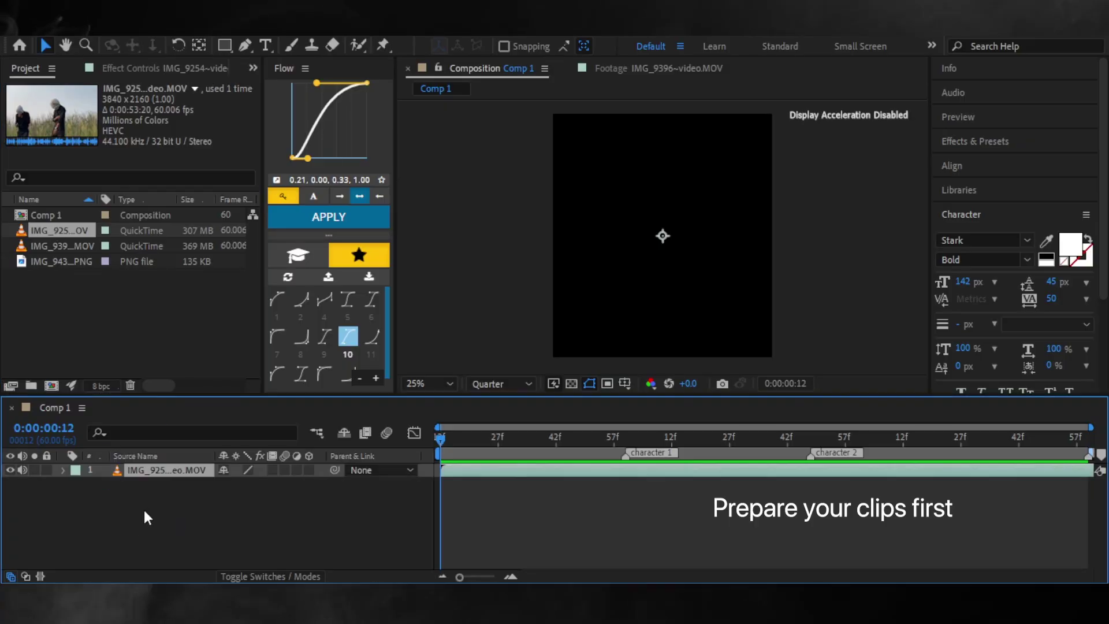
# - Scale the masked-figure clip to 80% and move it up, with a framing grid shown
pyautogui.click(63, 469)
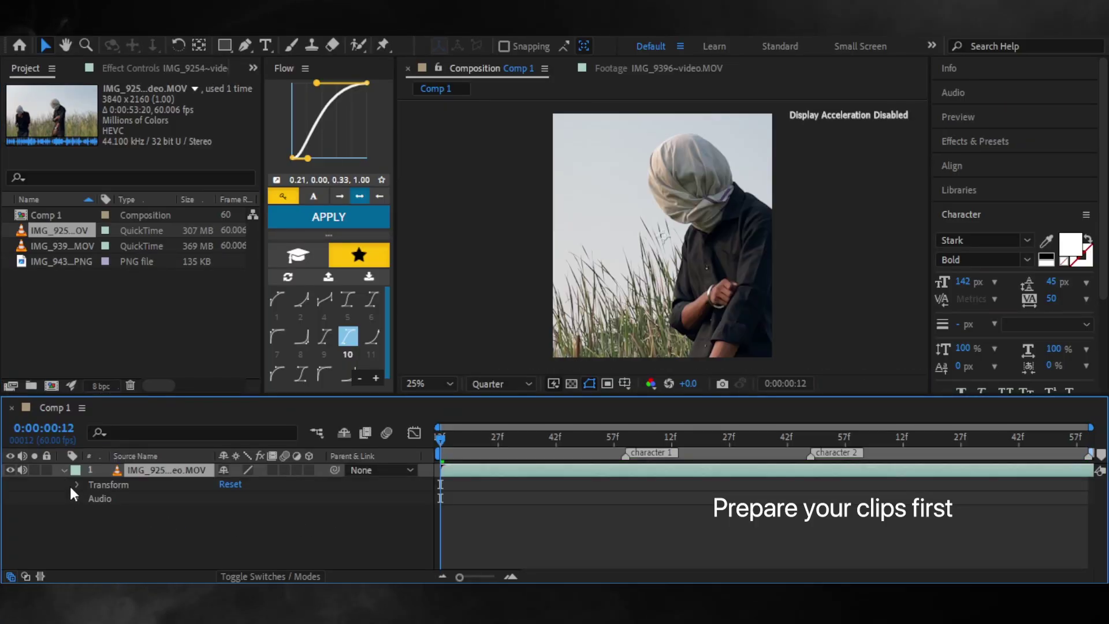
pyautogui.click(70, 486)
pyautogui.click(104, 522)
pyautogui.click(63, 470)
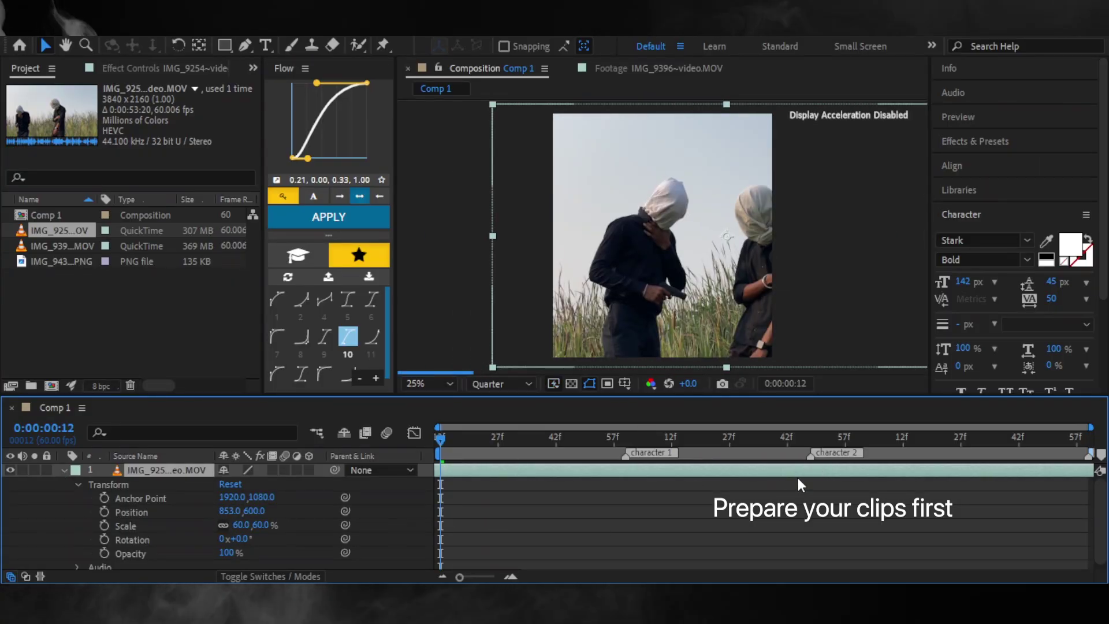
pyautogui.moveTo(795, 475); pyautogui.dragTo(965, 473)
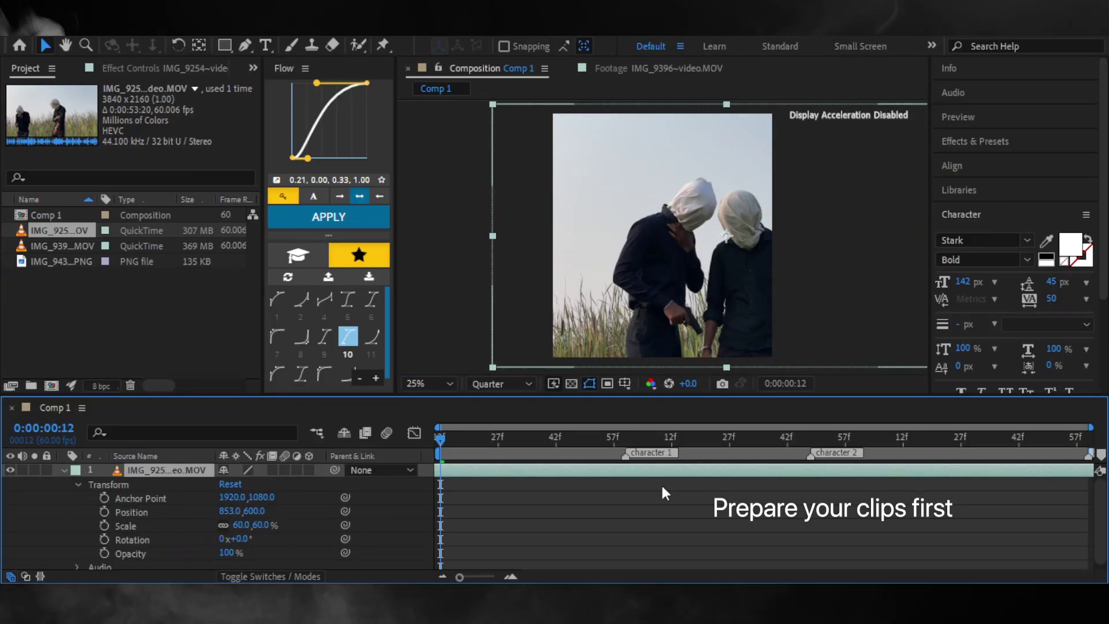
pyautogui.moveTo(254, 511)
pyautogui.mouseDown()
pyautogui.moveTo(242, 530)
pyautogui.moveTo(276, 539)
pyautogui.moveTo(237, 514)
pyautogui.mouseUp()
pyautogui.press('Return')
pyautogui.hotkey('ctrl', "'")
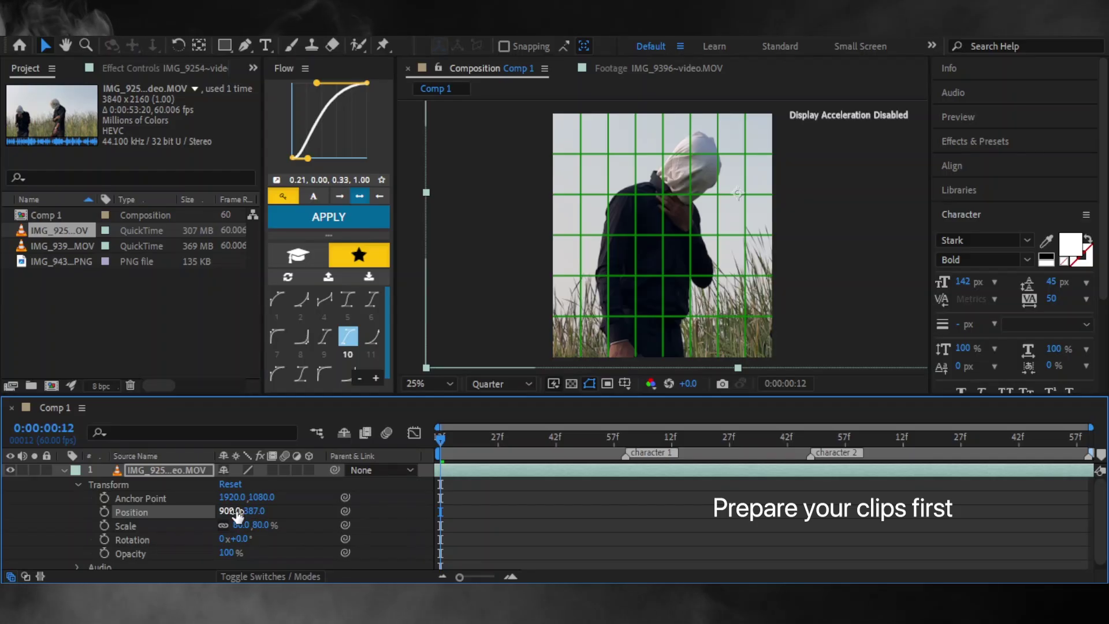
# - Scrub through the clip, hide the grid, and place the current time at 1 second
pyautogui.click(63, 470)
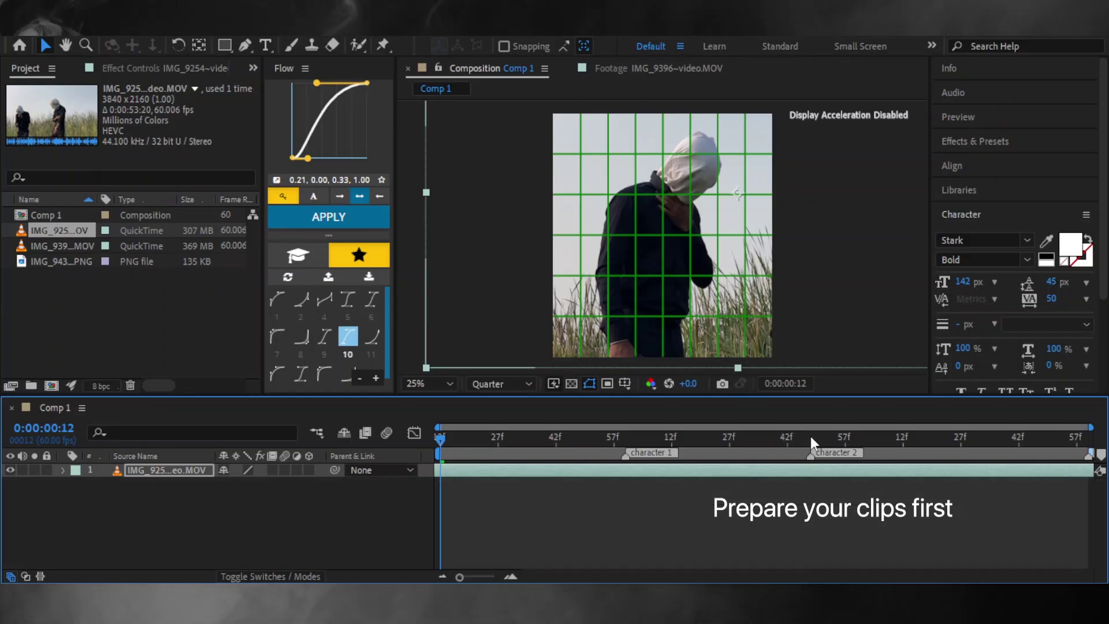
pyautogui.moveTo(809, 436); pyautogui.dragTo(511, 441)
pyautogui.press('Home')
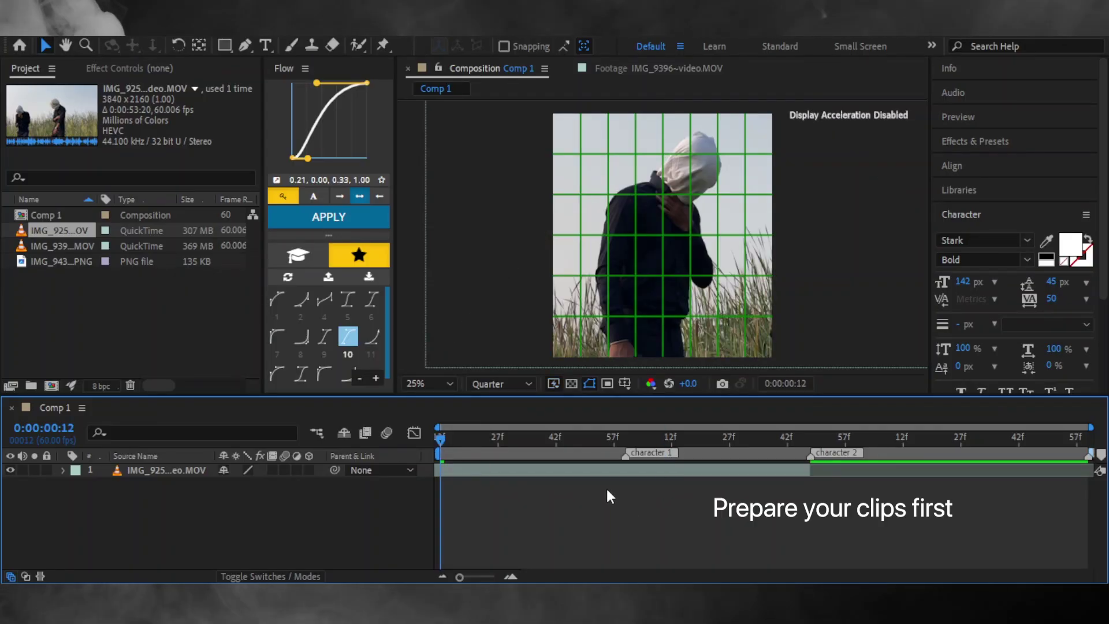
pyautogui.click(575, 437)
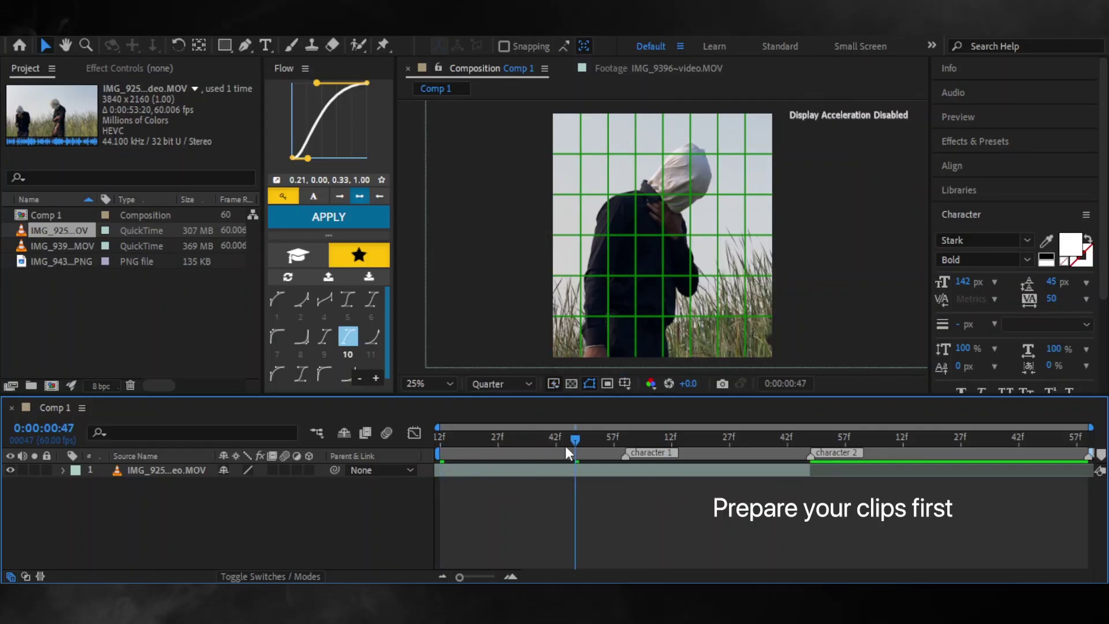
pyautogui.hotkey('ctrl', "'")
pyautogui.click(601, 470)
pyautogui.click(625, 439)
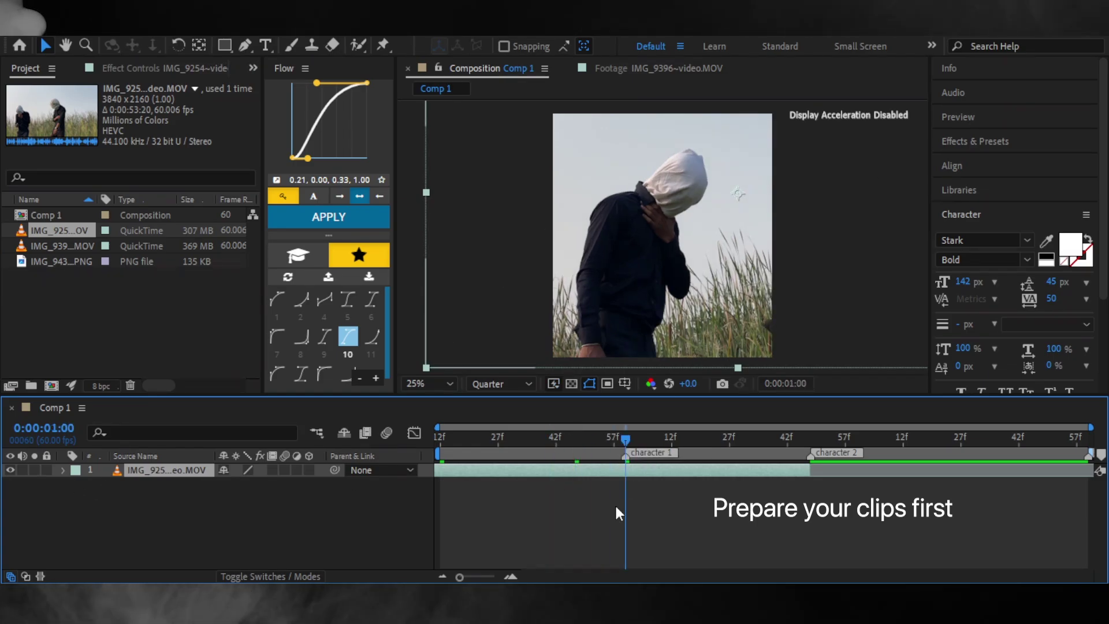
pyautogui.click(507, 501)
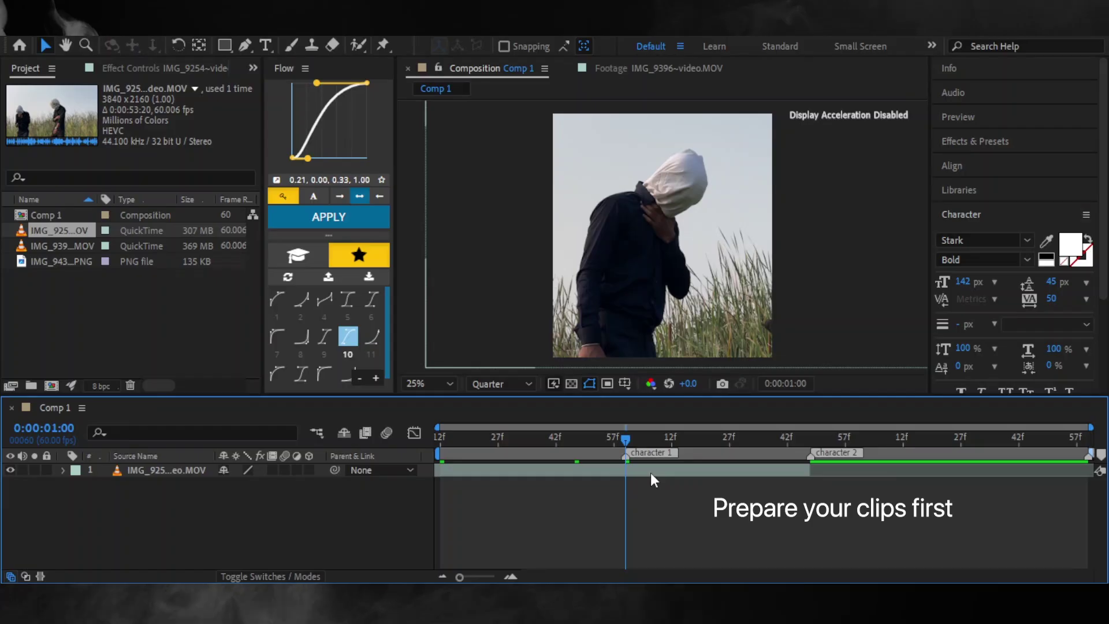
pyautogui.click(640, 473)
# - Cut the span from the current time out of the masked-figure clip with Extract Work Area
pyautogui.press('b')
pyautogui.rightClick(640, 473)
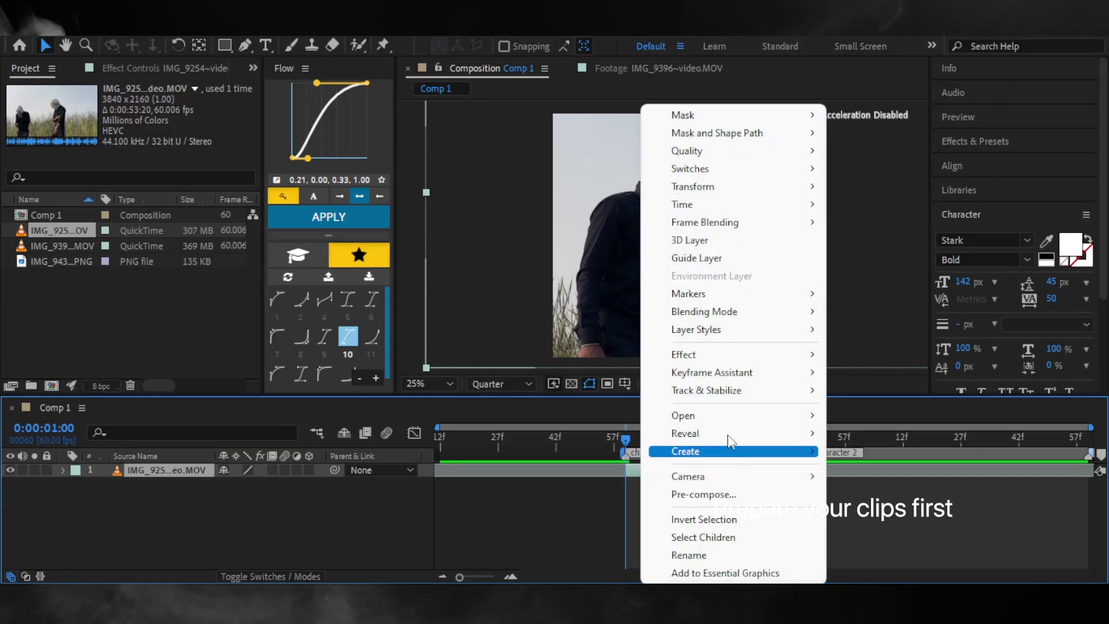
pyautogui.rightClick(701, 456)
pyautogui.click(767, 483)
# - Slide the remaining clip later, scale it to 90%, and reposition it within the frame
pyautogui.click(91, 473)
pyautogui.click(62, 470)
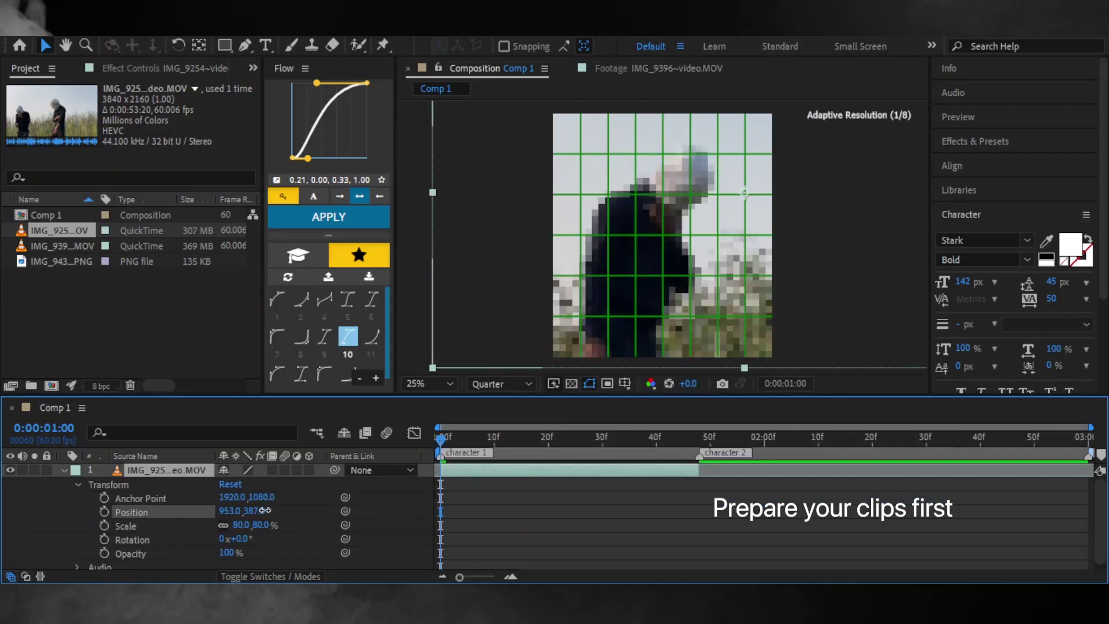
pyautogui.moveTo(584, 473)
pyautogui.mouseDown()
pyautogui.moveTo(461, 475)
pyautogui.moveTo(708, 470)
pyautogui.mouseUp()
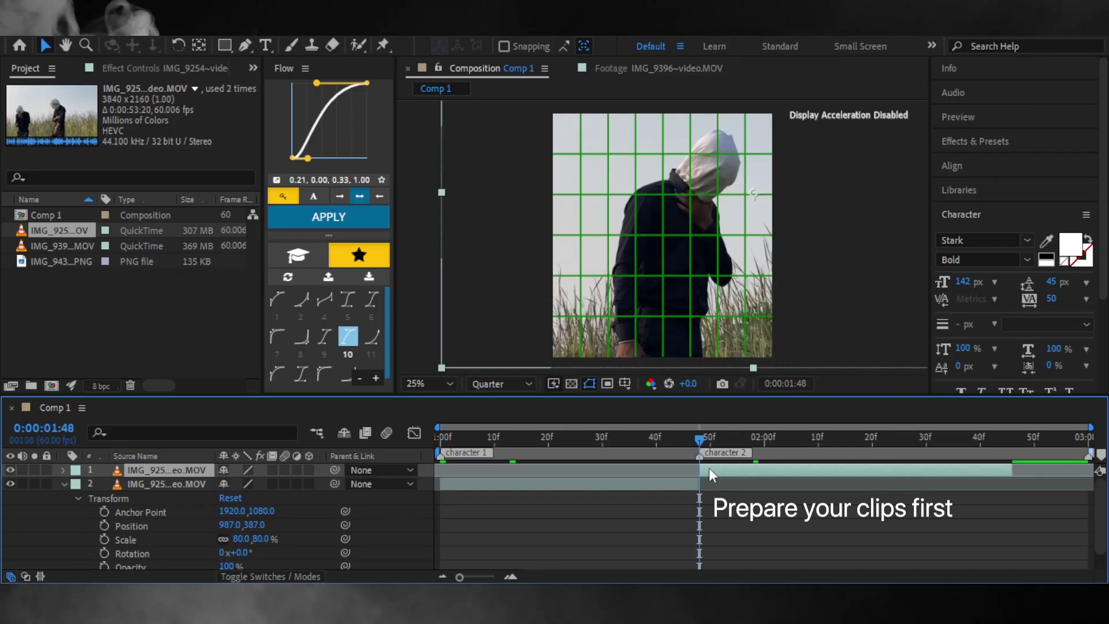
pyautogui.moveTo(753, 191); pyautogui.dragTo(724, 194)
pyautogui.write('0')
pyautogui.press('Return')
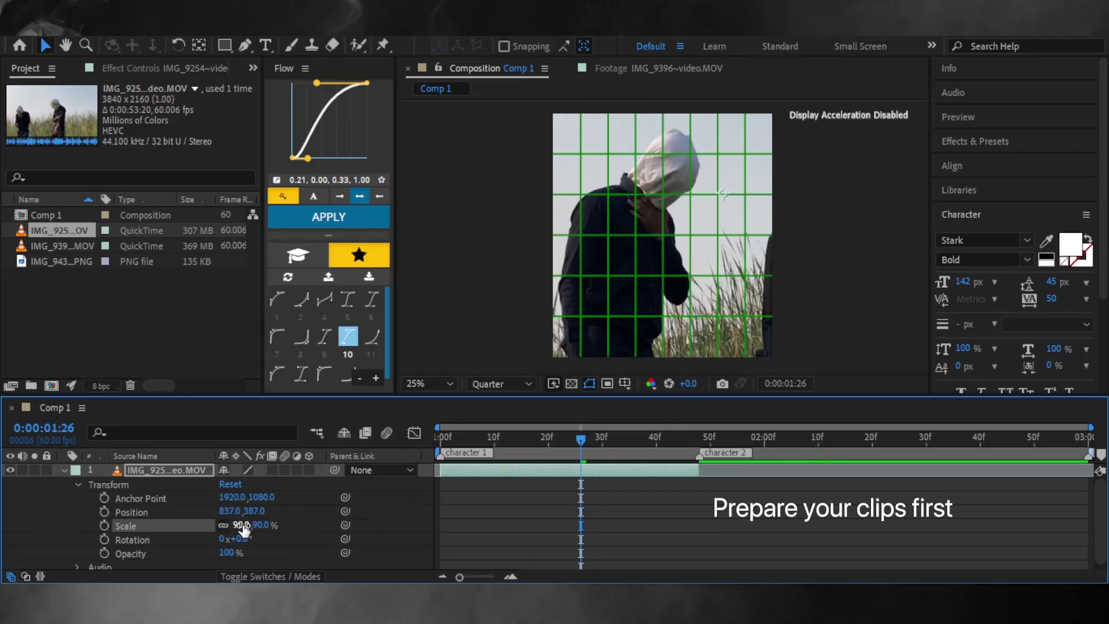
pyautogui.moveTo(230, 511); pyautogui.dragTo(253, 510)
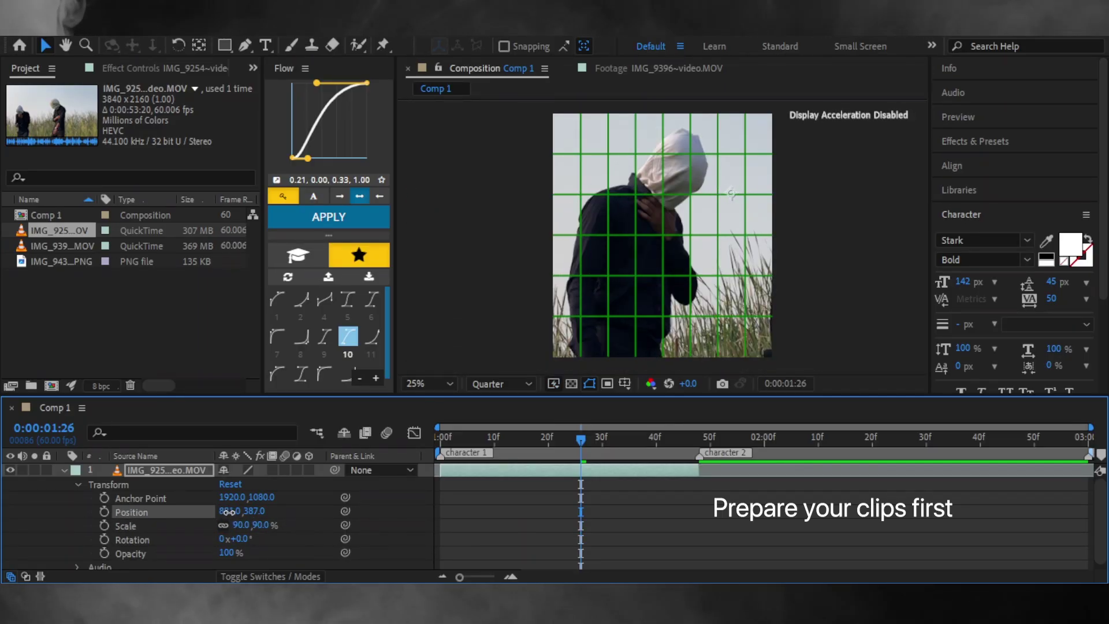
# - Add the checked-shirt clip at the character 2 marker and scale it to 60%
pyautogui.moveTo(60, 246); pyautogui.dragTo(746, 471)
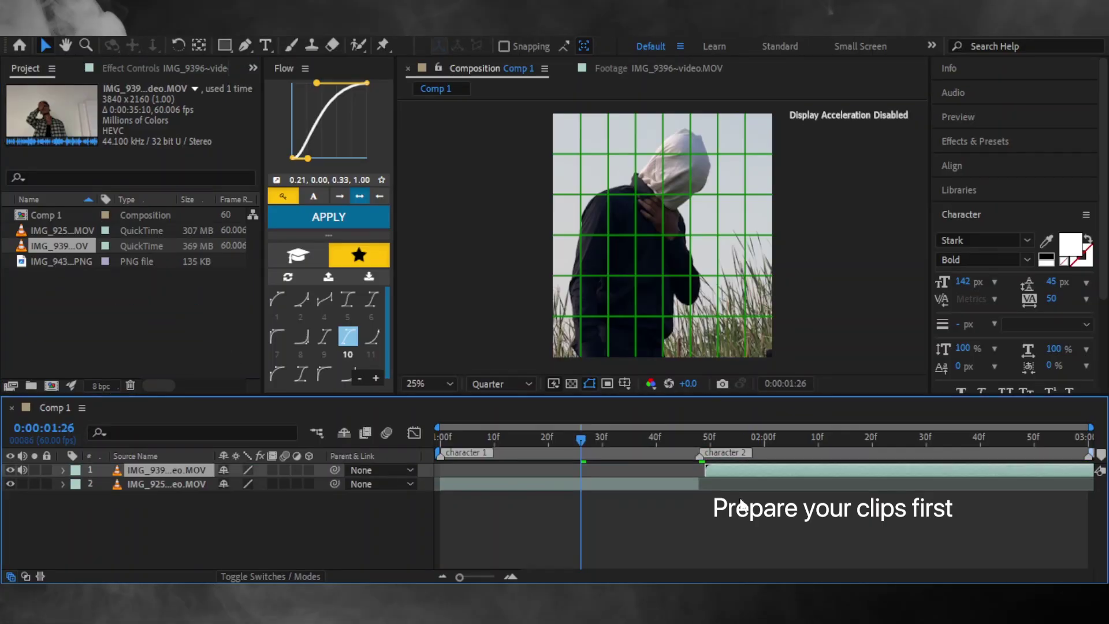
pyautogui.press('k')
pyautogui.click(63, 470)
pyautogui.click(78, 484)
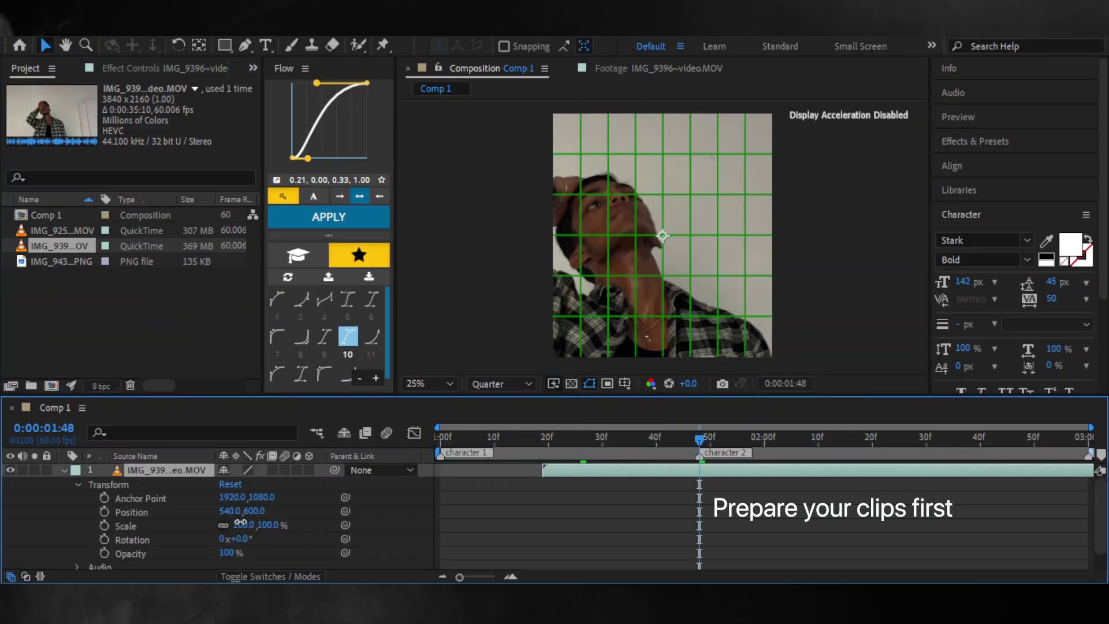
pyautogui.write('60')
pyautogui.press('Return')
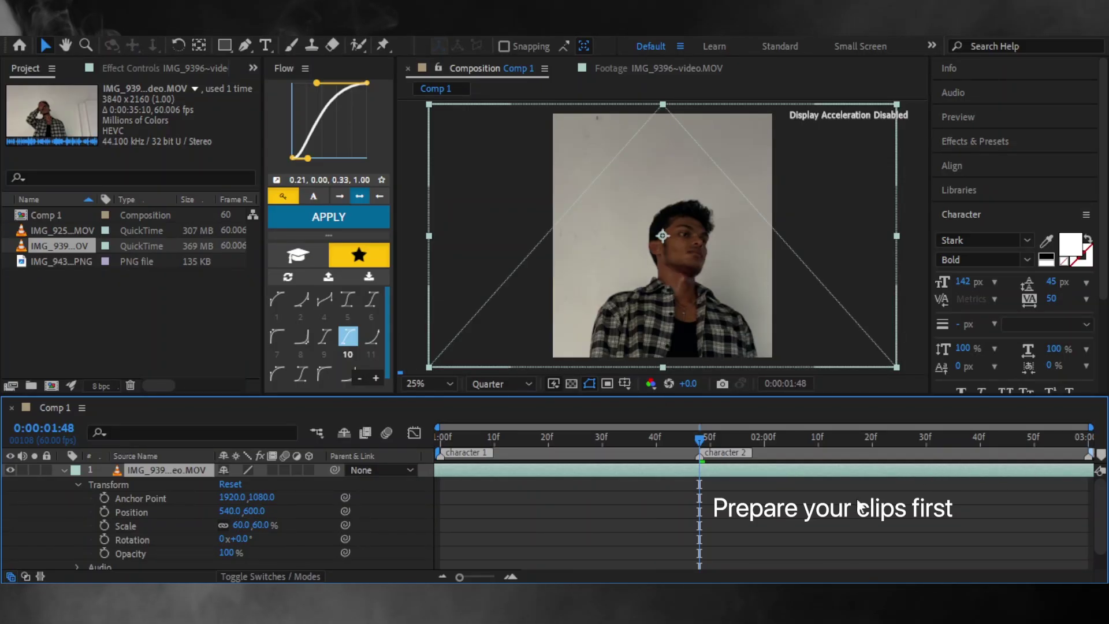
# - Enlarge the checked-shirt clip to 80% and reposition it to frame the man's head and shoulders
pyautogui.moveTo(238, 524); pyautogui.dragTo(220, 523)
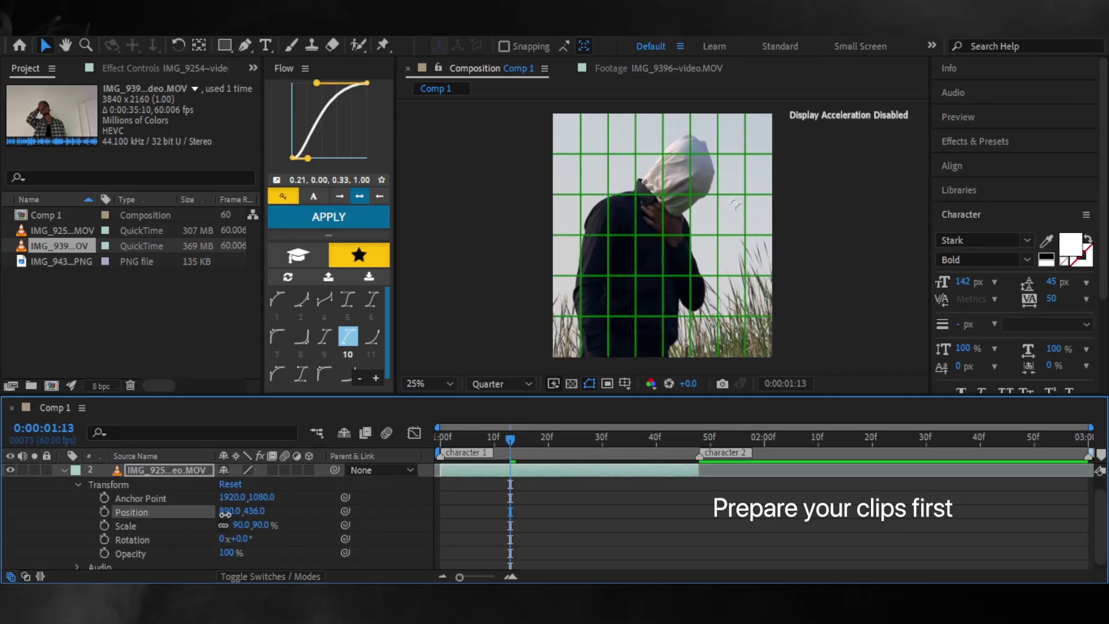
pyautogui.click(726, 474)
pyautogui.click(64, 470)
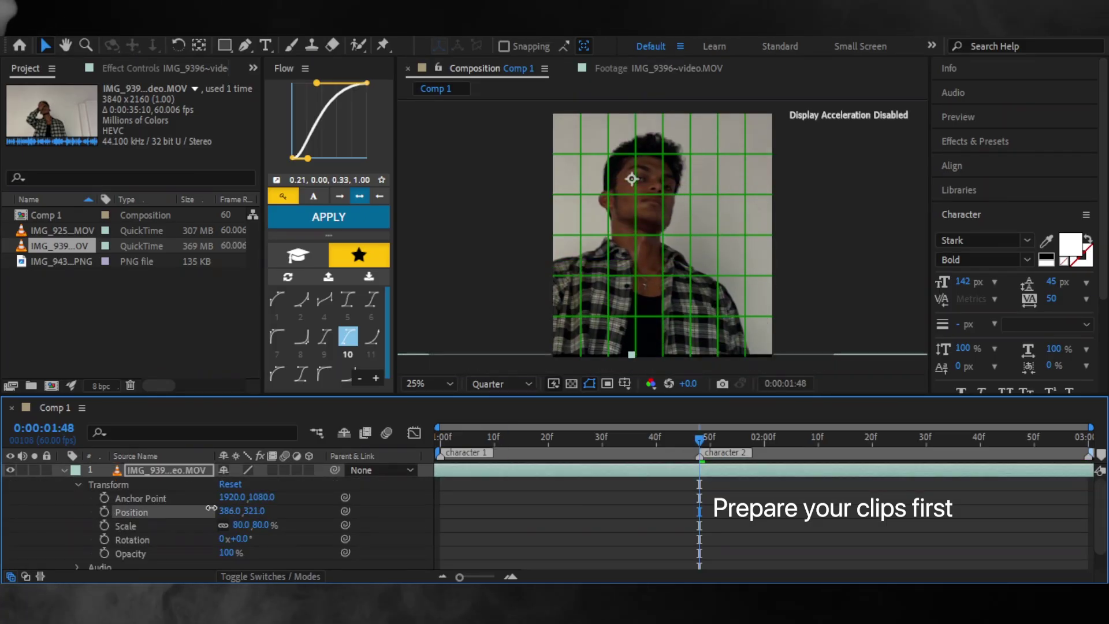
pyautogui.press('Return')
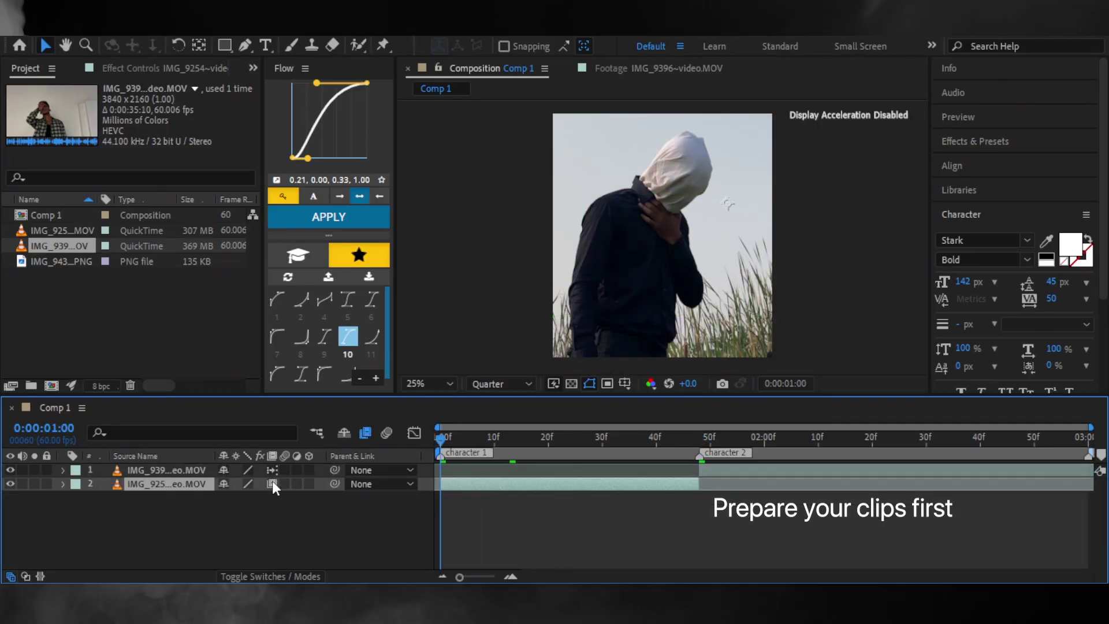
pyautogui.click(474, 491)
pyautogui.hotkey('ctrl', 'shift', 'c')
pyautogui.click(593, 402)
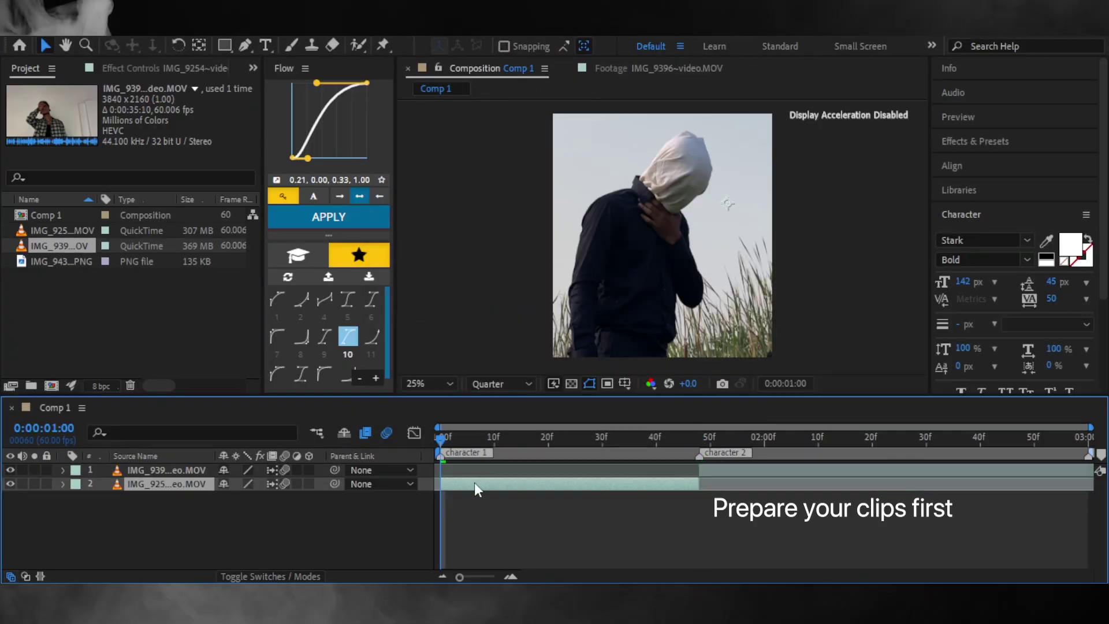
pyautogui.hotkey('ctrl', 'shift', 'c')
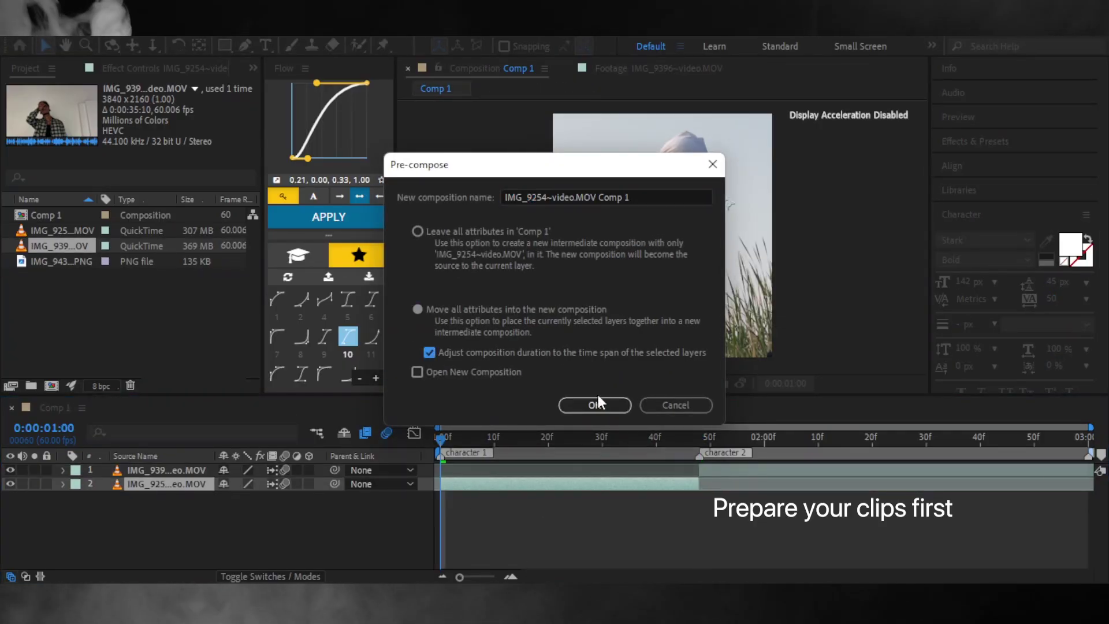
pyautogui.click(604, 401)
pyautogui.click(698, 436)
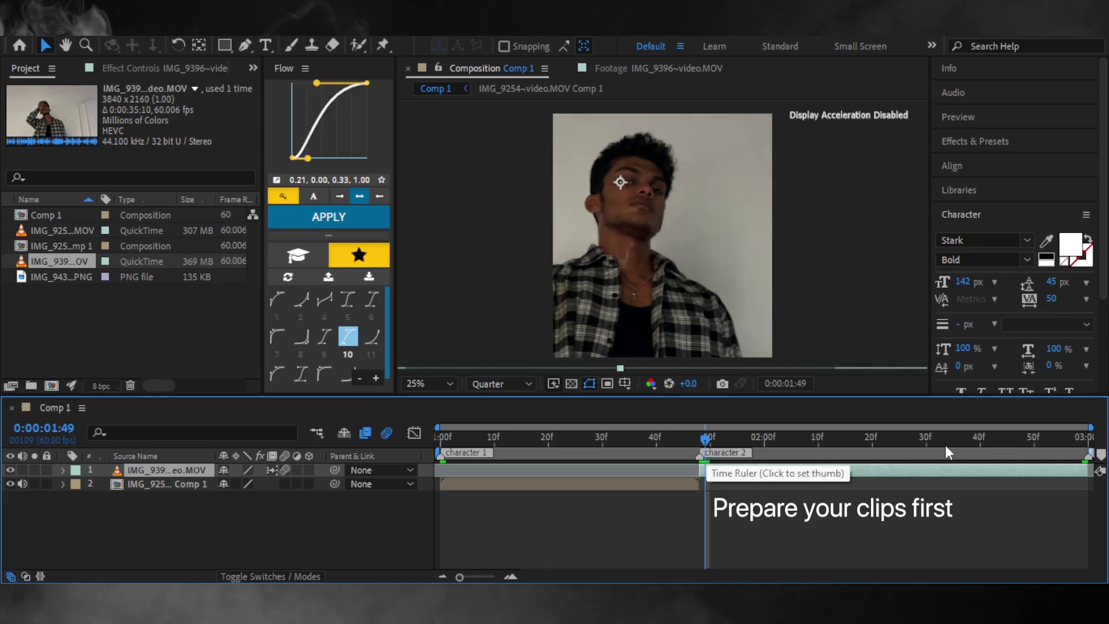
pyautogui.click(1007, 438)
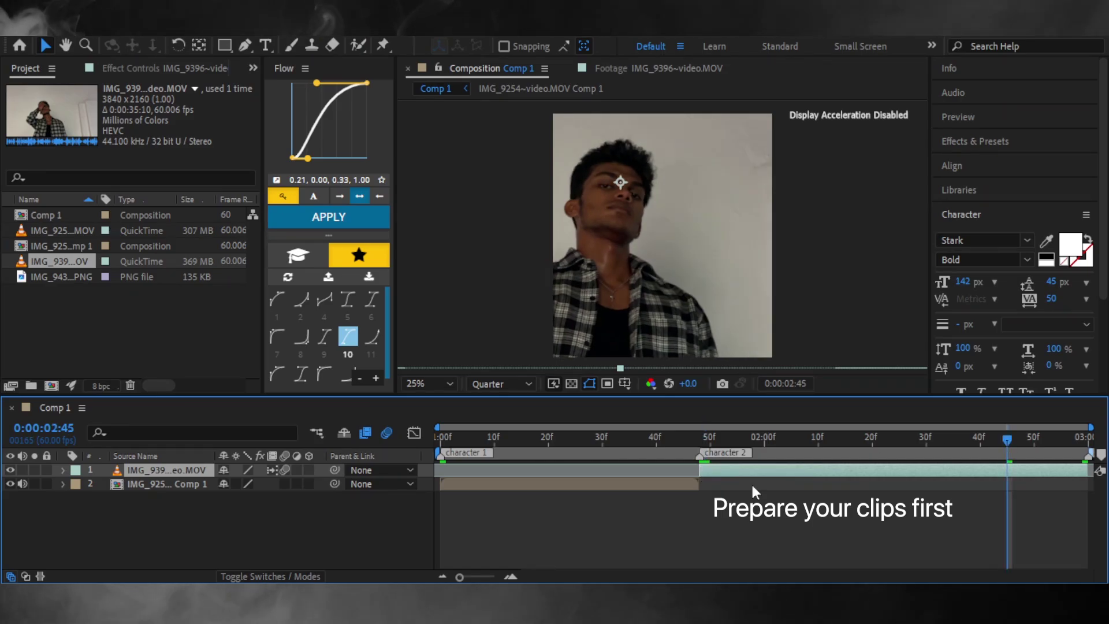
pyautogui.click(467, 439)
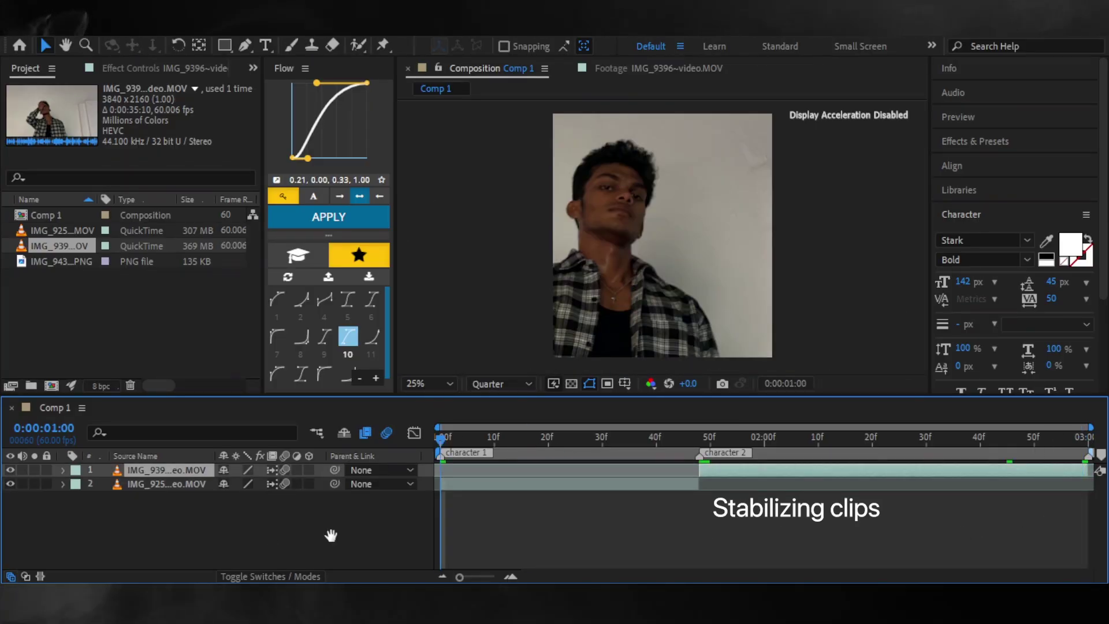
# - Preview the comp, then start Stabilize Motion on the hooded-figure clip
pyautogui.press('space')
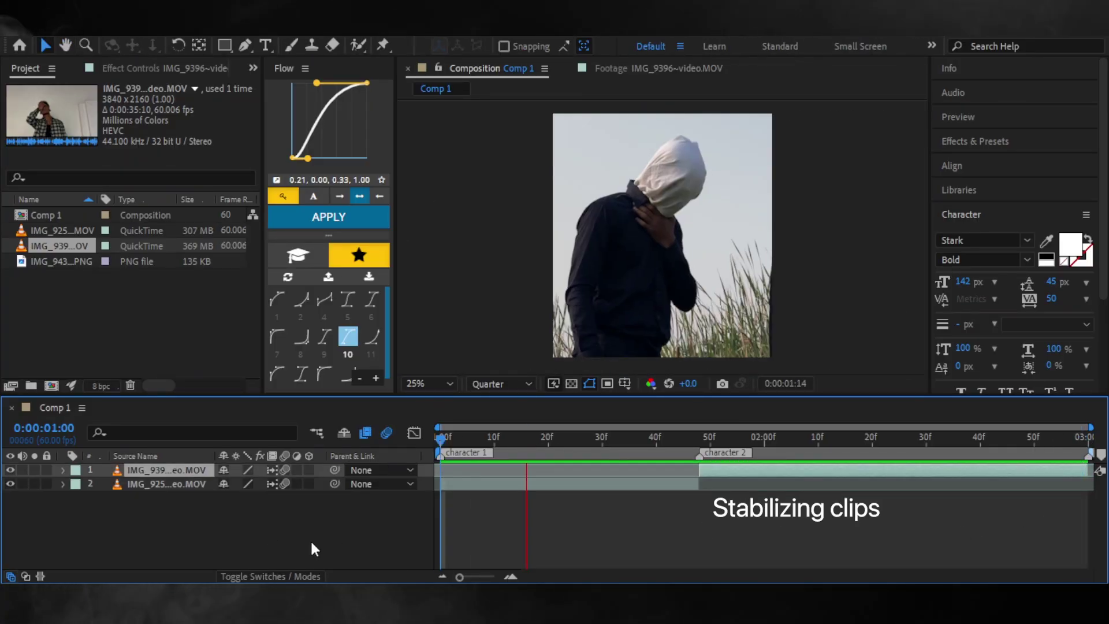
pyautogui.click(531, 483)
pyautogui.click(961, 214)
pyautogui.click(957, 263)
pyautogui.click(1055, 308)
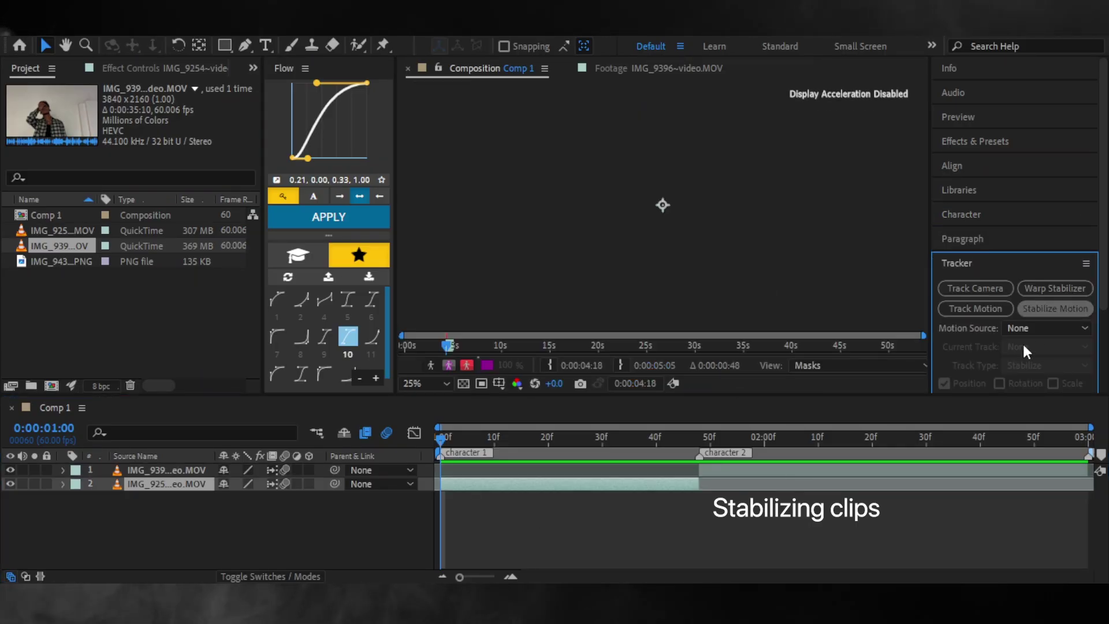
# - Analyze the stabilize track forward over the hood and apply it to the clip
pyautogui.moveTo(674, 214); pyautogui.dragTo(508, 138)
pyautogui.scroll(6, 699, 248)
pyautogui.moveTo(1104, 293)
pyautogui.mouseDown()
pyautogui.moveTo(1104, 354)
pyautogui.moveTo(1058, 363)
pyautogui.mouseUp()
pyautogui.click(1059, 363)
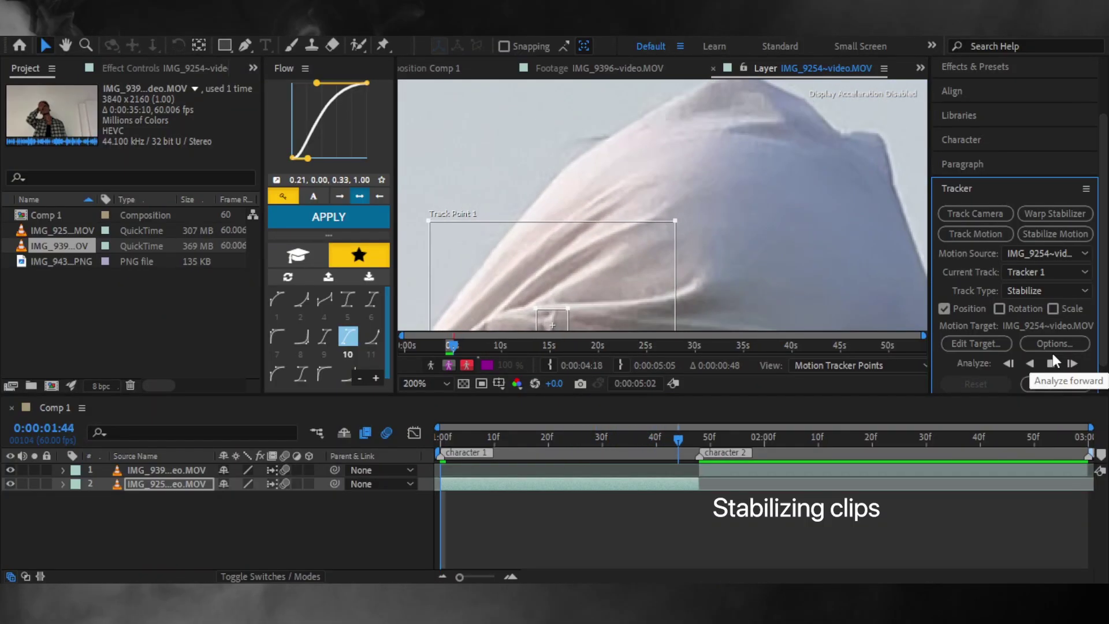
pyautogui.click(1055, 384)
pyautogui.click(531, 317)
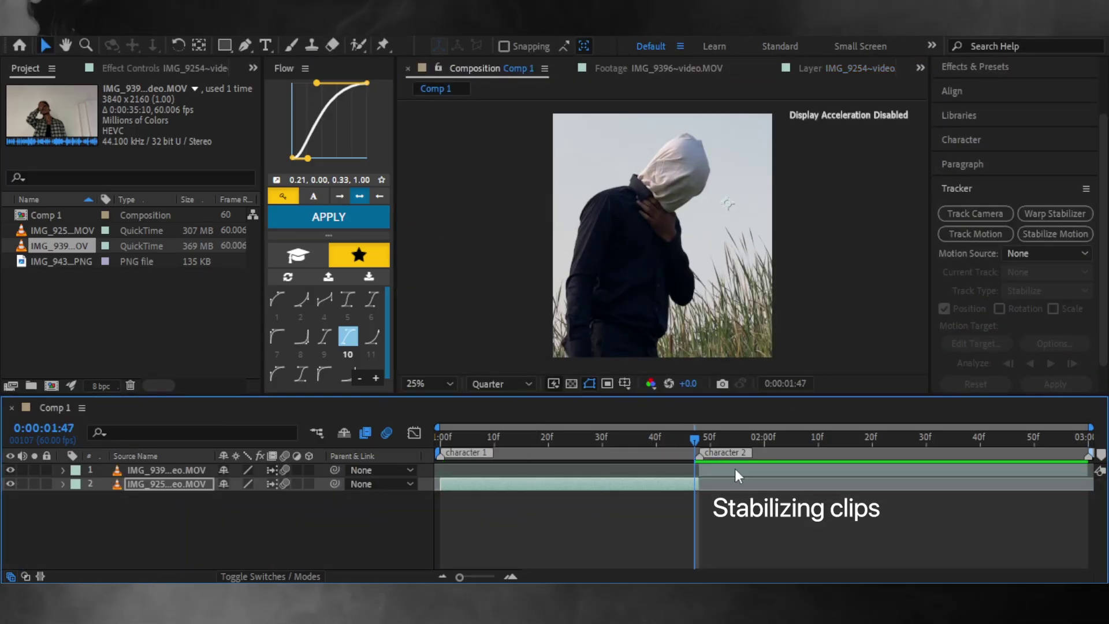
# - Track the face clip on the man's nose and analyze forward to about 0:00:02:53
pyautogui.click(1053, 241)
pyautogui.moveTo(678, 220); pyautogui.dragTo(815, 255)
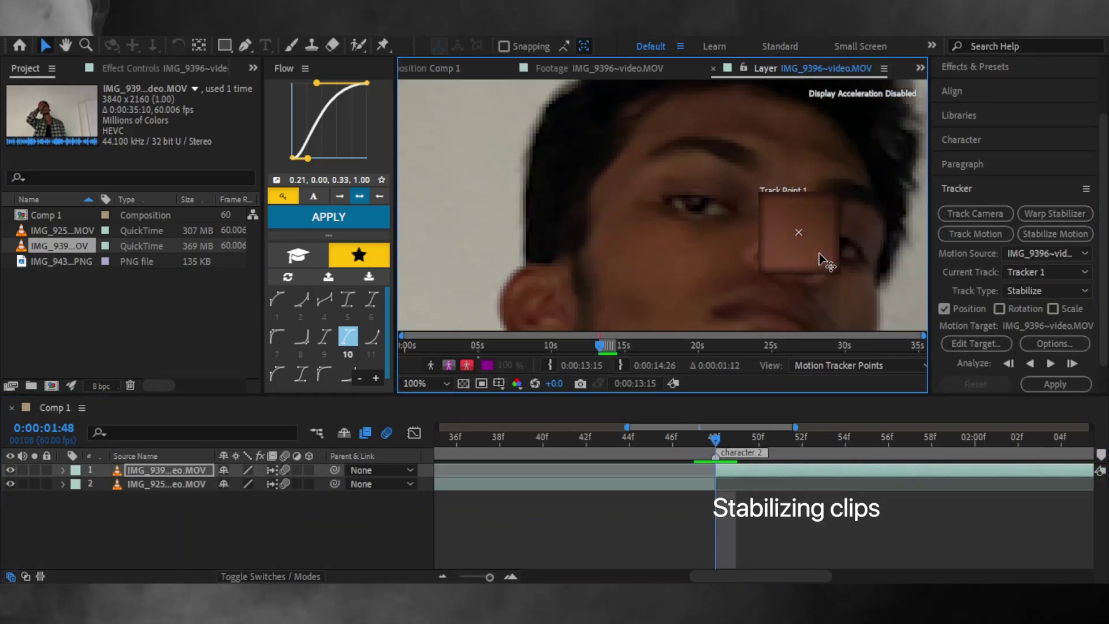
pyautogui.click(1051, 363)
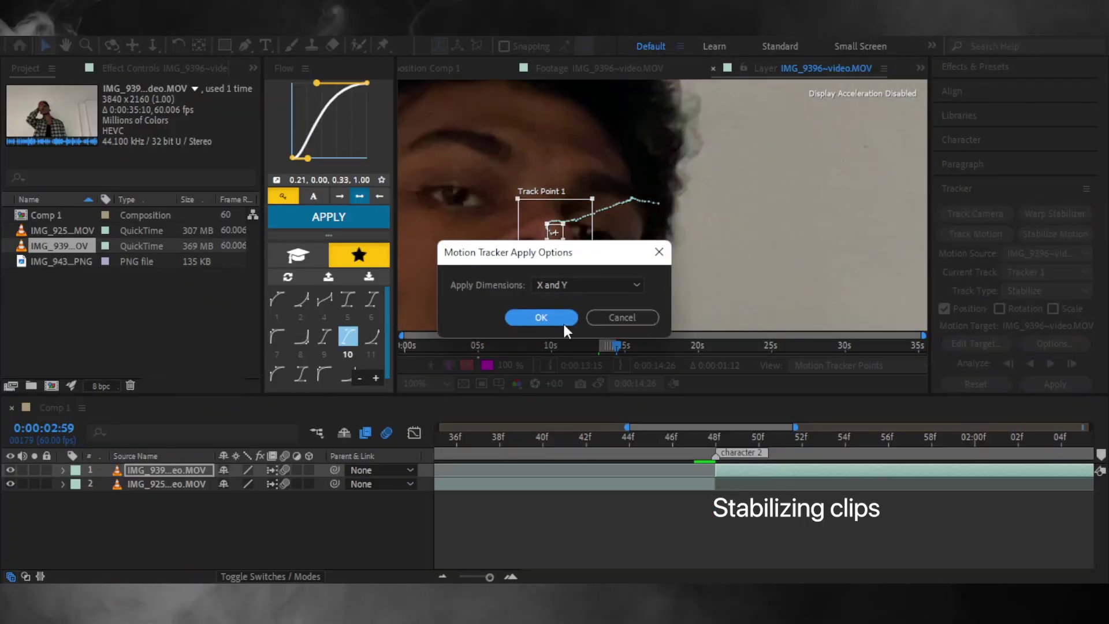
# - Apply the nose track to the face clip as stabilization
pyautogui.click(564, 322)
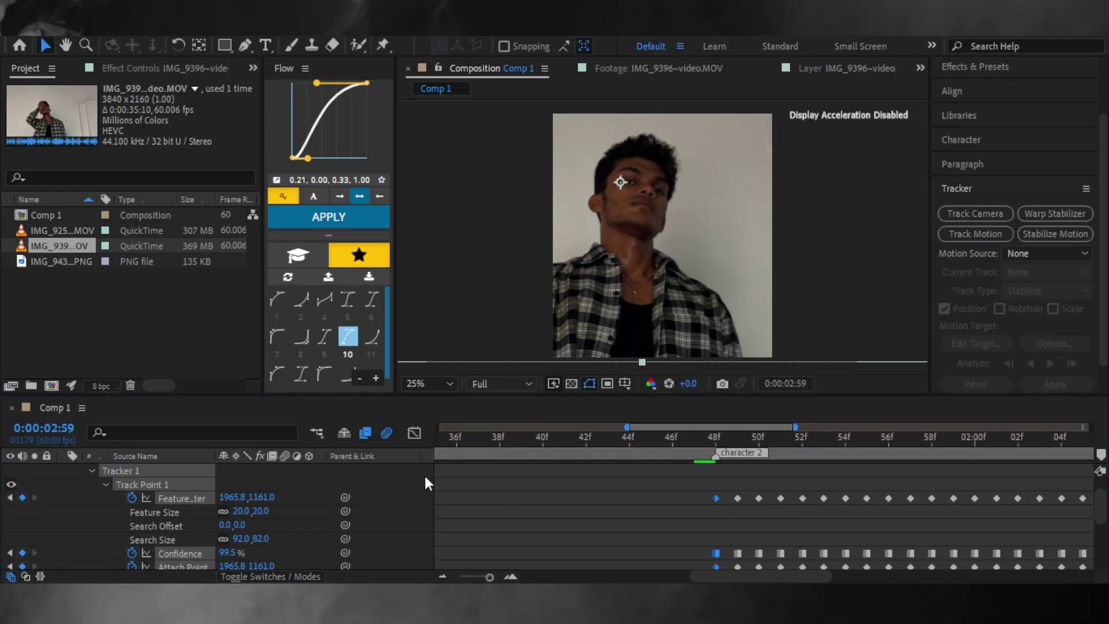
pyautogui.press('u')
pyautogui.click(735, 439)
# - Shift the hooded clip left to Position X 767
pyautogui.click(498, 439)
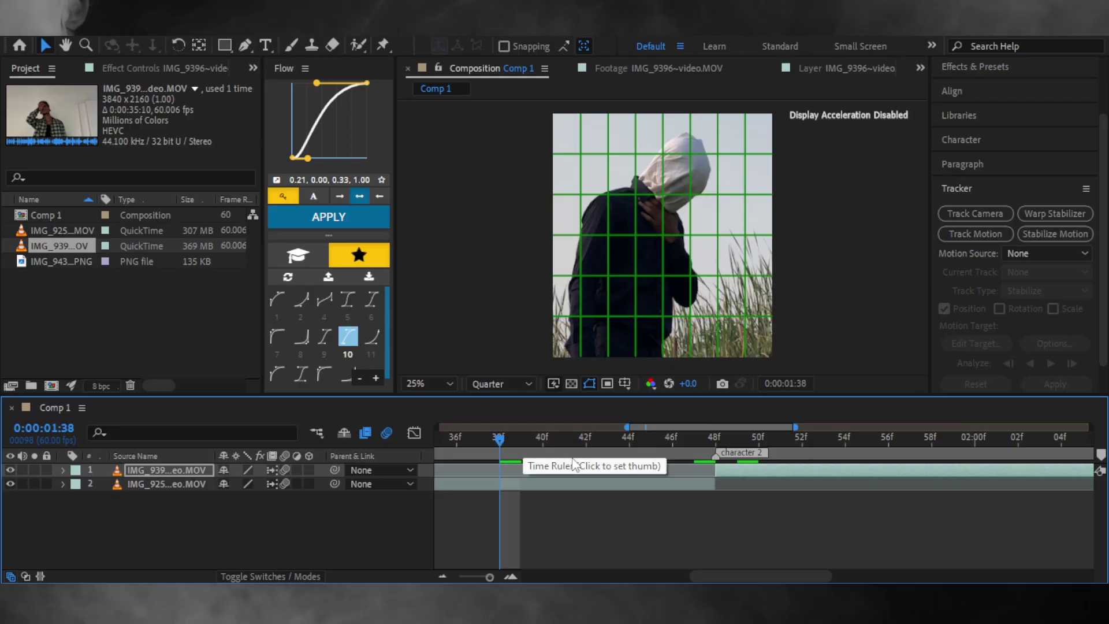
pyautogui.press('-')
pyautogui.click(63, 484)
pyautogui.click(76, 512)
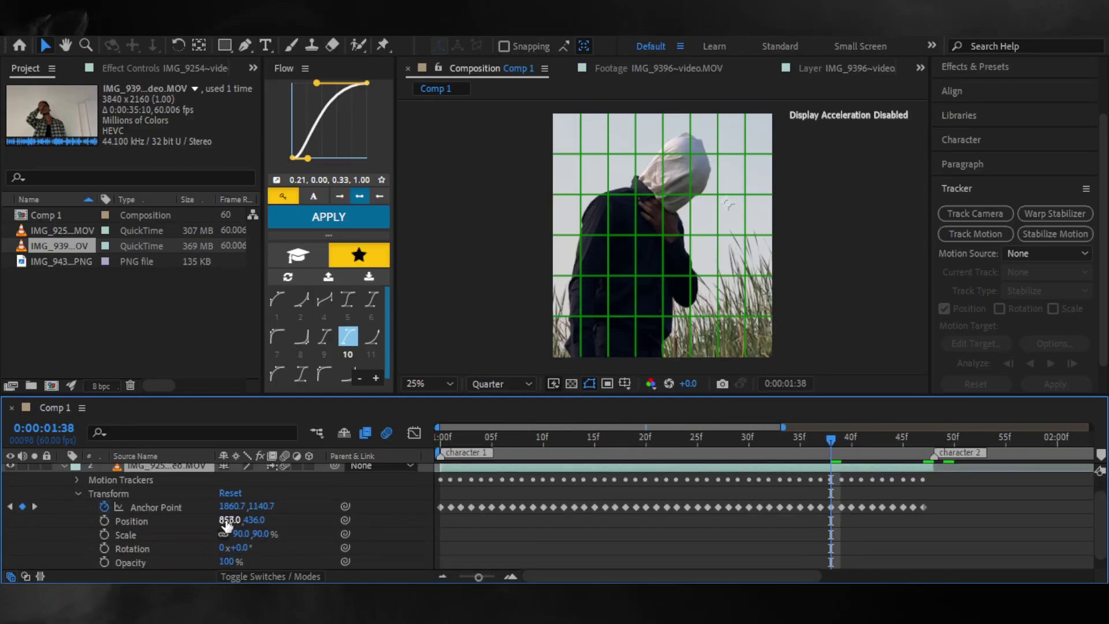
pyautogui.moveTo(231, 519); pyautogui.dragTo(212, 533)
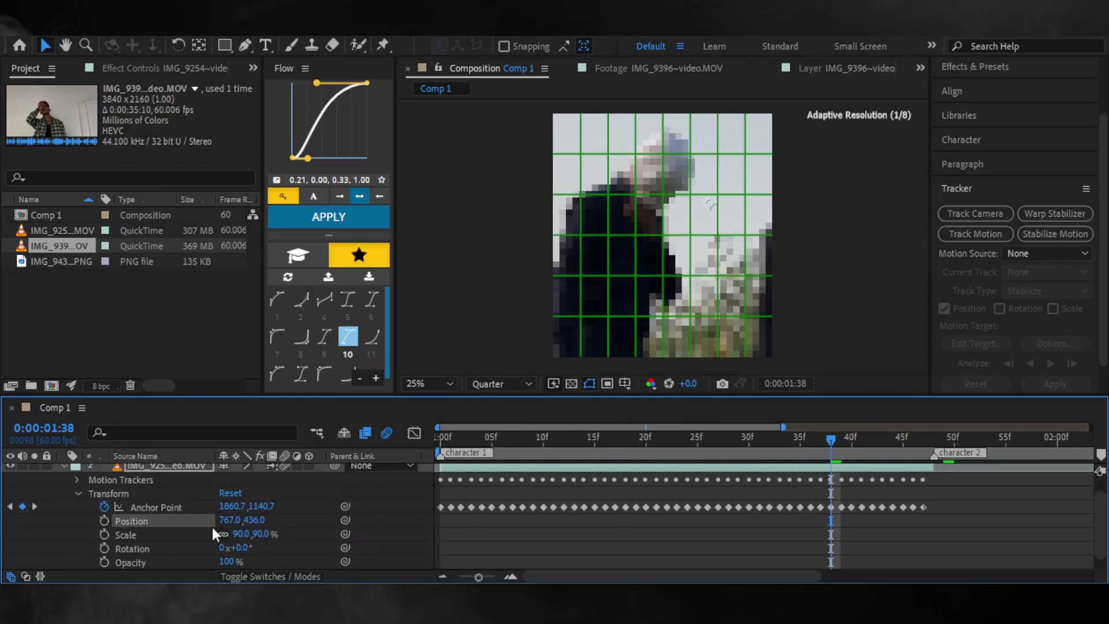
pyautogui.press('u')
# - Save the project and preview the comp from the start
pyautogui.click(443, 576)
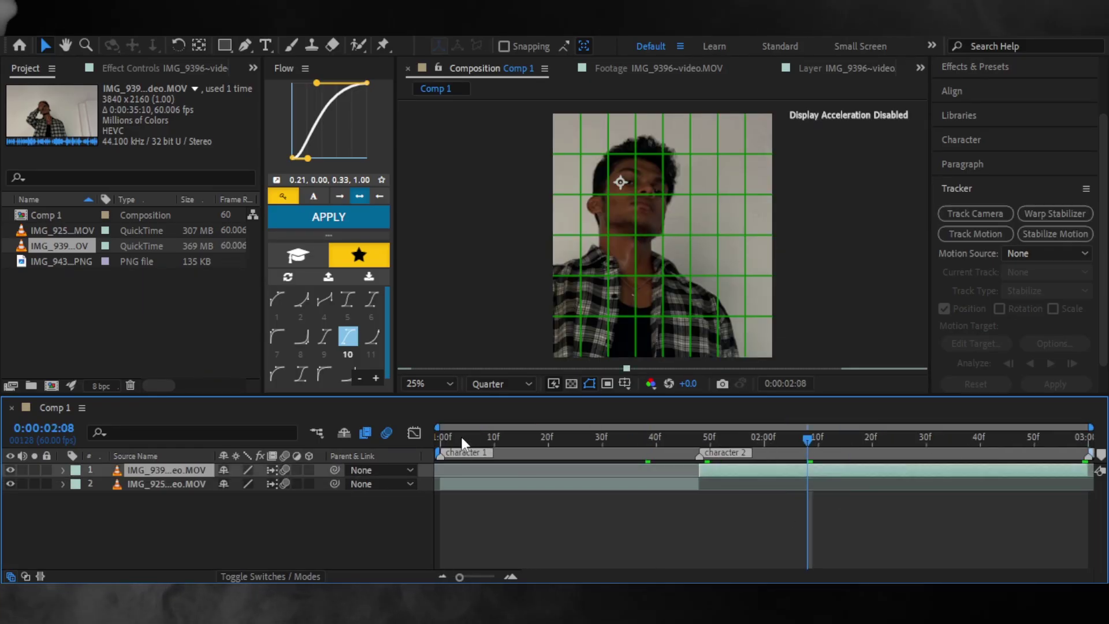
pyautogui.click(443, 438)
pyautogui.hotkey('ctrl', 's')
pyautogui.press('space')
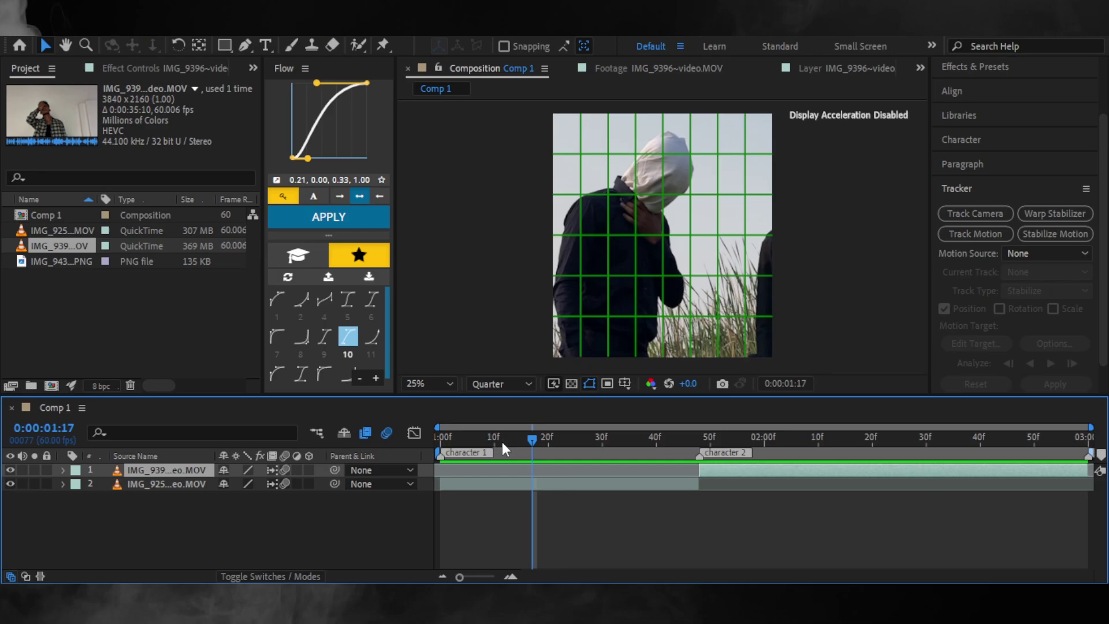
pyautogui.click(454, 482)
# - Pre-compose the hooded clip and the face clip into separate precomps
pyautogui.hotkey('ctrl', 'shift', 'c')
pyautogui.click(595, 405)
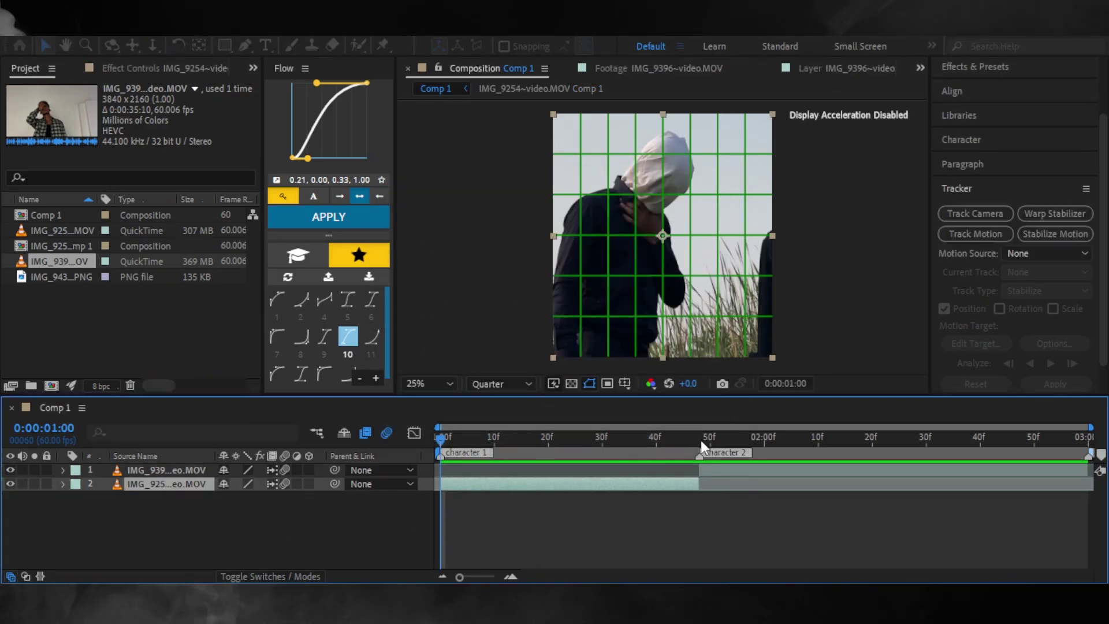
pyautogui.click(702, 470)
pyautogui.hotkey('ctrl', 'shift', 'c')
pyautogui.click(595, 405)
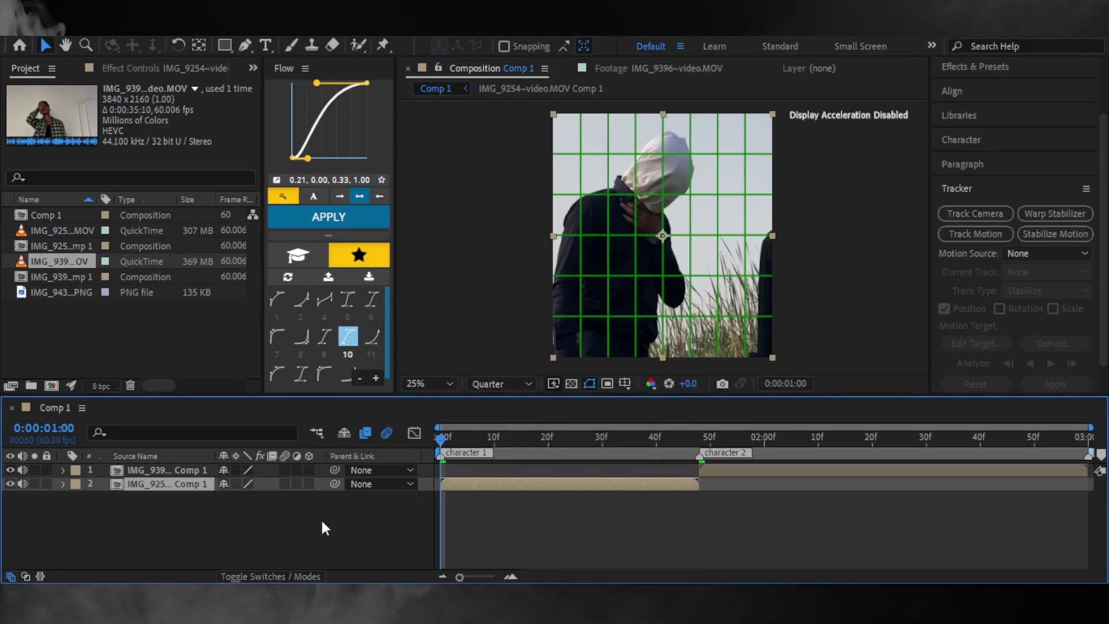
pyautogui.hotkey('ctrl', 'space')
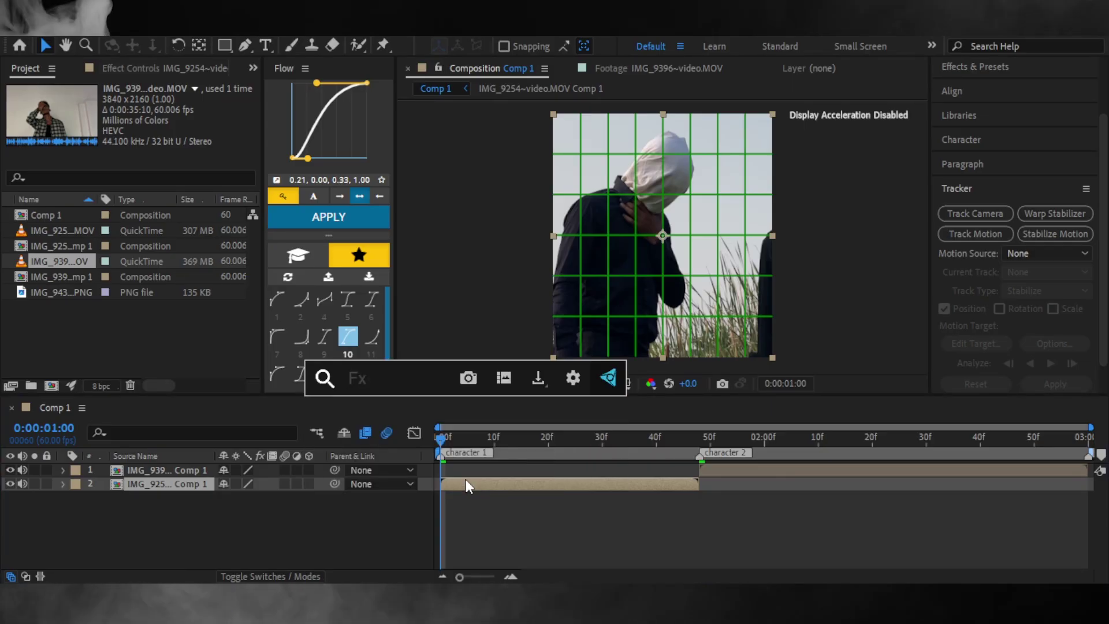
# - Apply Twixtor Pro to the hooded clip with Image Prep set to Contrast/Edge Enhance
pyautogui.write('twixtor')
pyautogui.press('Return')
pyautogui.click(173, 295)
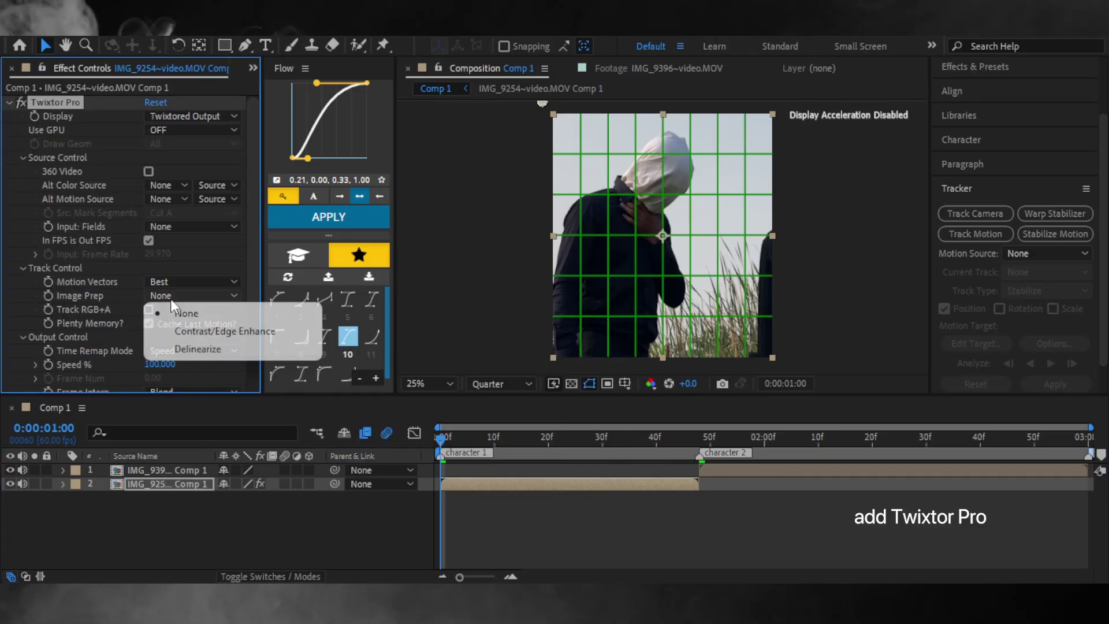
pyautogui.click(271, 332)
pyautogui.scroll(-3, 212, 300)
# - Keyframe Speed % from 120 down to 40 at 1:14 and ease the keyframes
pyautogui.moveTo(155, 264); pyautogui.dragTo(167, 264)
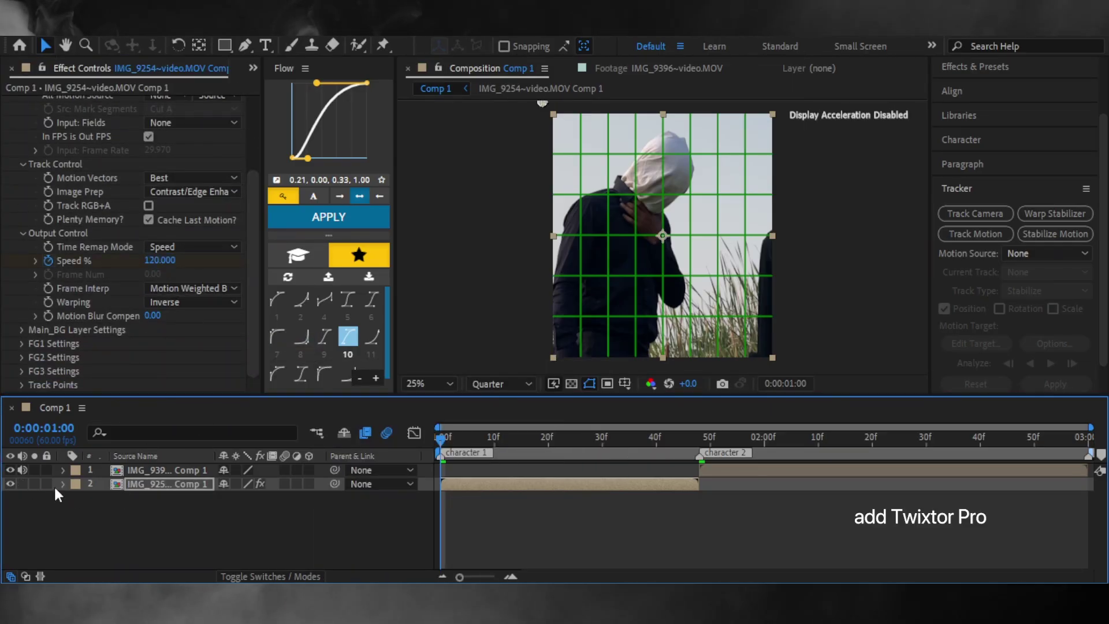
pyautogui.click(63, 483)
pyautogui.moveTo(442, 440); pyautogui.dragTo(516, 440)
pyautogui.click(151, 263)
pyautogui.write('40')
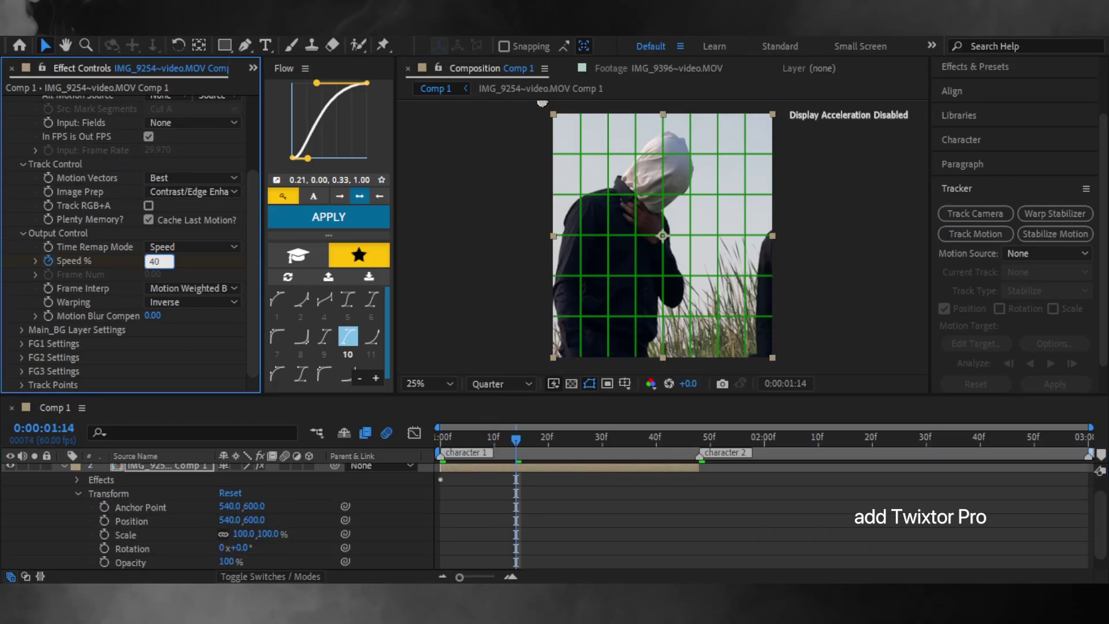
pyautogui.press('Return')
pyautogui.press('u')
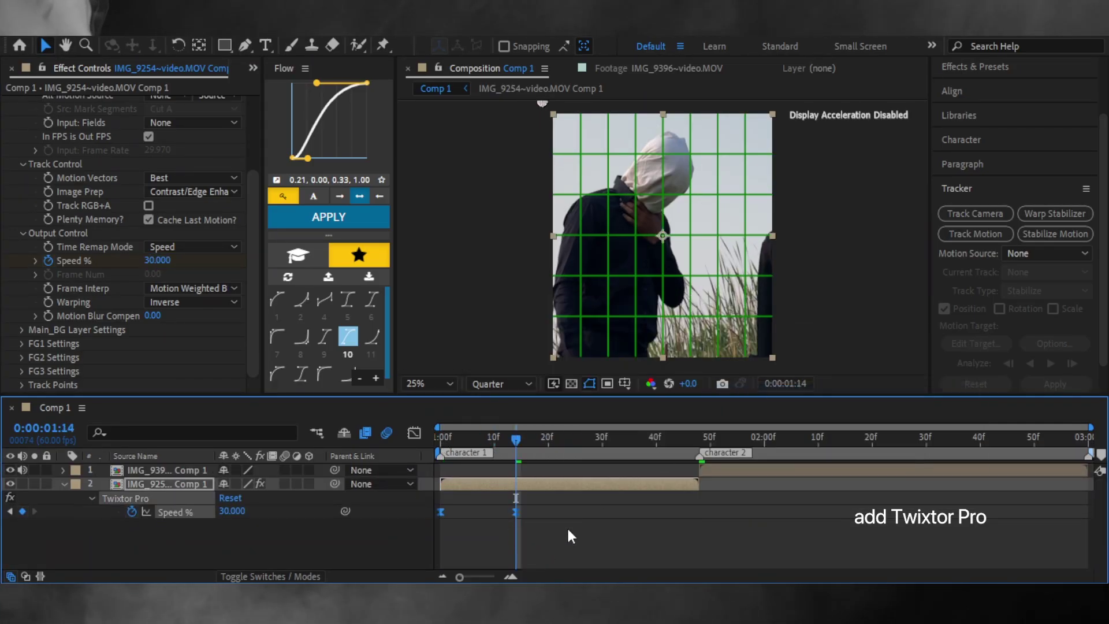
pyautogui.click(325, 299)
pyautogui.click(580, 543)
# - Paste the Speed keyframes onto the face clip and preview the comp from the start
pyautogui.press('k')
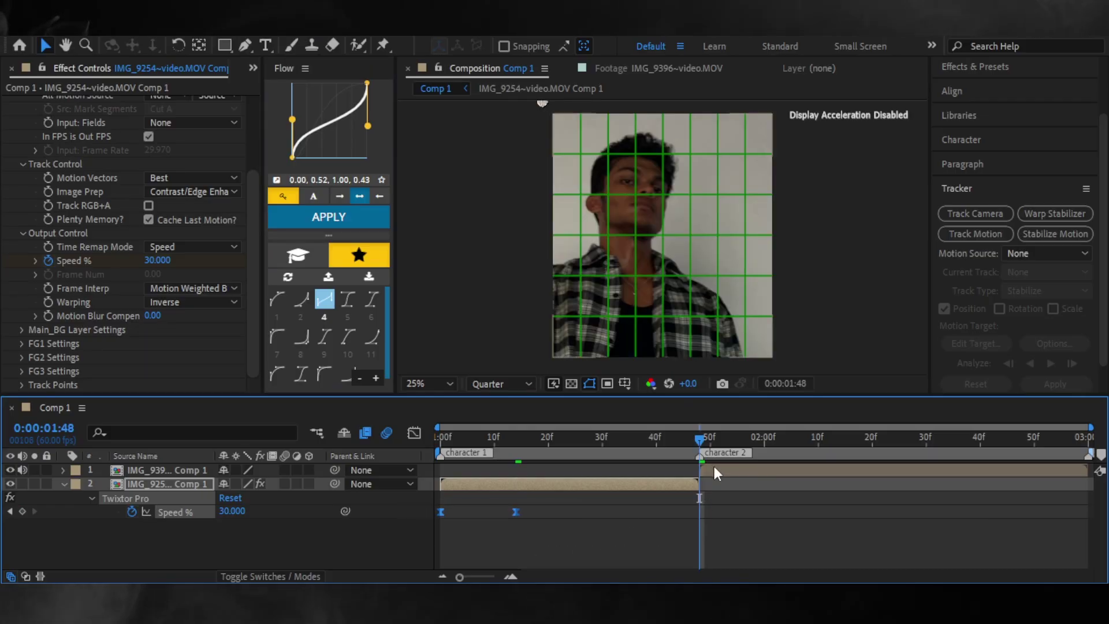
pyautogui.click(721, 471)
pyautogui.click(738, 470)
pyautogui.press('u')
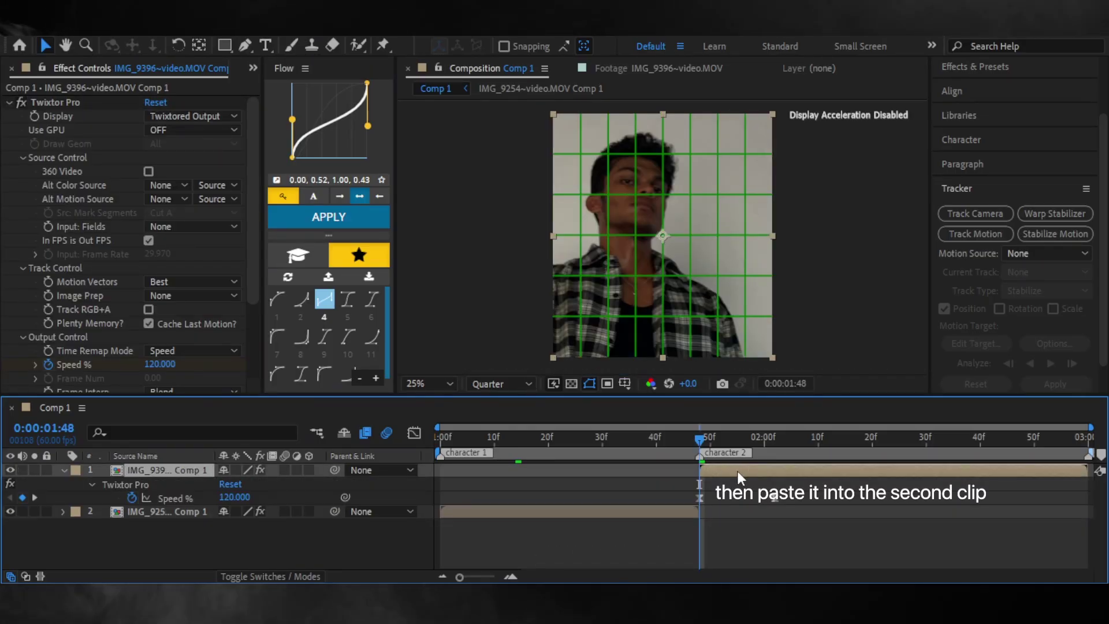
pyautogui.press('u')
pyautogui.press('Home')
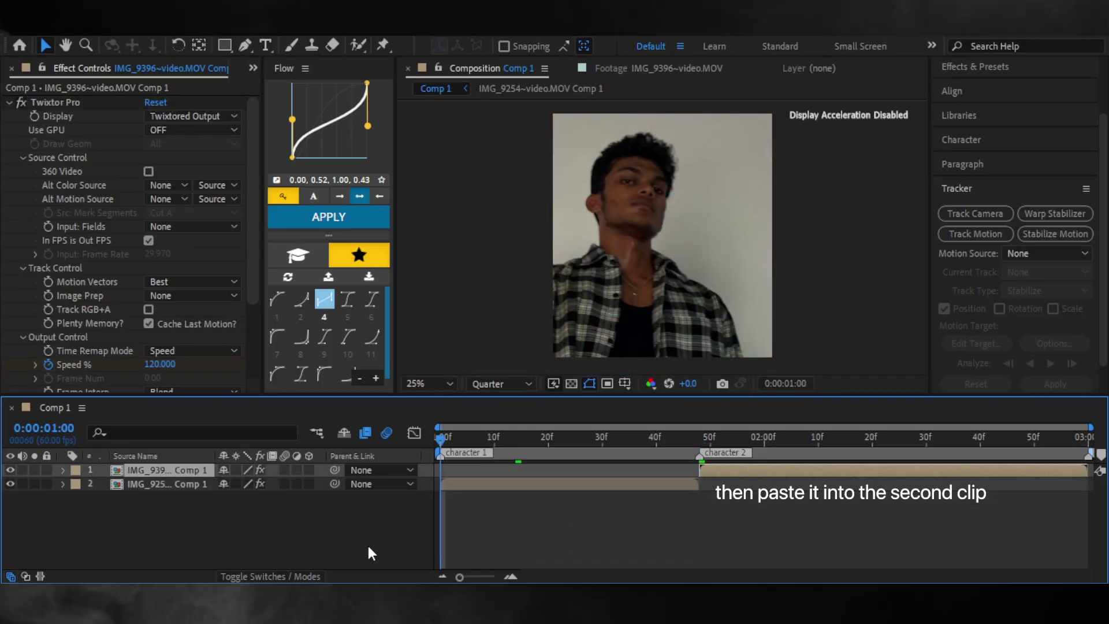
pyautogui.press('space')
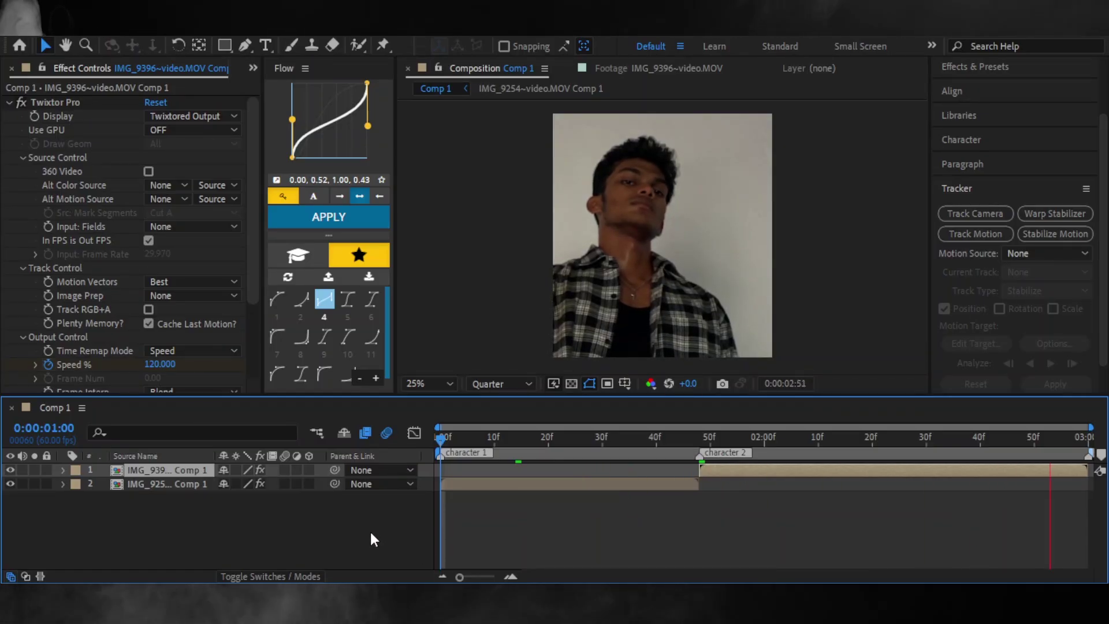
pyautogui.press('space')
# - Apply S_BlurMoCurves to the hooded clip with Wrap X/Y Reflect and Shift X 740
pyautogui.click(452, 483)
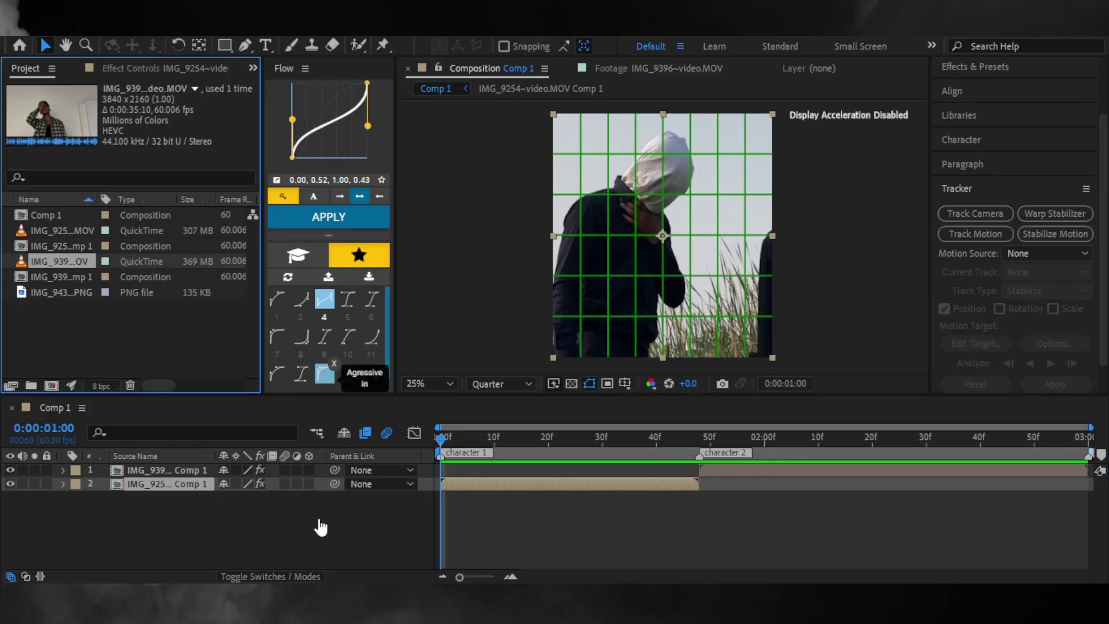
pyautogui.hotkey('ctrl', 'space')
pyautogui.write('blurmo')
pyautogui.press('Return')
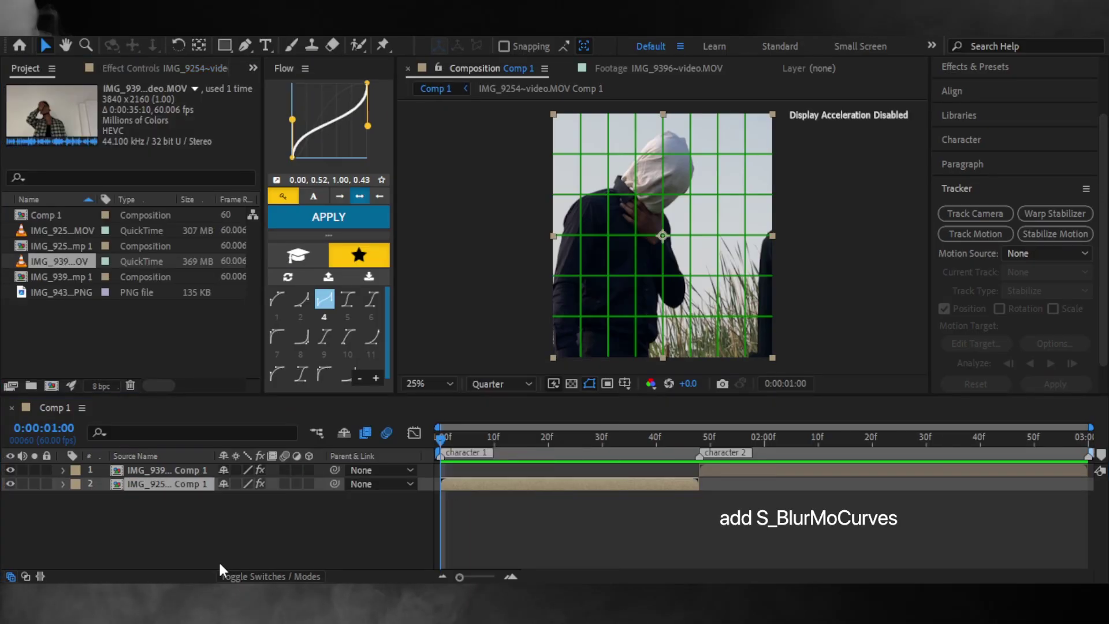
pyautogui.click(191, 337)
pyautogui.click(173, 387)
pyautogui.click(190, 350)
pyautogui.click(174, 401)
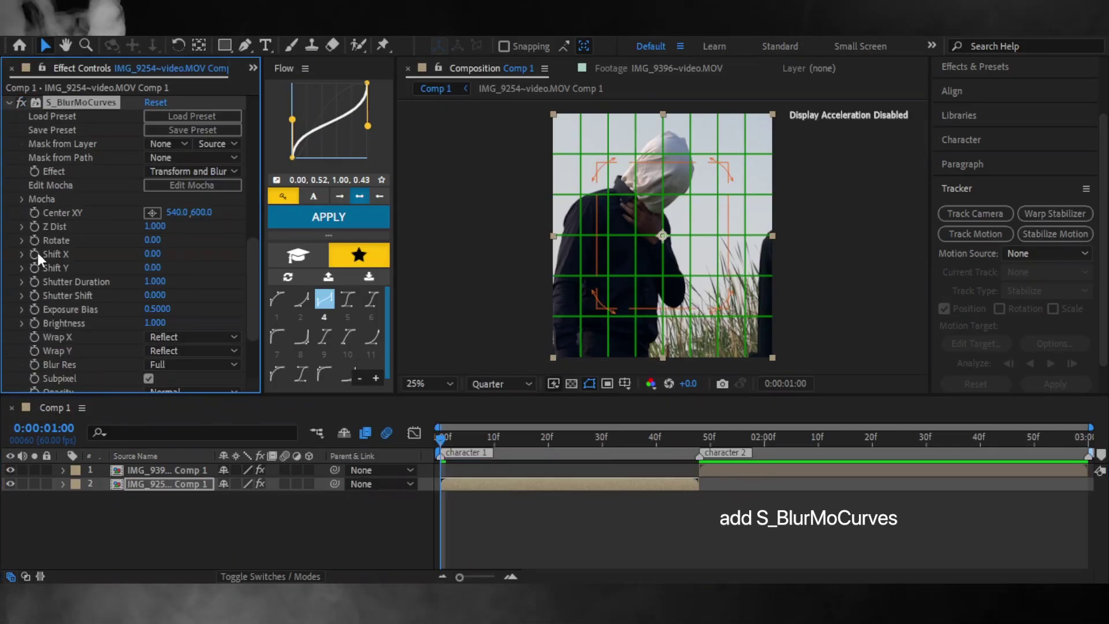
pyautogui.moveTo(153, 254); pyautogui.dragTo(225, 279)
# - Keyframe Shift X down to 0 at 1:10 and ease both keyframes
pyautogui.scroll(-1, 226, 279)
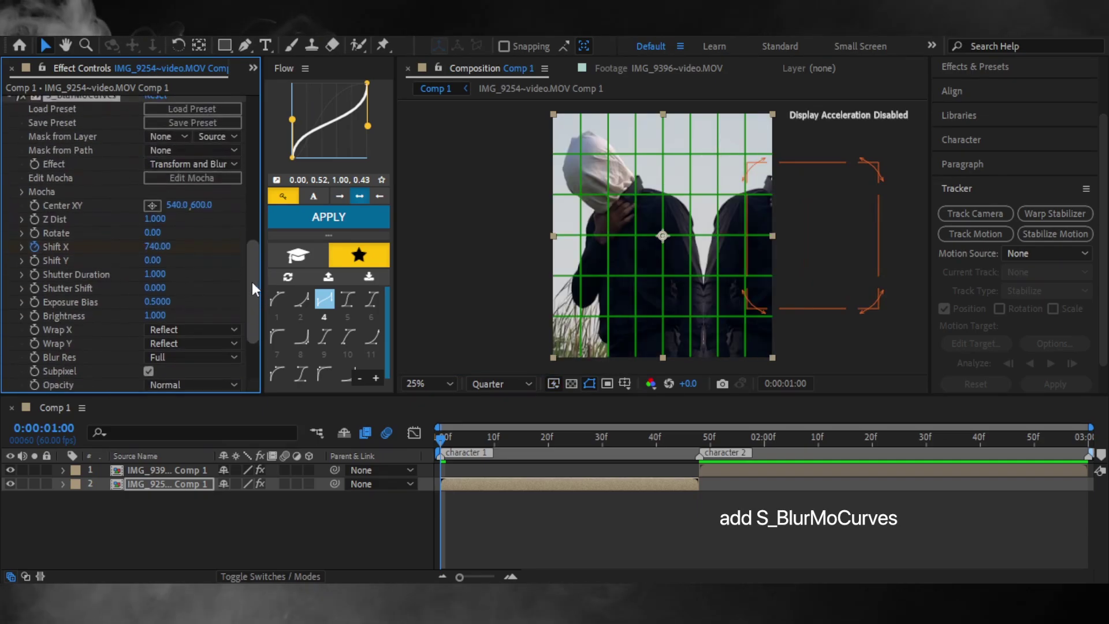
pyautogui.press('e')
pyautogui.scroll(-5, 514, 517)
pyautogui.press('u')
pyautogui.click(495, 437)
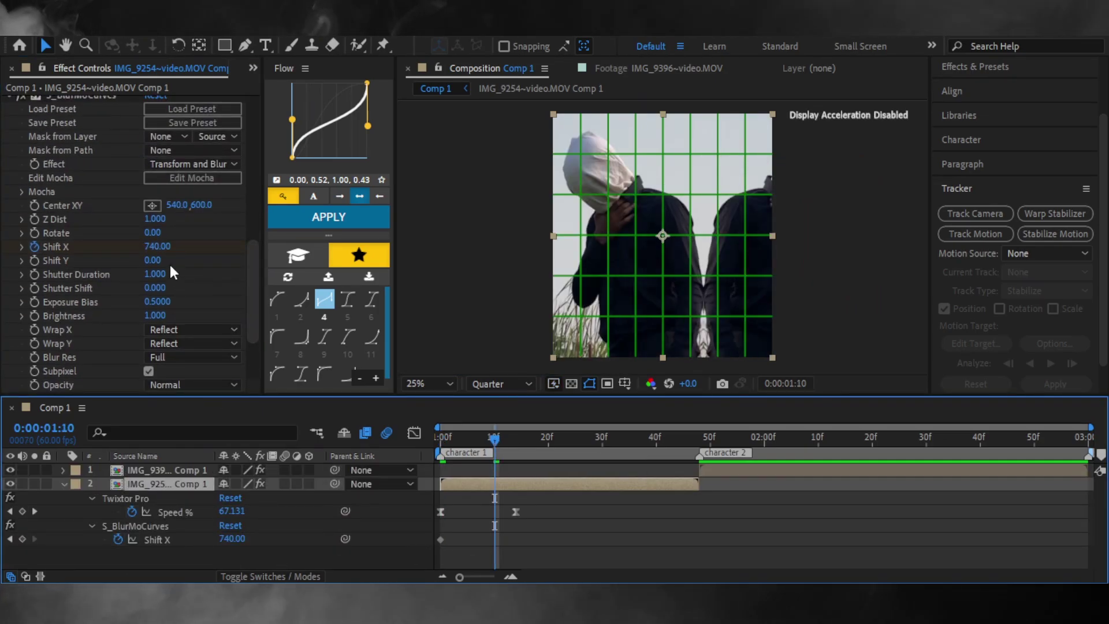
pyautogui.click(157, 246)
pyautogui.write('0')
pyautogui.press('Return')
pyautogui.moveTo(531, 555); pyautogui.dragTo(434, 531)
pyautogui.rightClick(494, 539)
pyautogui.click(745, 411)
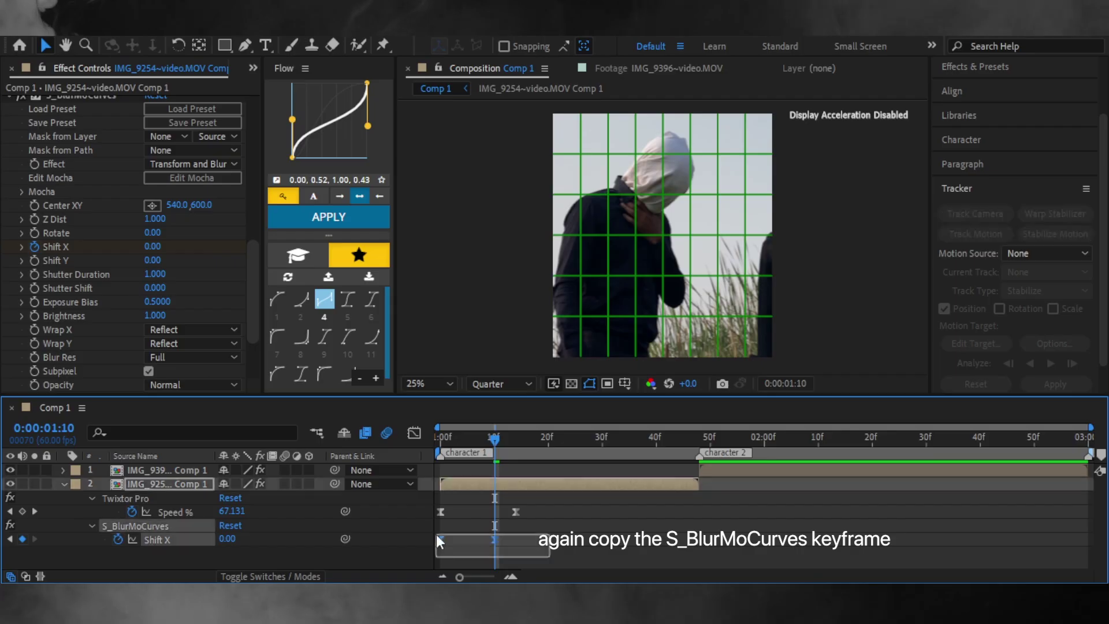
# - Apply a steeper ease curve to the Shift X keyframes and copy them
pyautogui.scroll(-1, 384, 376)
pyautogui.scroll(1, 384, 375)
pyautogui.click(277, 299)
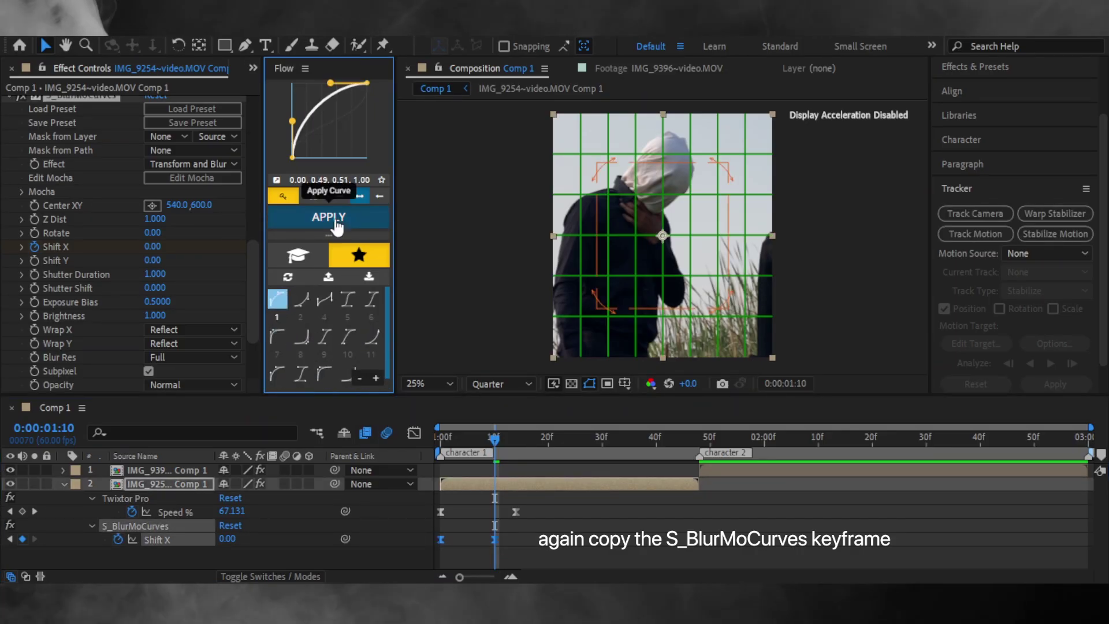
pyautogui.click(714, 471)
pyautogui.press('i')
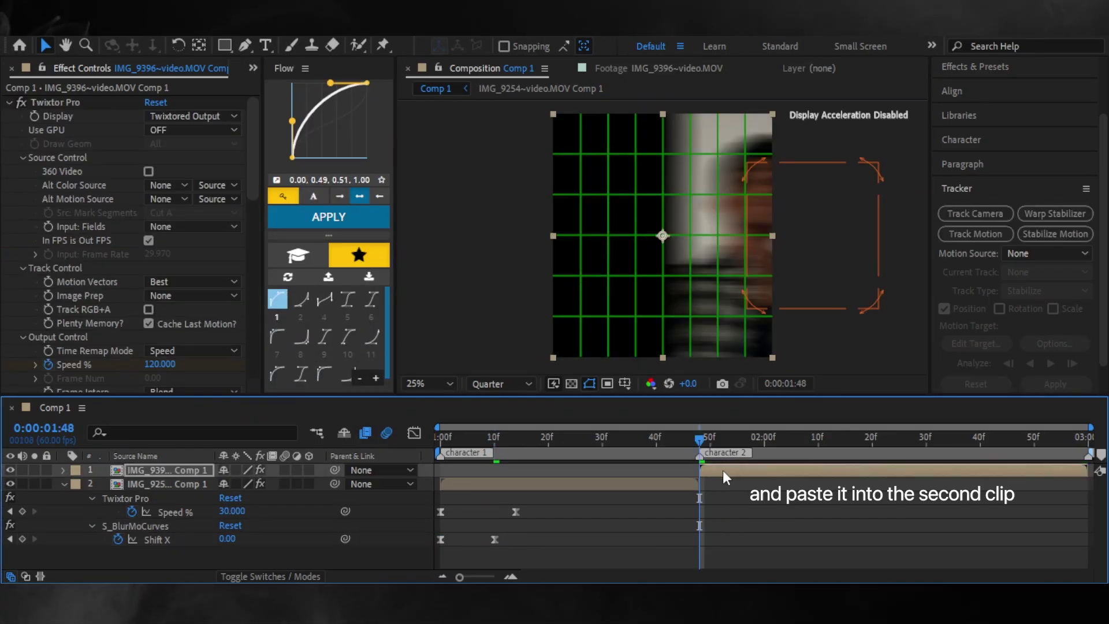
# - Set Wrap X and Wrap Y to Reflect on the second clip's S_BlurMoCurves
pyautogui.scroll(-10, 205, 292)
pyautogui.click(193, 297)
pyautogui.click(255, 352)
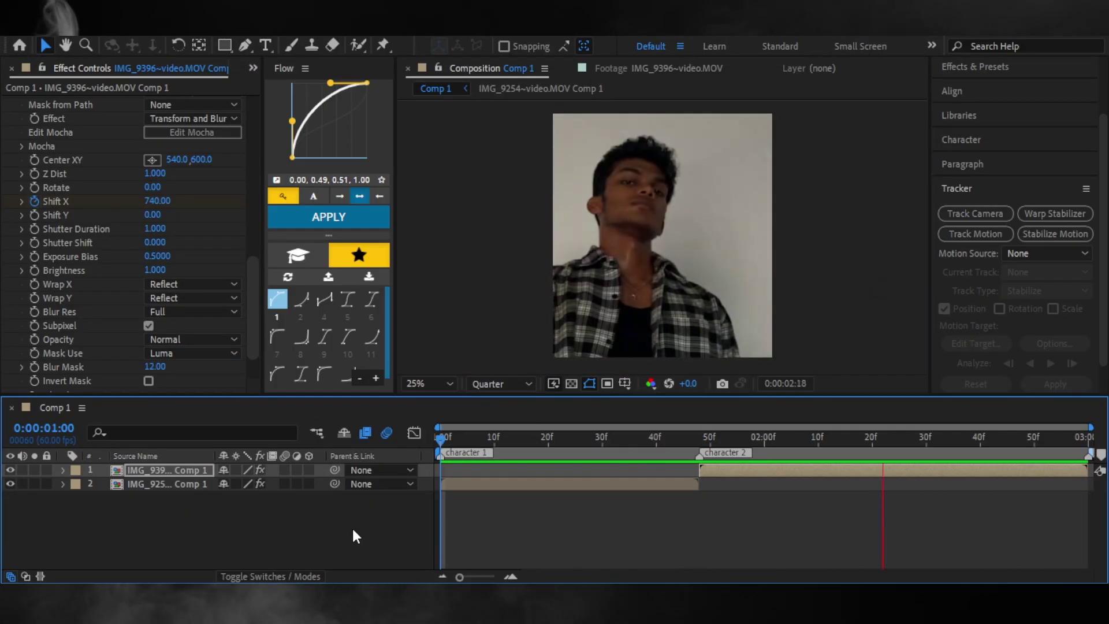
pyautogui.click(500, 438)
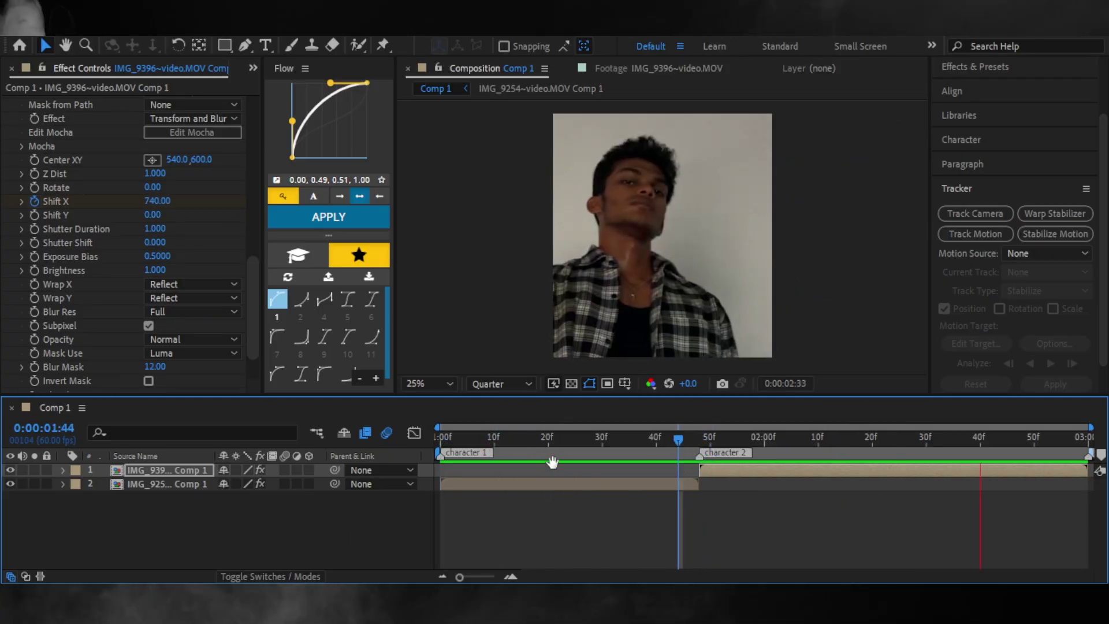
pyautogui.press('Home')
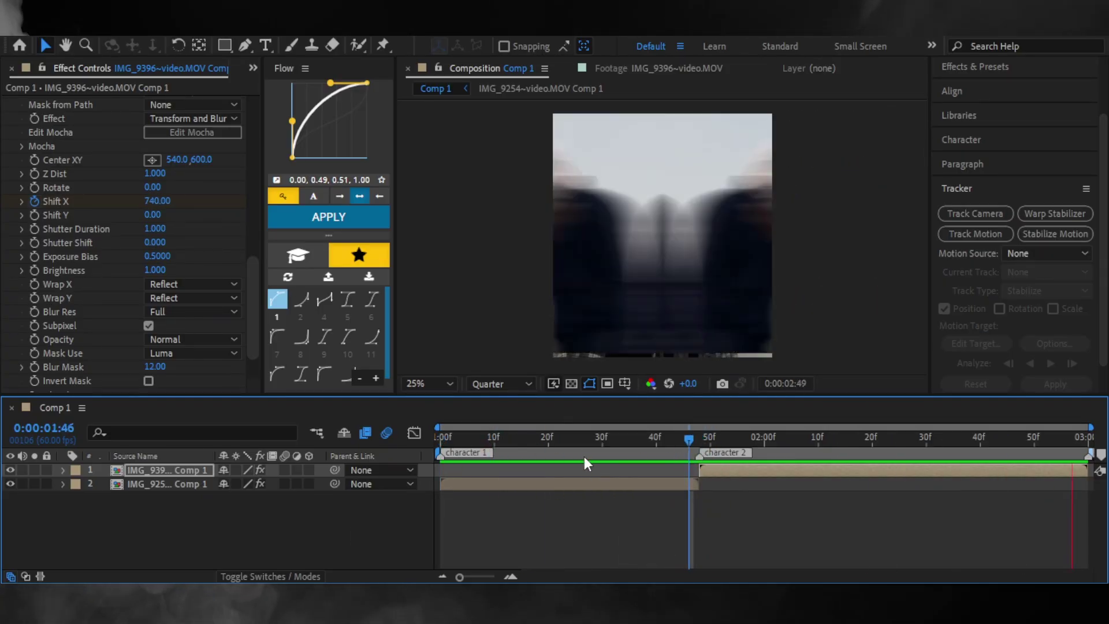
pyautogui.click(468, 482)
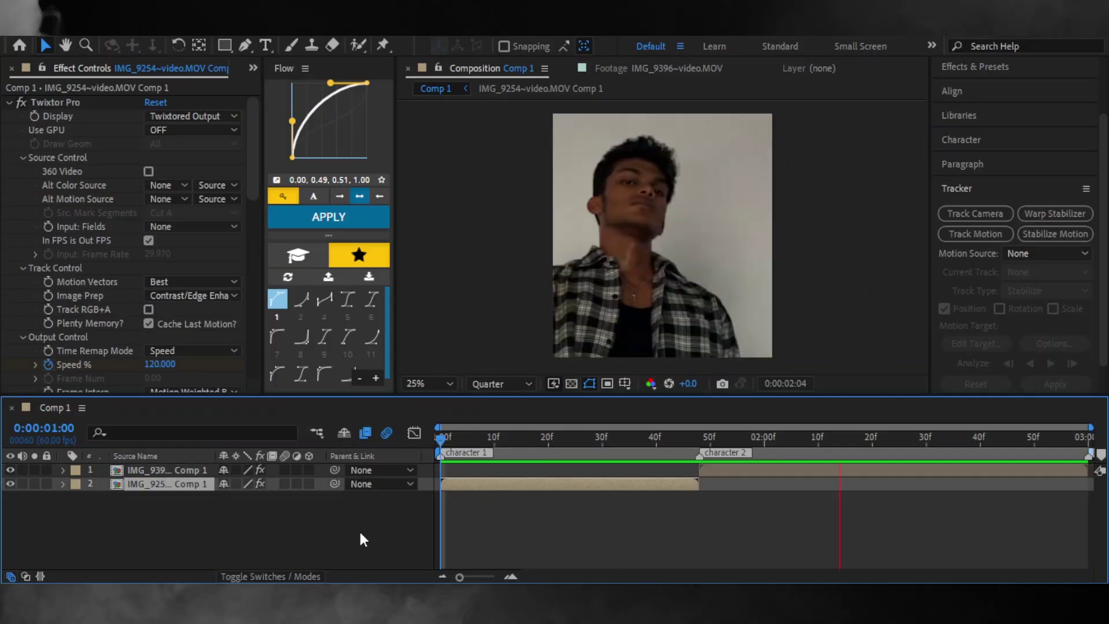
# - Move the second Shift X keyframe to 20f and give the keyframes a sharper ease
pyautogui.press('u')
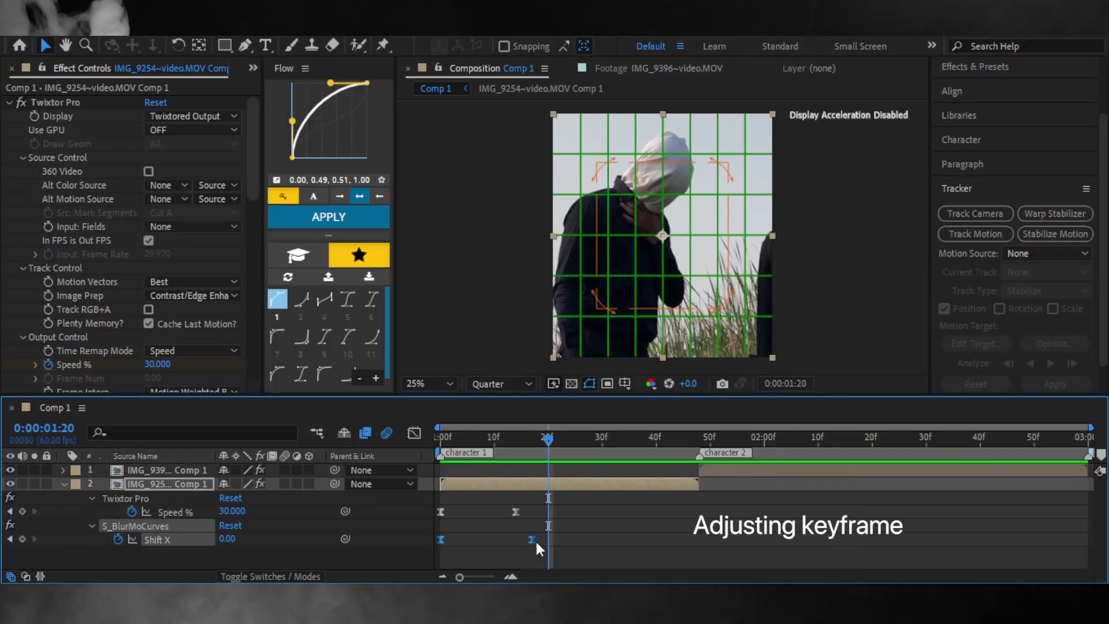
pyautogui.moveTo(531, 539); pyautogui.dragTo(548, 539)
pyautogui.press('space')
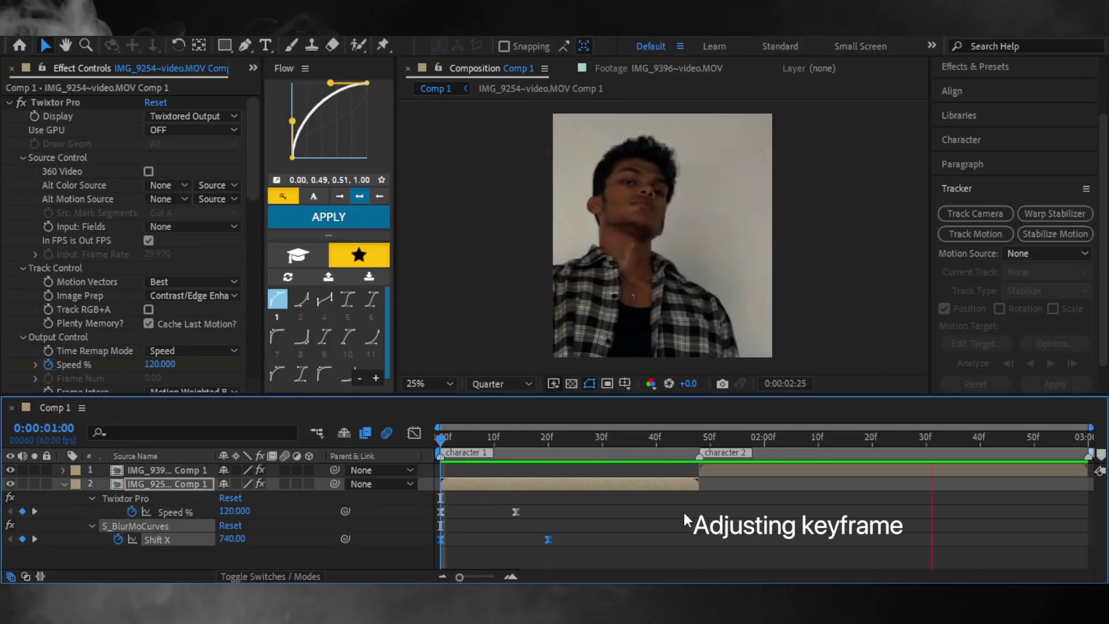
pyautogui.click(324, 374)
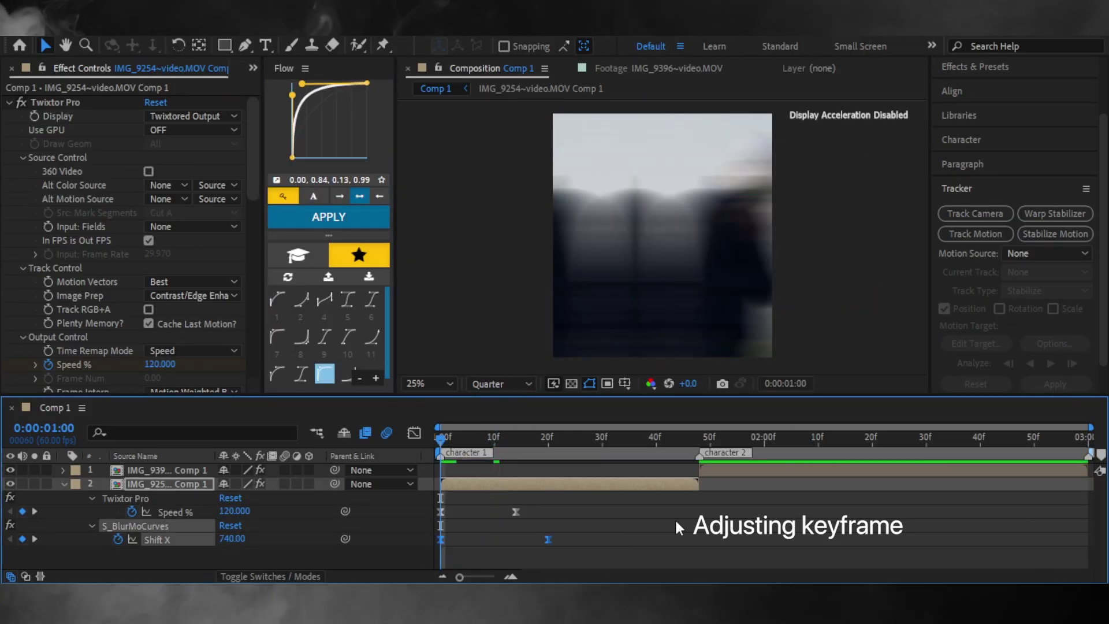
pyautogui.press('space')
pyautogui.click(704, 450)
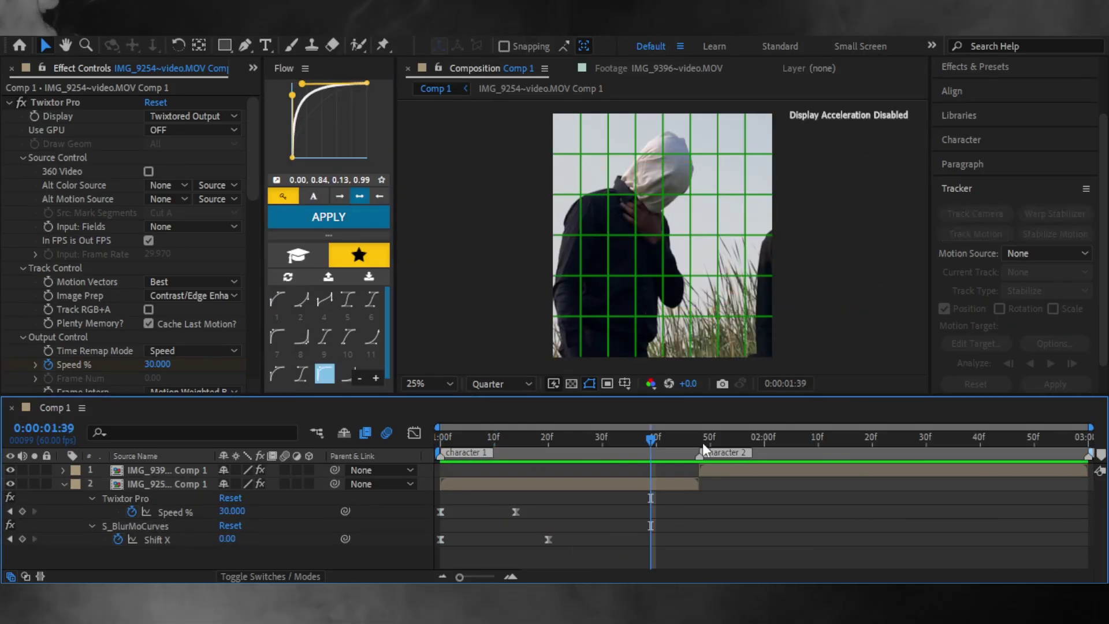
# - Set Wrap X and Wrap Y to Reflect on the face clip, then preview the transition
pyautogui.click(704, 449)
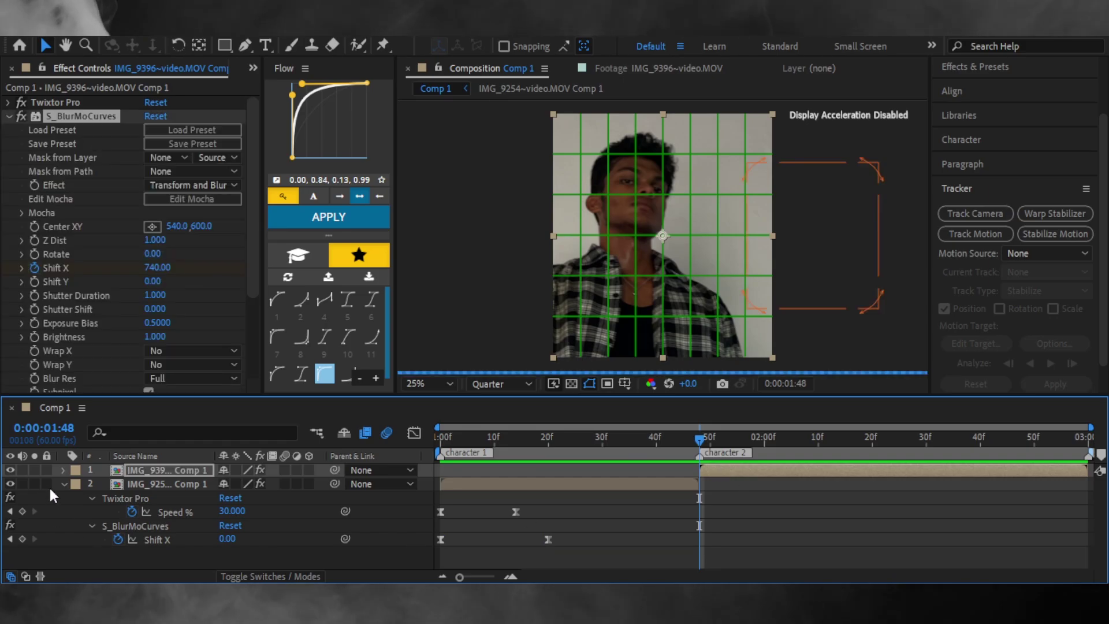
pyautogui.click(64, 484)
pyautogui.scroll(-2, 127, 260)
pyautogui.click(193, 305)
pyautogui.click(192, 341)
pyautogui.click(193, 319)
pyautogui.click(199, 357)
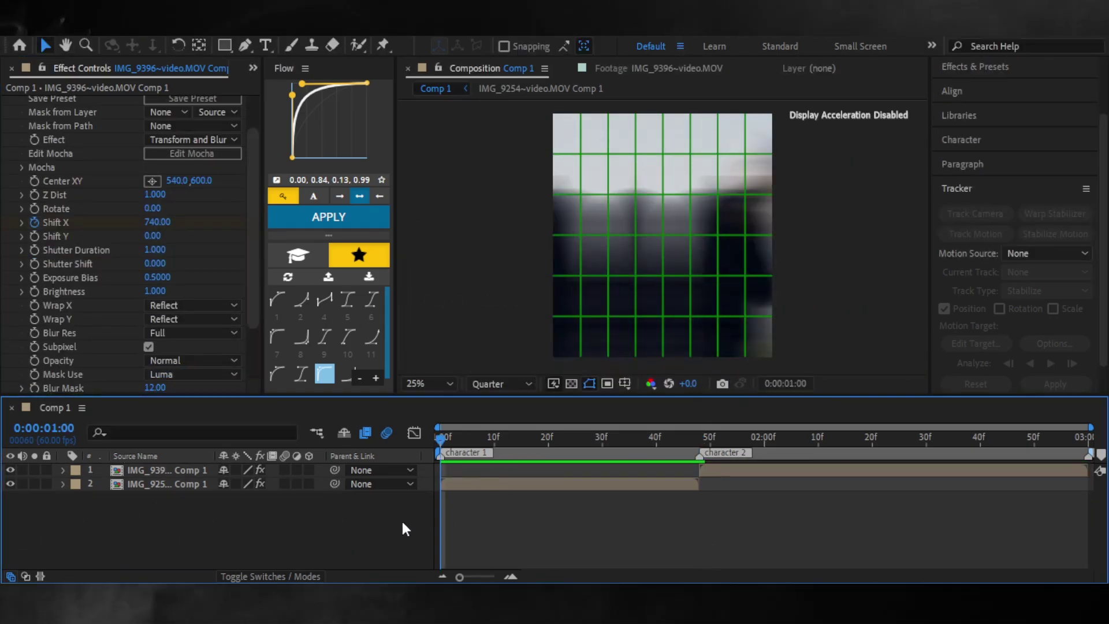
pyautogui.press('space')
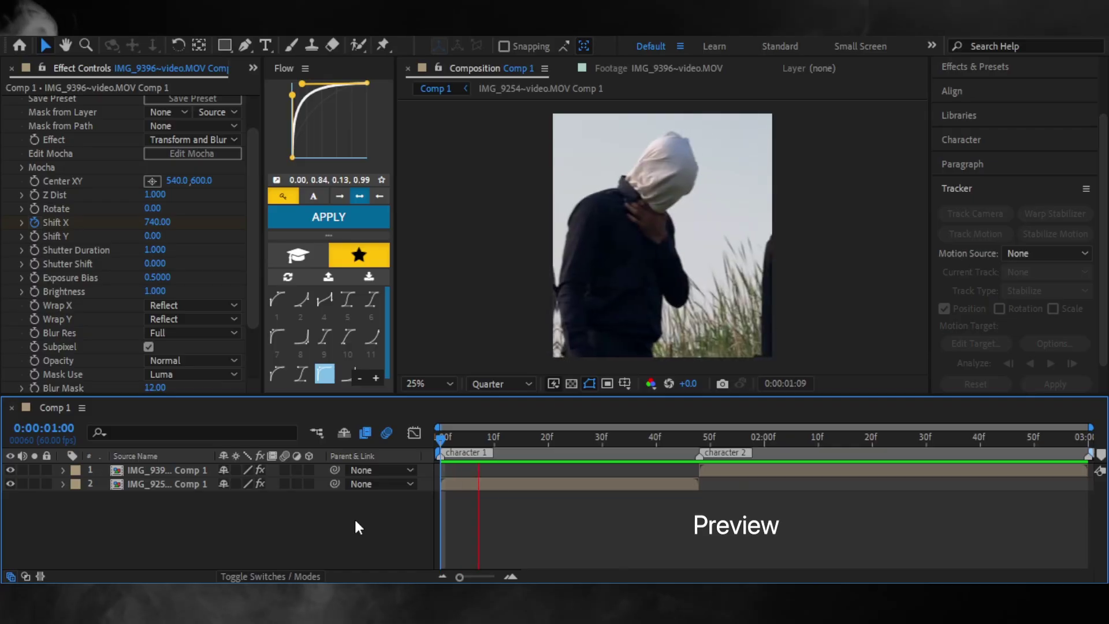
pyautogui.press('space')
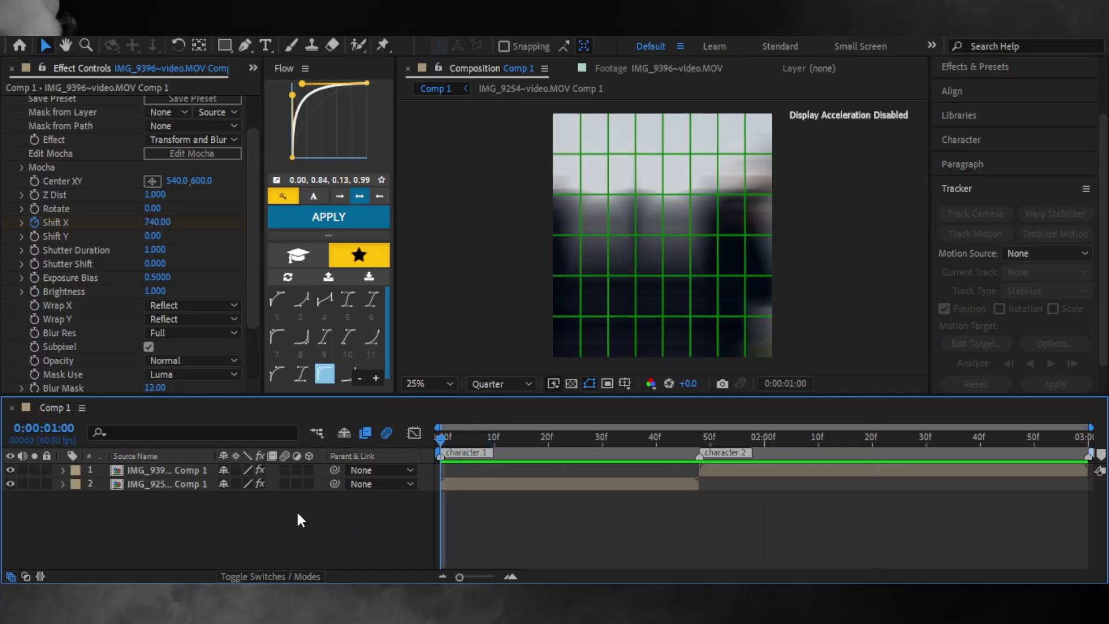
# - Add an adjustment layer over the clips and split it at the 50f character 2 marker
pyautogui.rightClick(283, 532)
pyautogui.moveTo(358, 330)
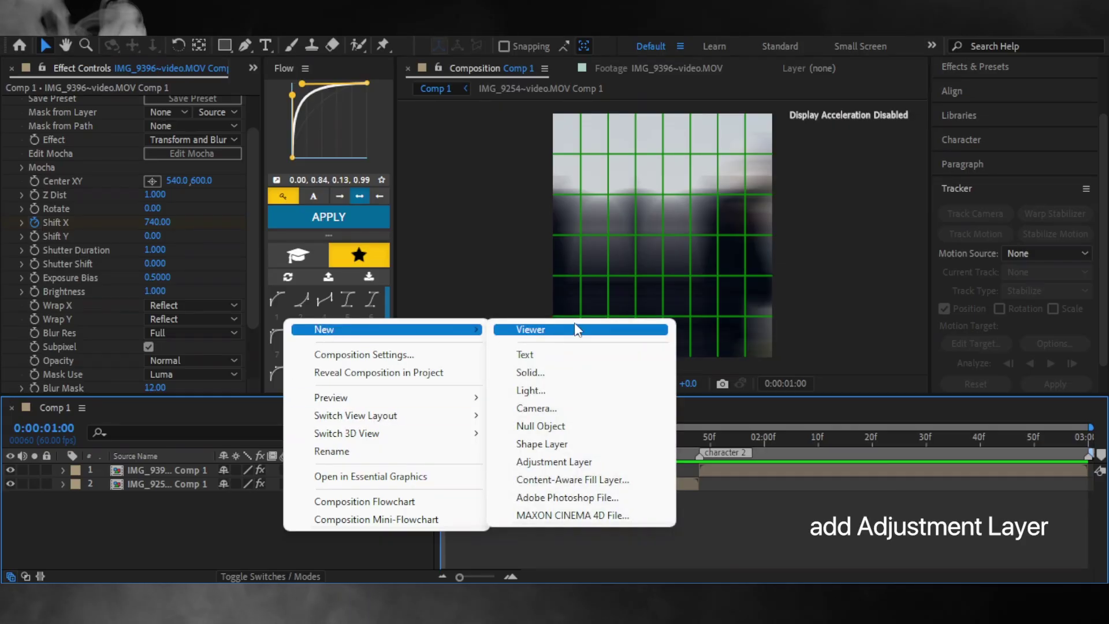
pyautogui.click(543, 462)
pyautogui.click(697, 437)
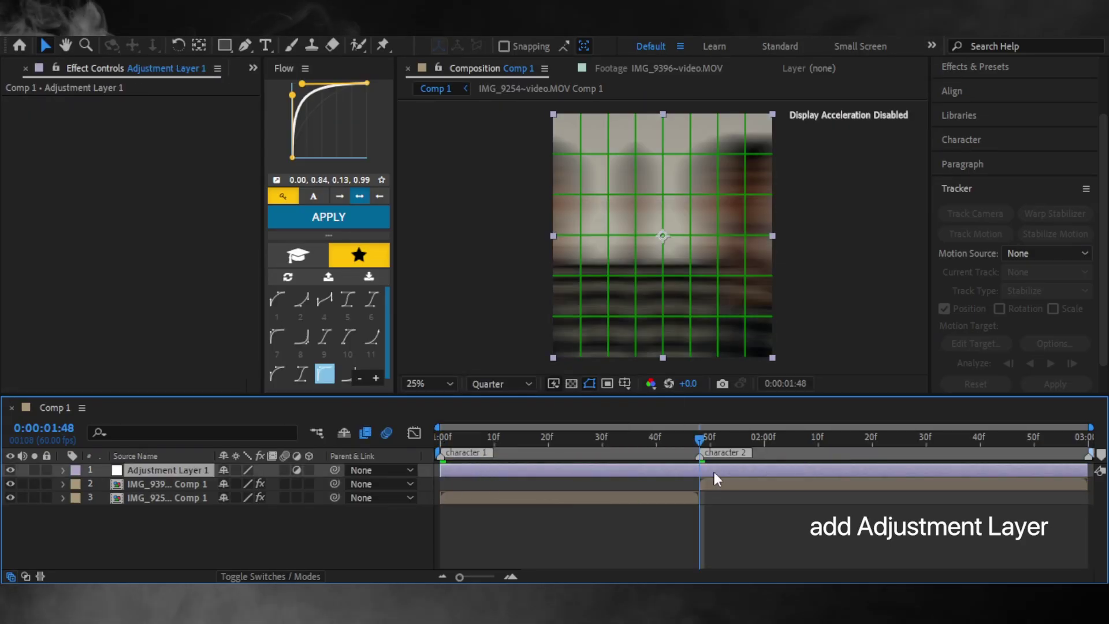
pyautogui.hotkey('ctrl', 'shift', 'd')
# - Apply Gaussian Blur to the adjustment layer with Blurriness 25
pyautogui.press('Home')
pyautogui.hotkey('ctrl', 'space')
pyautogui.write('g')
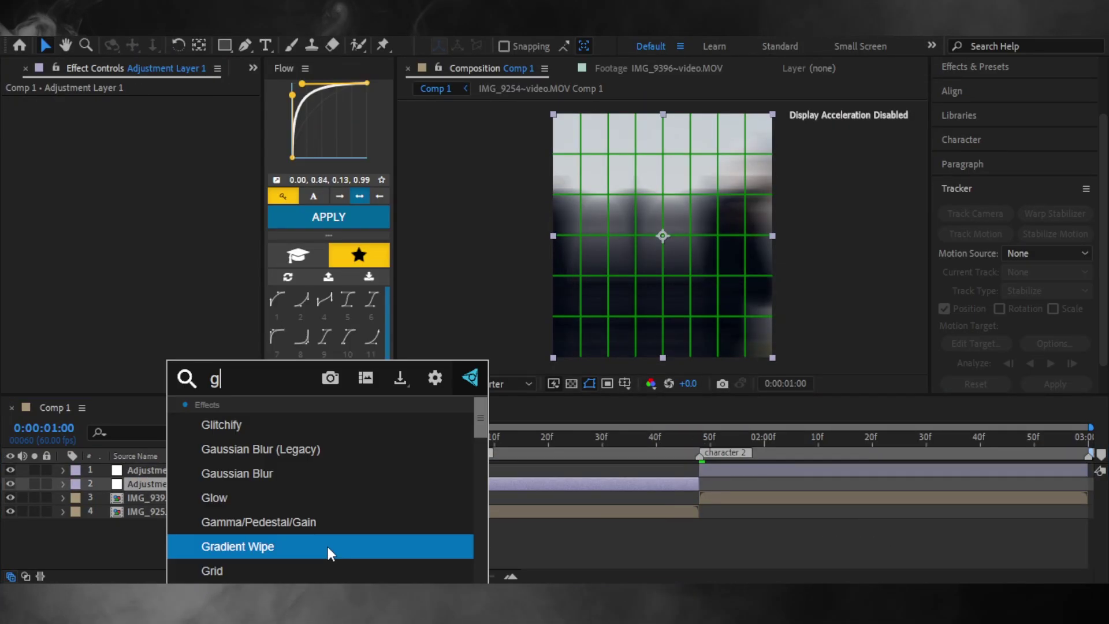
pyautogui.write('a')
pyautogui.press('Down')
pyautogui.press('Return')
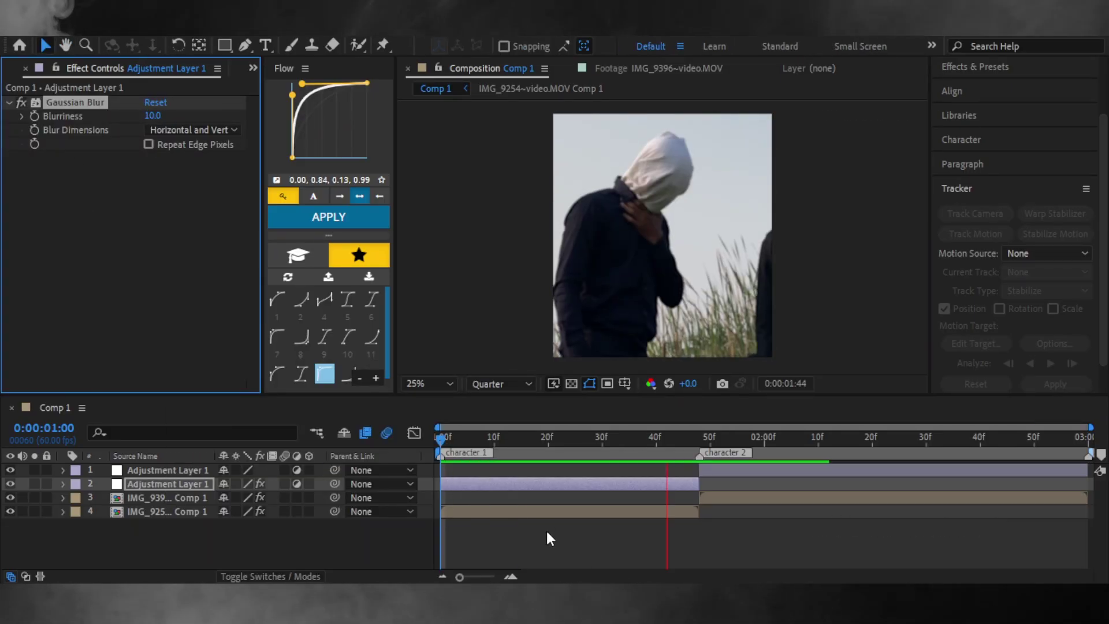
pyautogui.click(543, 436)
pyautogui.click(153, 116)
pyautogui.write('25')
pyautogui.press('Return')
# - Copy the Gaussian Blur onto the later adjustment layer
pyautogui.click(155, 116)
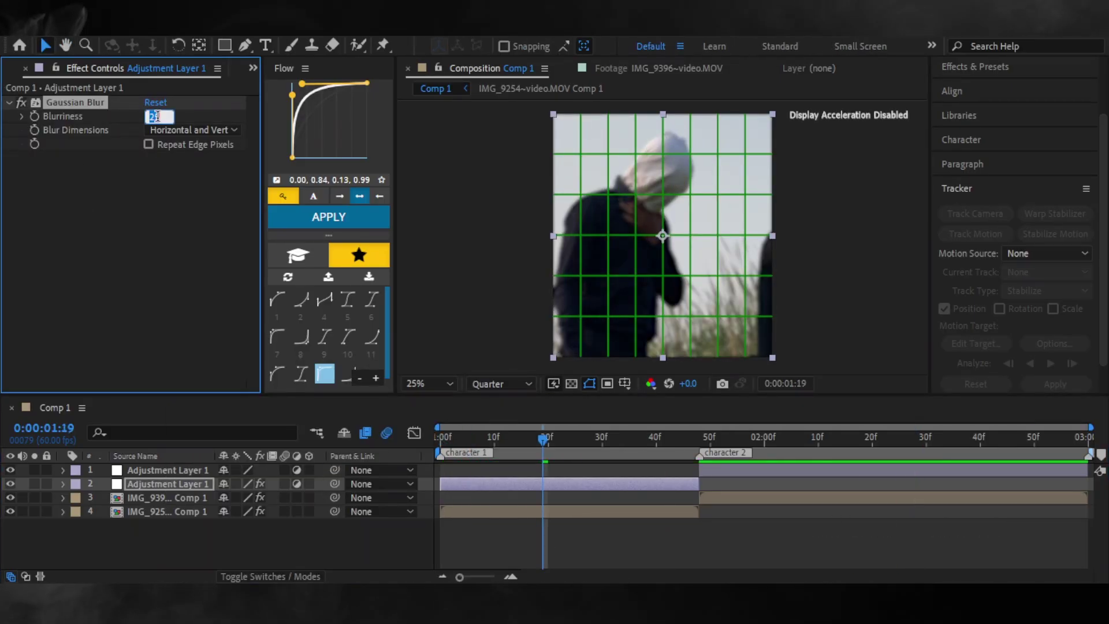
pyautogui.hotkey('ctrl', 'c')
pyautogui.click(705, 454)
pyautogui.hotkey('ctrl', 'v')
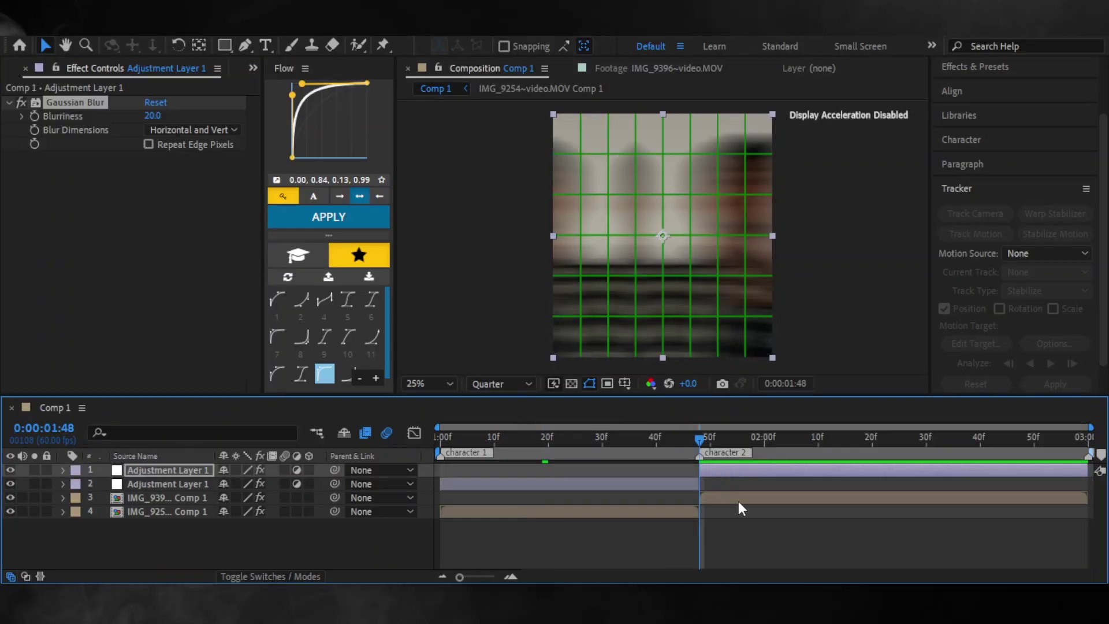
pyautogui.press('Home')
pyautogui.click(452, 486)
# - Apply S_Vignette to the first adjustment layer with Rel Height 0.910 and edge softness 1.83
pyautogui.hotkey('ctrl', 'space')
pyautogui.write('vig')
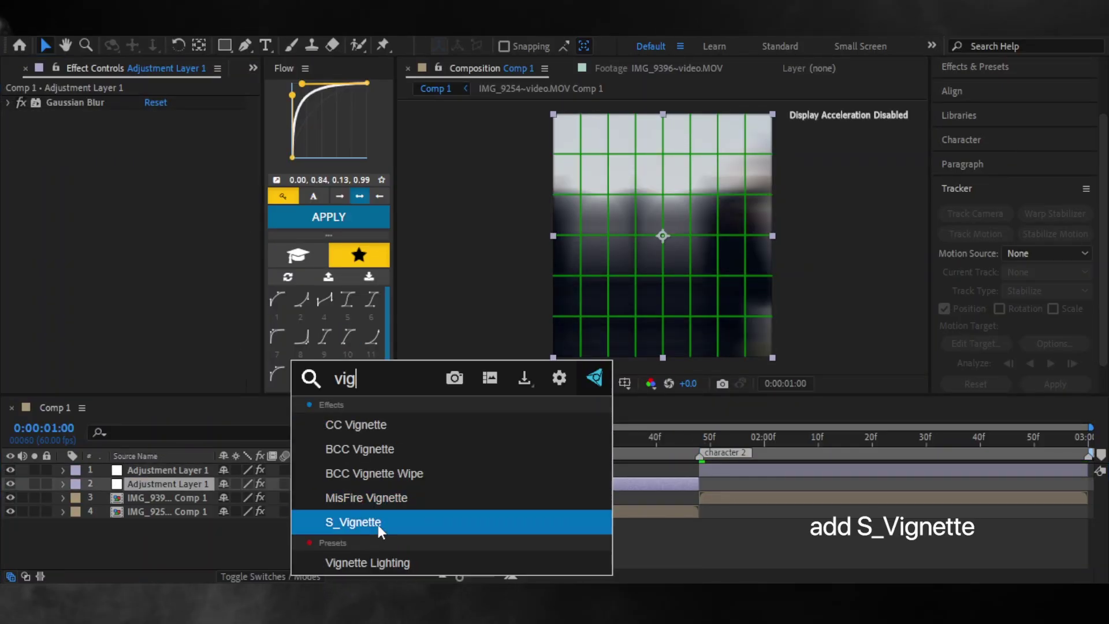
pyautogui.click(378, 524)
pyautogui.moveTo(156, 199); pyautogui.dragTo(178, 260)
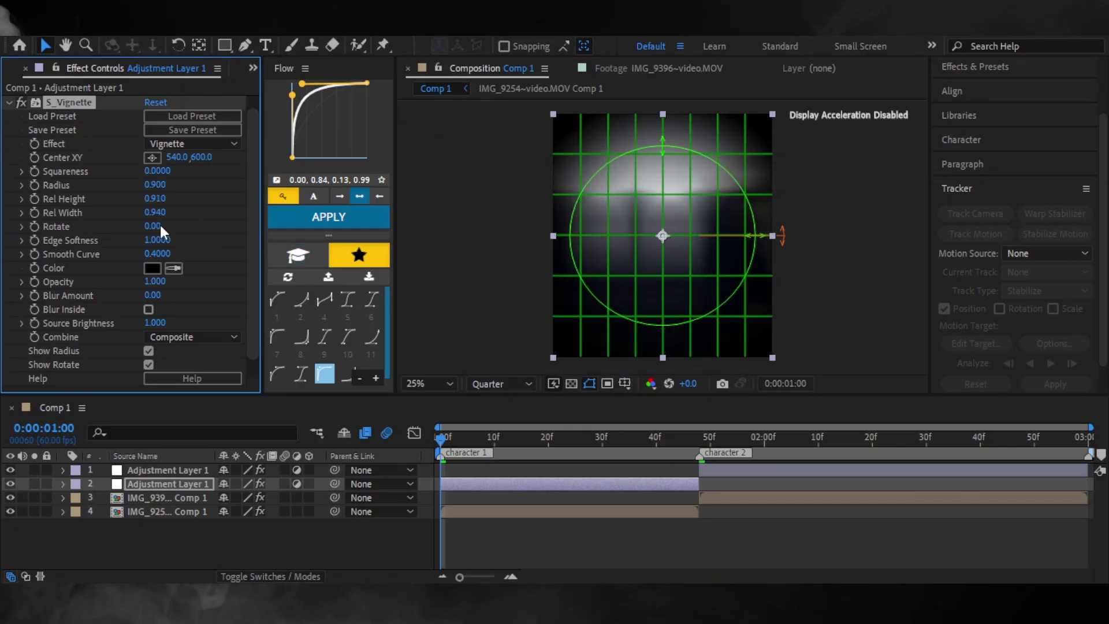
pyautogui.moveTo(156, 239); pyautogui.dragTo(254, 258)
# - At 0:00:01:12 set the vignette Radius to 0.620 and edge softness to 1.81
pyautogui.click(431, 490)
pyautogui.press('space')
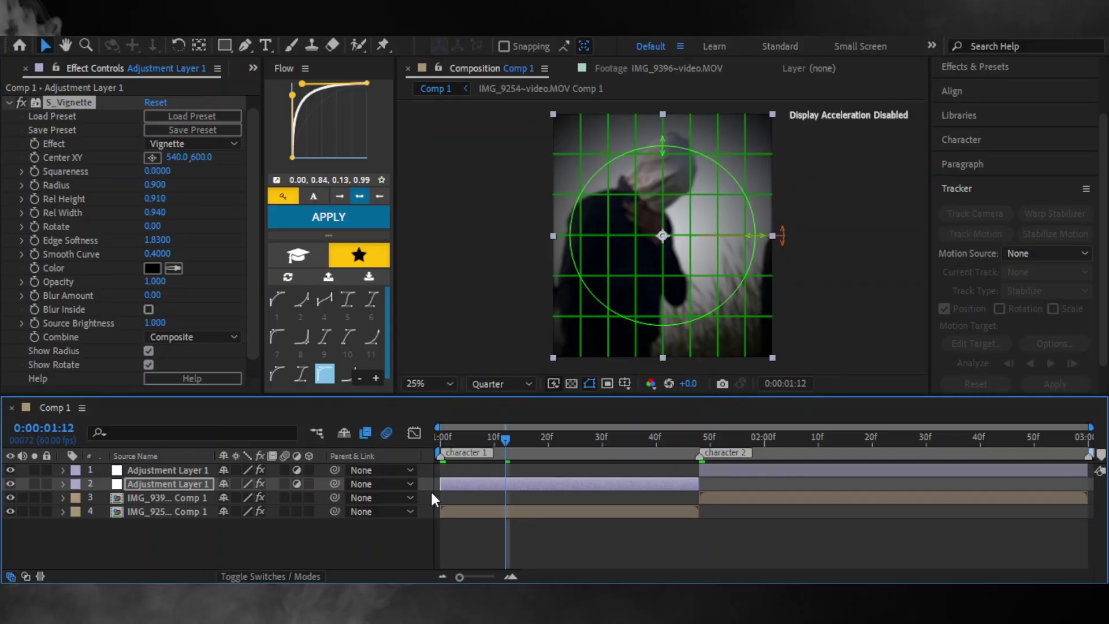
pyautogui.moveTo(156, 240)
pyautogui.mouseDown()
pyautogui.moveTo(133, 241)
pyautogui.moveTo(120, 260)
pyautogui.mouseUp()
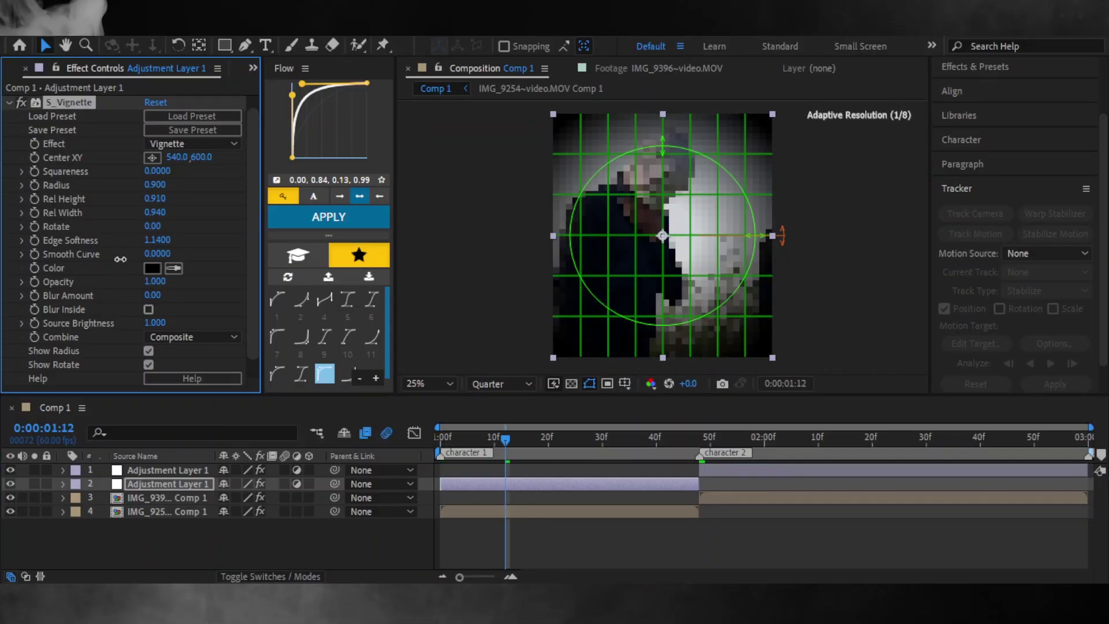
pyautogui.hotkey('ctrl', 'z')
pyautogui.moveTo(154, 185); pyautogui.dragTo(130, 186)
pyautogui.moveTo(153, 240); pyautogui.dragTo(265, 247)
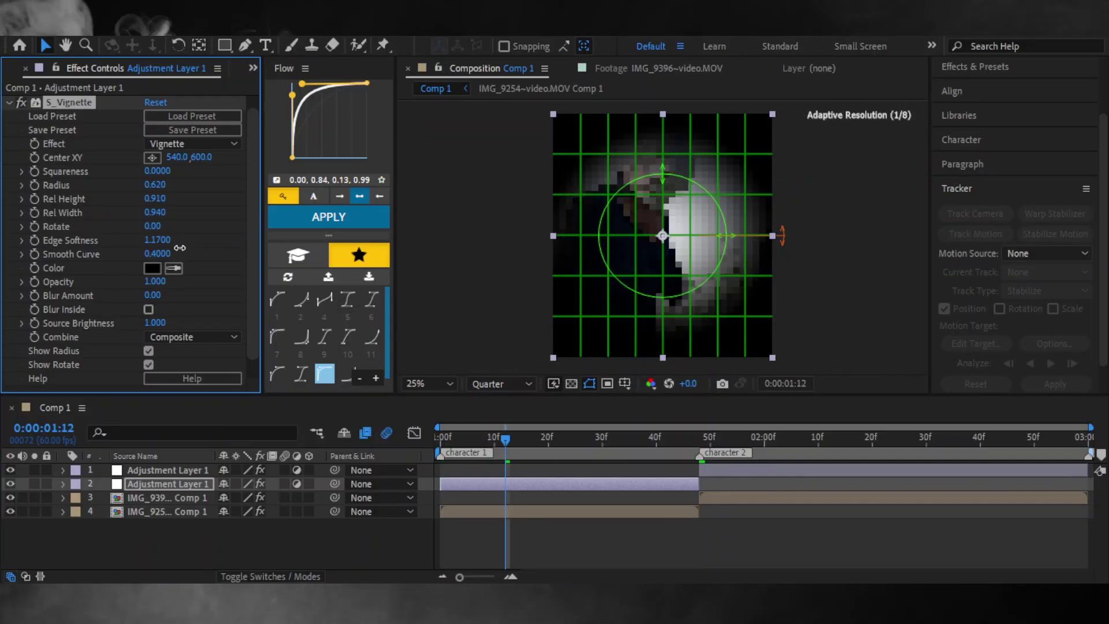
pyautogui.click(637, 543)
# - Apply Easy Ease Out to the vignette Radius keyframe
pyautogui.click(520, 512)
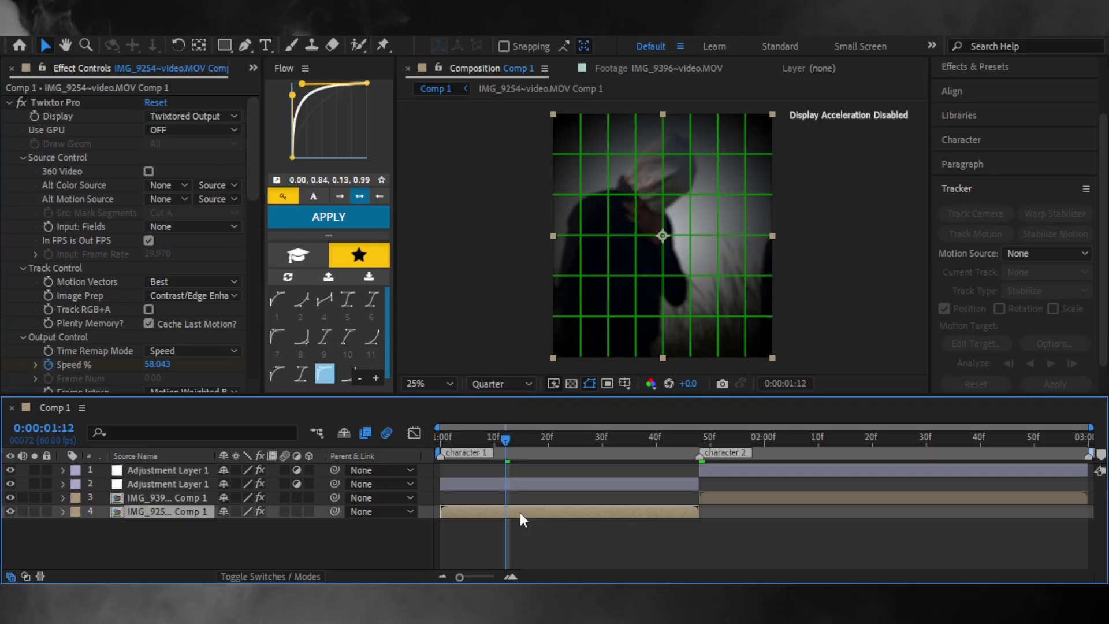
pyautogui.press('u')
pyautogui.moveTo(512, 442); pyautogui.dragTo(548, 442)
pyautogui.click(558, 484)
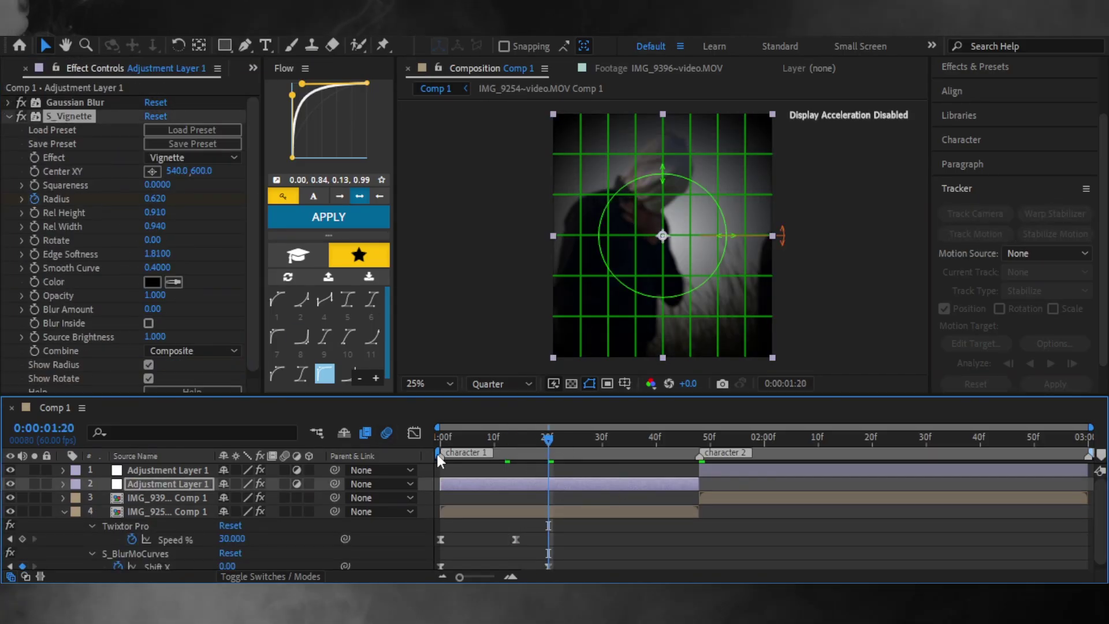
pyautogui.press('Home')
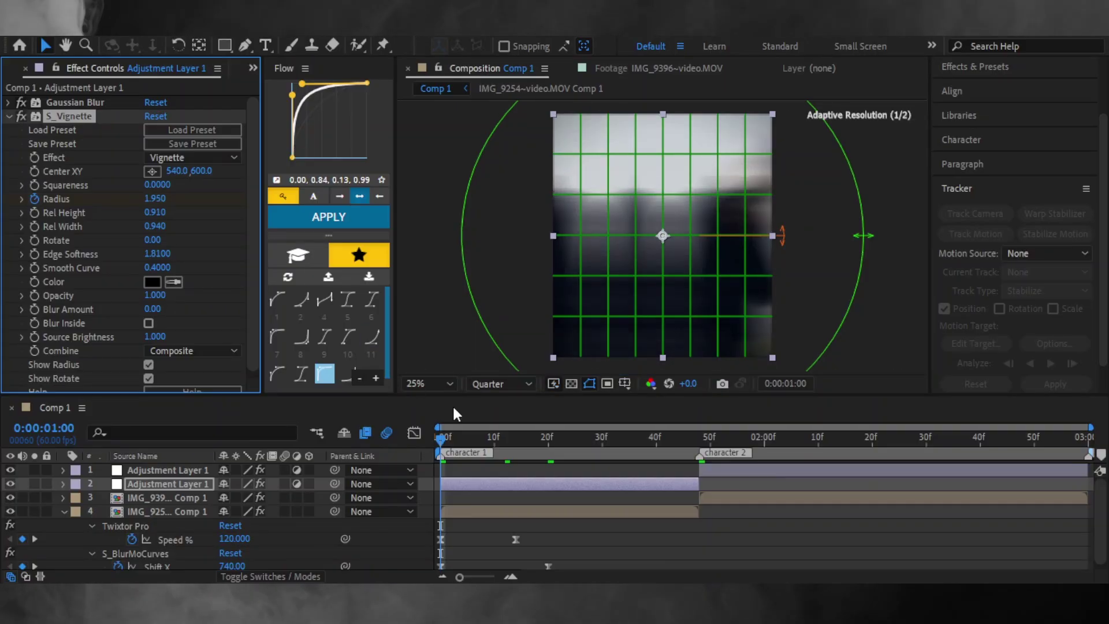
pyautogui.press('u')
pyautogui.rightClick(548, 512)
pyautogui.moveTo(647, 499)
pyautogui.click(820, 427)
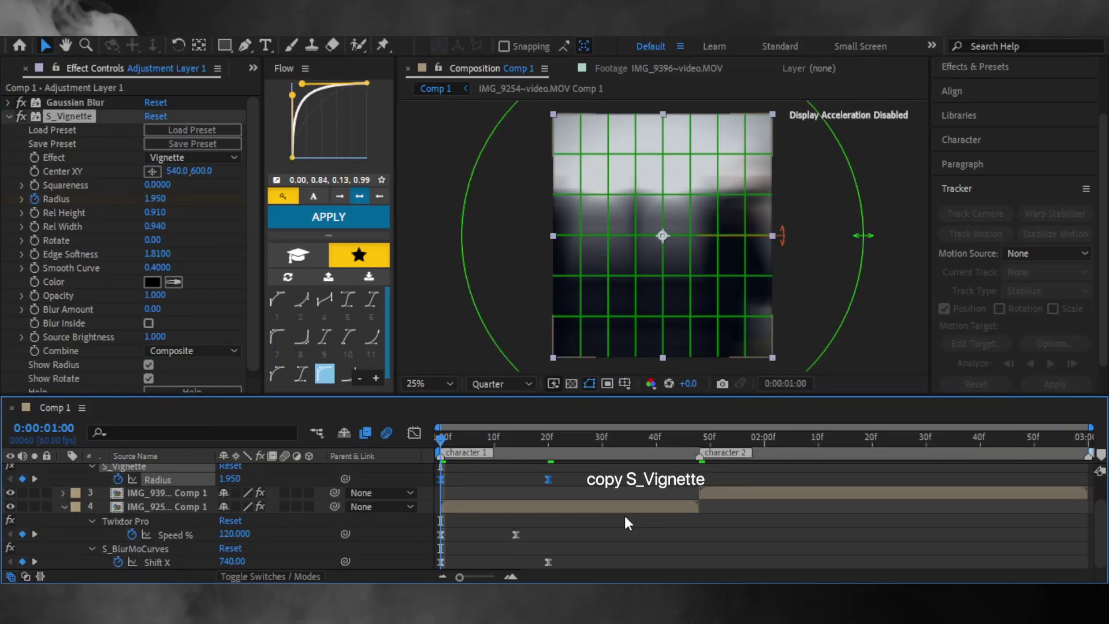
# - Copy the S_Vignette effect to the later adjustment layer
pyautogui.press('u')
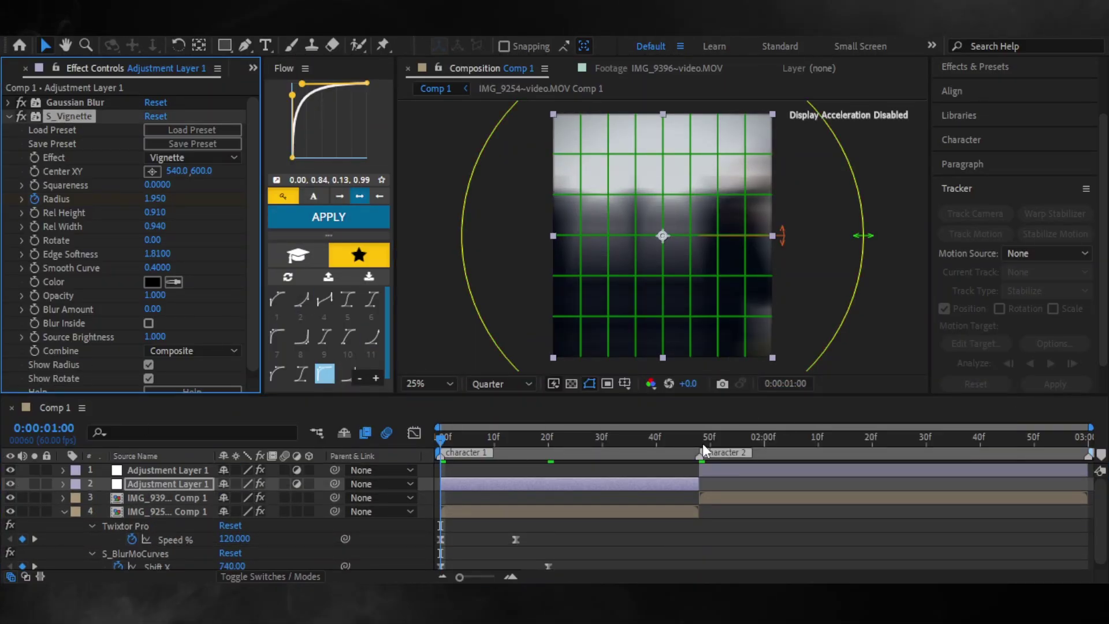
pyautogui.click(703, 443)
pyautogui.click(715, 469)
pyautogui.press('Home')
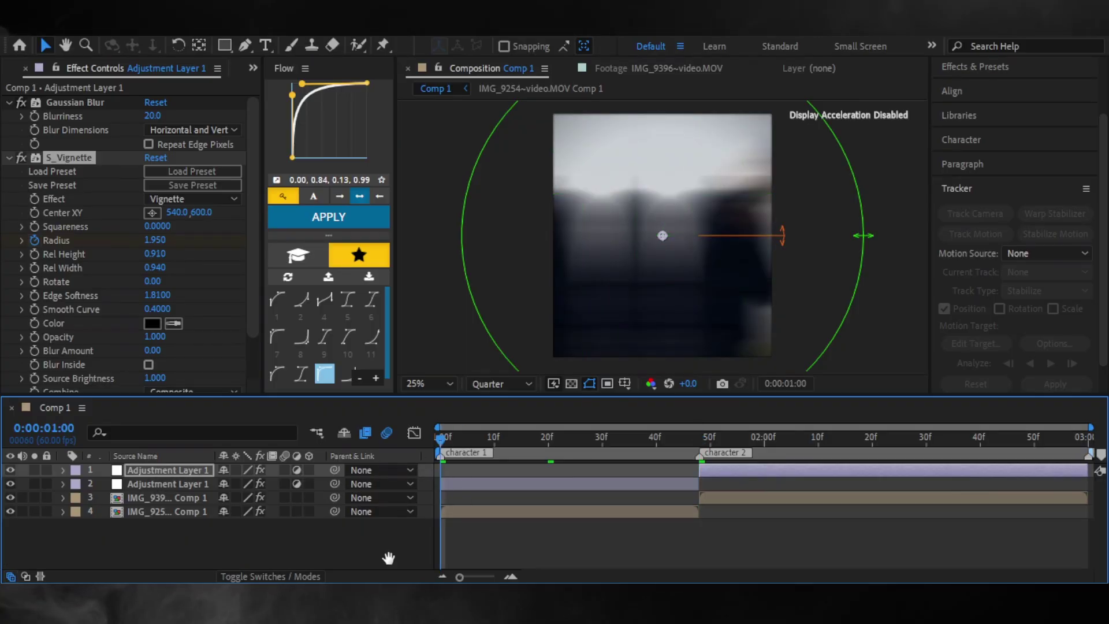
# - Preview the blur and vignette playback twice from the start
pyautogui.press('space')
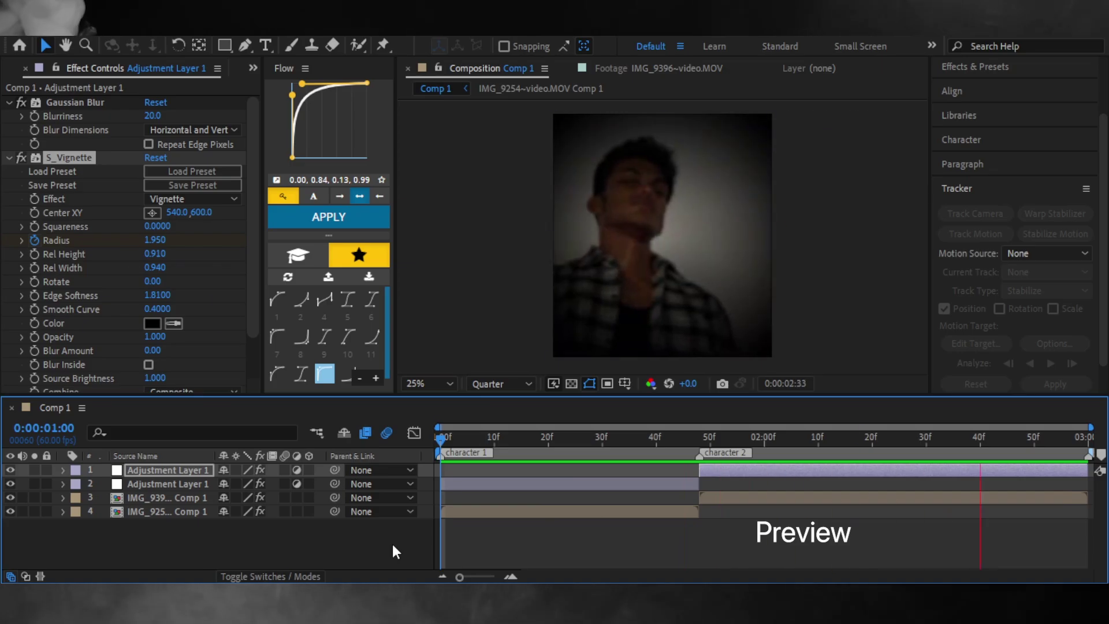
pyautogui.press('space')
pyautogui.click(349, 545)
pyautogui.moveTo(498, 435); pyautogui.dragTo(408, 469)
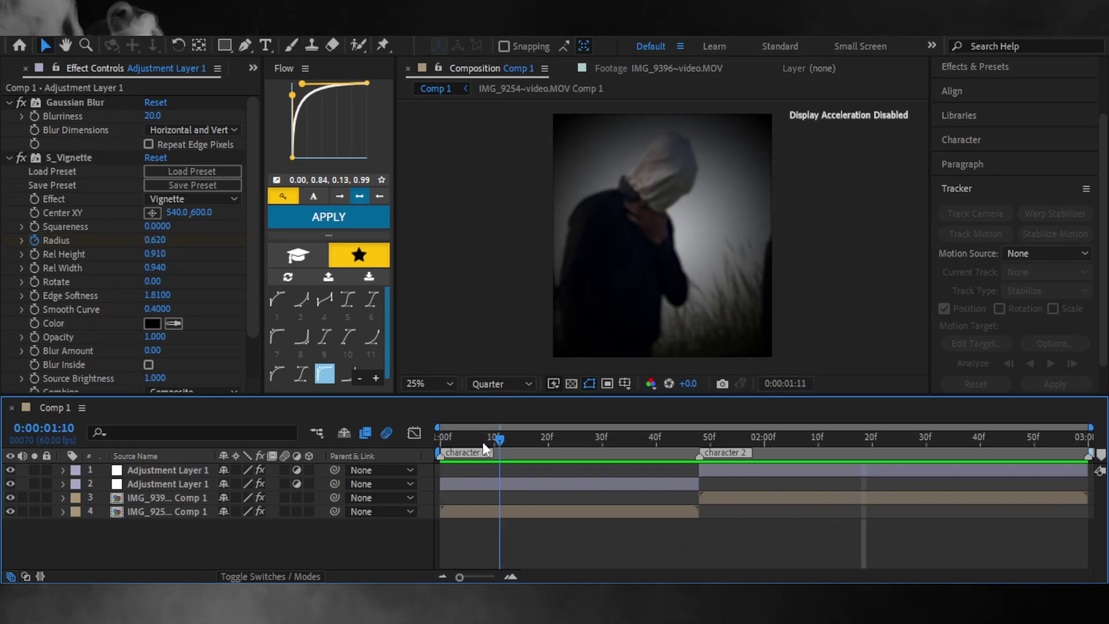
pyautogui.press('space')
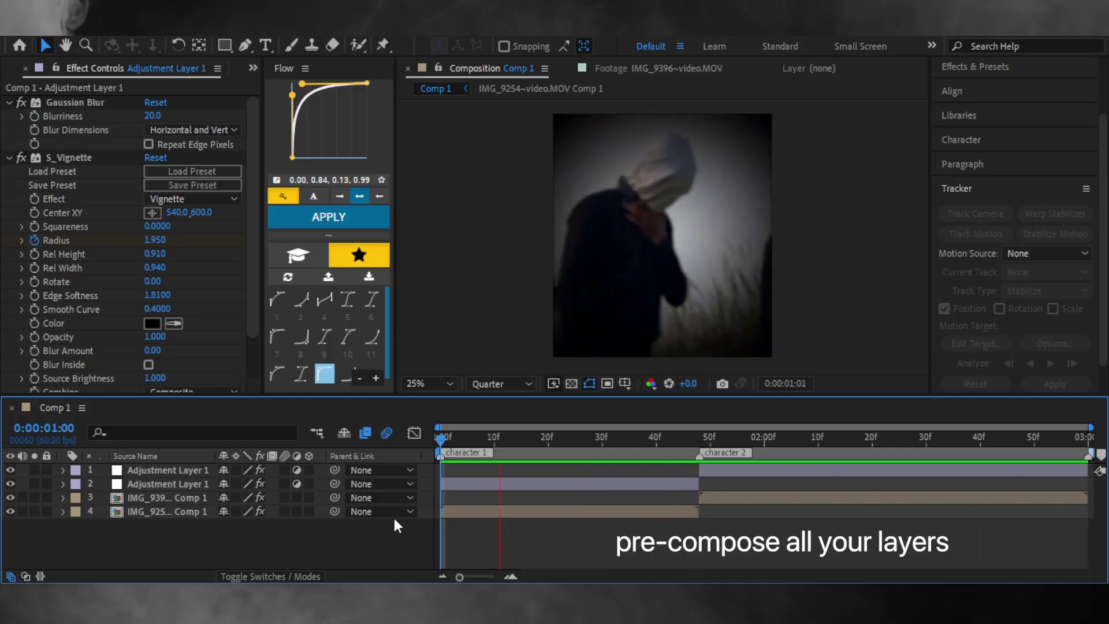
pyautogui.press('space')
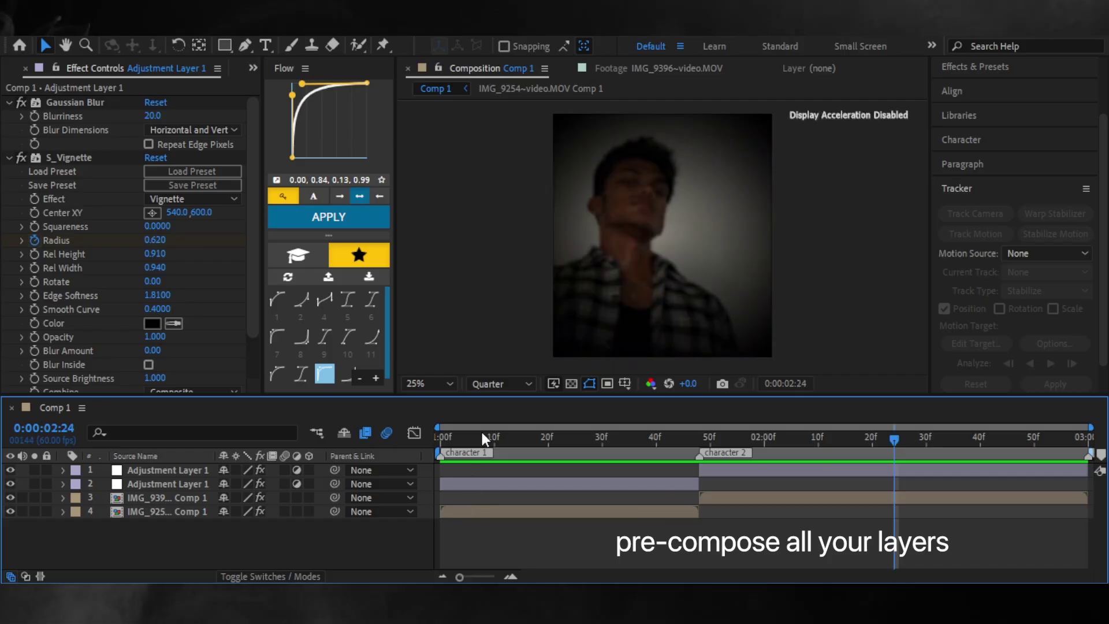
pyautogui.moveTo(482, 432); pyautogui.dragTo(419, 446)
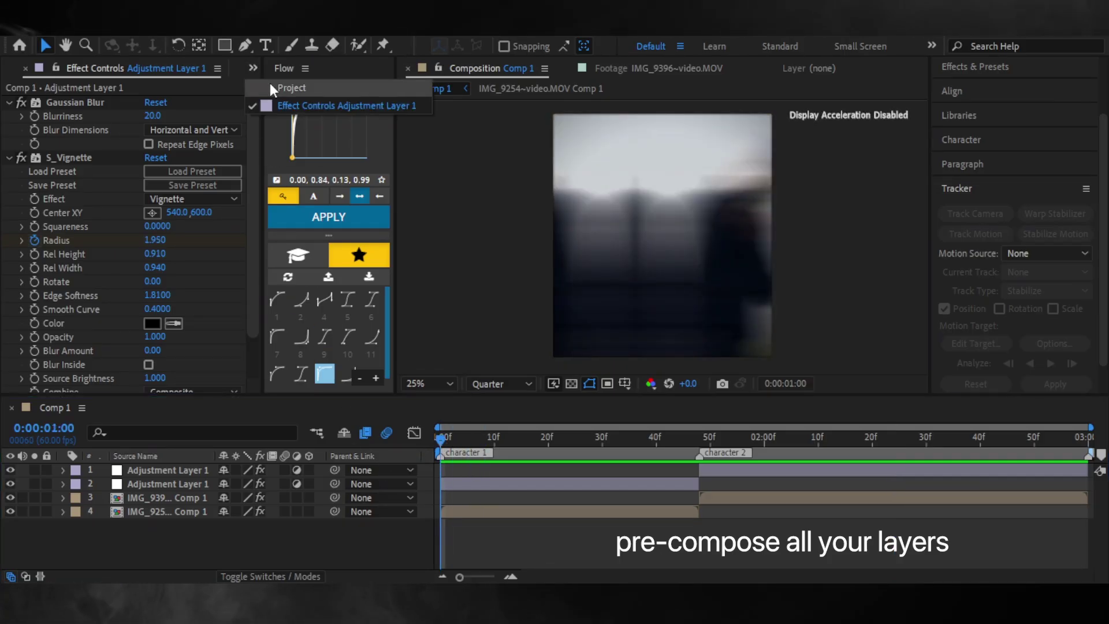
# - Add the HUD PNG image into Comp 1
pyautogui.hotkey('ctrl', '/')
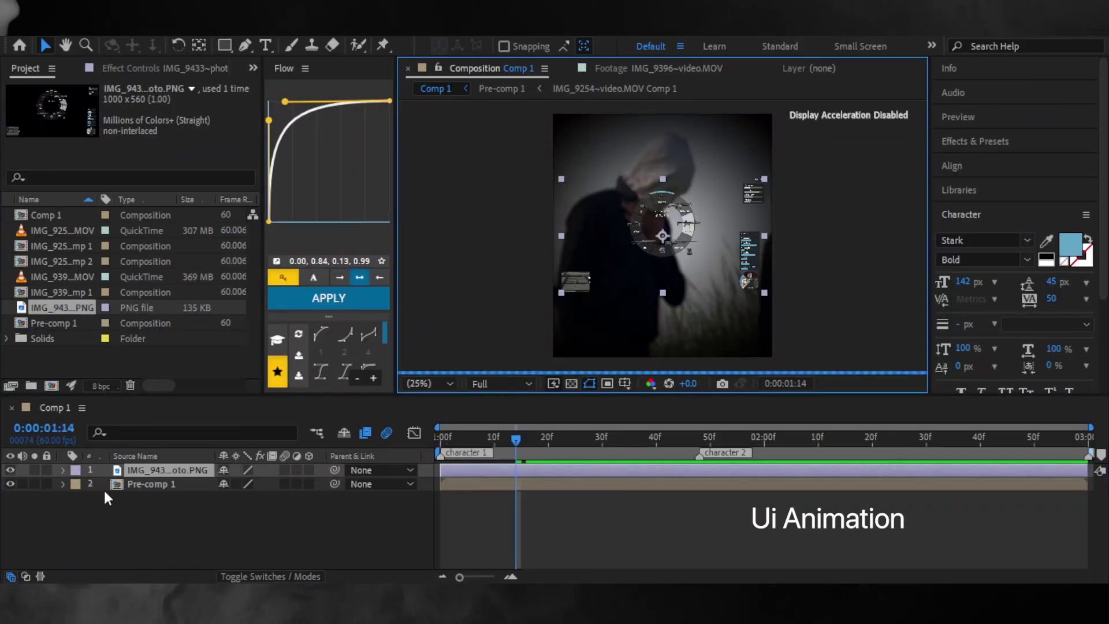
pyautogui.keyDown('ctrl'); pyautogui.click(64, 470); pyautogui.keyUp('ctrl')
pyautogui.moveTo(245, 524); pyautogui.dragTo(155, 489)
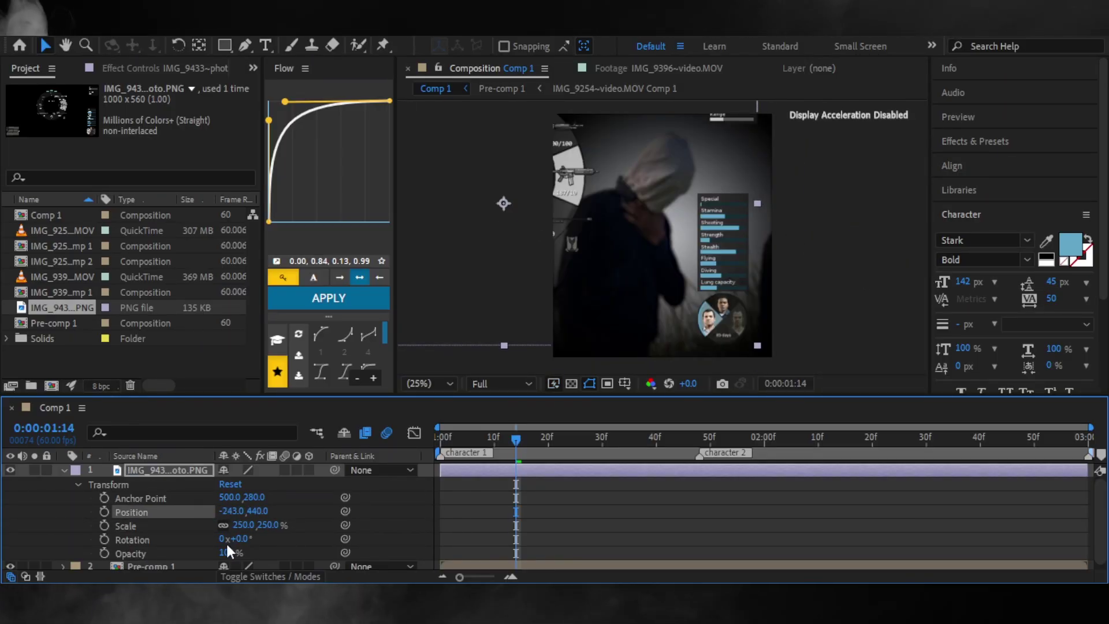
# - Rename the HUD image layer to 'character'
pyautogui.press('u')
pyautogui.rightClick(189, 475)
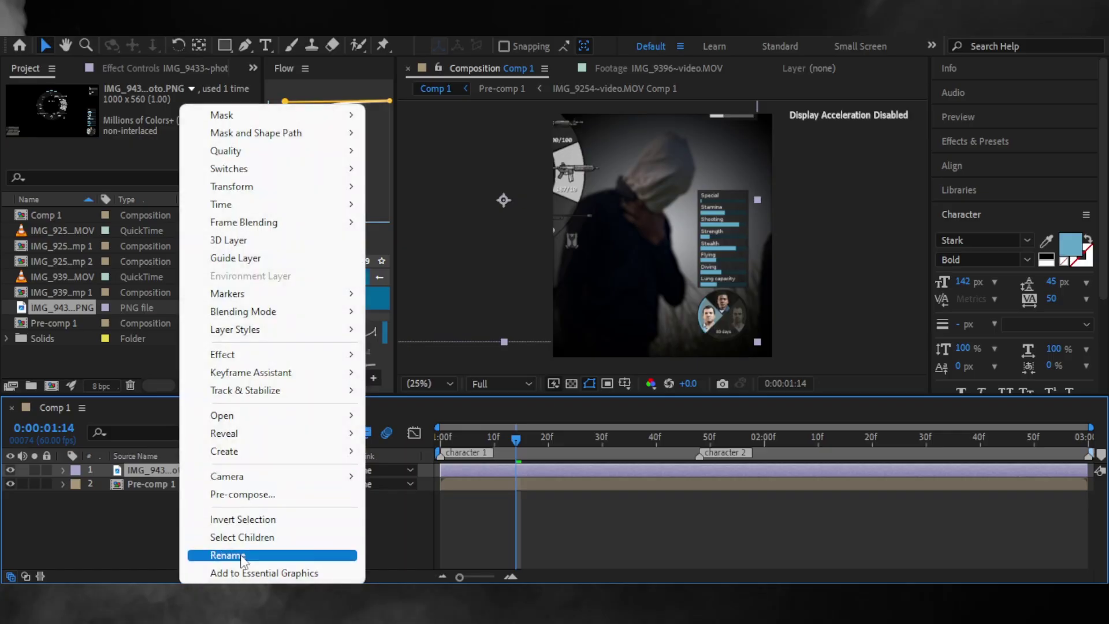
pyautogui.click(223, 555)
pyautogui.write('characte')
pyautogui.click(305, 528)
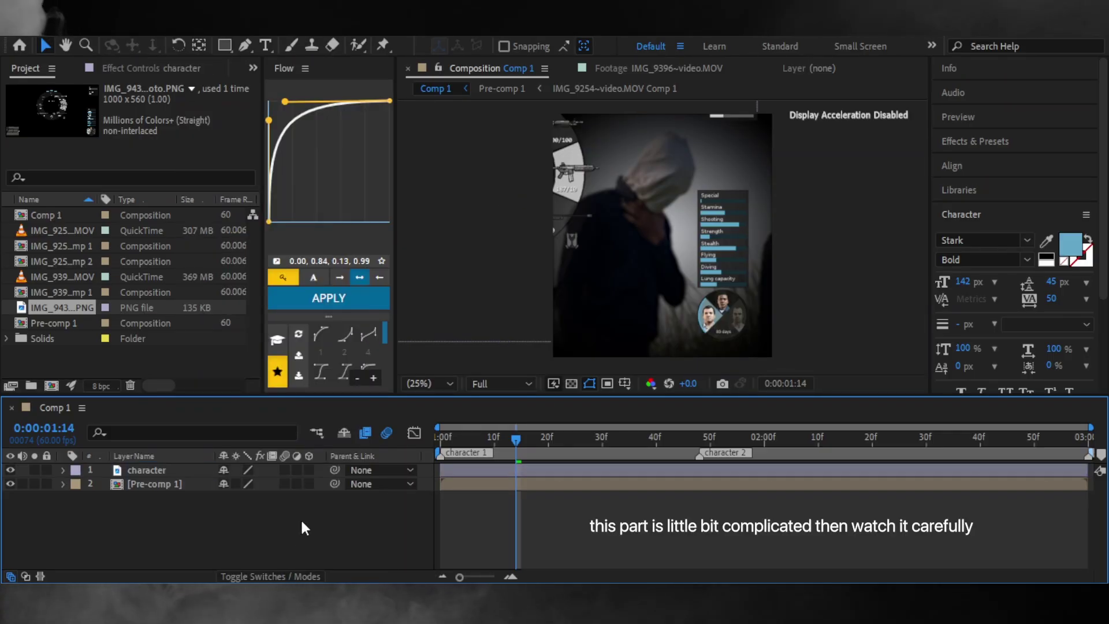
# - Mask the character layer to the stats panel and split it at 50f
pyautogui.click(709, 471)
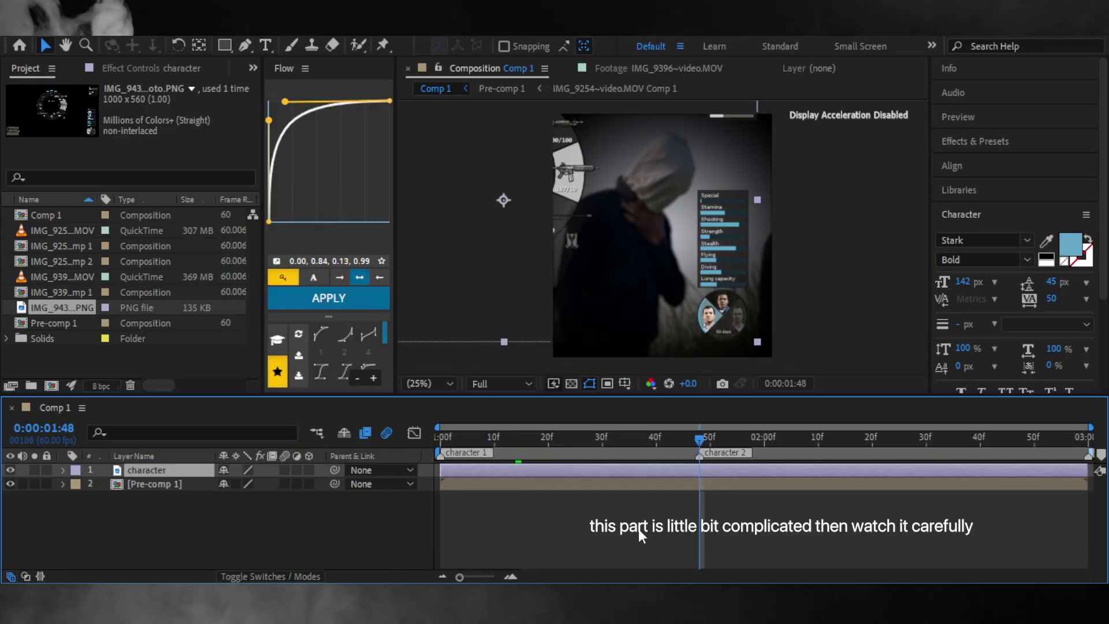
pyautogui.click(225, 46)
pyautogui.moveTo(683, 175); pyautogui.dragTo(762, 350)
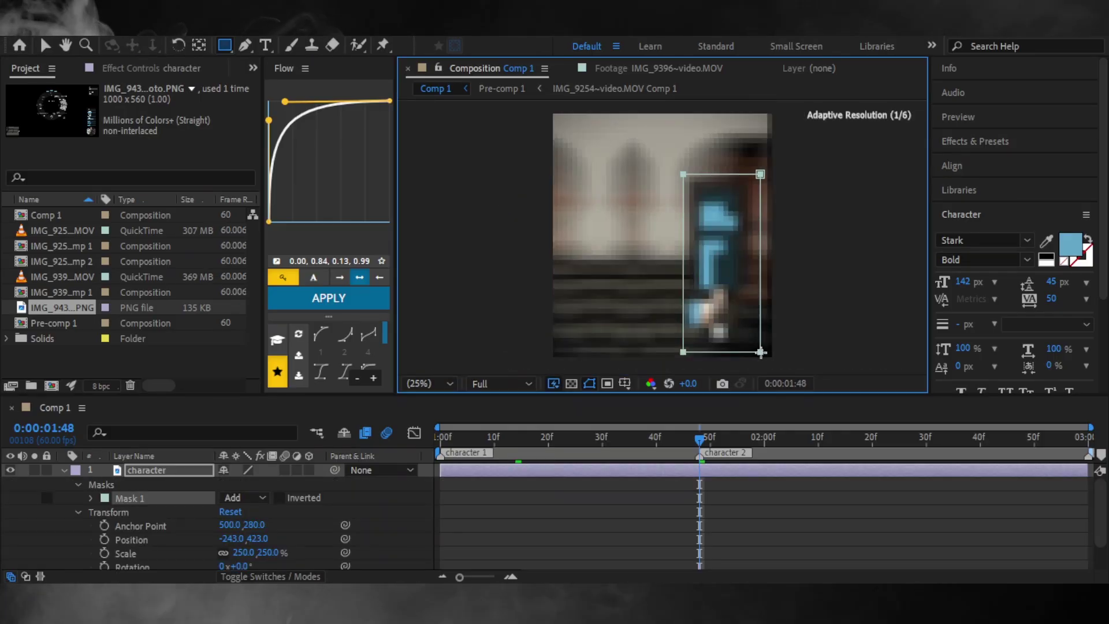
pyautogui.click(705, 470)
pyautogui.hotkey('ctrl', 'shift', 'd')
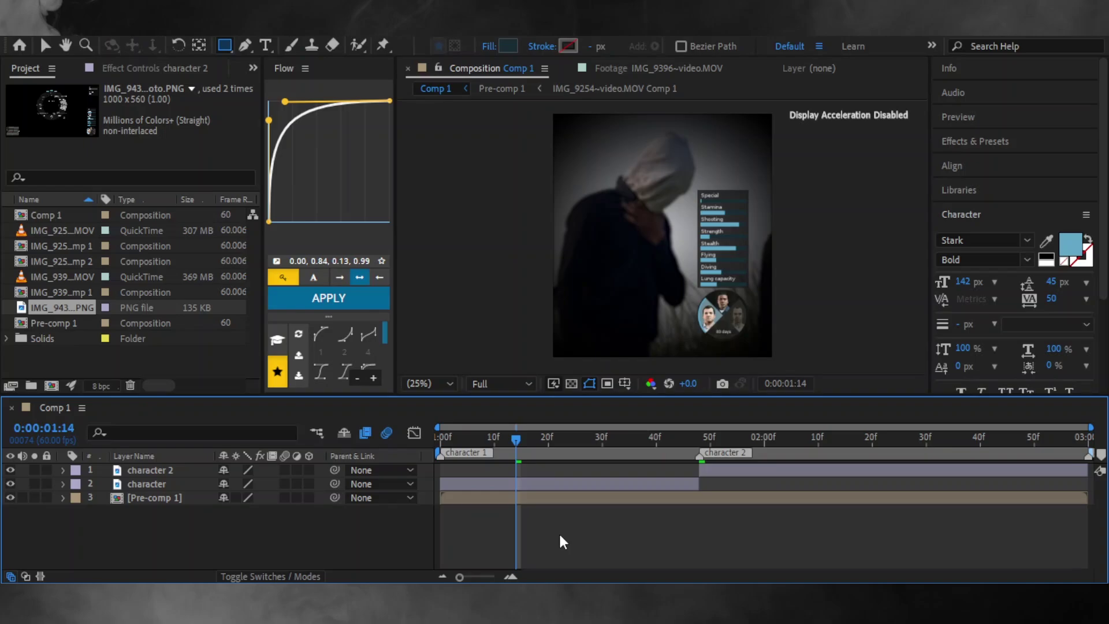
# - Zoom the viewer to 50% and draw an ellipse over the character wheel
pyautogui.click(429, 383)
pyautogui.click(431, 239)
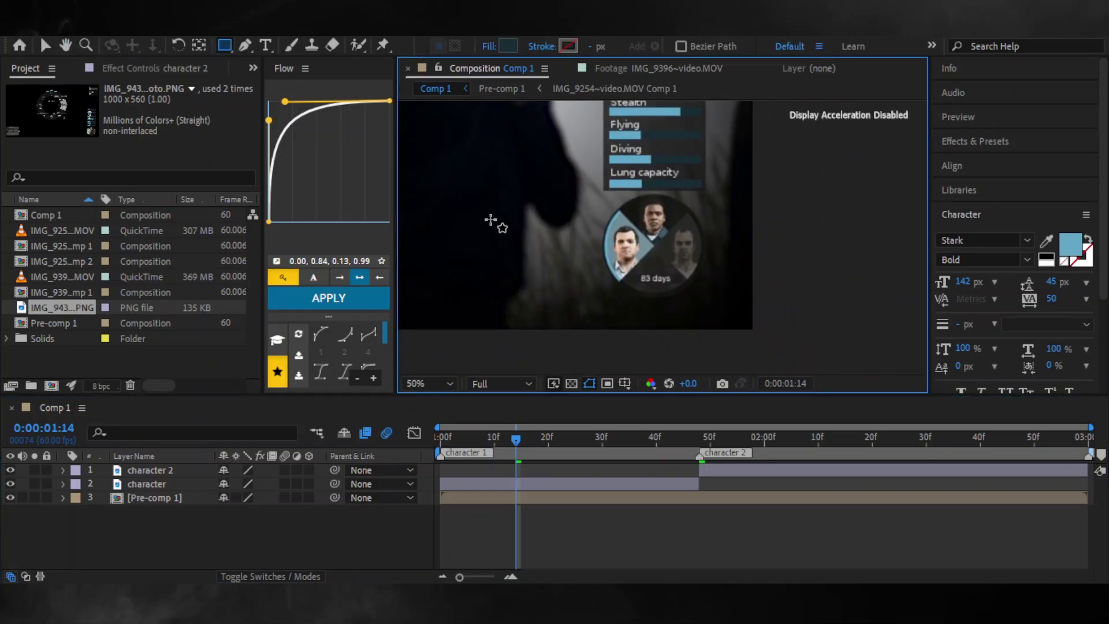
pyautogui.moveTo(226, 43); pyautogui.dragTo(271, 82)
pyautogui.moveTo(612, 199); pyautogui.dragTo(674, 285)
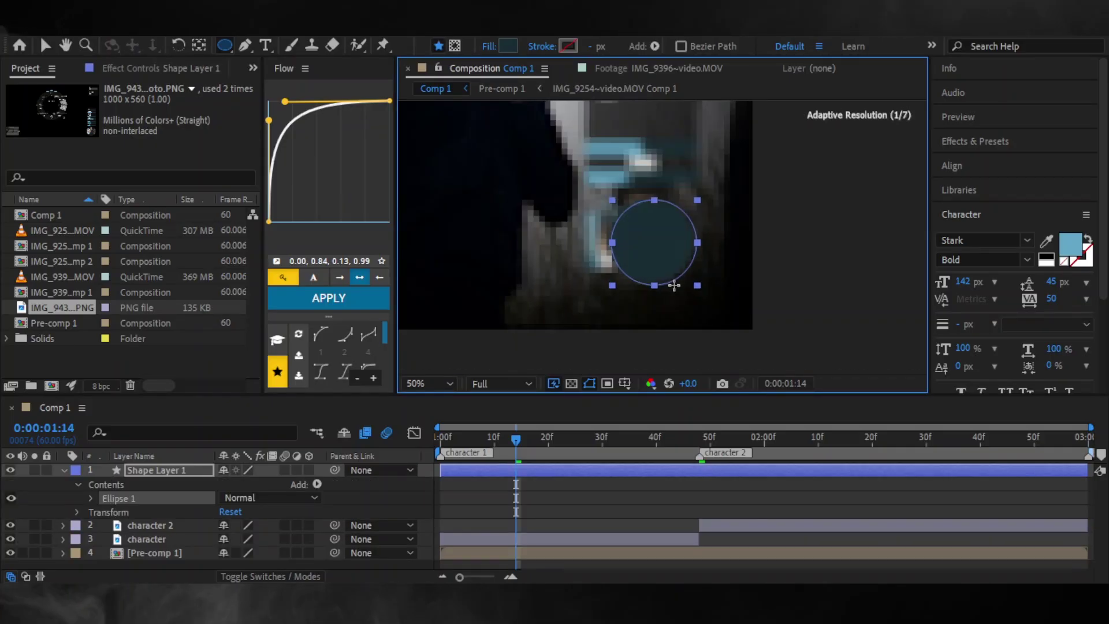
# - Give the ellipse no fill and a near-black #020202 stroke, fitted around the wheel
pyautogui.click(489, 46)
pyautogui.click(472, 252)
pyautogui.click(524, 350)
pyautogui.click(569, 47)
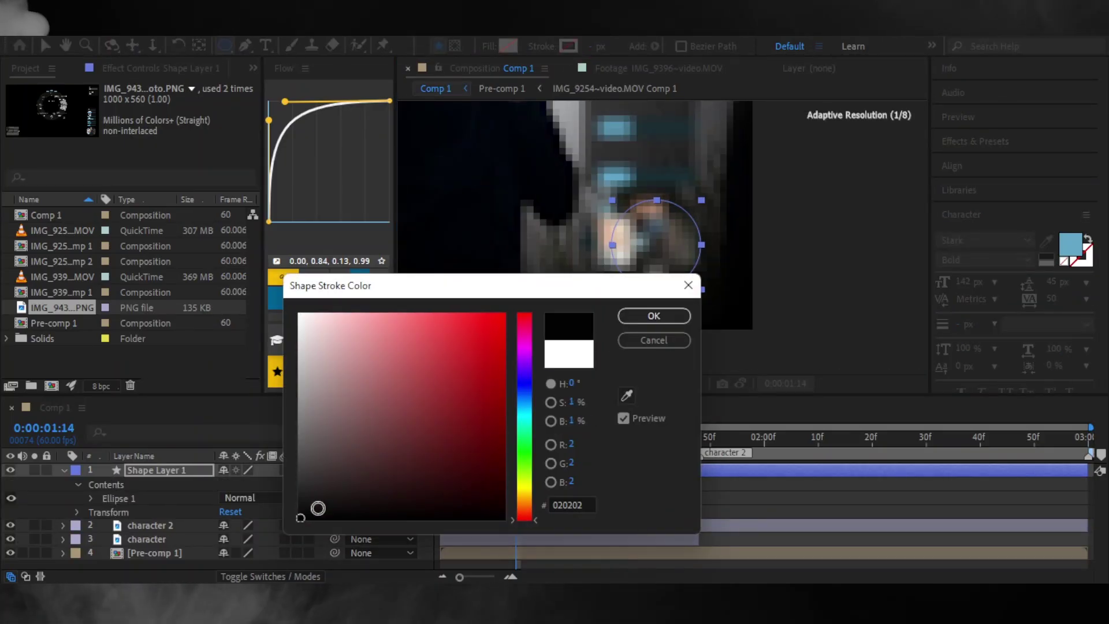
pyautogui.click(654, 317)
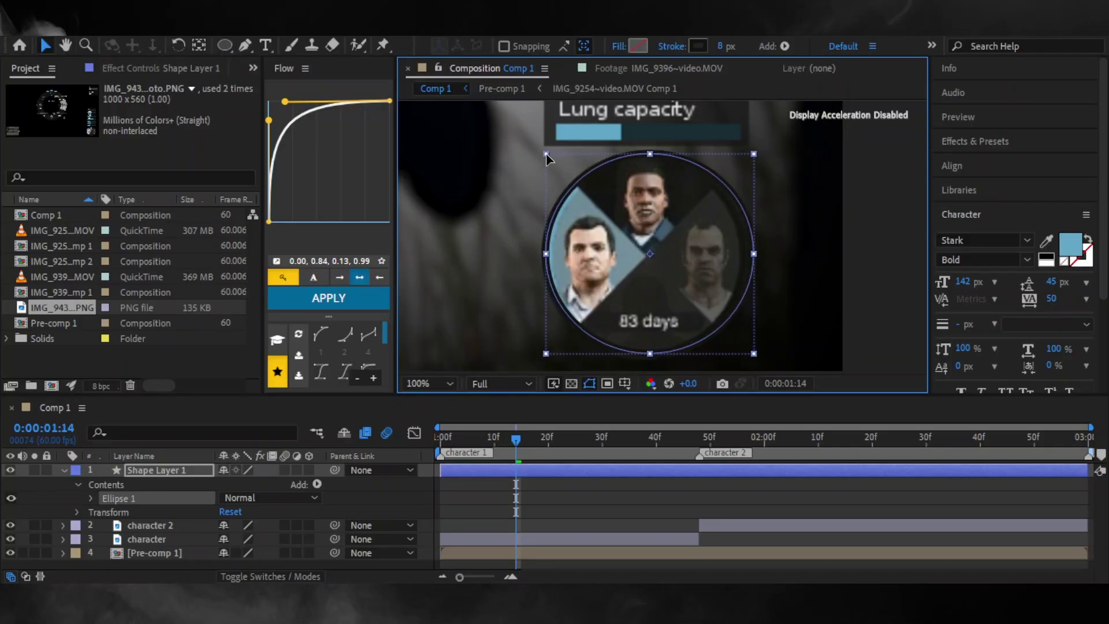
pyautogui.press('v')
pyautogui.moveTo(651, 353); pyautogui.dragTo(640, 303)
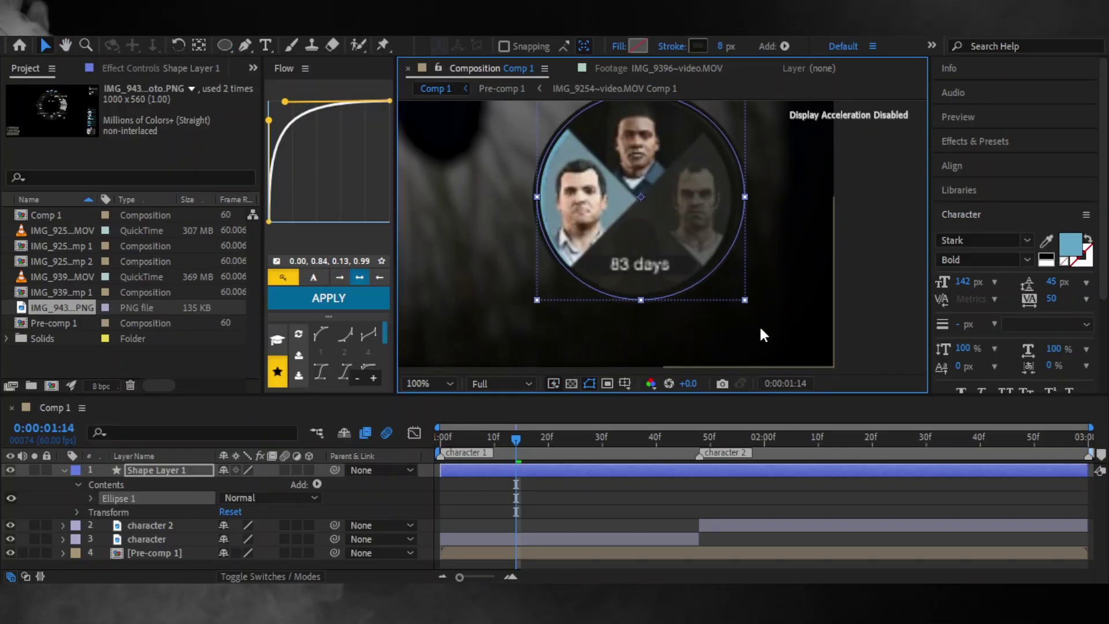
# - Split the ring layer at the 50f character 2 marker
pyautogui.press(',')
pyautogui.press('k')
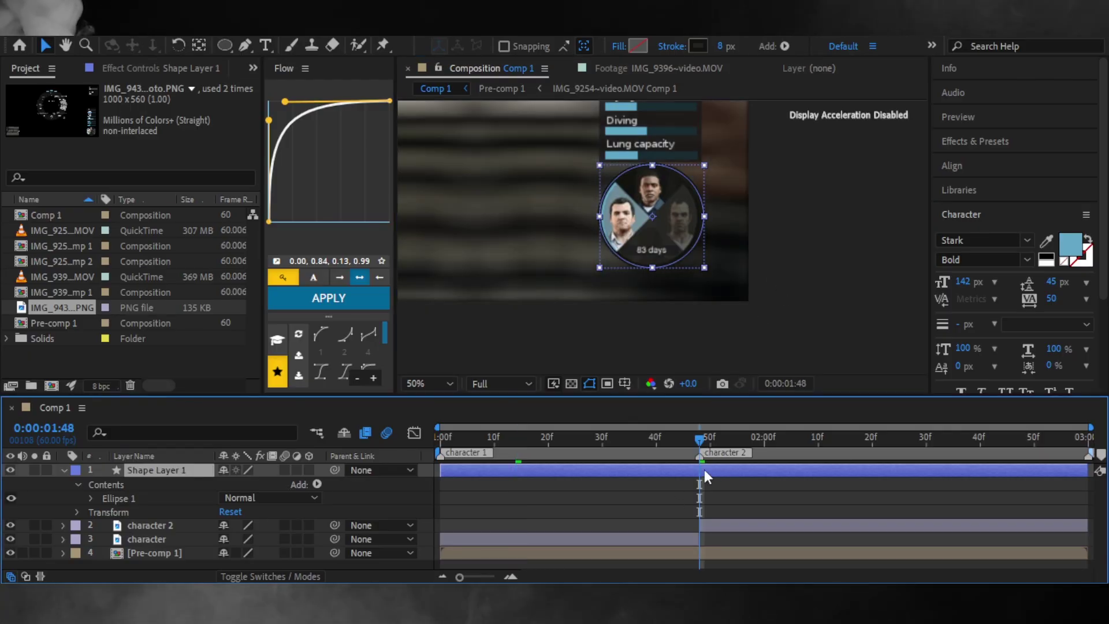
pyautogui.hotkey('ctrl', 'shift', 'd')
pyautogui.press('Home')
pyautogui.click(63, 484)
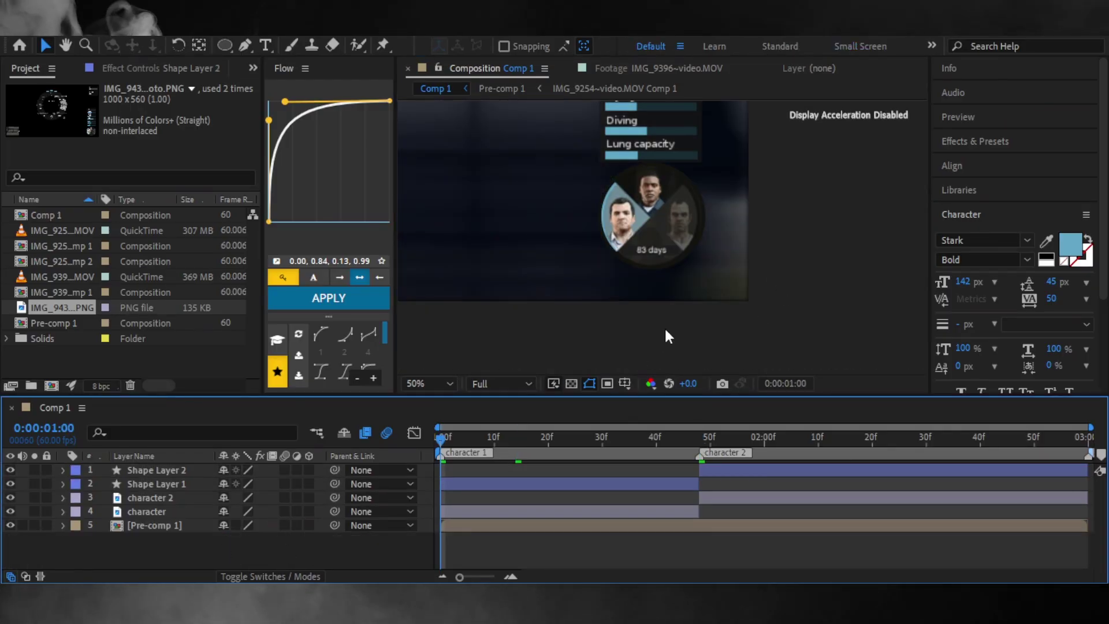
pyautogui.rightClick(248, 554)
# - Add a new solid and move it below the character layers
pyautogui.click(491, 389)
pyautogui.click(601, 445)
pyautogui.moveTo(164, 470); pyautogui.dragTo(167, 531)
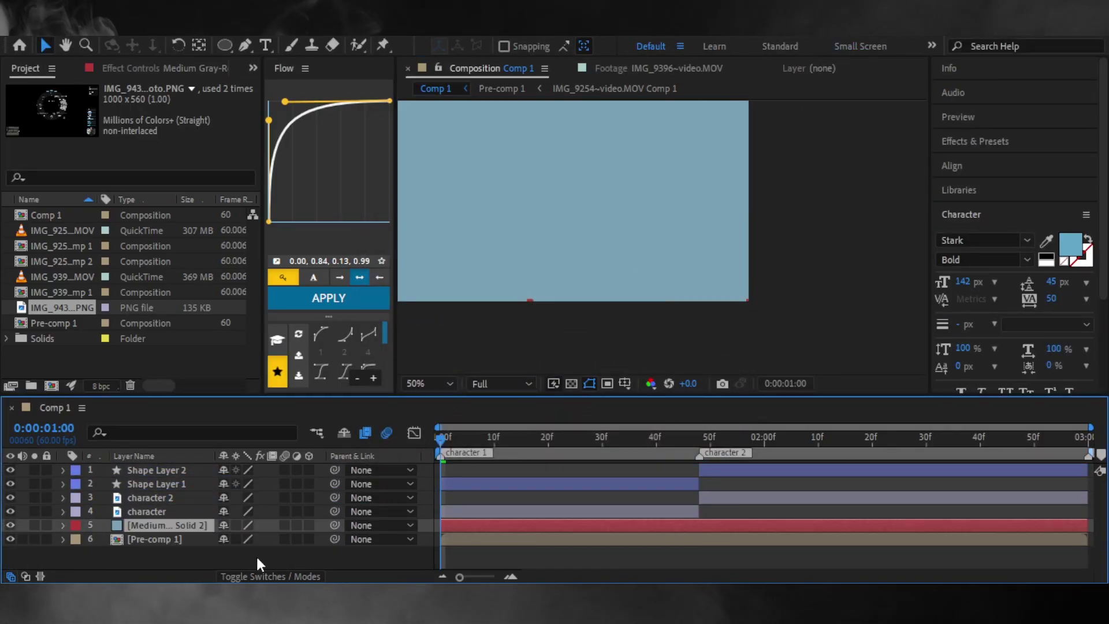
# - Draw two diagonal Pen-tool lines crossing the character wheel
pyautogui.press('.')
pyautogui.click(652, 289)
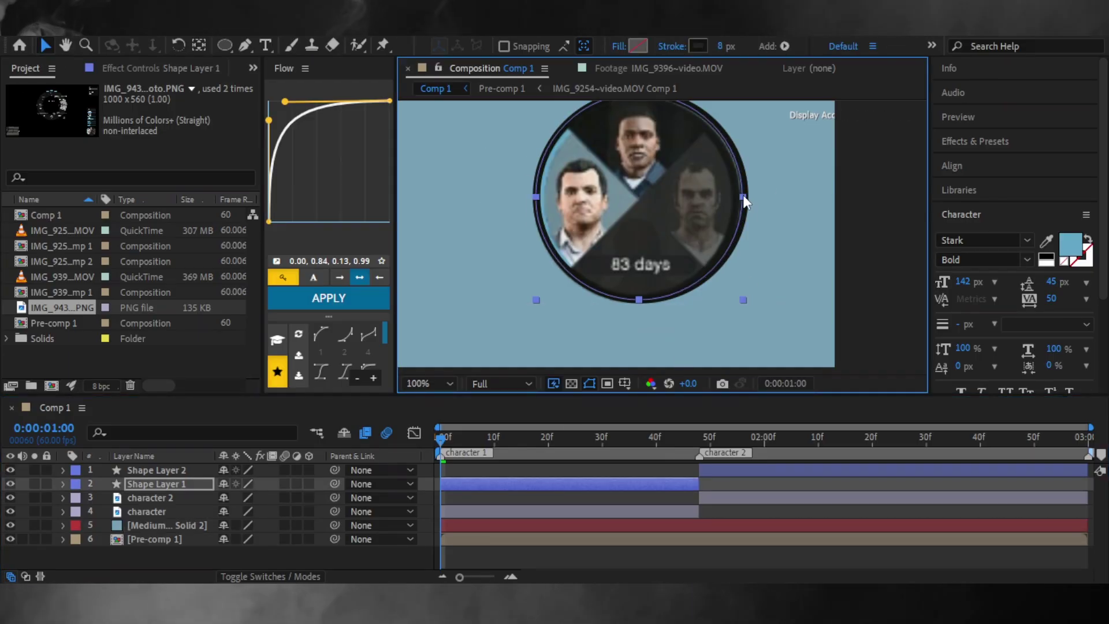
pyautogui.click(354, 557)
pyautogui.click(245, 45)
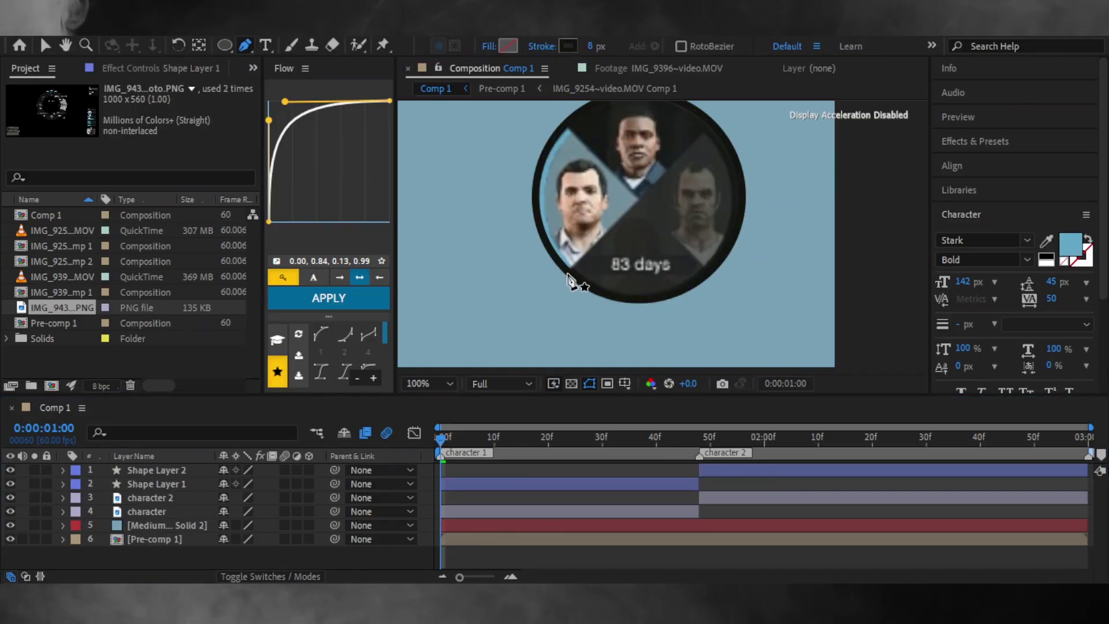
pyautogui.click(713, 126)
pyautogui.click(567, 272)
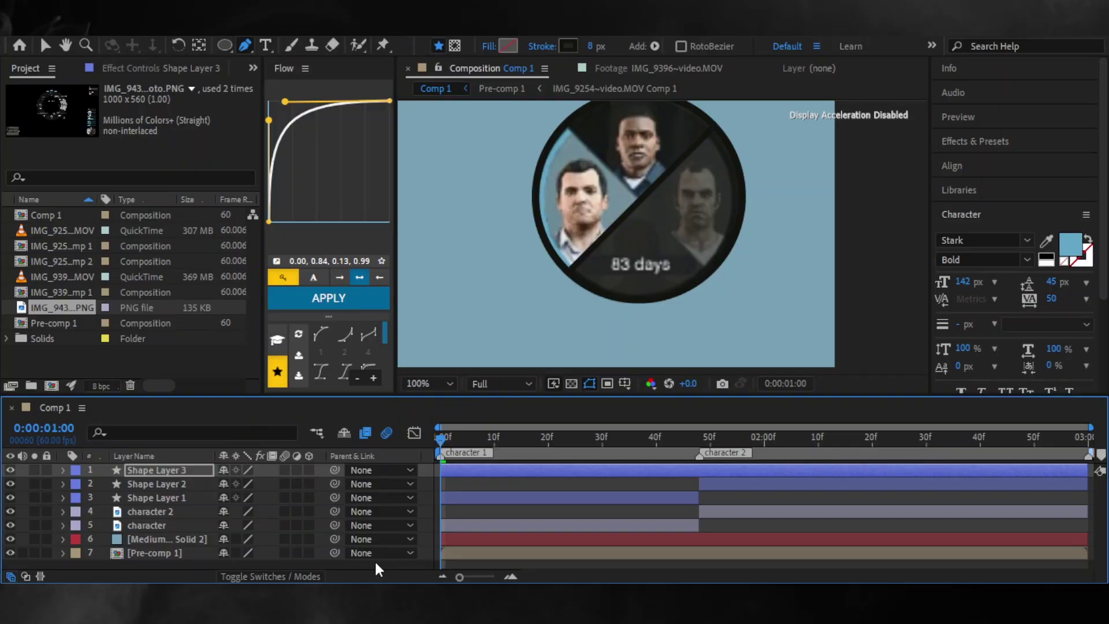
pyautogui.press('F2')
pyautogui.click(563, 122)
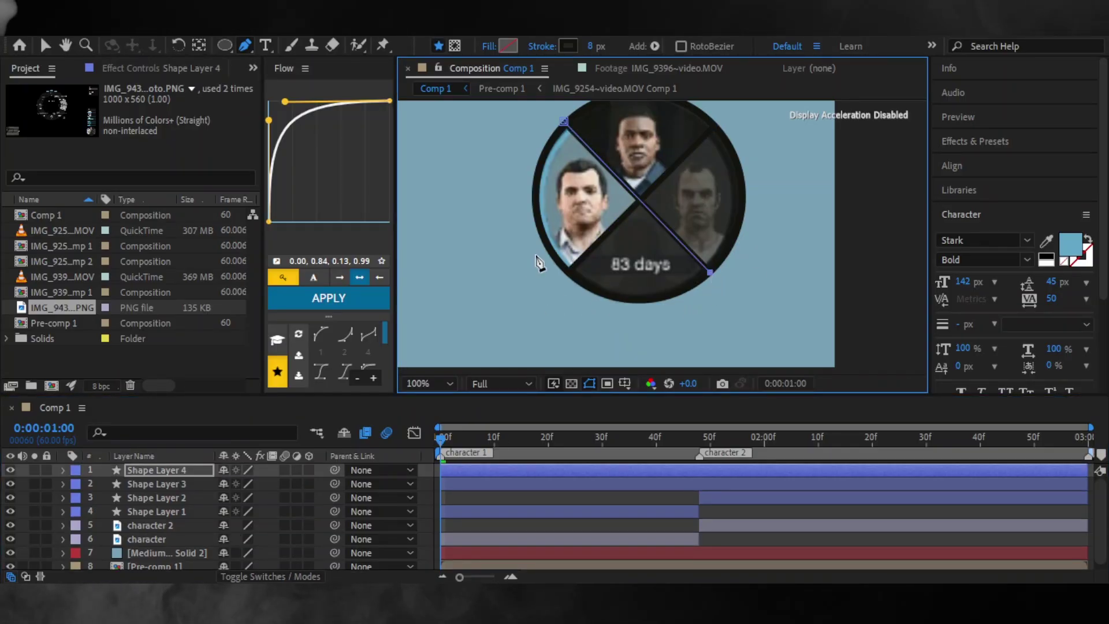
# - Split the line layers at 1:48 and reorder Shape Layer 2 up and Shape Layer 4 down
pyautogui.press('v')
pyautogui.click(699, 437)
pyautogui.hotkey('ctrl', 'shift', 'd')
pyautogui.click(168, 498)
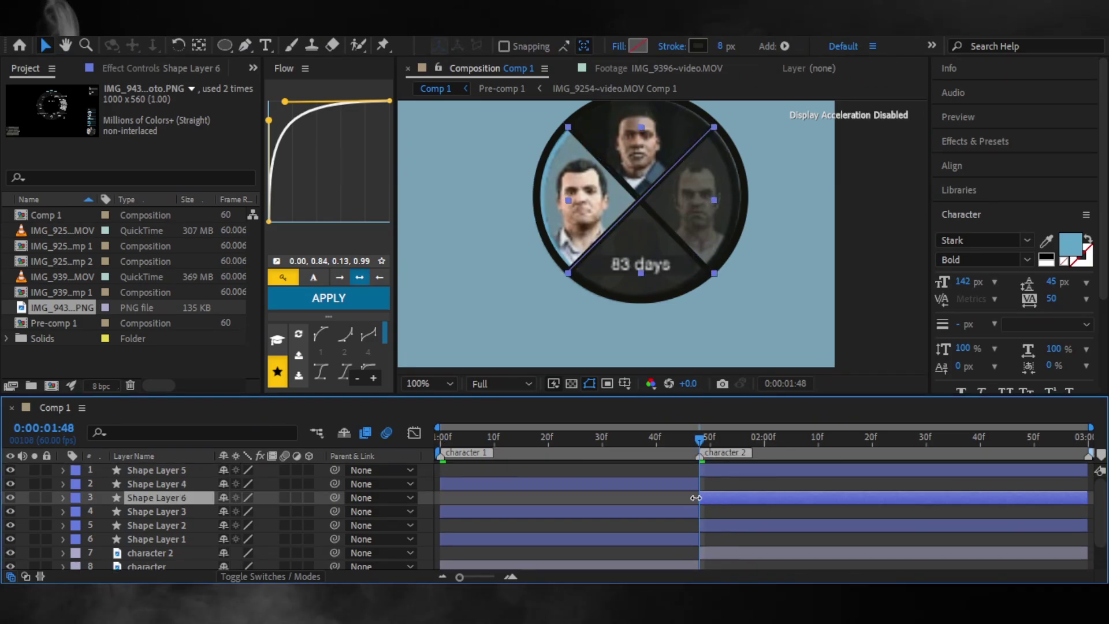
pyautogui.hotkey('ctrl', 'shift', 'd')
pyautogui.moveTo(180, 516)
pyautogui.mouseDown()
pyautogui.moveTo(179, 527)
pyautogui.moveTo(203, 525)
pyautogui.mouseUp()
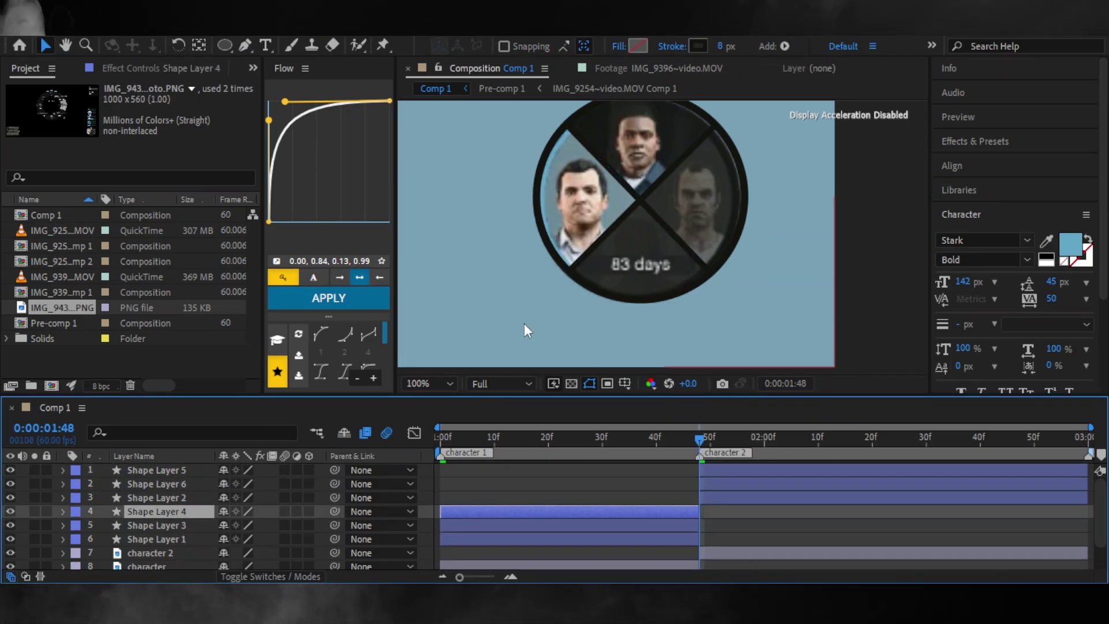
# - Check Shape Layer 2 and Shape Layer 1 at 100% and 50% zoom
pyautogui.press(',')
pyautogui.press(',')
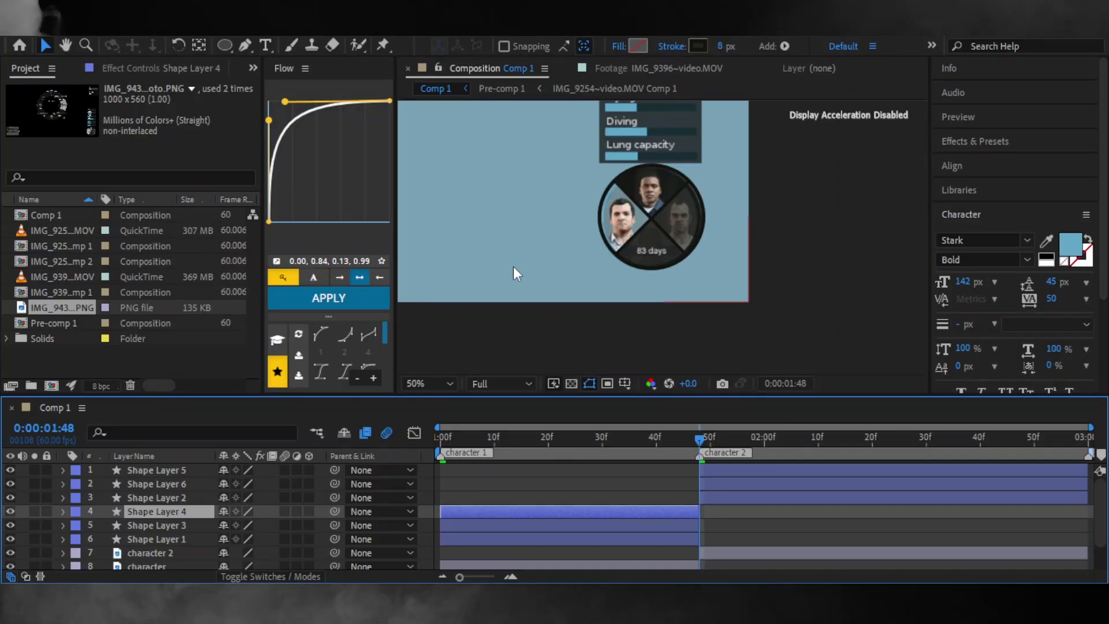
pyautogui.press('.')
pyautogui.press('.')
pyautogui.click(744, 198)
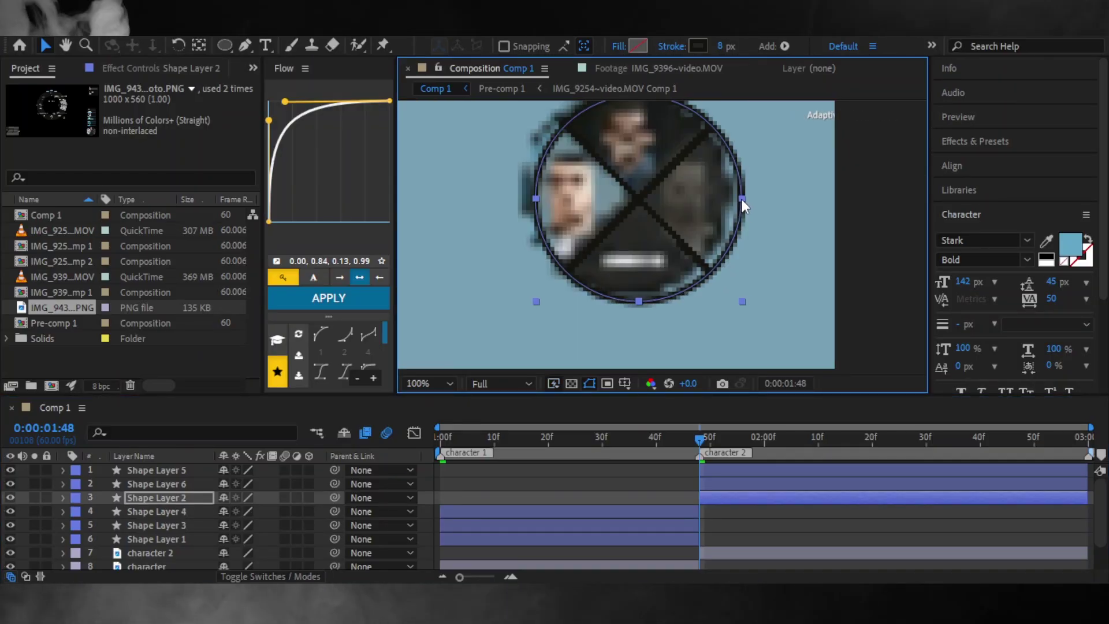
pyautogui.scroll(2, 442, 296)
pyautogui.press(',')
pyautogui.press(',')
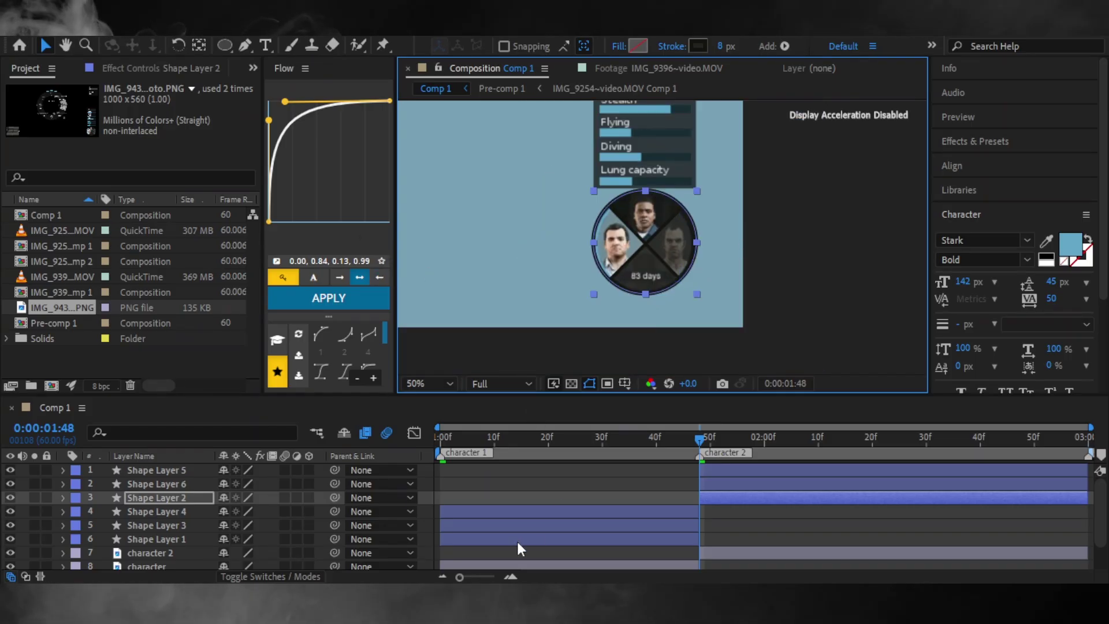
pyautogui.click(516, 539)
pyautogui.scroll(-3, 473, 520)
# - Open Pre-comp 1 and its clip composition, then close extra timelines keeping only Comp 1
pyautogui.doubleClick(473, 559)
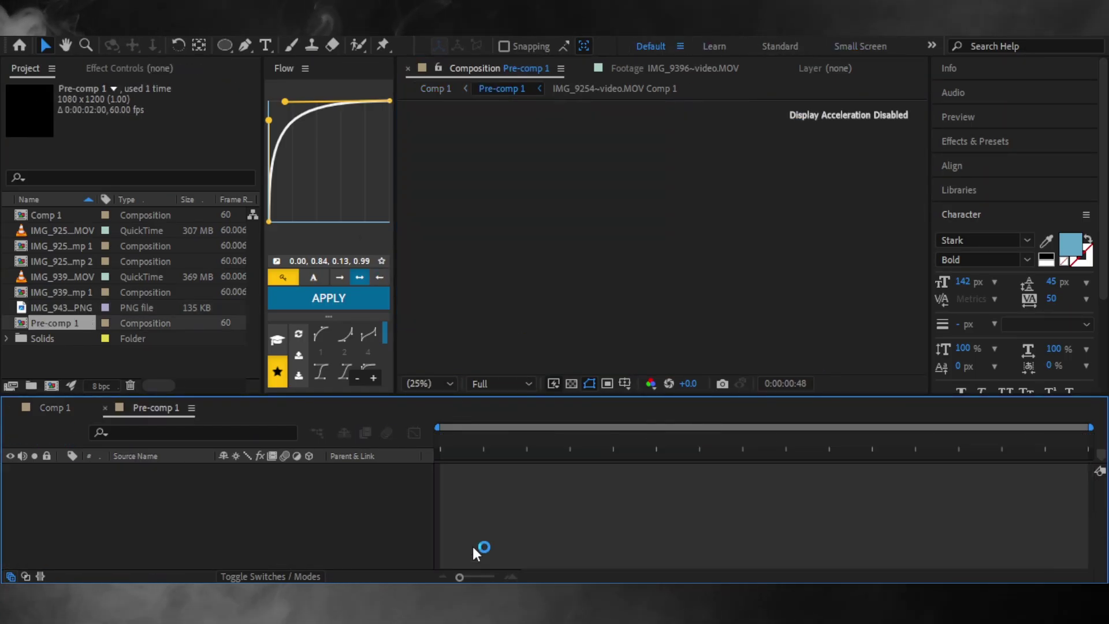
pyautogui.doubleClick(452, 508)
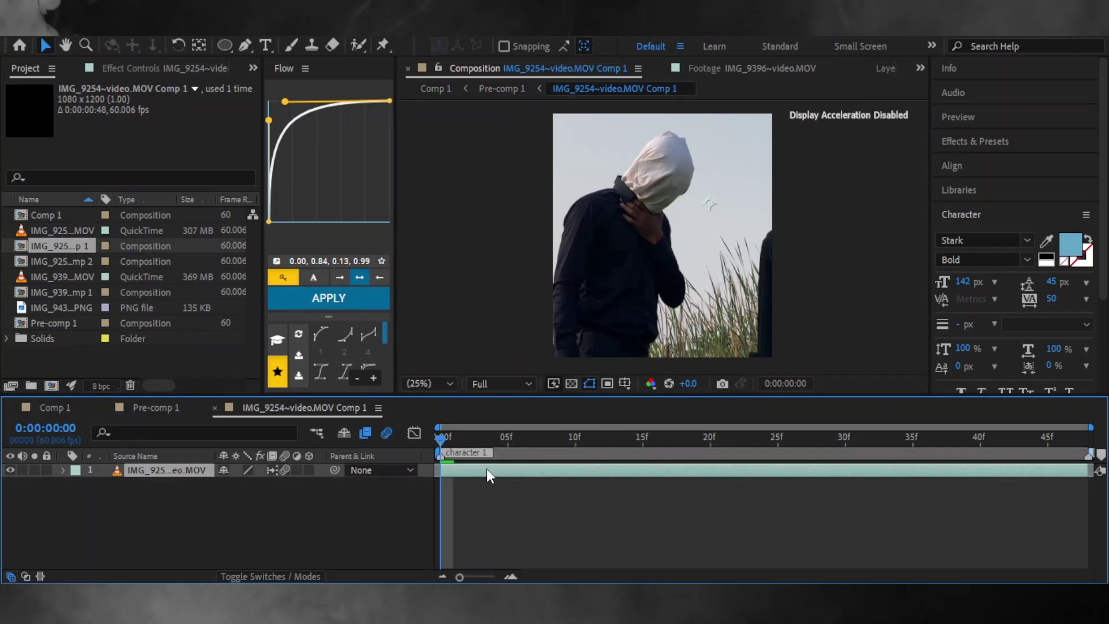
pyautogui.click(215, 407)
pyautogui.click(106, 408)
pyautogui.press(',')
pyautogui.press(',')
pyautogui.press(',')
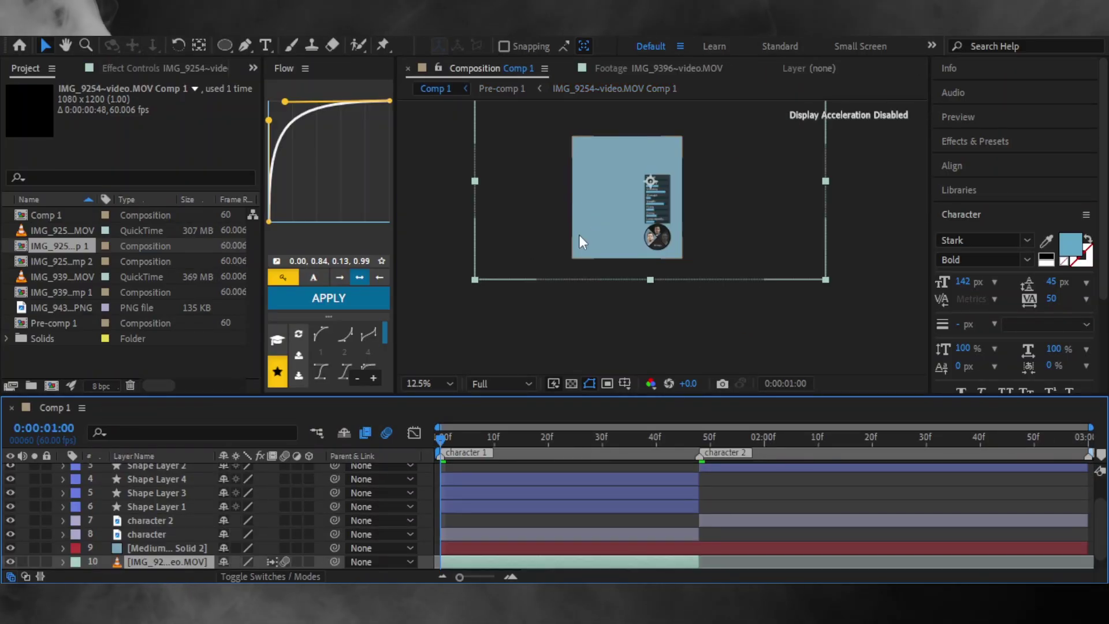
# - Move the IMG_9254 person clip up to layer 6 and position it at 925, 436
pyautogui.moveTo(175, 559); pyautogui.dragTo(515, 500)
pyautogui.press('.')
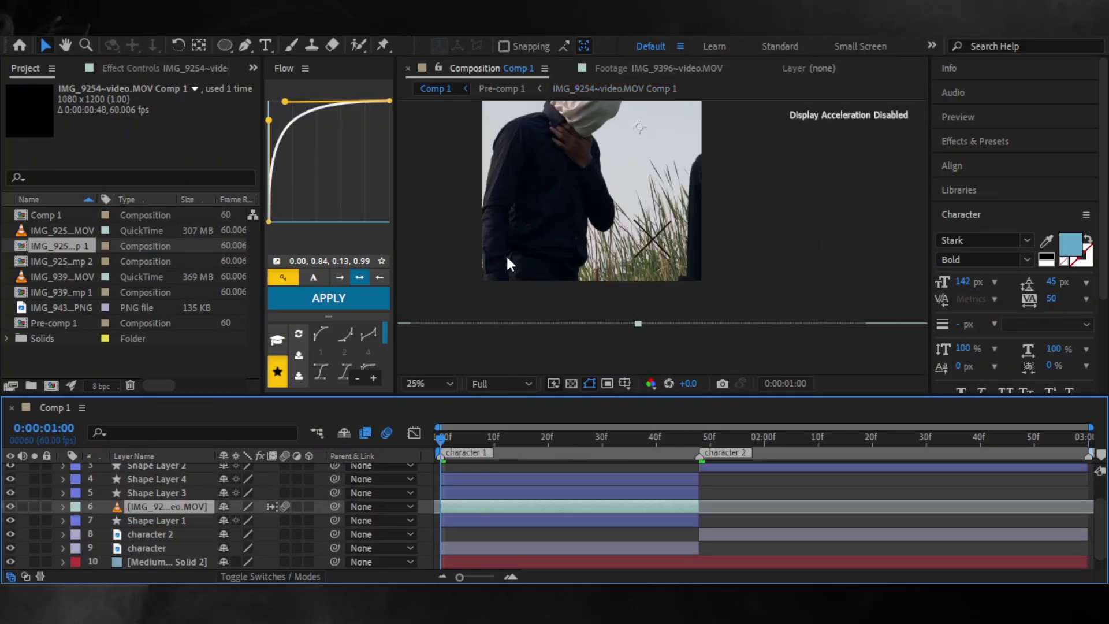
pyautogui.click(63, 506)
pyautogui.scroll(-2, 173, 520)
pyautogui.moveTo(230, 519); pyautogui.dragTo(276, 525)
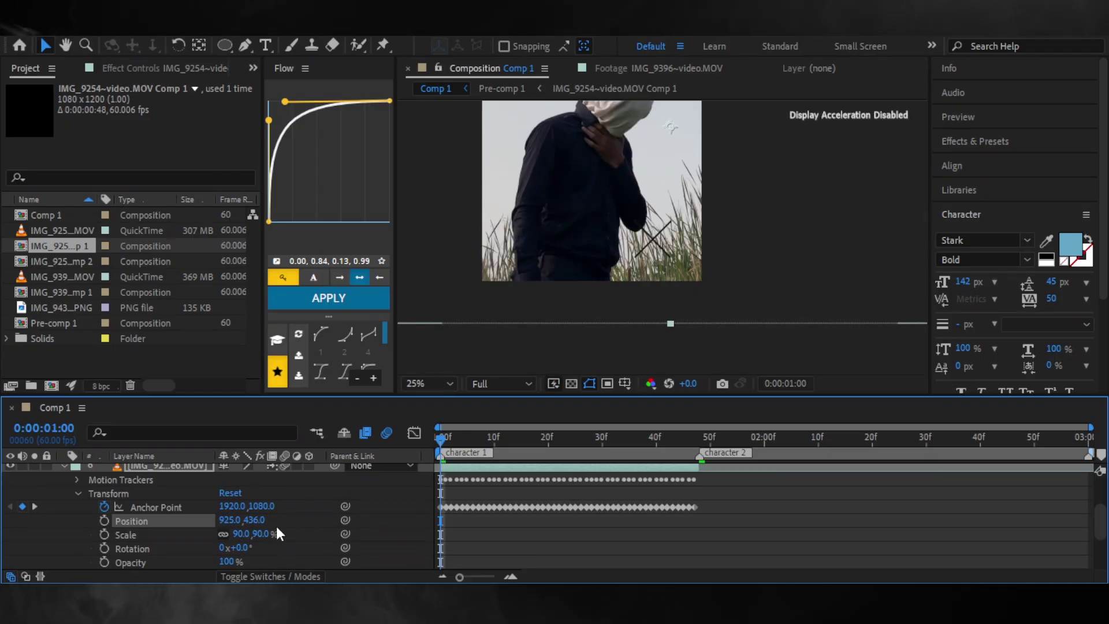
pyautogui.click(63, 466)
# - Freeze the clip on one frame, select the Pen tool, and maximize the viewer
pyautogui.rightClick(465, 493)
pyautogui.press('Escape')
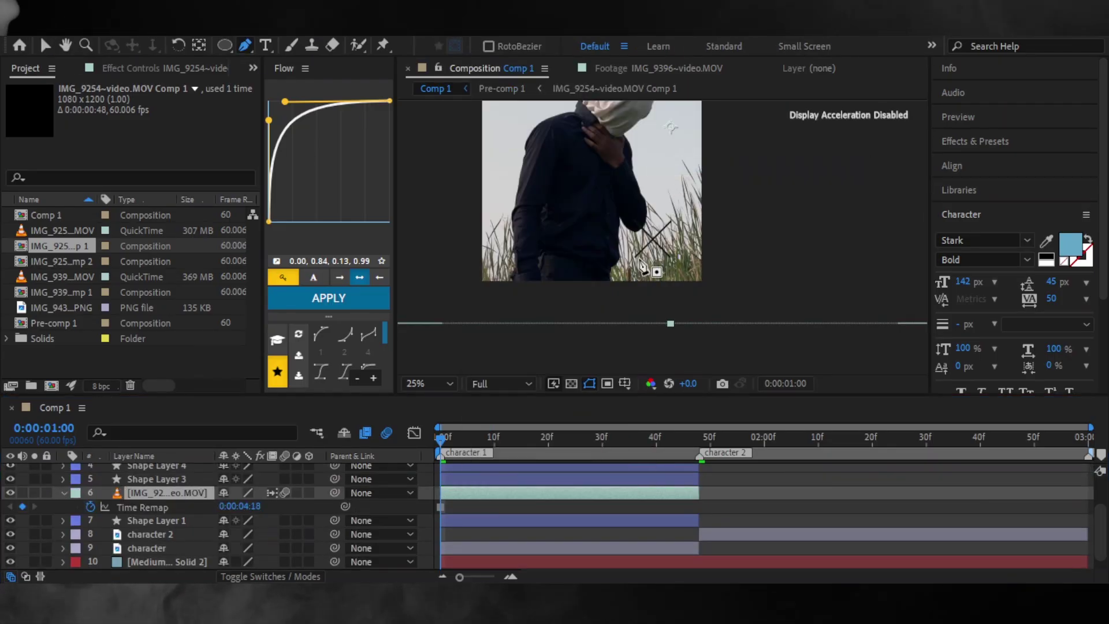
pyautogui.press('`')
pyautogui.scroll(2, 511, 319)
pyautogui.press('g')
pyautogui.scroll(-3, 510, 319)
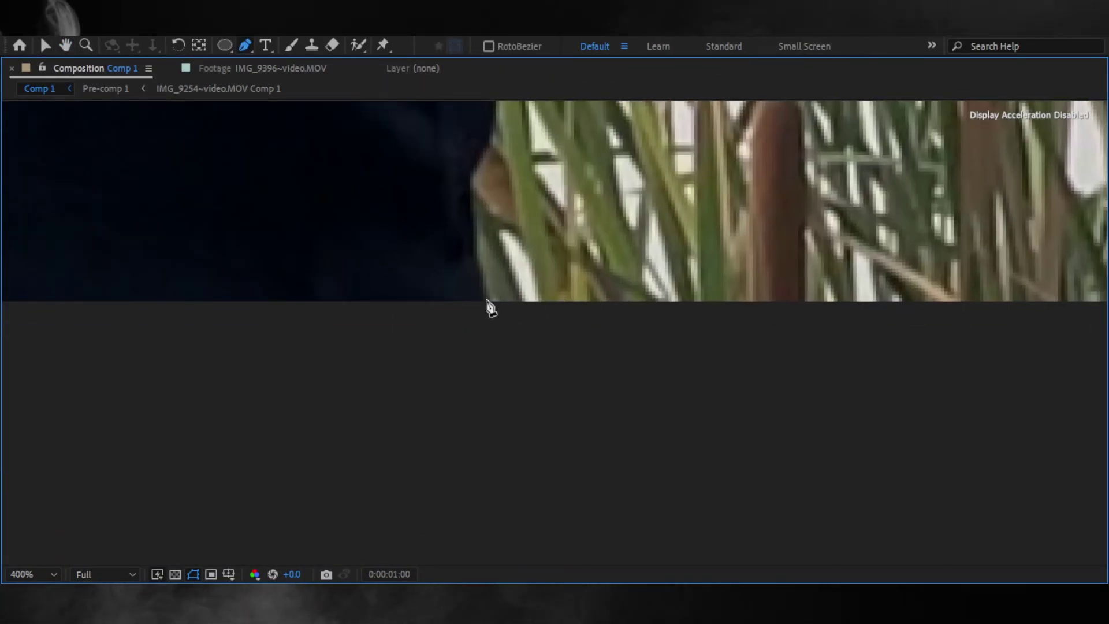
# - Start the Pen mask at the figure's lower edge, placing points up the edge and along the lower curve
pyautogui.click(475, 228)
pyautogui.click(485, 310)
pyautogui.scroll(1, 485, 309)
pyautogui.click(607, 218)
pyautogui.moveTo(619, 296); pyautogui.dragTo(581, 401)
pyautogui.click(602, 254)
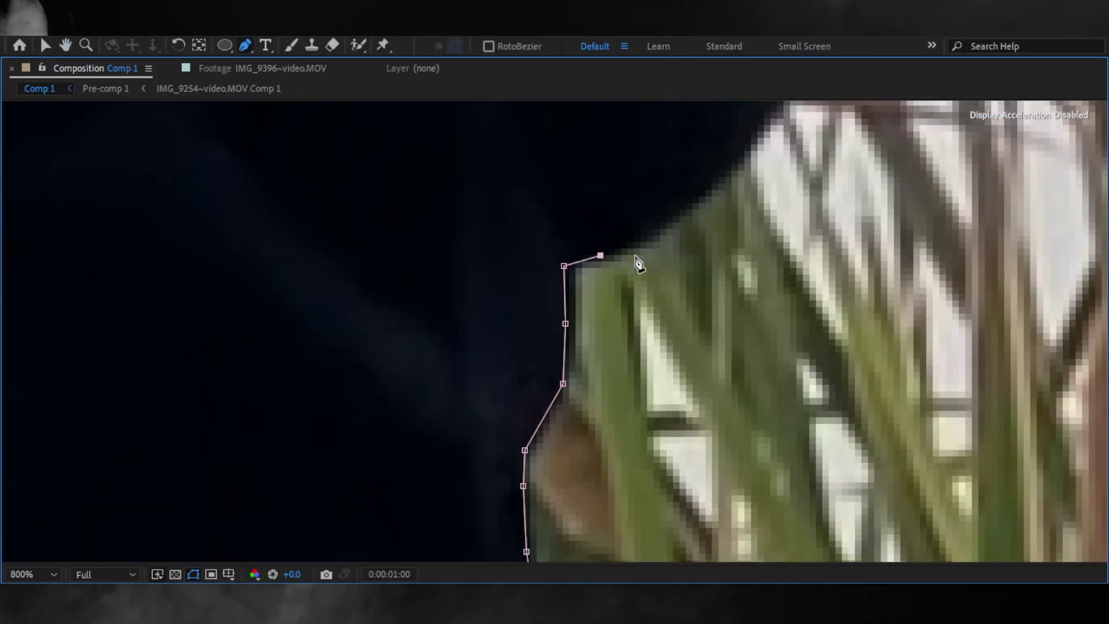
pyautogui.moveTo(638, 260); pyautogui.dragTo(477, 446)
pyautogui.click(543, 376)
pyautogui.moveTo(619, 334); pyautogui.dragTo(586, 354)
pyautogui.click(580, 304)
pyautogui.moveTo(580, 304); pyautogui.dragTo(456, 356)
pyautogui.scroll(3, 456, 355)
pyautogui.click(471, 289)
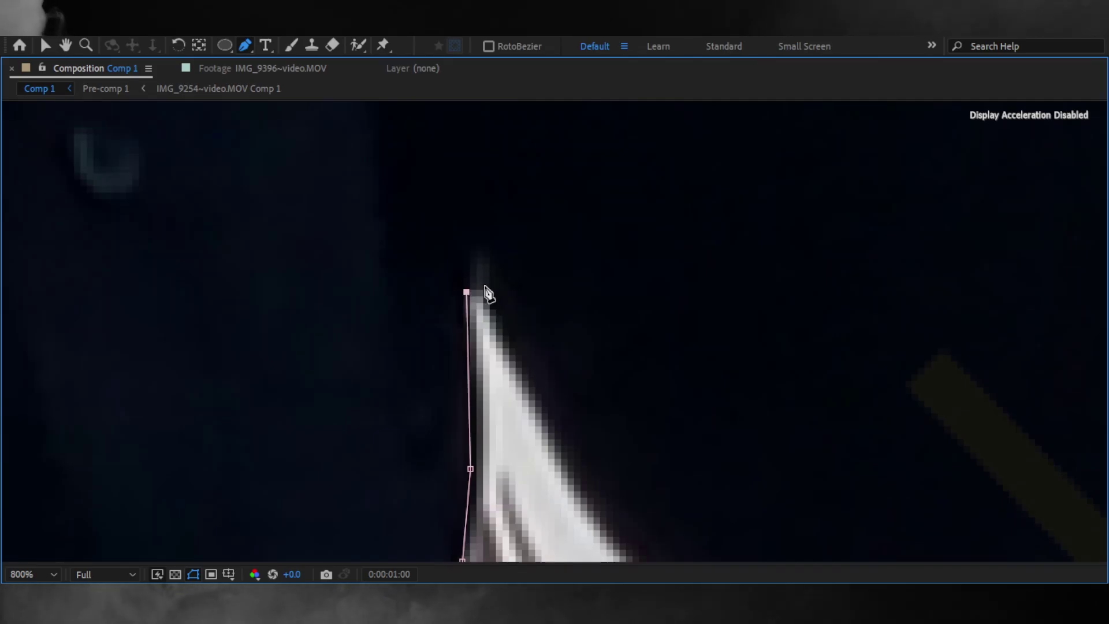
pyautogui.click(406, 203)
pyautogui.click(525, 392)
pyautogui.click(594, 469)
pyautogui.moveTo(687, 529); pyautogui.dragTo(462, 317)
pyautogui.click(462, 316)
pyautogui.click(624, 366)
pyautogui.click(726, 354)
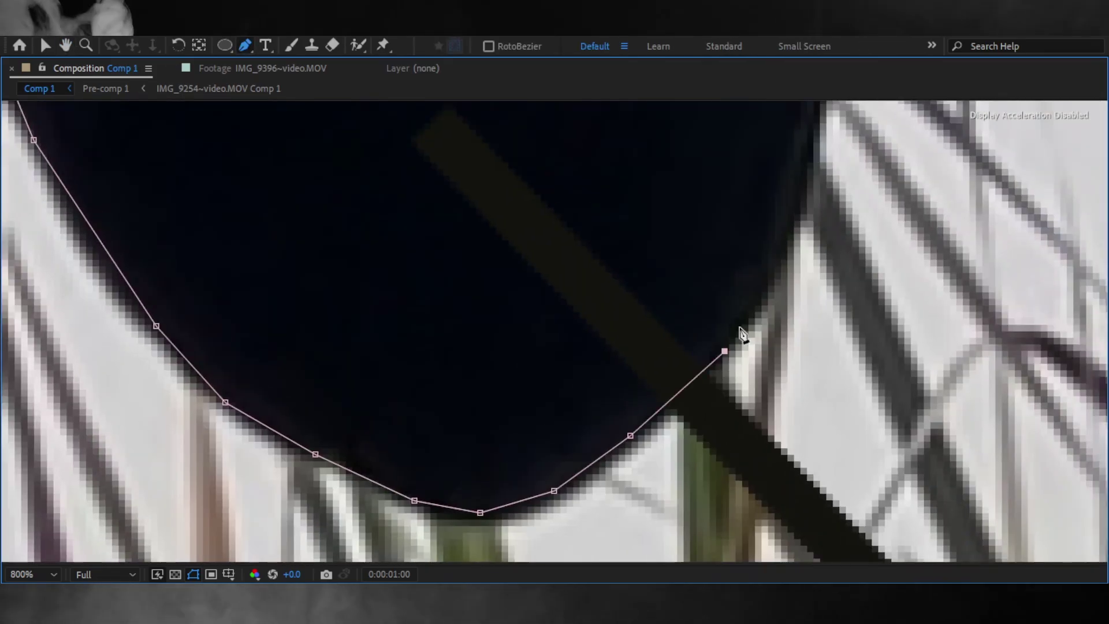
# - Continue placing mask points along the figure's right edge and the ledge
pyautogui.hscroll(5, 705, 347)
pyautogui.click(700, 291)
pyautogui.hscroll(3, 695, 267)
pyautogui.click(586, 292)
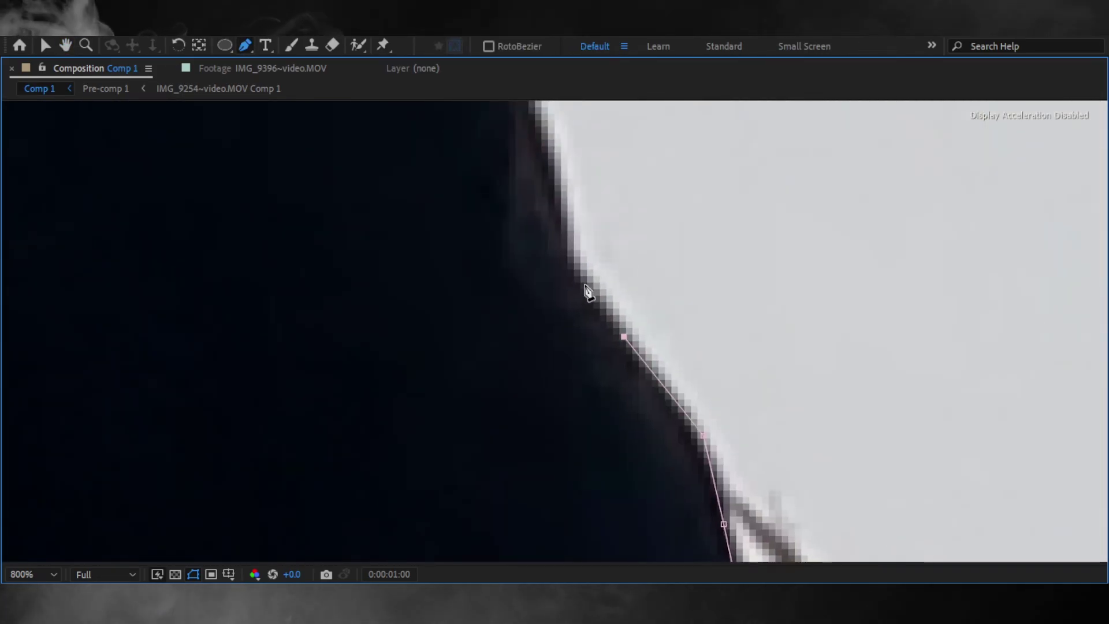
pyautogui.moveTo(428, 408)
pyautogui.mouseDown()
pyautogui.moveTo(459, 398)
pyautogui.moveTo(324, 247)
pyautogui.mouseUp()
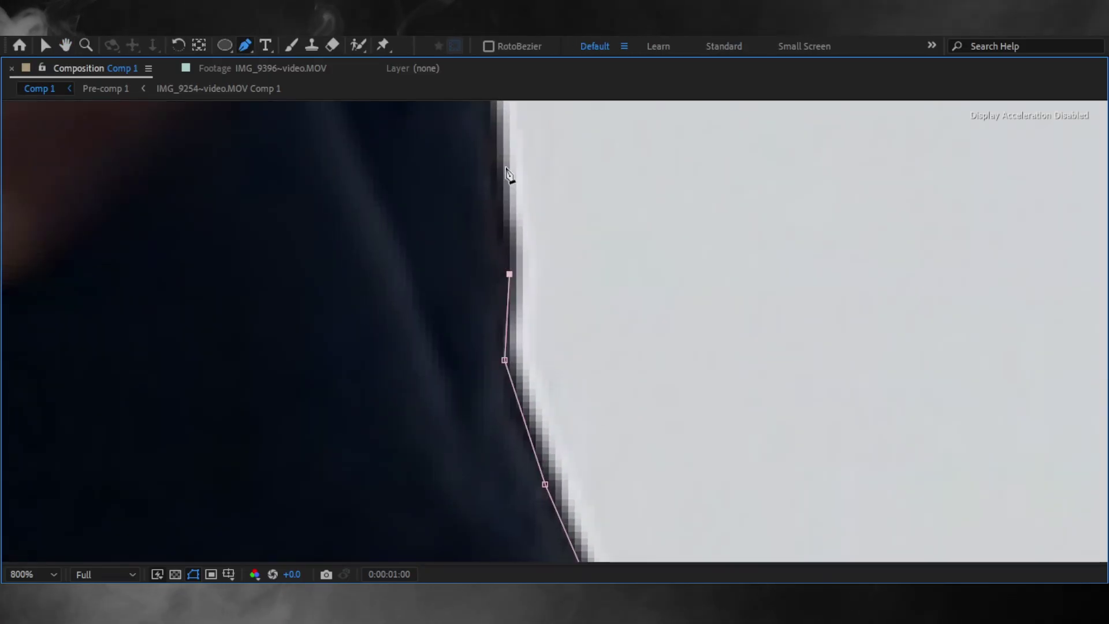
pyautogui.scroll(3, 437, 411)
pyautogui.click(437, 411)
pyautogui.scroll(5, 384, 466)
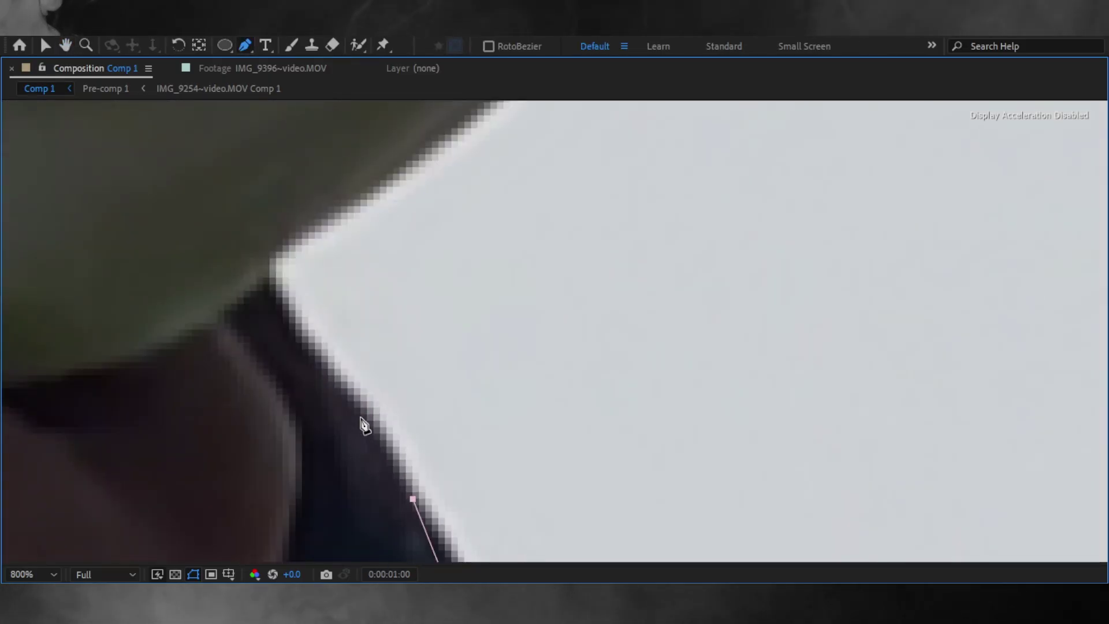
pyautogui.click(310, 365)
pyautogui.click(342, 208)
pyautogui.scroll(3, 342, 208)
pyautogui.click(398, 294)
pyautogui.scroll(3, 513, 209)
pyautogui.click(539, 255)
pyautogui.click(584, 240)
pyautogui.click(687, 203)
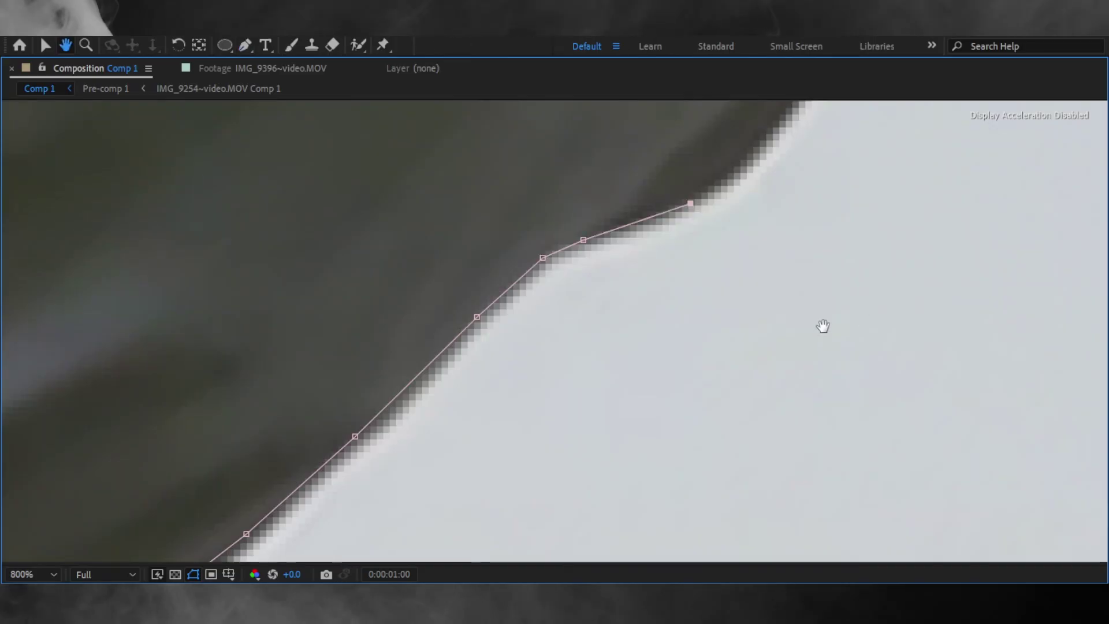
pyautogui.scroll(5, 557, 335)
pyautogui.click(520, 334)
pyautogui.click(546, 263)
pyautogui.scroll(3, 515, 268)
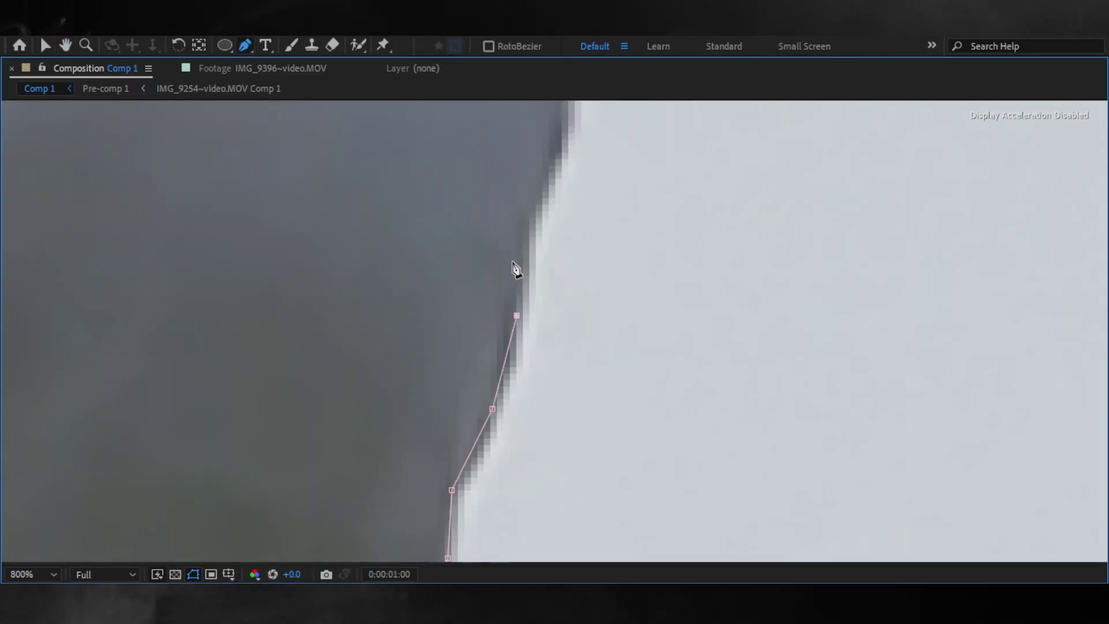
pyautogui.scroll(5, 466, 297)
pyautogui.click(466, 298)
pyautogui.scroll(5, 465, 297)
pyautogui.click(458, 330)
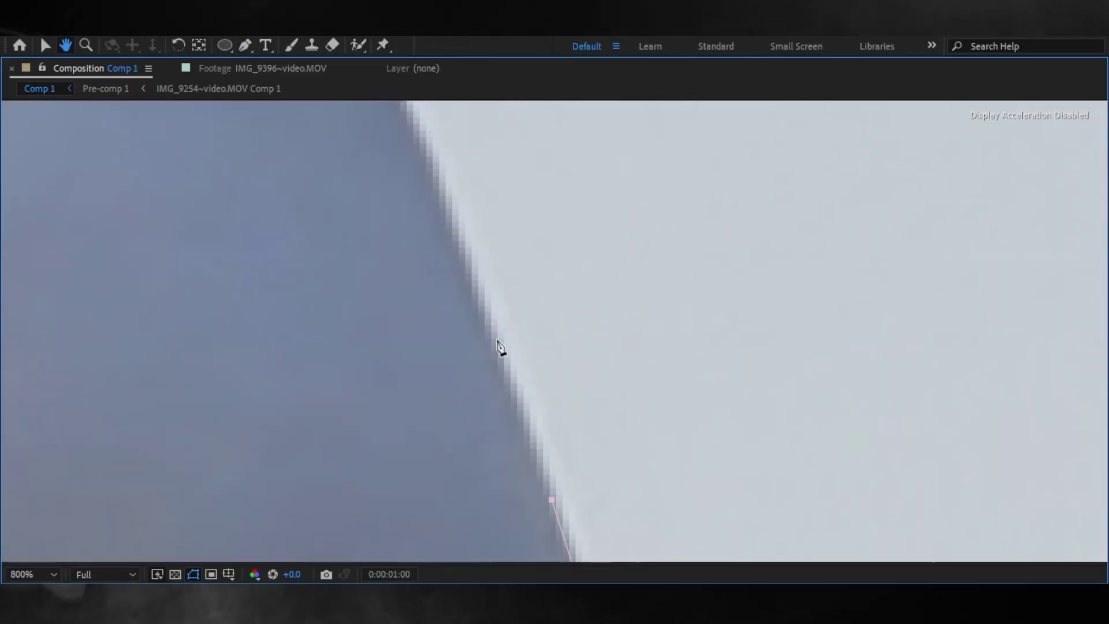
pyautogui.click(484, 328)
pyautogui.click(489, 373)
pyautogui.click(469, 299)
pyautogui.click(463, 252)
pyautogui.click(305, 225)
# - Finish the mask around the lower-left edge, then fit the composition and restore the workspace layout
pyautogui.scroll(5, 540, 339)
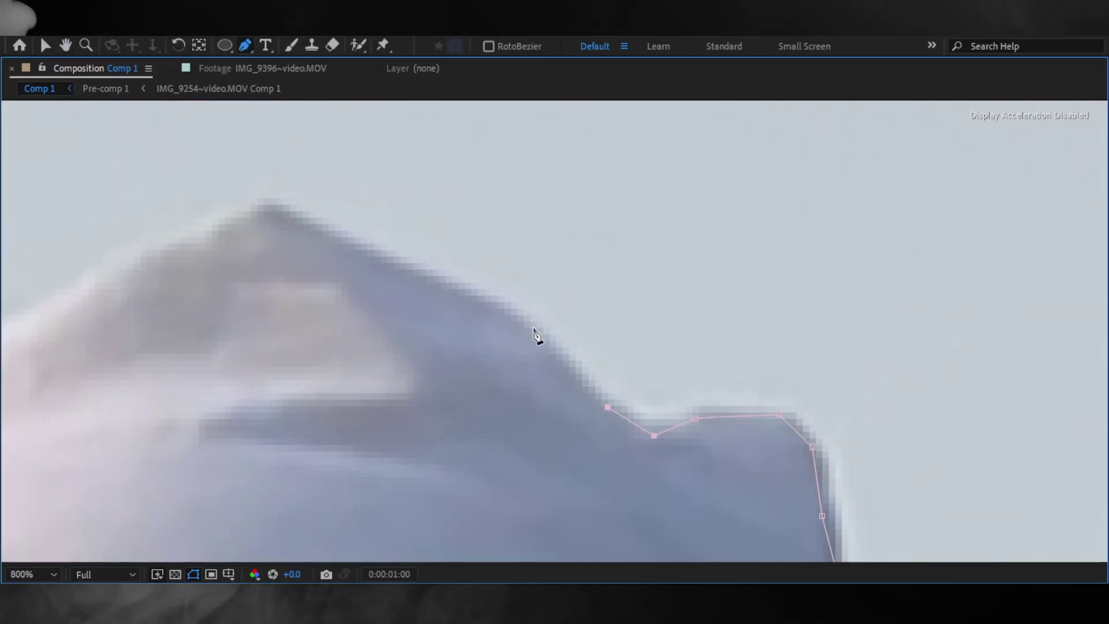
pyautogui.scroll(5, 510, 287)
pyautogui.scroll(5, 550, 227)
pyautogui.moveTo(550, 227); pyautogui.dragTo(562, 151)
pyautogui.scroll(-5, 268, 364)
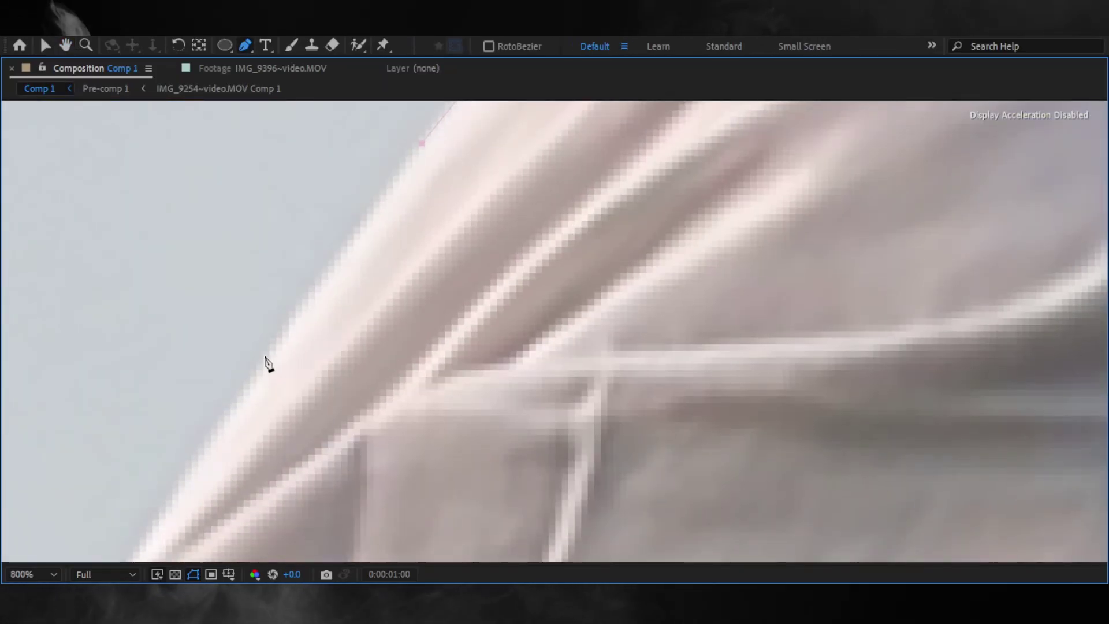
pyautogui.scroll(-5, 272, 397)
pyautogui.scroll(-5, 272, 397)
pyautogui.scroll(-5, 359, 416)
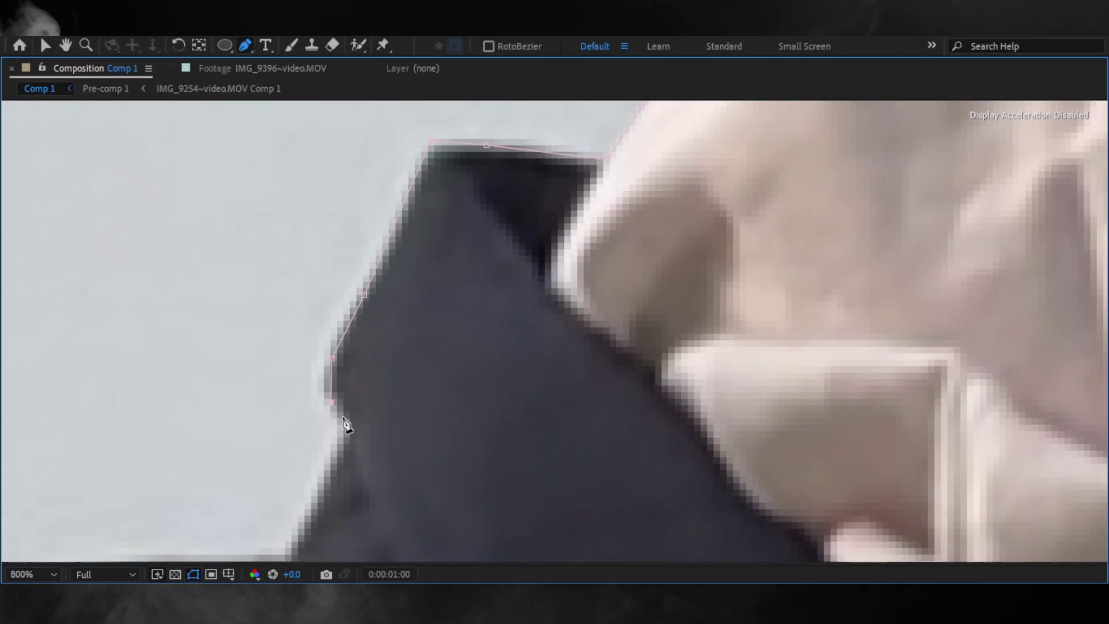
pyautogui.scroll(-5, 344, 424)
pyautogui.scroll(-5, 374, 332)
pyautogui.click(627, 242)
pyautogui.scroll(-5, 636, 235)
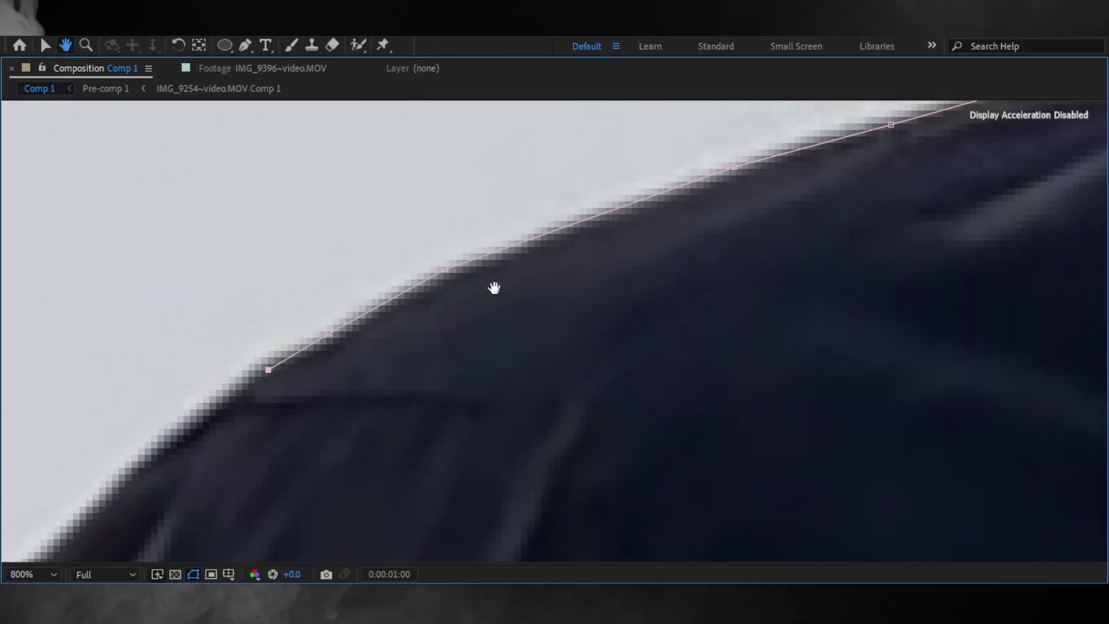
pyautogui.scroll(-5, 495, 287)
pyautogui.scroll(-5, 446, 443)
pyautogui.scroll(-5, 416, 426)
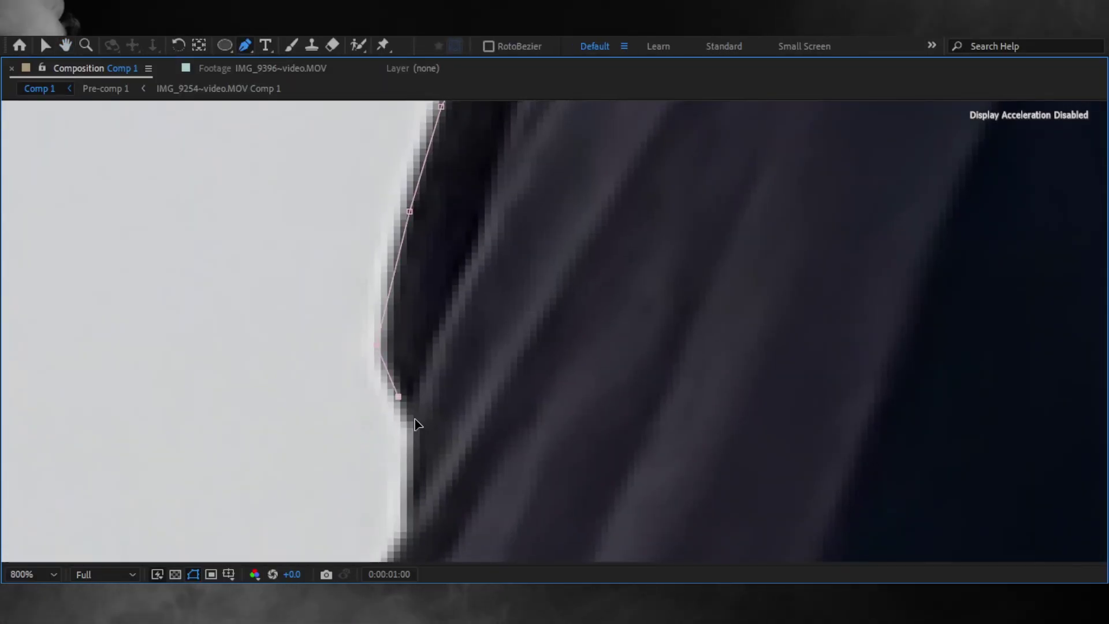
pyautogui.click(408, 396)
pyautogui.scroll(-5, 426, 426)
pyautogui.scroll(-3, 404, 436)
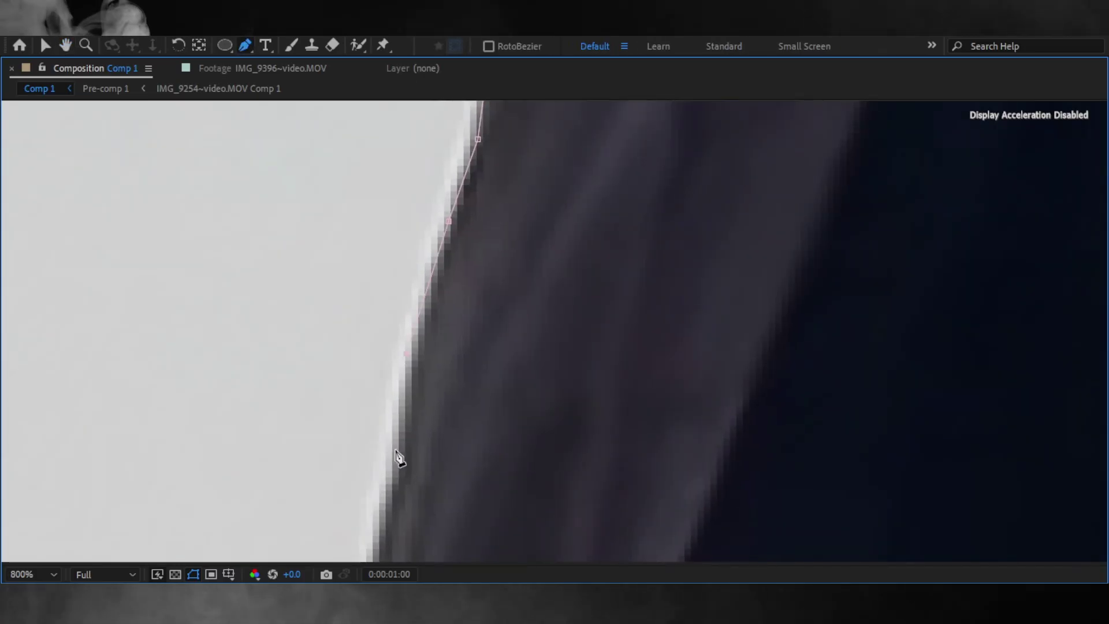
pyautogui.scroll(-3, 393, 397)
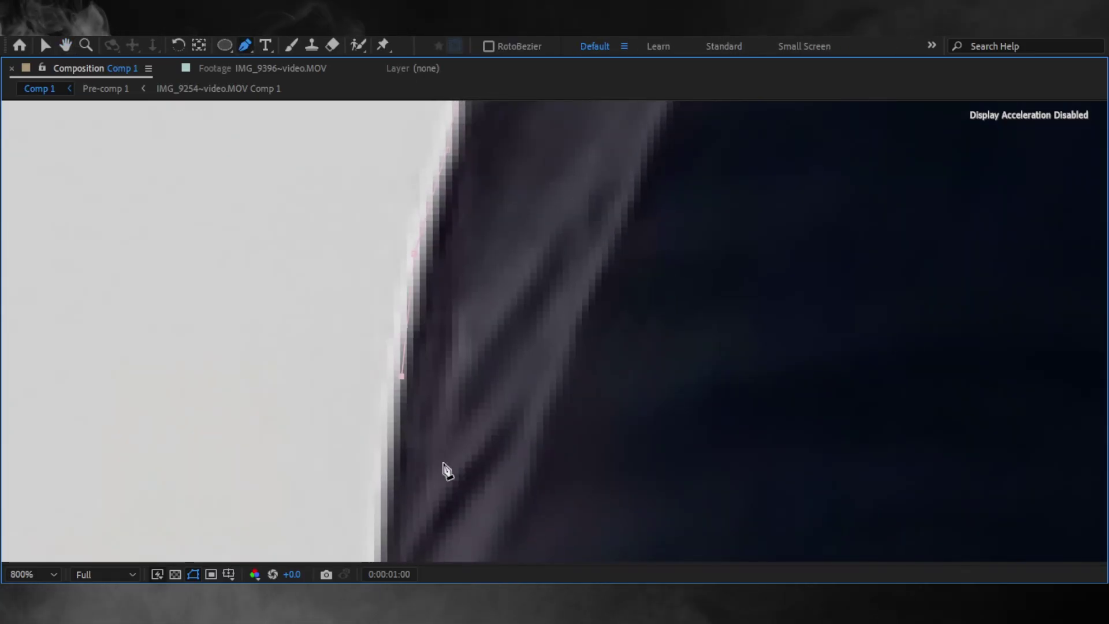
pyautogui.scroll(-3, 443, 468)
pyautogui.scroll(-3, 456, 475)
pyautogui.moveTo(482, 310)
pyautogui.mouseDown()
pyautogui.moveTo(507, 300)
pyautogui.moveTo(477, 272)
pyautogui.moveTo(565, 416)
pyautogui.moveTo(540, 279)
pyautogui.moveTo(554, 213)
pyautogui.moveTo(487, 425)
pyautogui.moveTo(428, 389)
pyautogui.moveTo(1000, 416)
pyautogui.mouseUp()
pyautogui.hotkey('shift', '/')
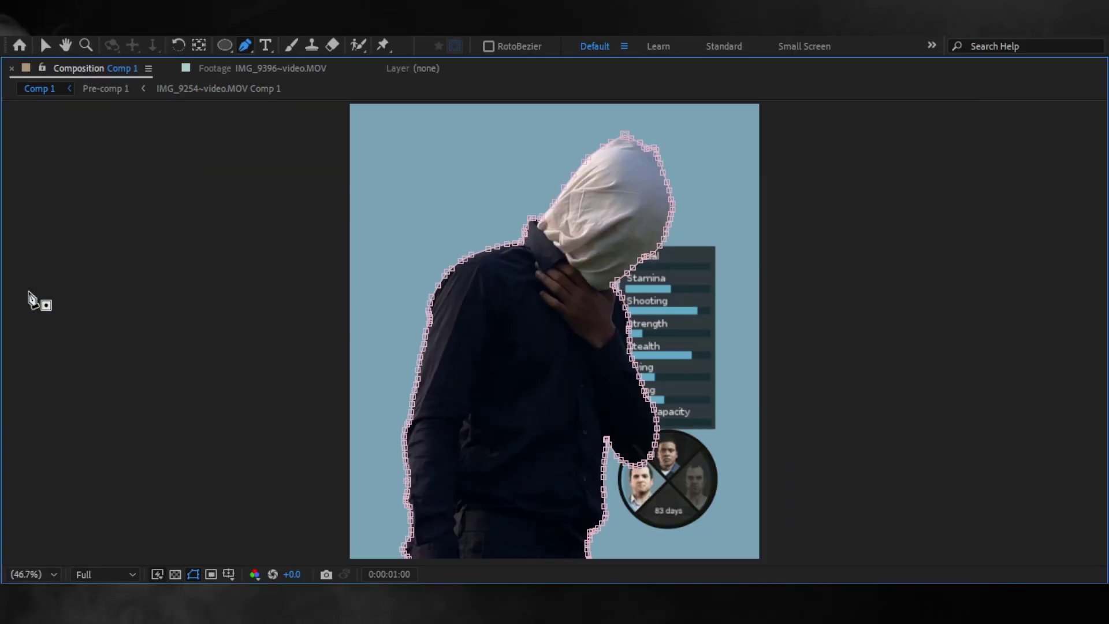
pyautogui.press('`')
# - Shrink the masked person to 13% scale inside the wheel's left quarter
pyautogui.scroll(-2, 143, 553)
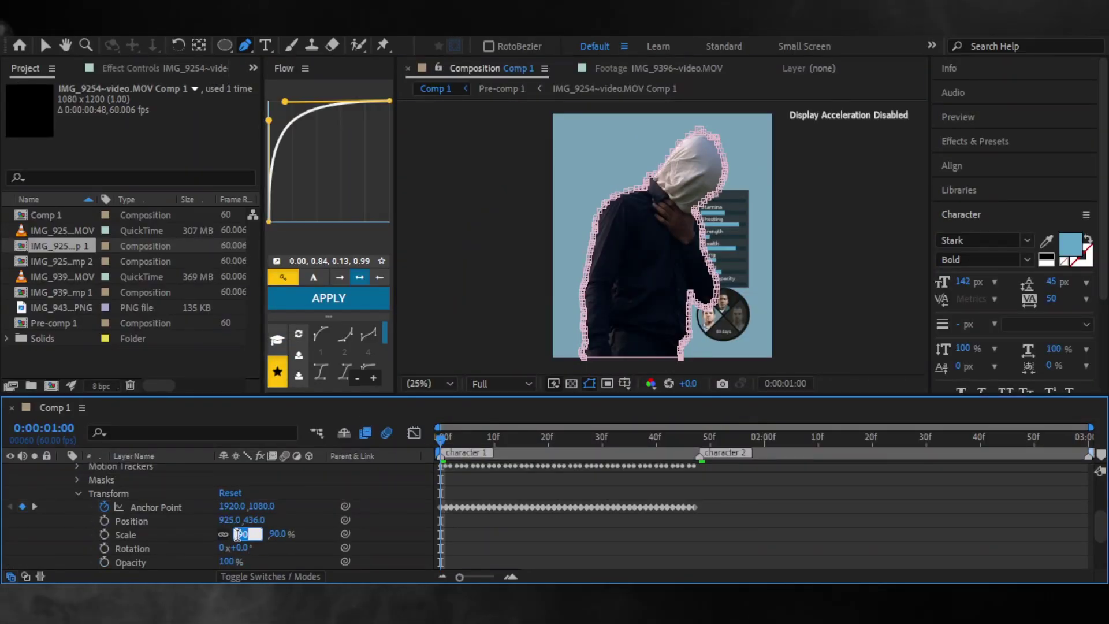
pyautogui.moveTo(237, 534)
pyautogui.mouseDown()
pyautogui.moveTo(214, 534)
pyautogui.moveTo(254, 520)
pyautogui.mouseUp()
pyautogui.scroll(1, 58, 497)
pyautogui.click(65, 479)
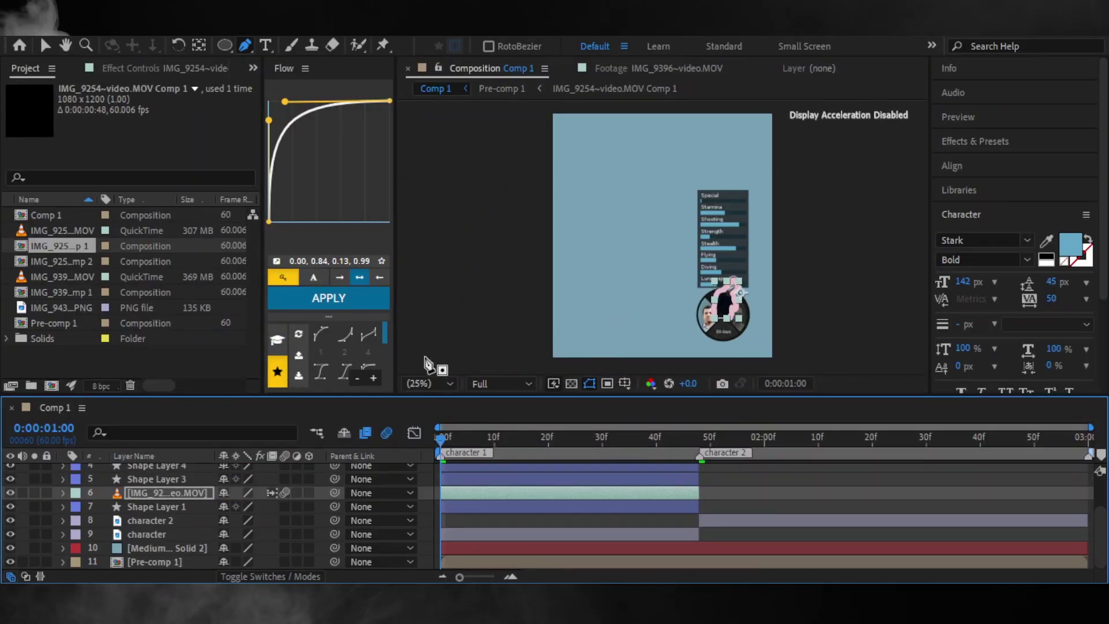
pyautogui.scroll(6, 661, 285)
pyautogui.scroll(-2, 524, 166)
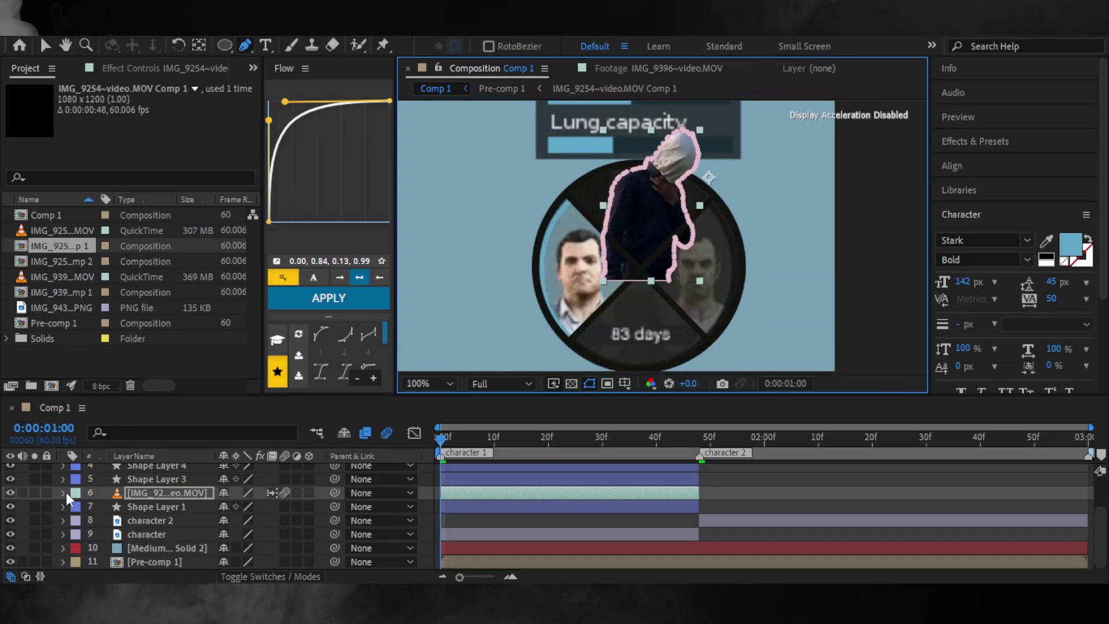
pyautogui.click(62, 493)
pyautogui.moveTo(255, 566); pyautogui.dragTo(295, 565)
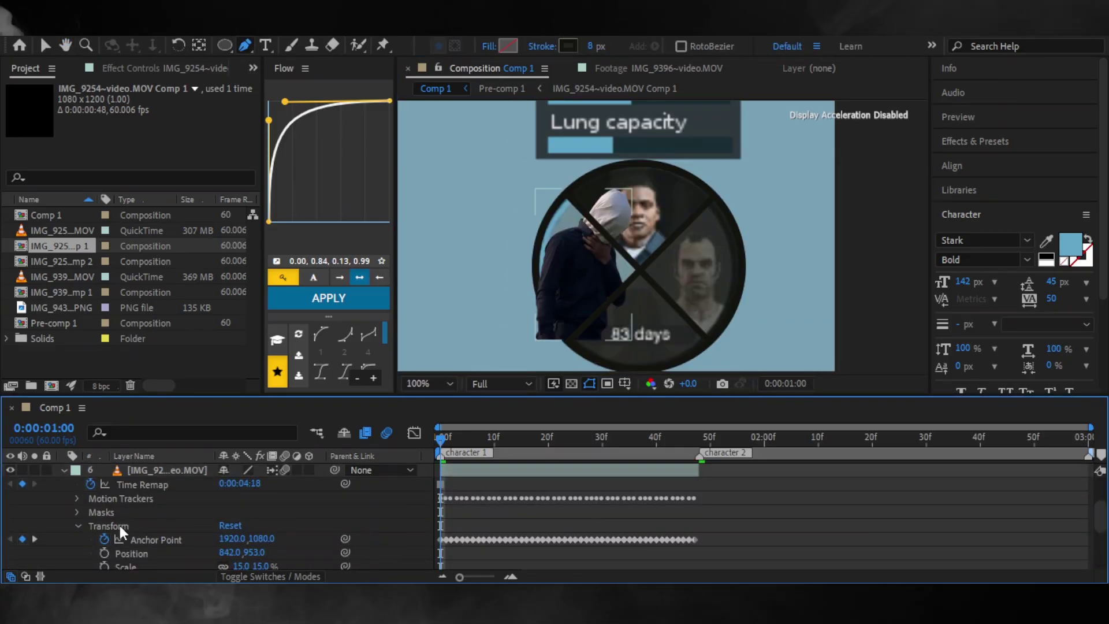
pyautogui.click(64, 470)
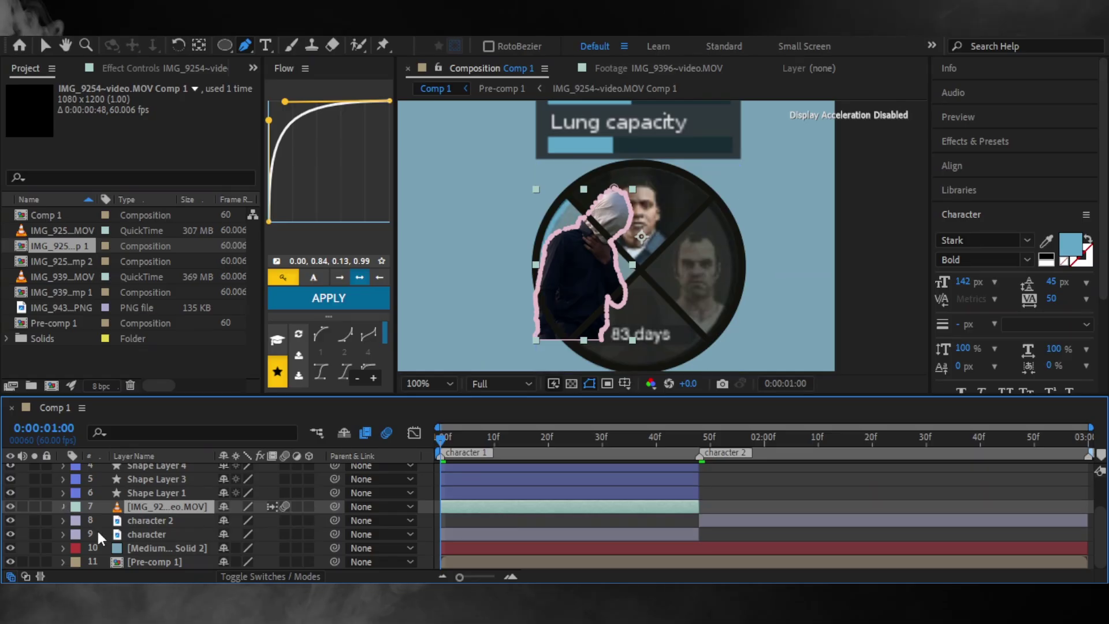
pyautogui.click(63, 507)
pyautogui.moveTo(234, 525)
pyautogui.mouseDown()
pyautogui.moveTo(261, 523)
pyautogui.moveTo(223, 512)
pyautogui.moveTo(254, 514)
pyautogui.mouseUp()
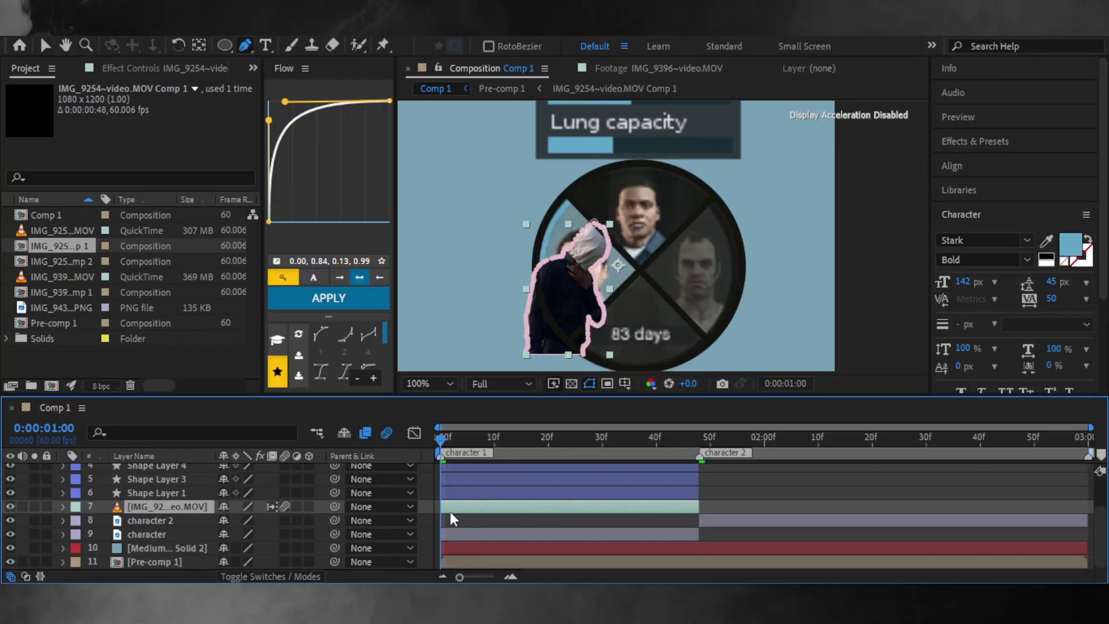
# - Pre-compose the person's layer into Comp 3
pyautogui.click(450, 512)
pyautogui.hotkey('ctrl', 'shift', 'c')
pyautogui.press('Return')
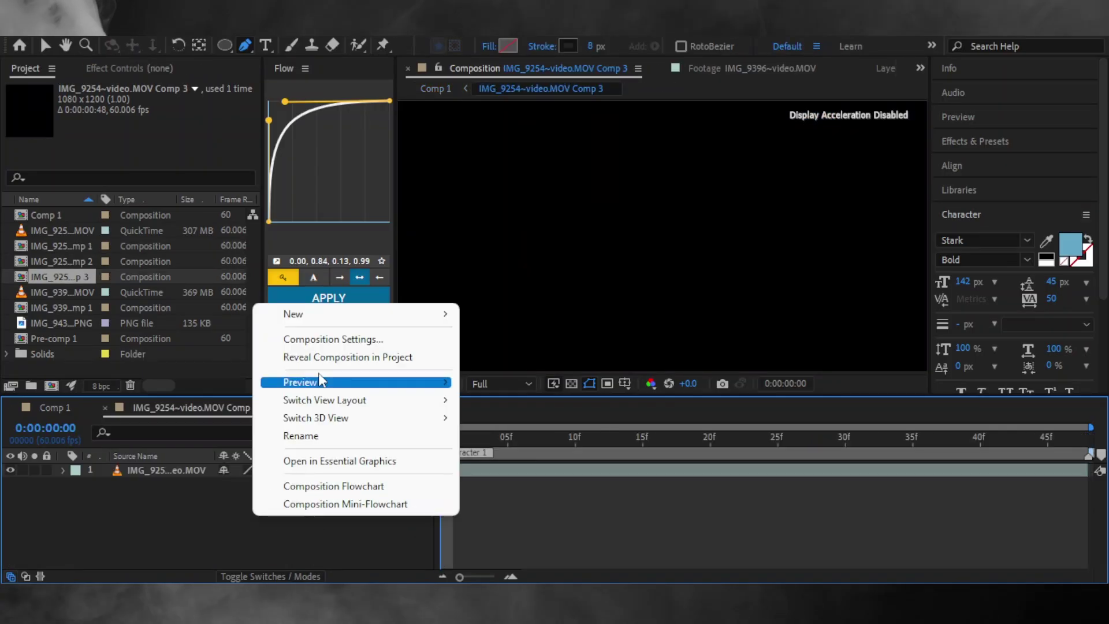
# - Inside Comp 3, add a light grey-blue solid with colour #77A1B5
pyautogui.doubleClick(453, 507)
pyautogui.rightClick(453, 511)
pyautogui.moveTo(358, 314)
pyautogui.click(499, 357)
pyautogui.click(543, 393)
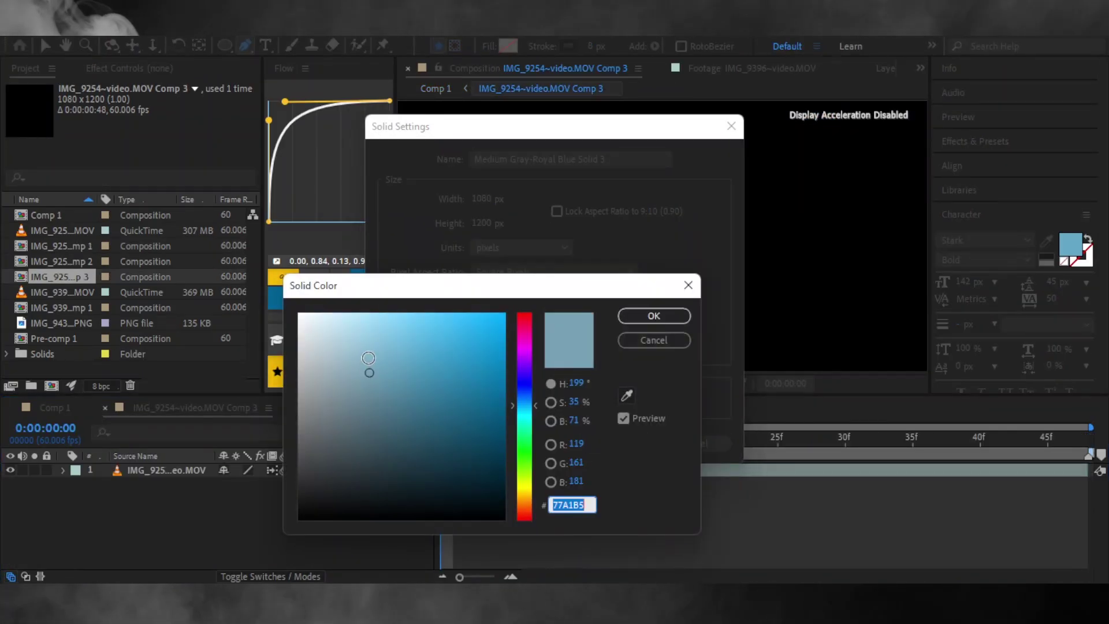
pyautogui.click(649, 317)
pyautogui.click(614, 443)
# - Back in Comp 1, trace a curved mask along the wheel's rim at 200%, then zoom to 50%
pyautogui.click(436, 88)
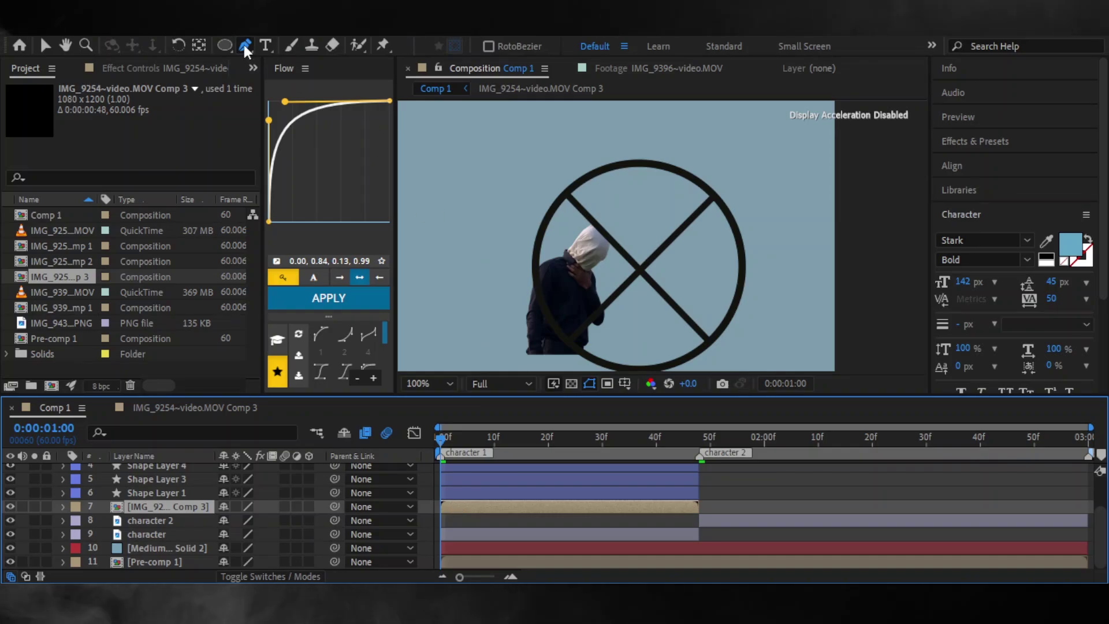
pyautogui.press('.')
pyautogui.click(635, 368)
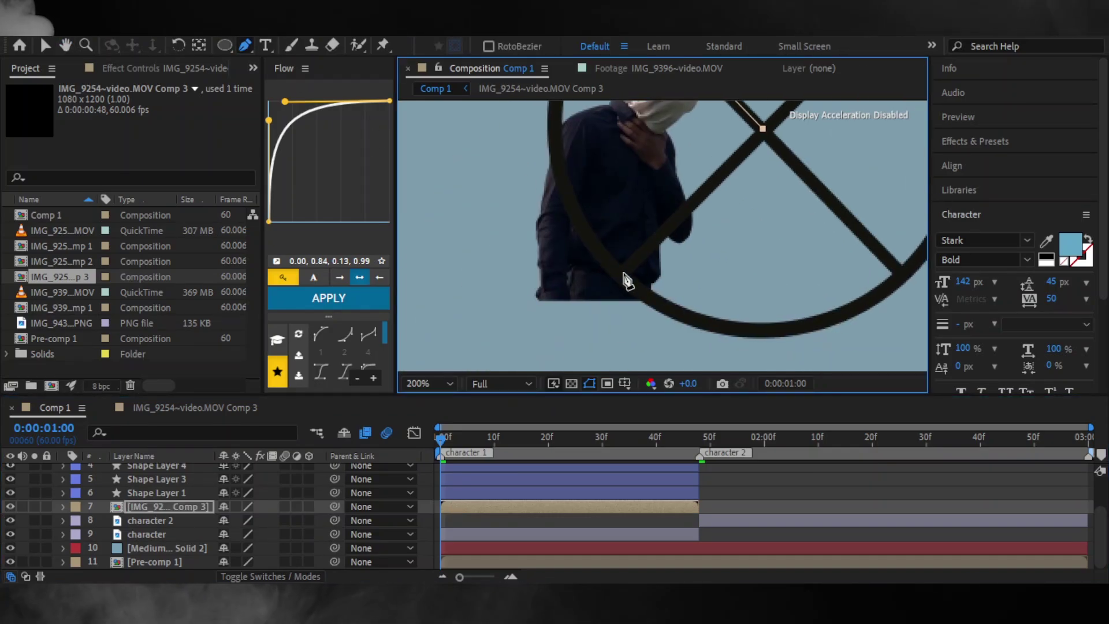
pyautogui.click(748, 258)
pyautogui.moveTo(600, 105)
pyautogui.mouseDown()
pyautogui.moveTo(618, 113)
pyautogui.moveTo(560, 266)
pyautogui.mouseUp()
pyautogui.press(',')
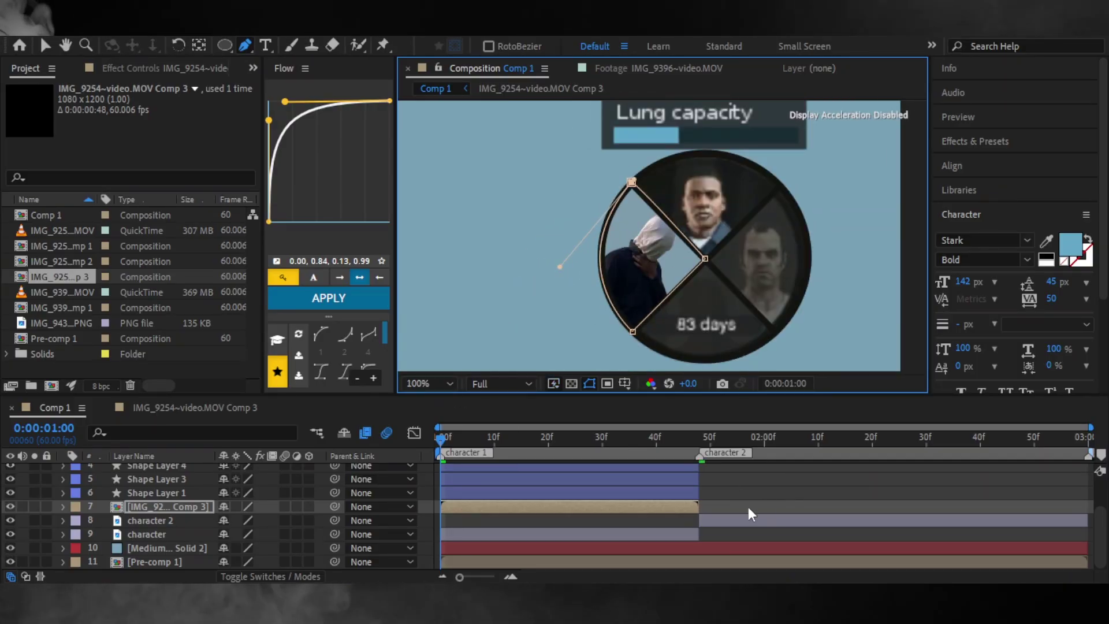
pyautogui.click(565, 413)
pyautogui.press(',')
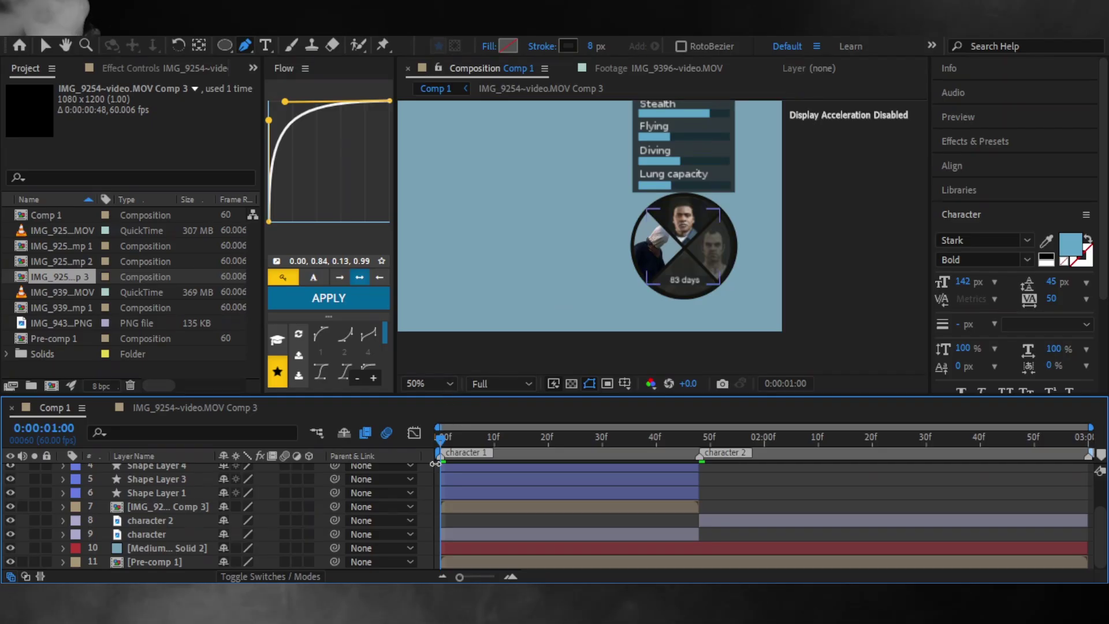
# - Delete the red-labelled solid layer, and undo a trial adjustment layer
pyautogui.click(186, 546)
pyautogui.press('Delete')
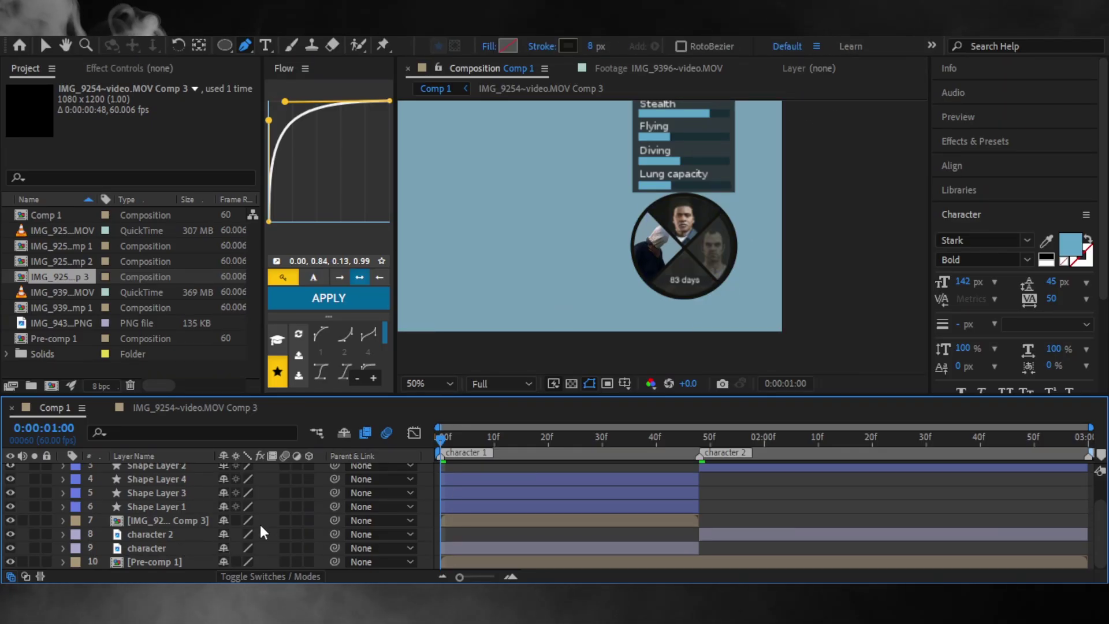
pyautogui.click(214, 23)
pyautogui.moveTo(223, 43)
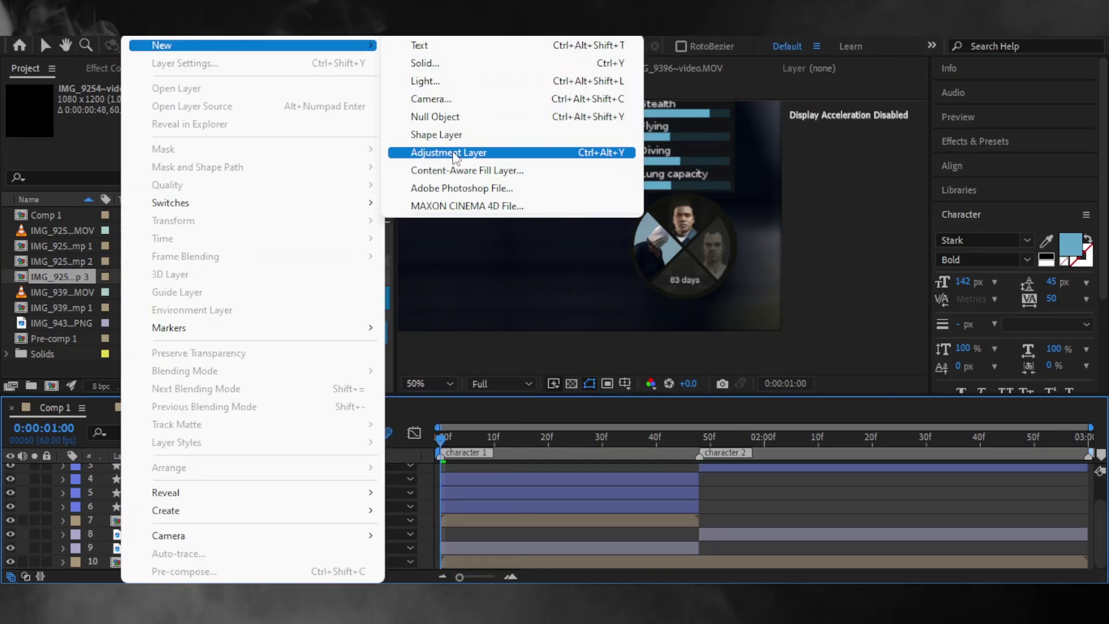
pyautogui.click(439, 151)
pyautogui.hotkey('ctrl', 'z')
# - Add a dark royal blue solid, move it down the stack, then delete it
pyautogui.click(139, 24)
pyautogui.click(439, 62)
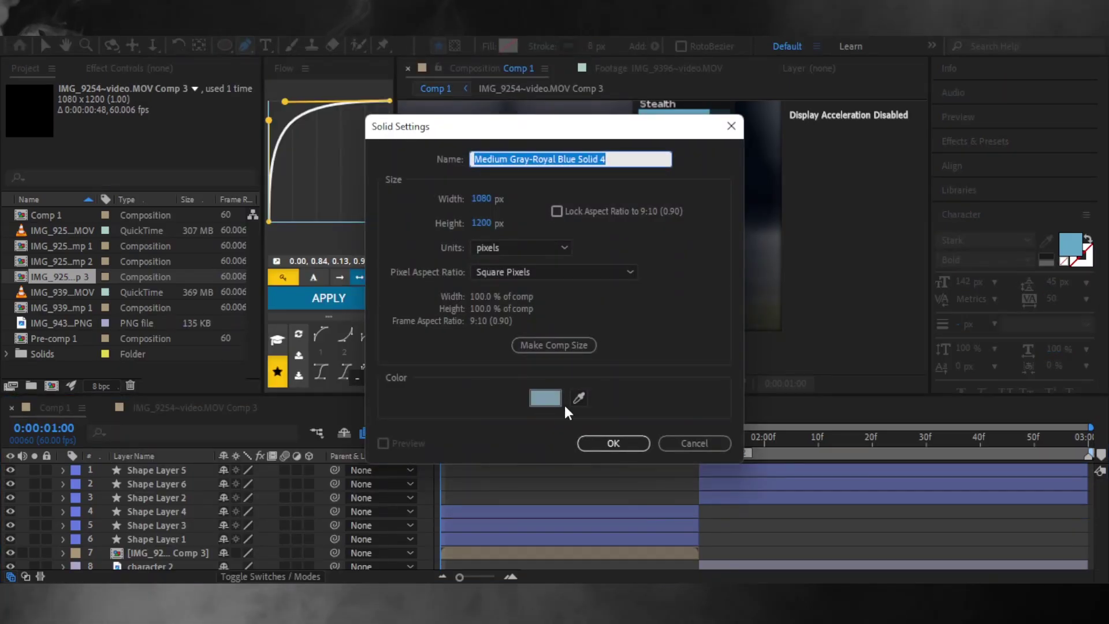
pyautogui.click(540, 397)
pyautogui.press('Return')
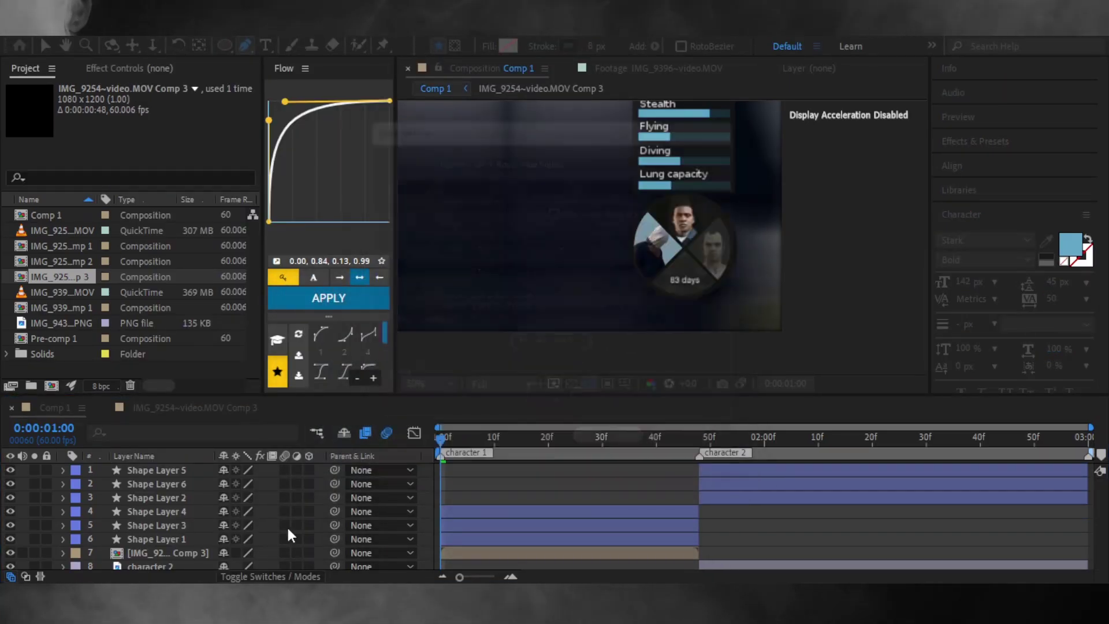
pyautogui.press('Return')
pyautogui.moveTo(156, 563)
pyautogui.mouseDown()
pyautogui.moveTo(106, 526)
pyautogui.moveTo(106, 549)
pyautogui.mouseUp()
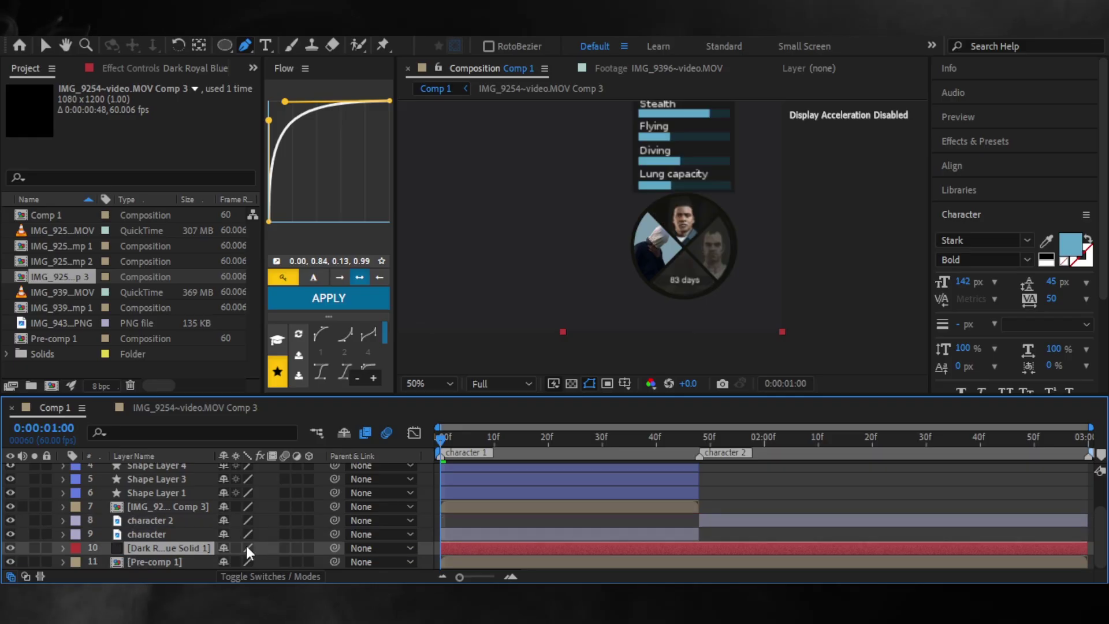
pyautogui.click(62, 548)
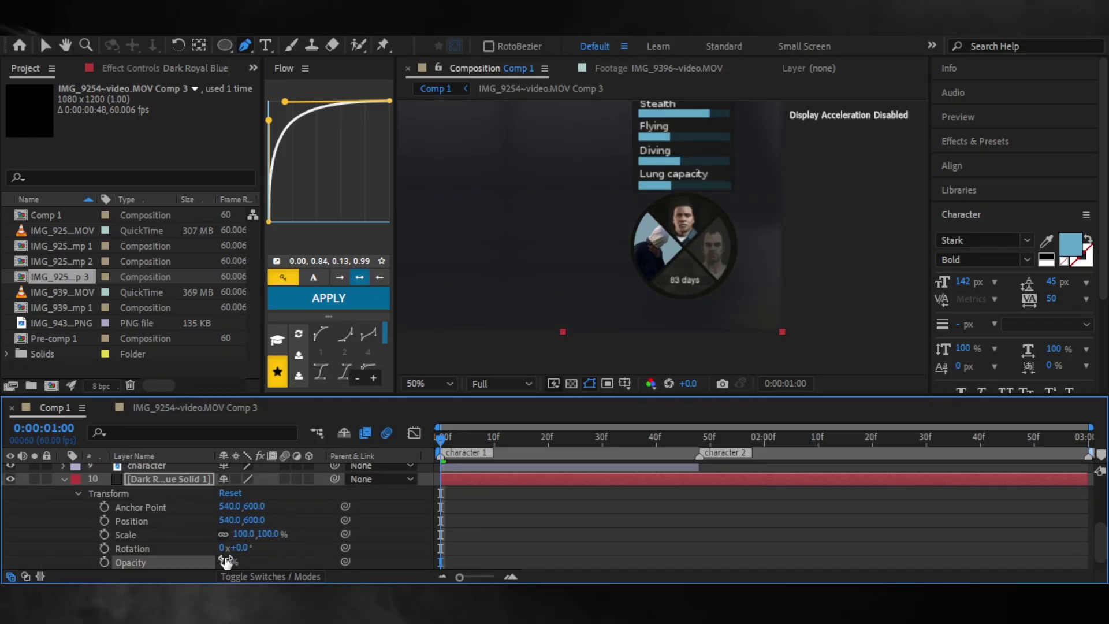
pyautogui.scroll(-2, 545, 218)
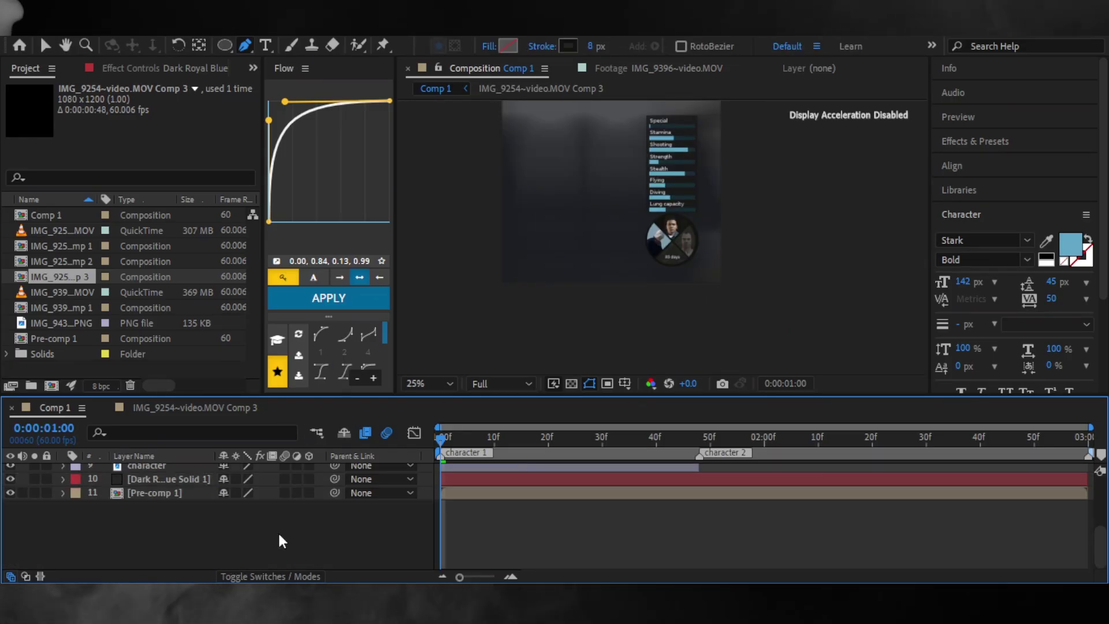
pyautogui.click(564, 549)
pyautogui.press('Delete')
pyautogui.press('`')
# - Pre-compose the wheel shape layers and the person comp into Pre-comp 2
pyautogui.press('v')
pyautogui.click(184, 213)
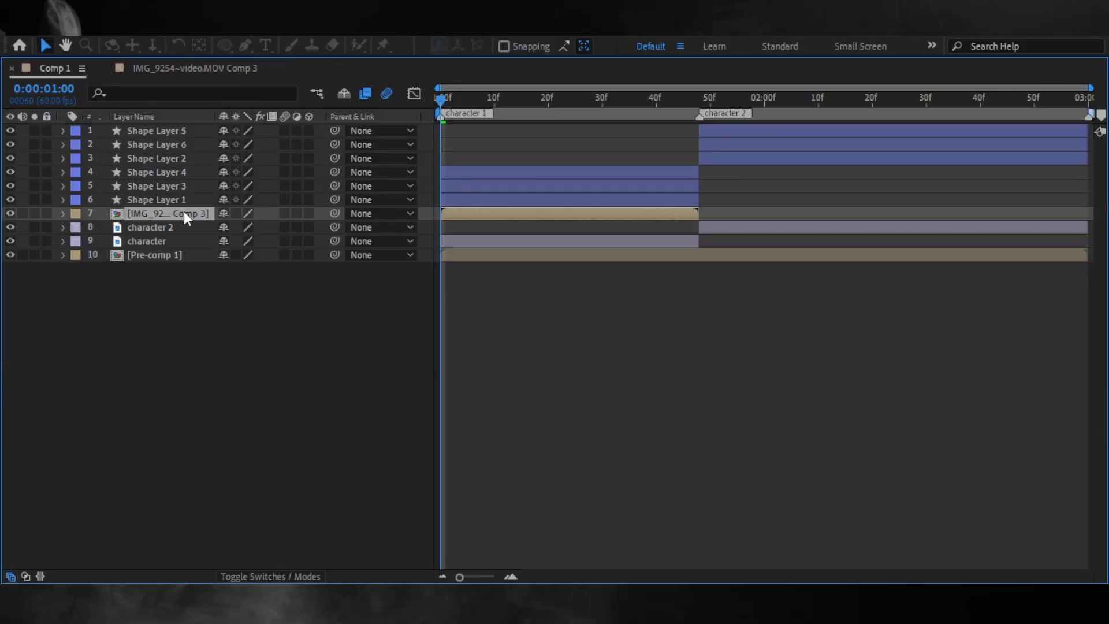
pyautogui.keyDown('shift'); pyautogui.click(161, 171); pyautogui.keyUp('shift')
pyautogui.hotkey('ctrl', 'shift', 'c')
pyautogui.press('Return')
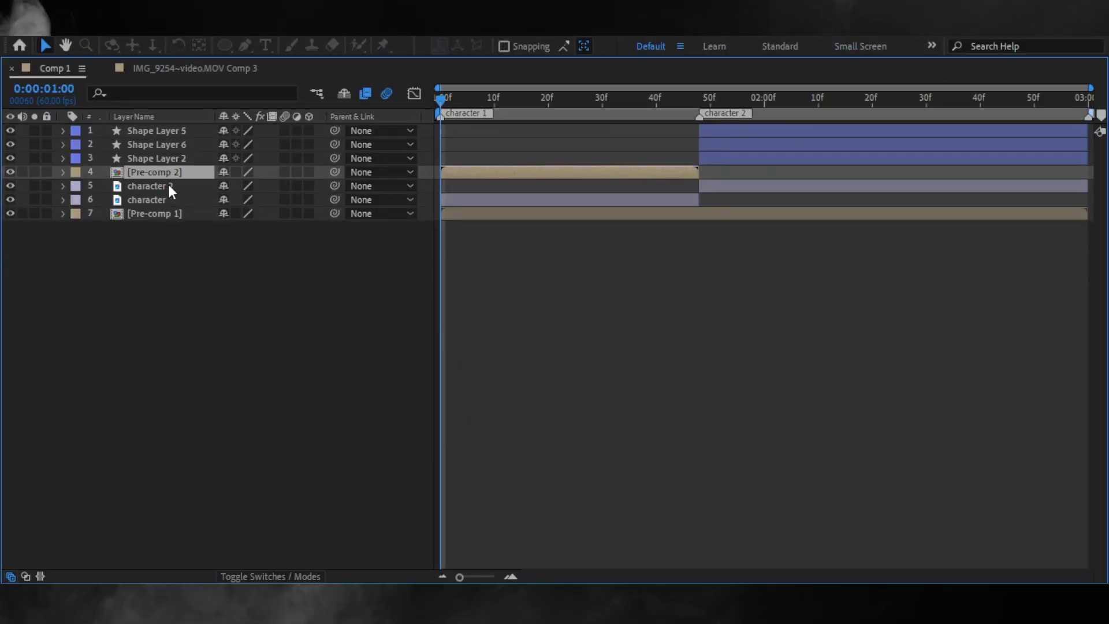
# - Inside Pre-comp 2, add a dark royal blue solid and send it to the bottom
pyautogui.doubleClick(168, 185)
pyautogui.rightClick(290, 542)
pyautogui.moveTo(323, 342)
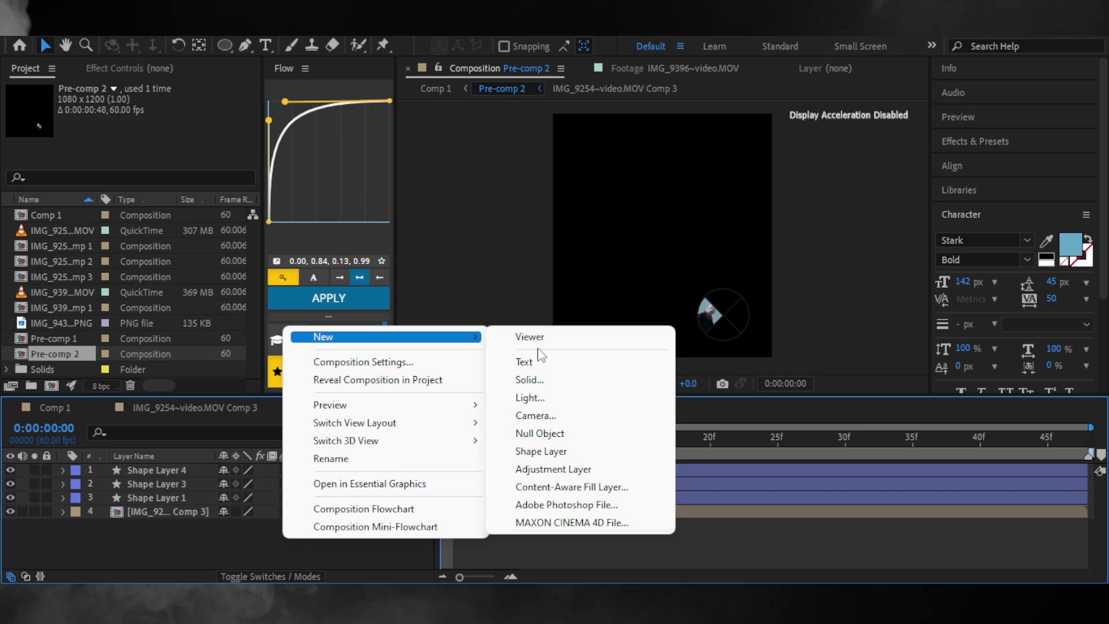
pyautogui.click(523, 379)
pyautogui.hotkey('ctrl', 'shift', '[')
# - Set the dark solid's opacity to 80%
pyautogui.click(63, 525)
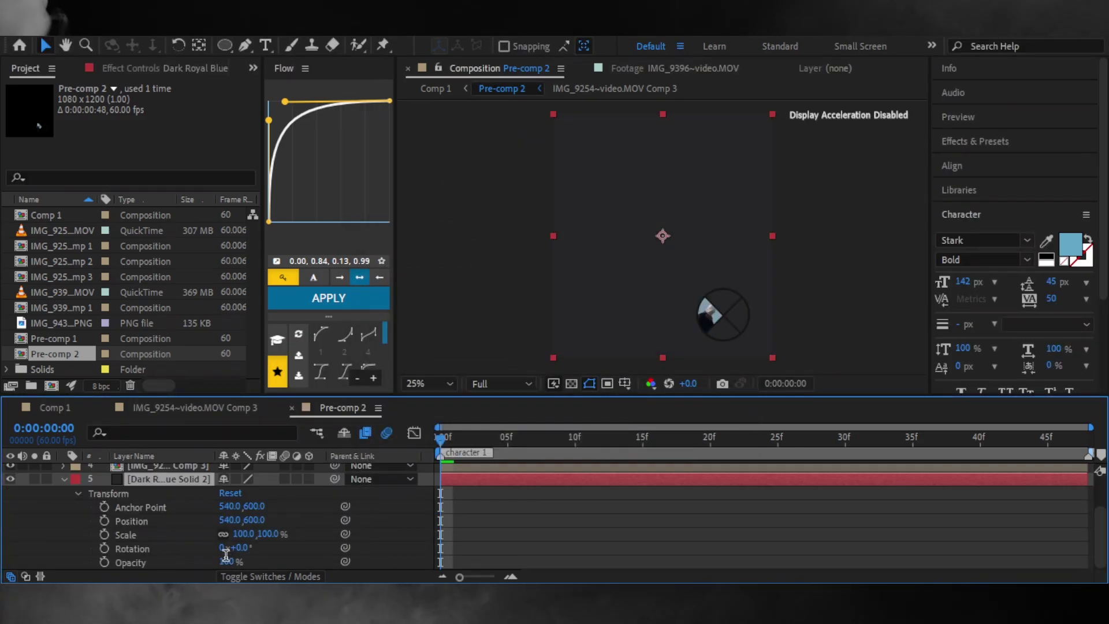
pyautogui.rightClick(100, 537)
pyautogui.press('Escape')
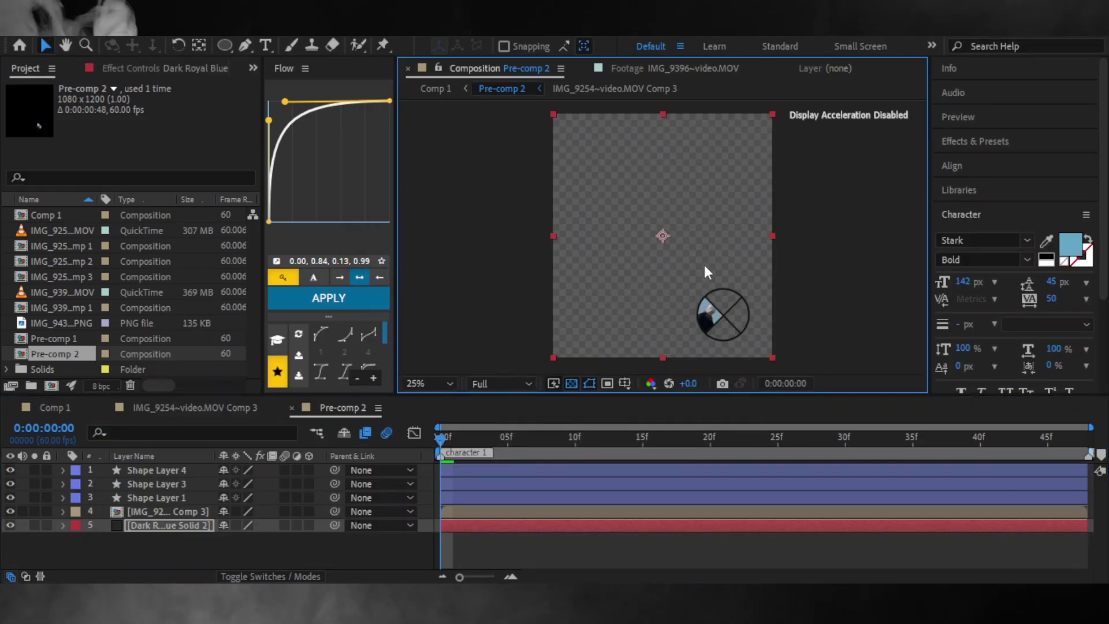
pyautogui.scroll(1, 705, 264)
pyautogui.click(225, 561)
pyautogui.write('75')
pyautogui.press('Return')
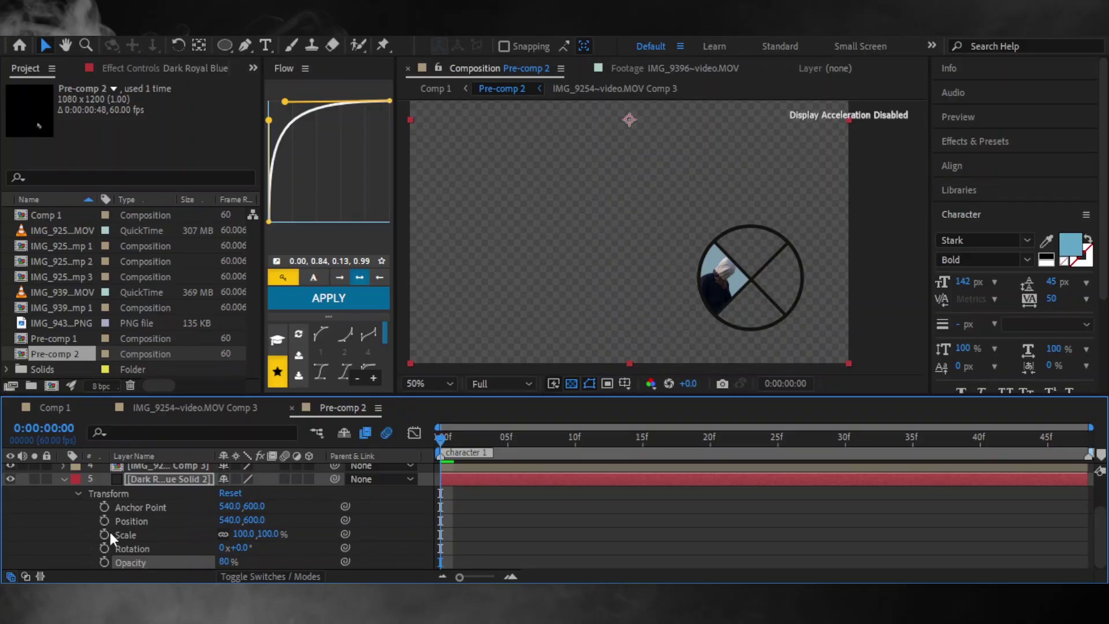
pyautogui.scroll(2, 502, 269)
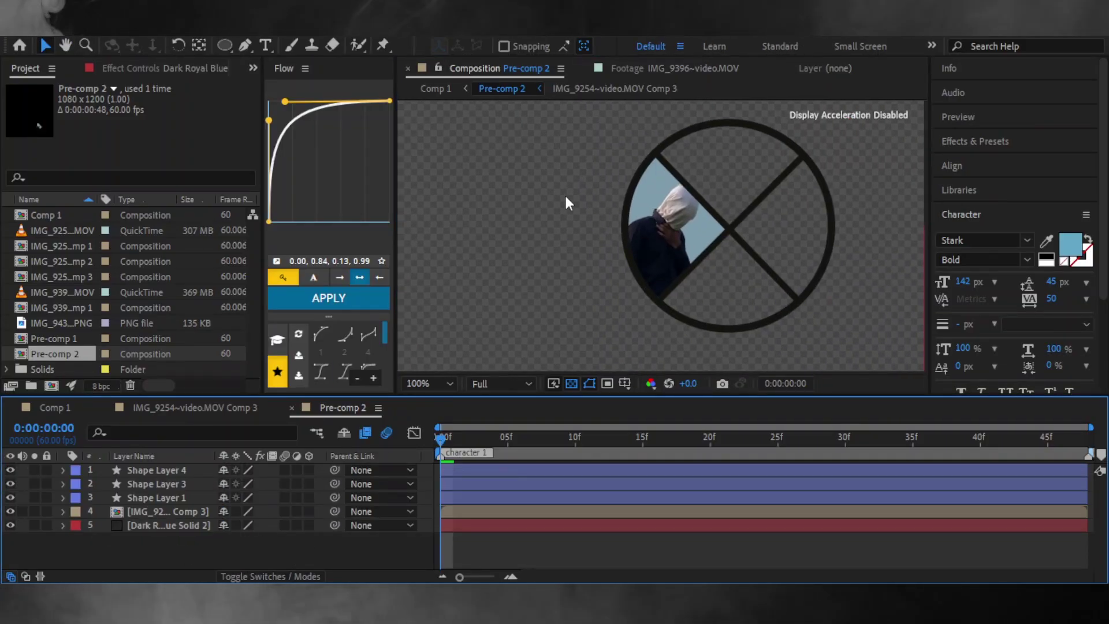
pyautogui.scroll(2, 565, 202)
pyautogui.press('`')
# - With a light blue stroke, draw a curved Pen path along the person's wheel-segment rim
pyautogui.press('g')
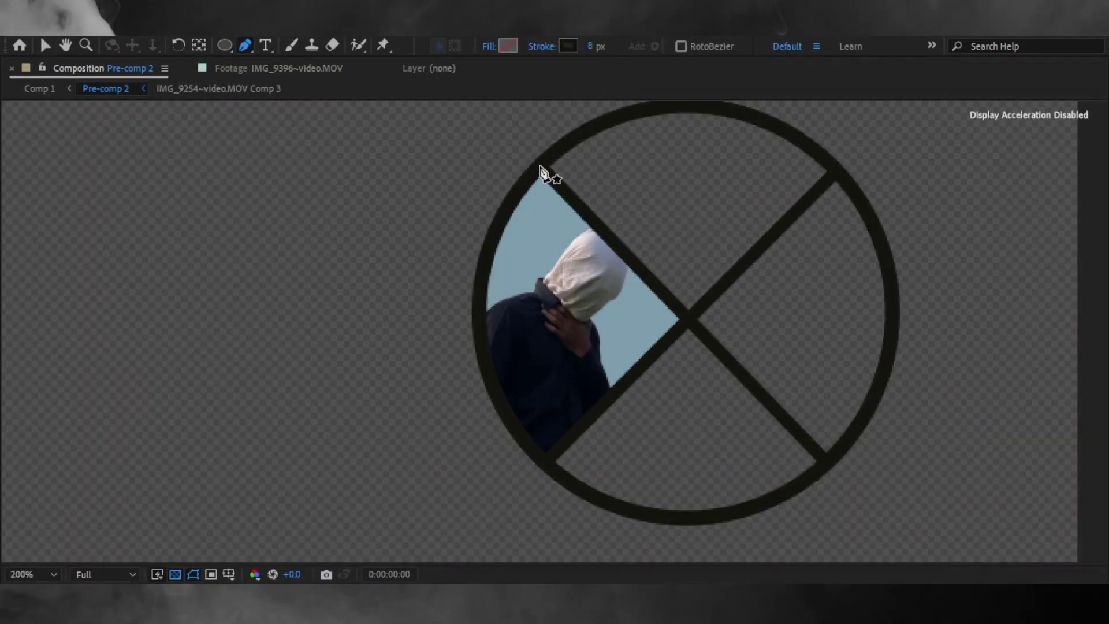
pyautogui.click(568, 47)
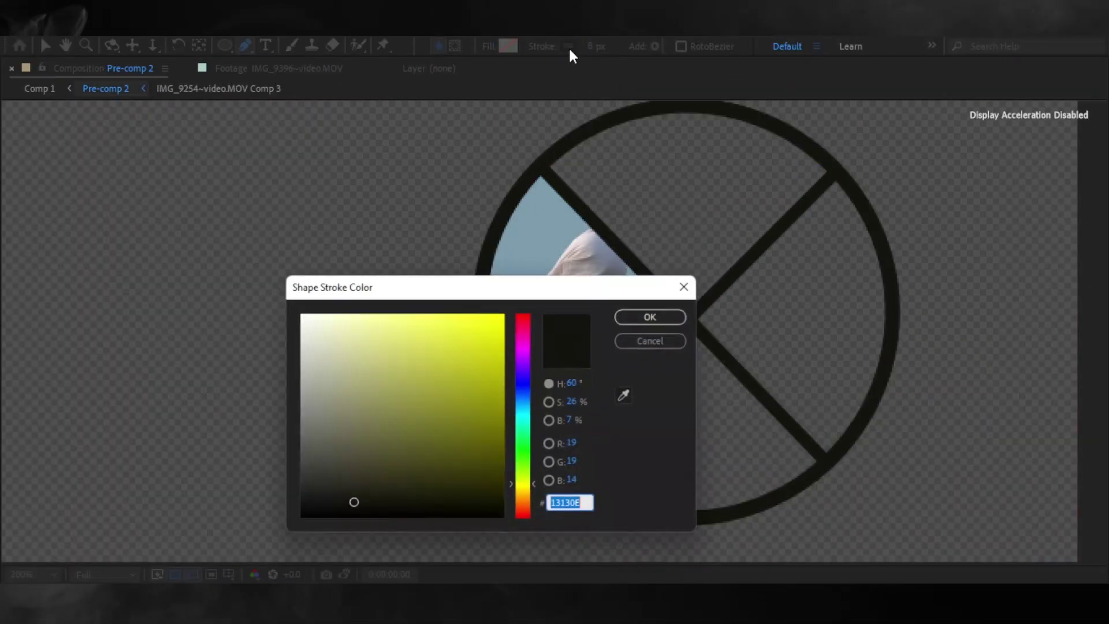
pyautogui.click(670, 315)
pyautogui.click(534, 174)
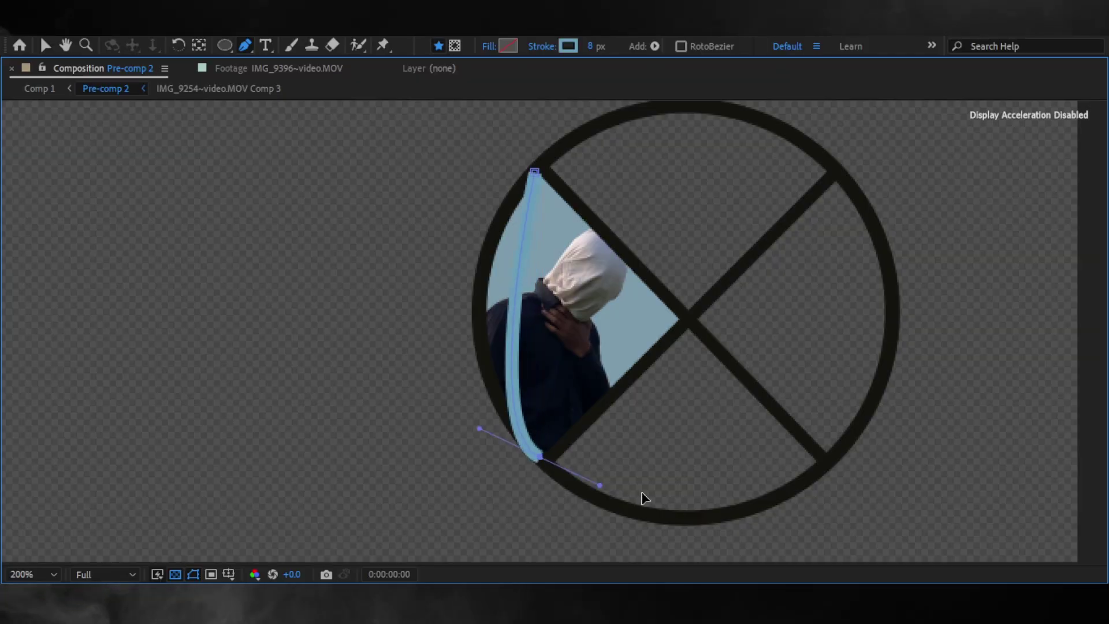
pyautogui.moveTo(645, 498); pyautogui.dragTo(679, 520)
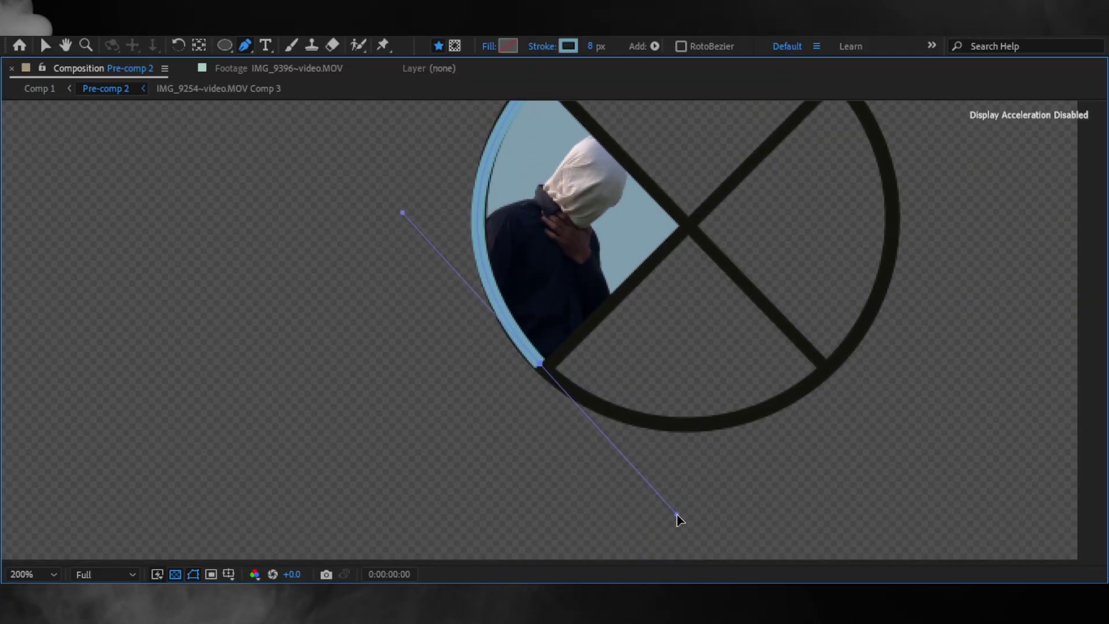
# - Return to the Selection tool, deselect everything, restore the full workspace and view at 100%
pyautogui.press('v')
pyautogui.click(959, 396)
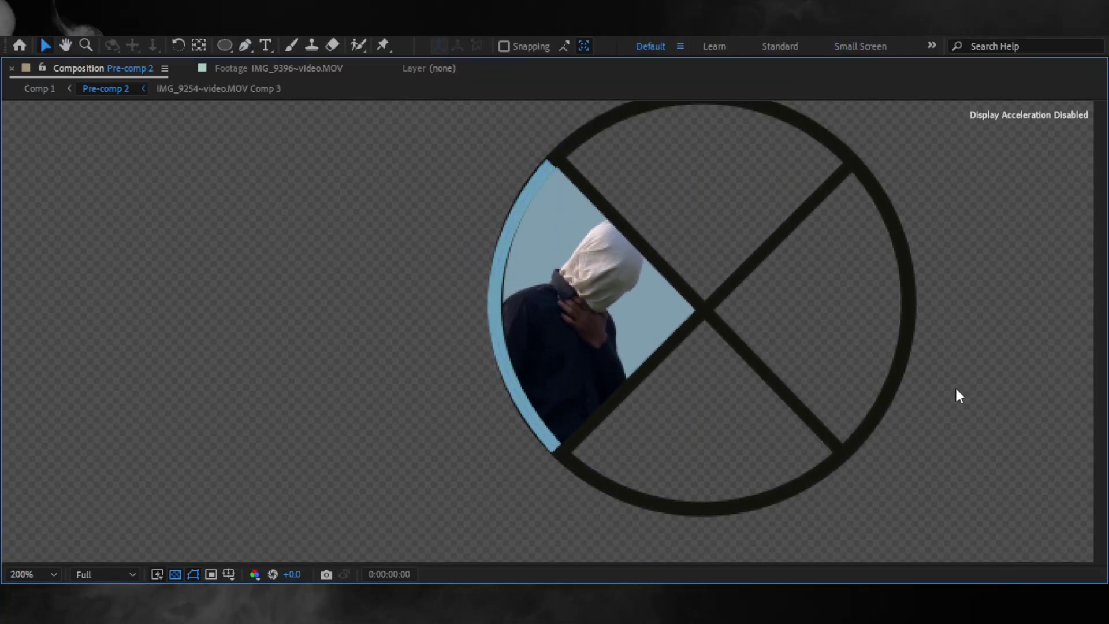
pyautogui.press(',')
pyautogui.press(',')
pyautogui.press('`')
pyautogui.click(300, 546)
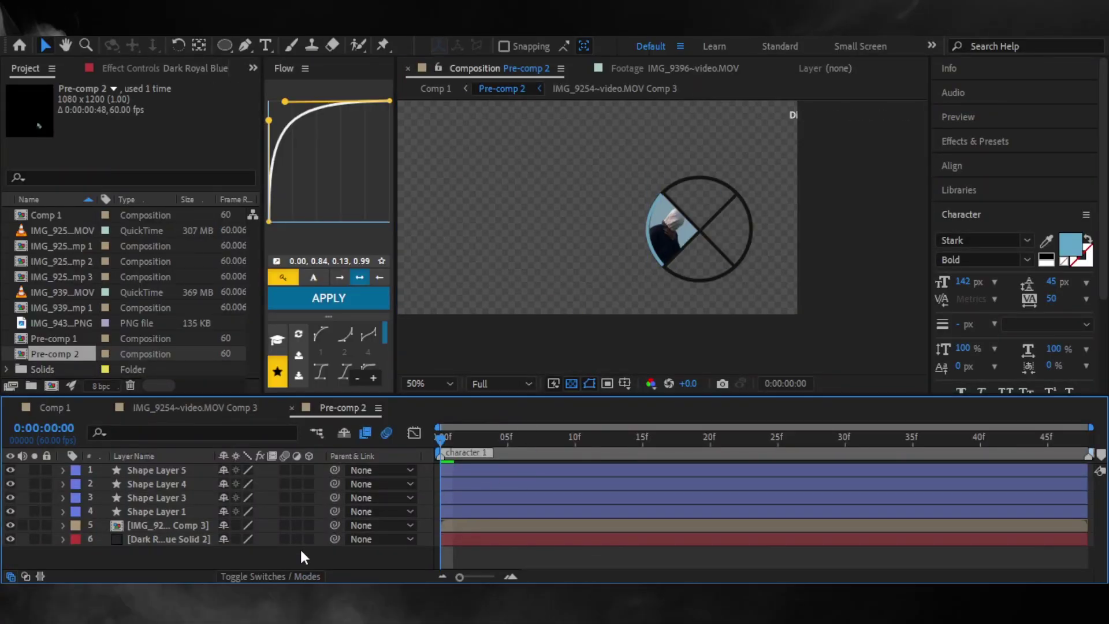
pyautogui.press('.')
# - Check the shape layers, go back to Comp 1, then reopen Pre-comp 2
pyautogui.click(164, 470)
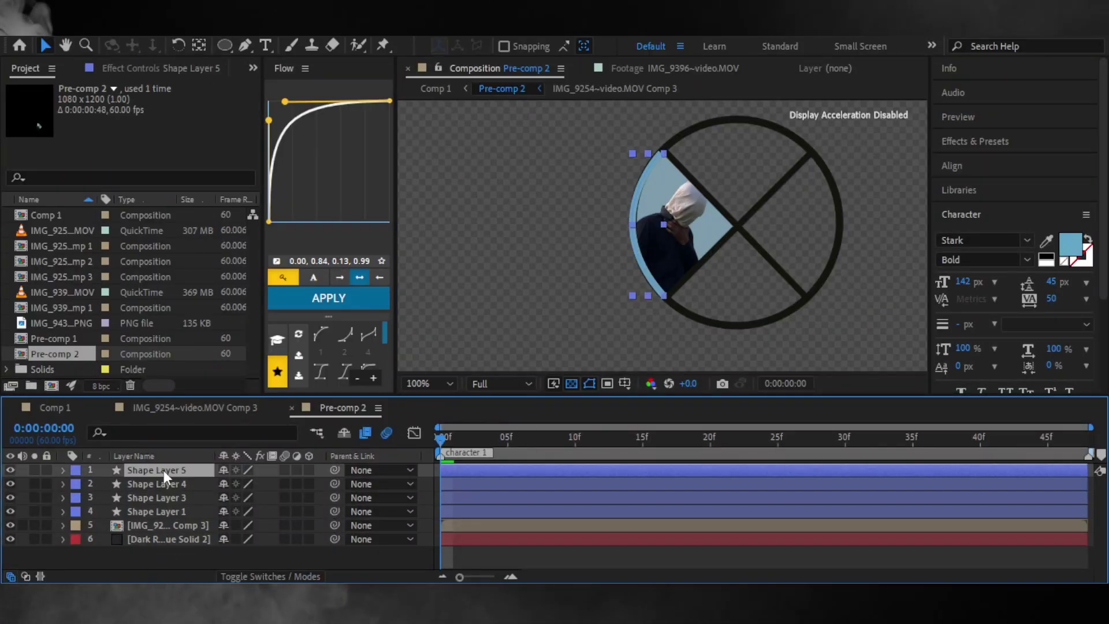
pyautogui.click(168, 484)
pyautogui.click(172, 498)
pyautogui.click(173, 512)
pyautogui.click(194, 553)
pyautogui.hotkey('ctrl', 'w')
pyautogui.click(105, 407)
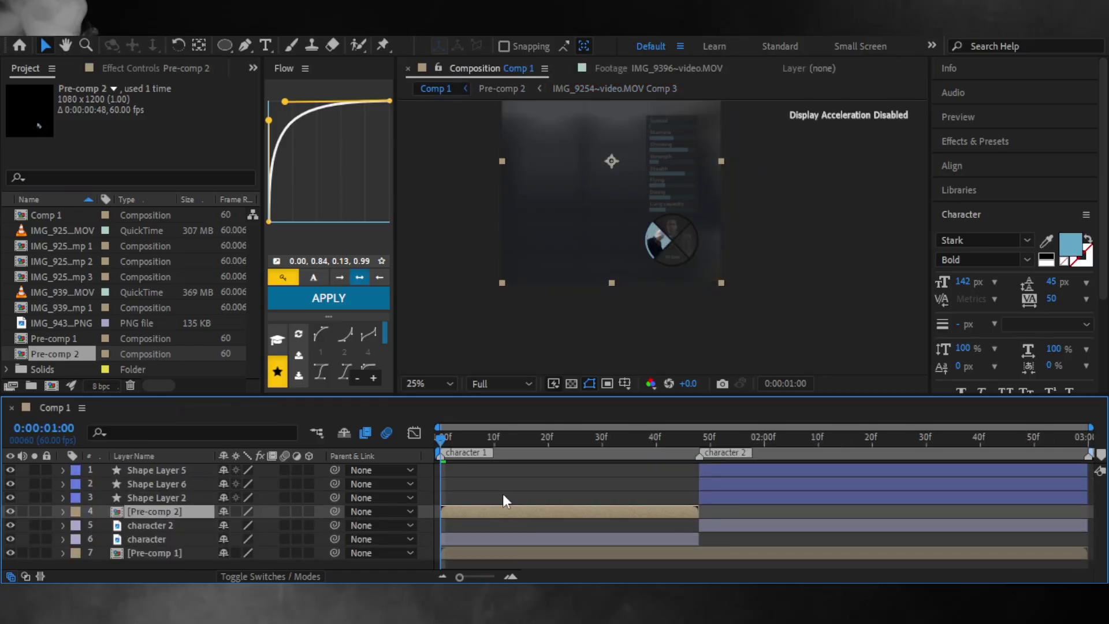
pyautogui.doubleClick(487, 514)
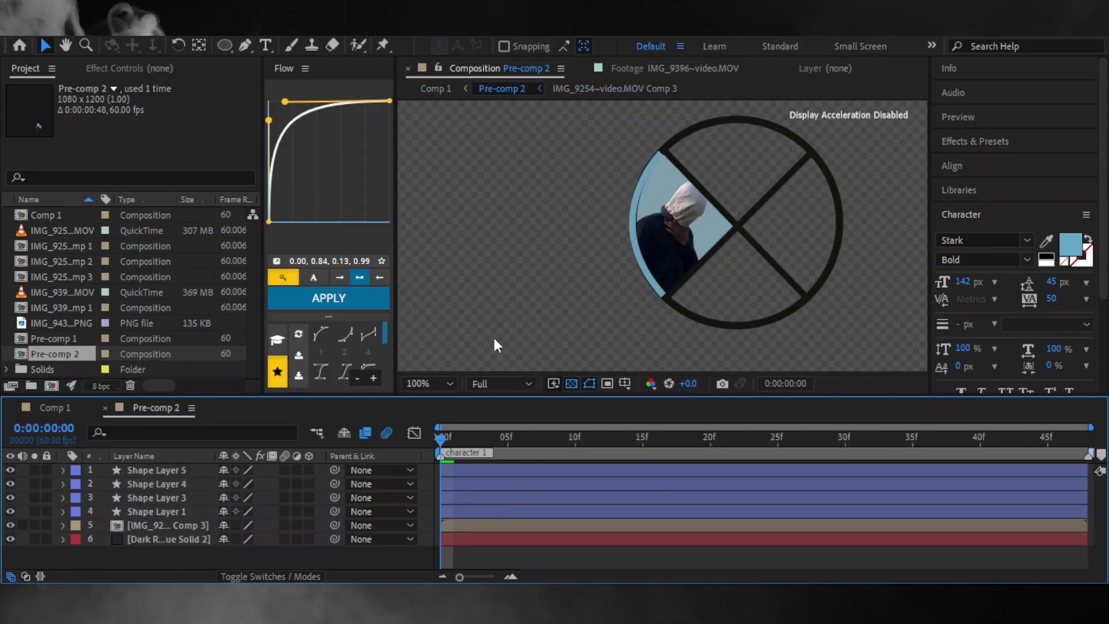
pyautogui.click(106, 407)
pyautogui.doubleClick(596, 261)
# - Move Shape Layer 1 to the bottom, remove its stroke and fill it dark teal #182D33
pyautogui.click(269, 516)
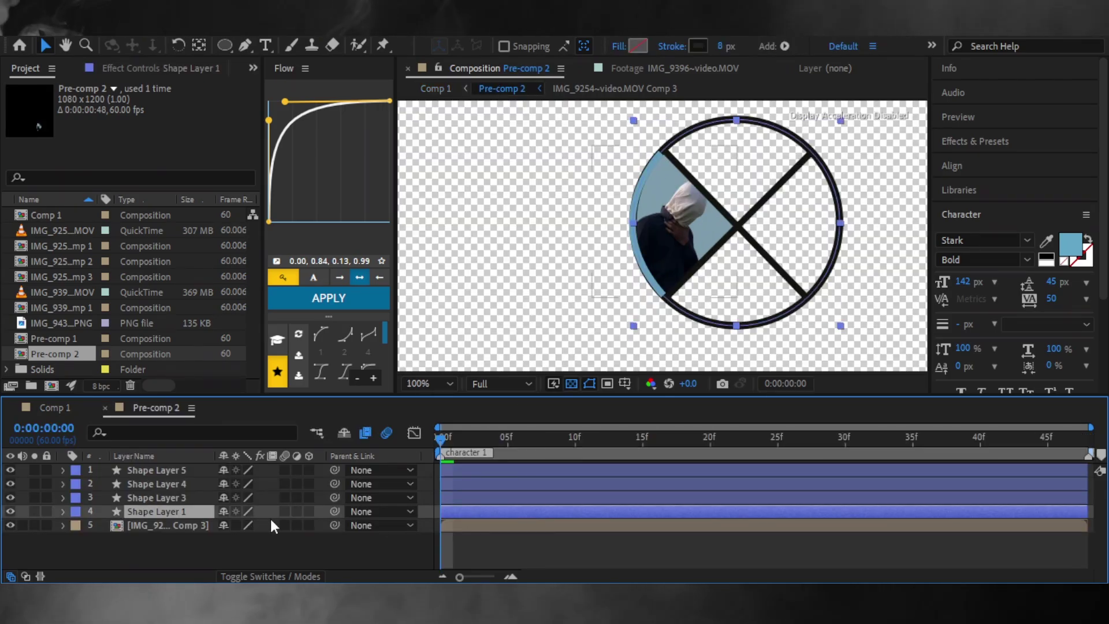
pyautogui.moveTo(191, 513); pyautogui.dragTo(463, 531)
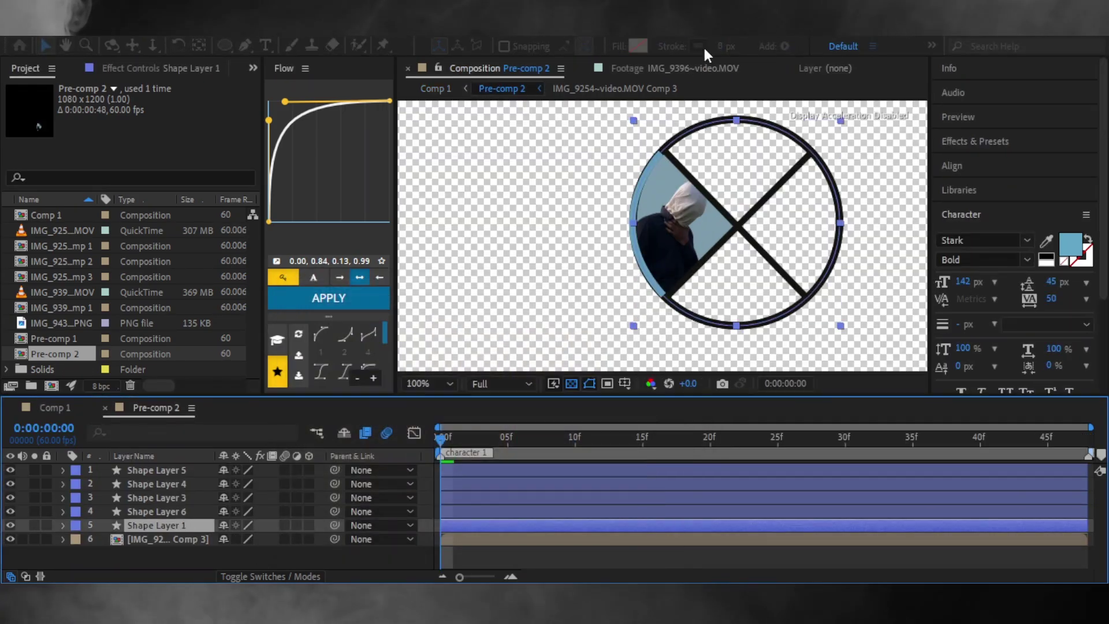
pyautogui.click(619, 46)
pyautogui.click(529, 346)
pyautogui.click(639, 46)
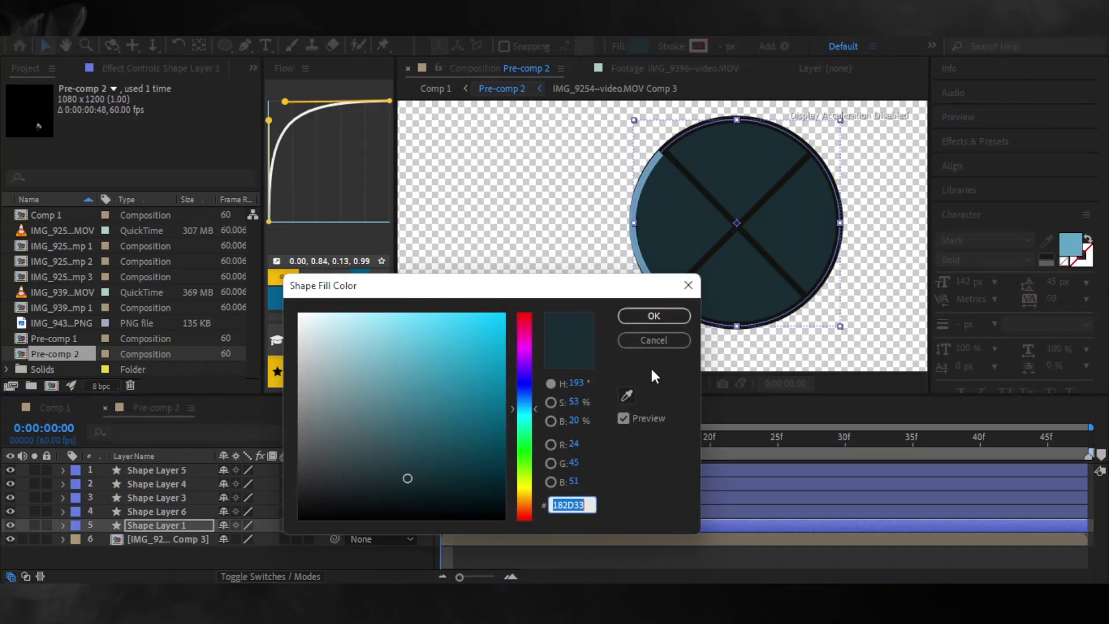
pyautogui.click(621, 395)
pyautogui.click(718, 240)
pyautogui.click(651, 314)
# - Lower the base circle's Opacity, then close Pre-comp 2 to return to Comp 1
pyautogui.hotkey('ctrl', 'Right')
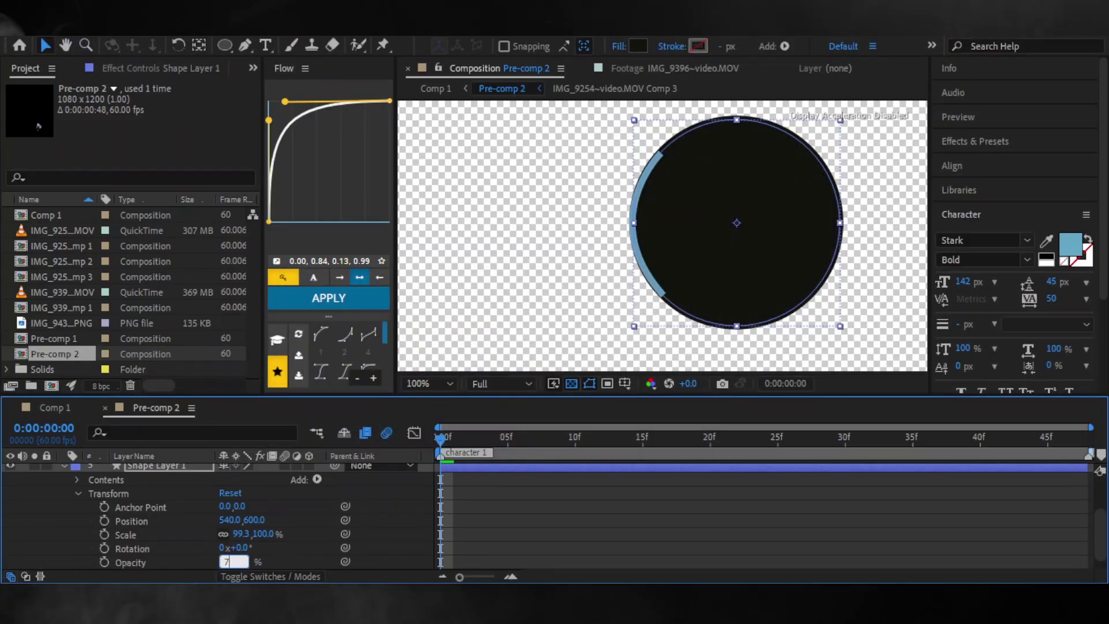
pyautogui.press('Return')
pyautogui.hotkey('ctrl', 'Left')
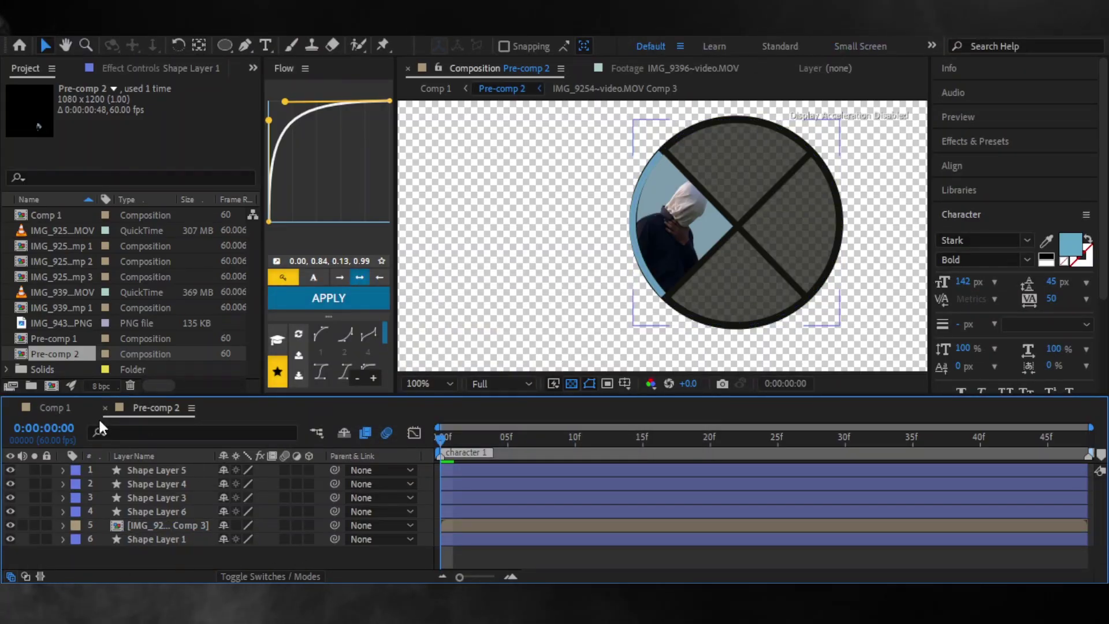
pyautogui.click(105, 407)
pyautogui.scroll(-2, 456, 312)
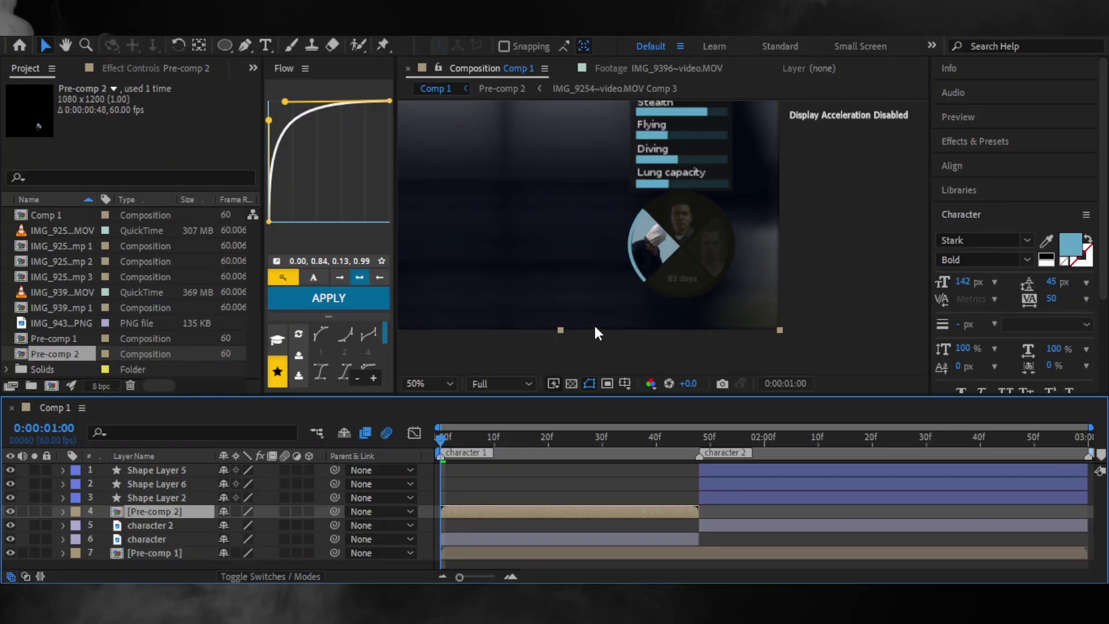
# - Shorten the character 2 layer's box from the bottom
pyautogui.click(658, 497)
pyautogui.click(663, 539)
pyautogui.scroll(2, 673, 276)
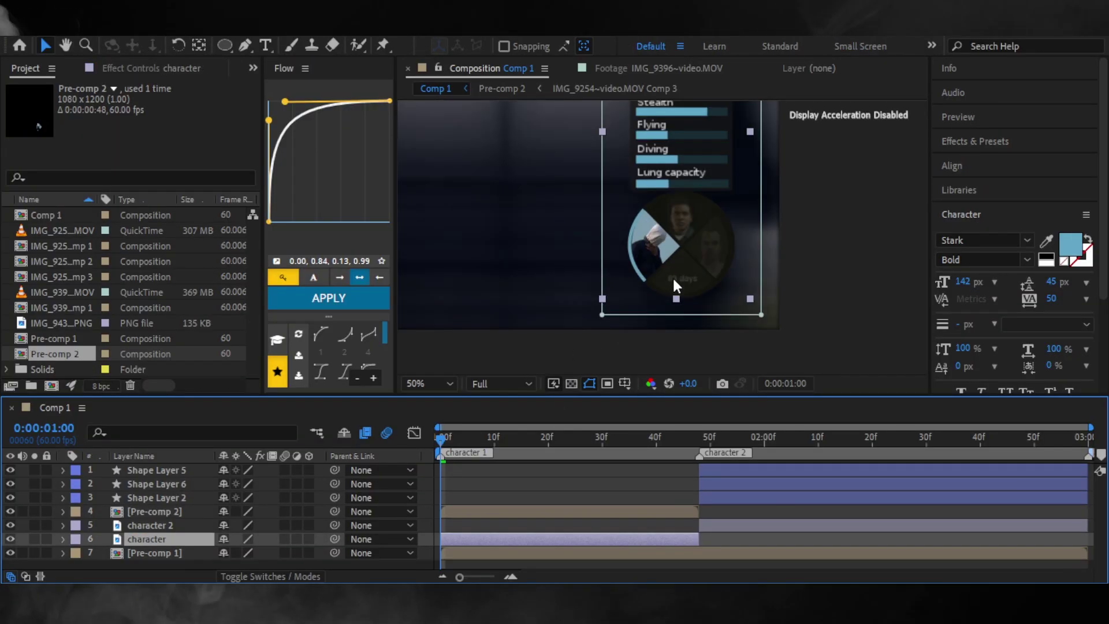
pyautogui.scroll(3, 697, 234)
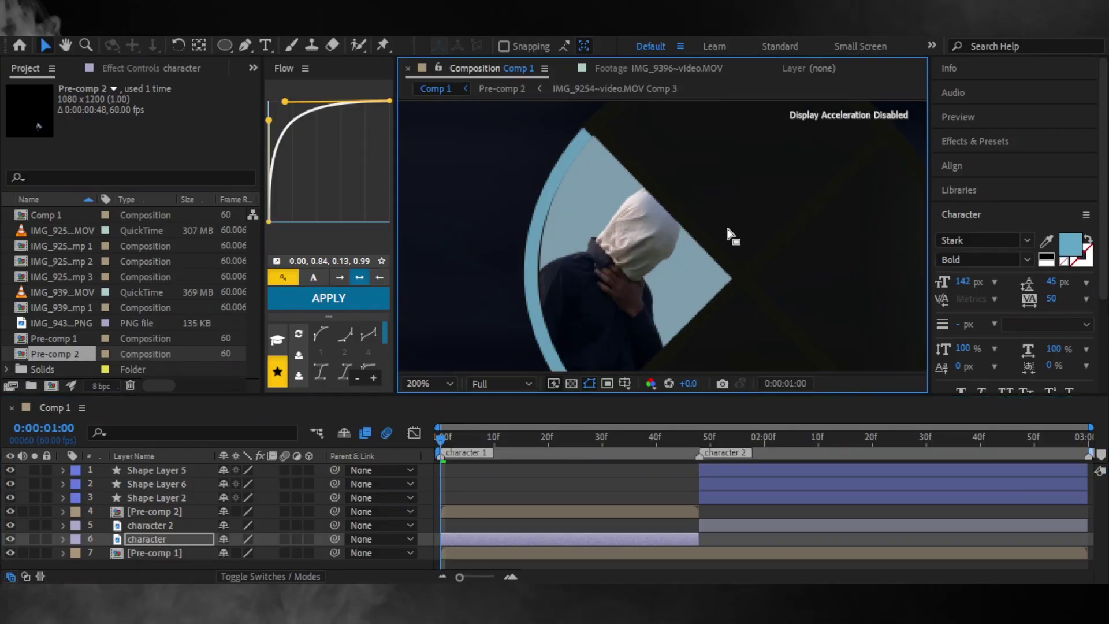
pyautogui.scroll(3, 725, 236)
pyautogui.scroll(-8, 668, 317)
pyautogui.click(743, 525)
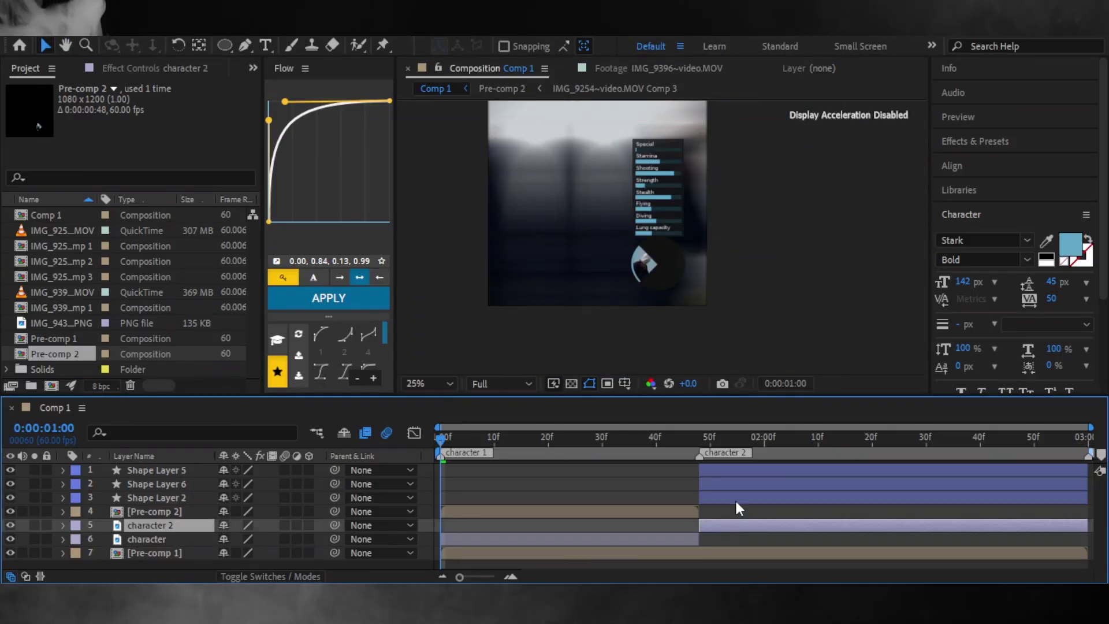
pyautogui.scroll(5, 587, 296)
pyautogui.scroll(-2, 647, 313)
pyautogui.moveTo(649, 314); pyautogui.dragTo(648, 247)
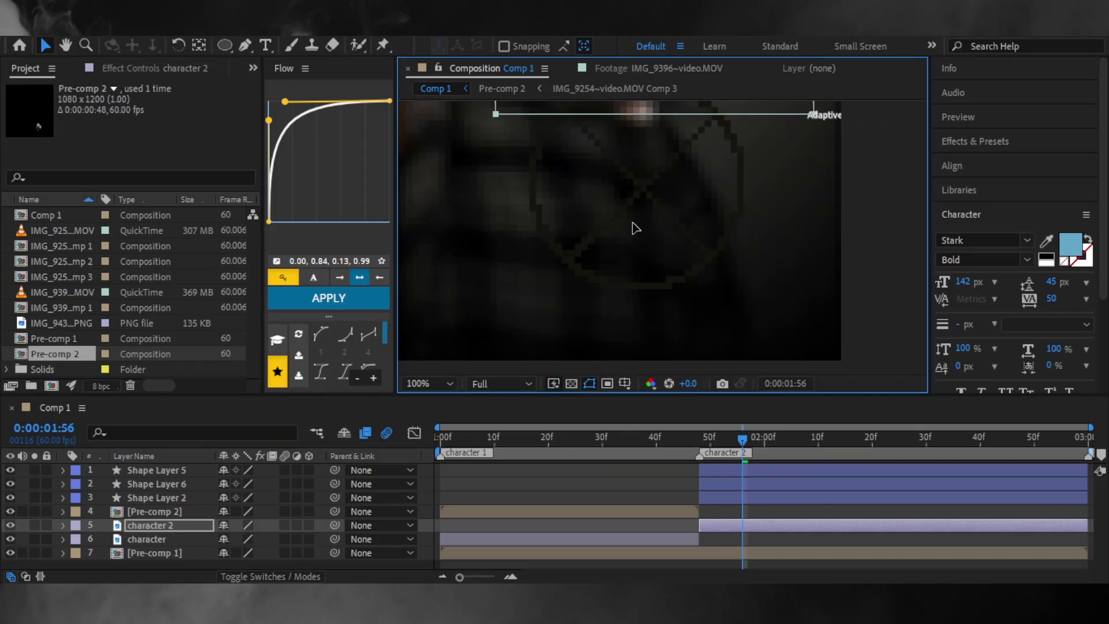
pyautogui.scroll(2, 616, 228)
pyautogui.scroll(-2, 616, 226)
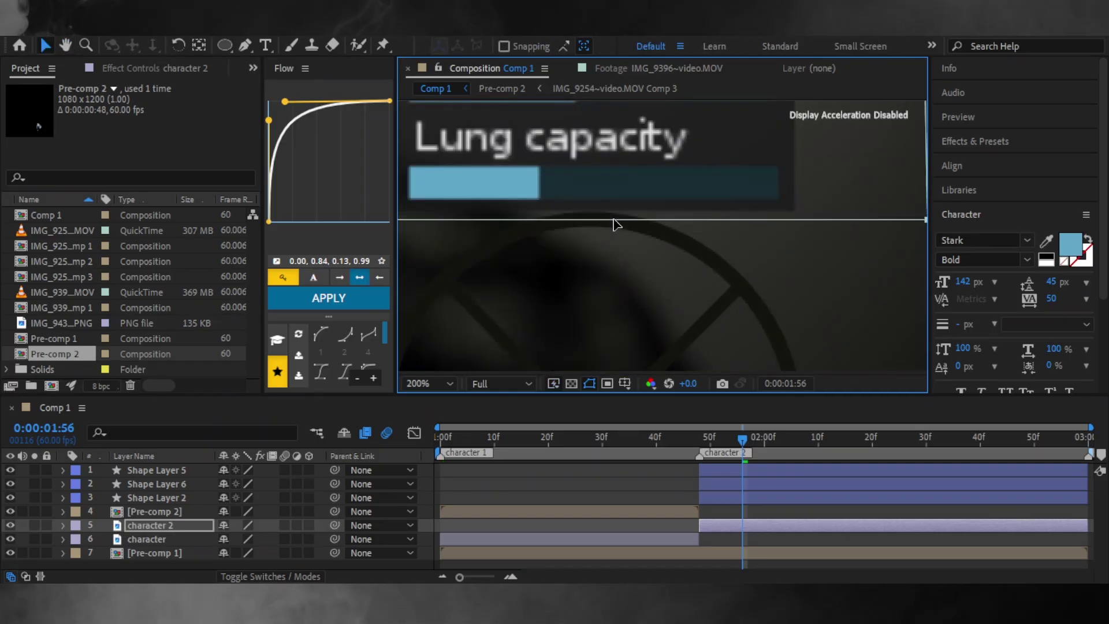
pyautogui.scroll(-2, 615, 227)
# - At 0:00:01:25, raise the character layer's Y Position to 391
pyautogui.click(147, 539)
pyautogui.click(62, 539)
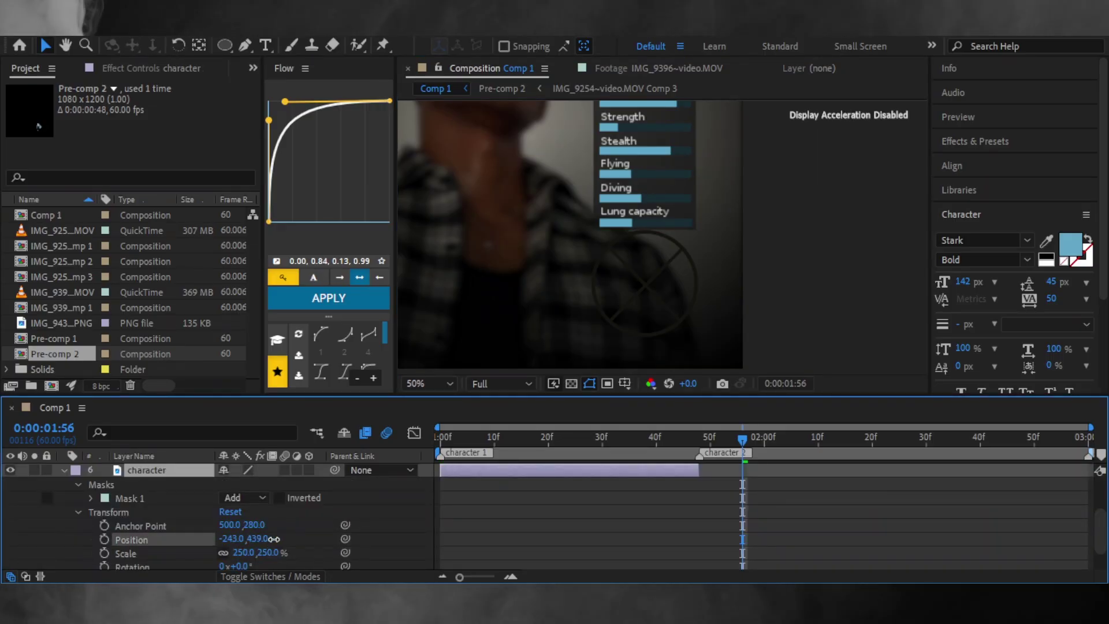
pyautogui.click(573, 456)
pyautogui.moveTo(257, 539); pyautogui.dragTo(250, 537)
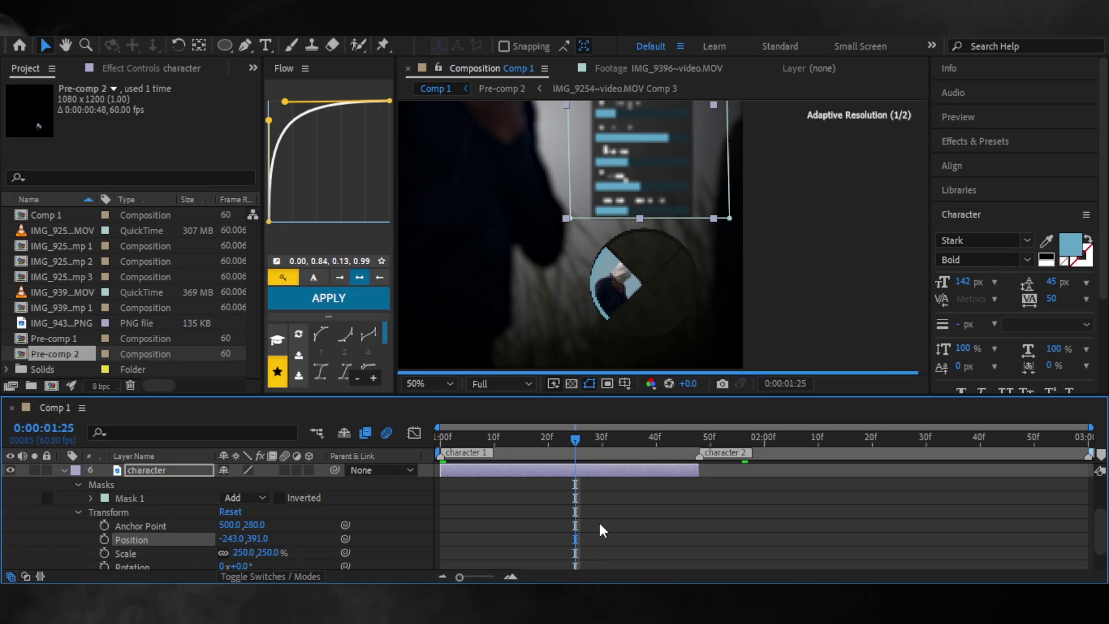
pyautogui.scroll(-4, 615, 342)
pyautogui.scroll(2, 607, 349)
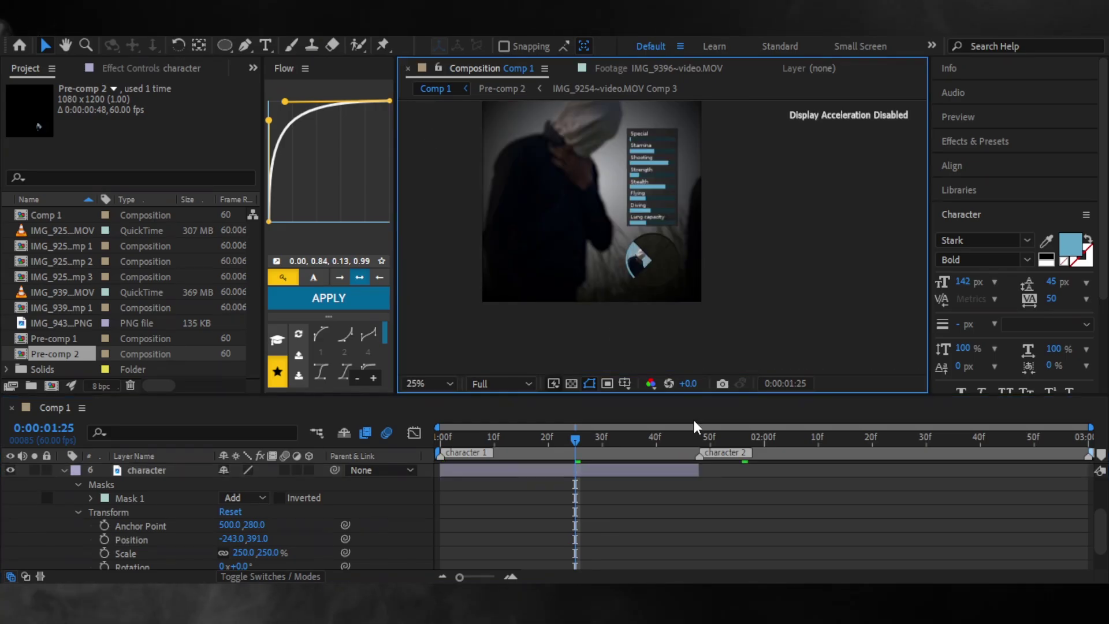
pyautogui.scroll(2, 751, 491)
pyautogui.click(791, 437)
pyautogui.click(61, 501)
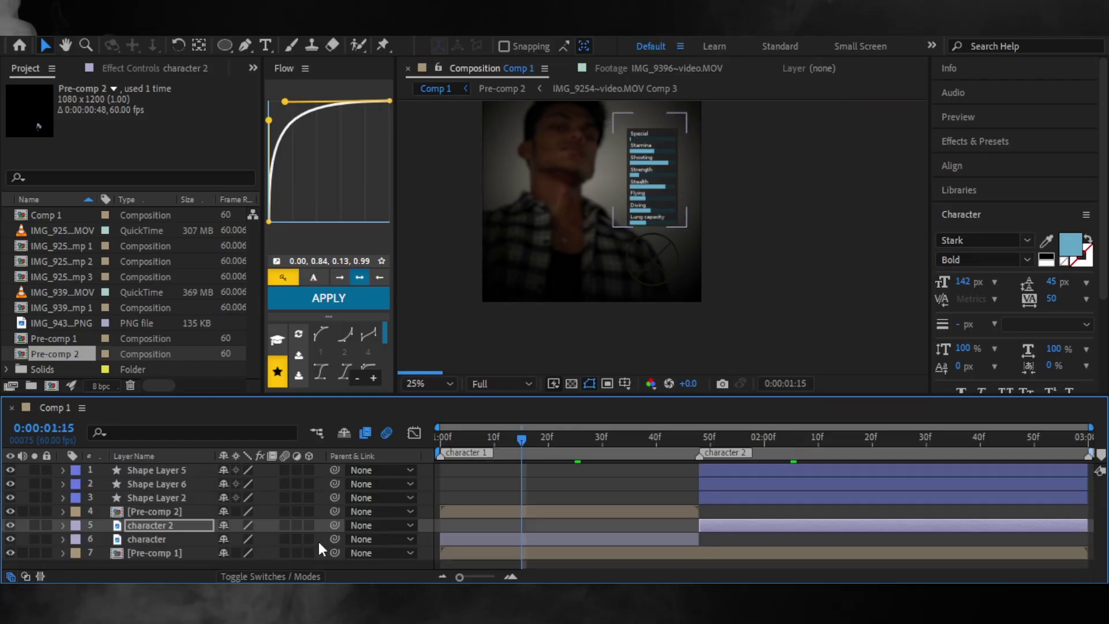
# - Pre-compose the character layer into character Comp 1 and begin a Pen shape at the Lung capacity bar
pyautogui.click(319, 541)
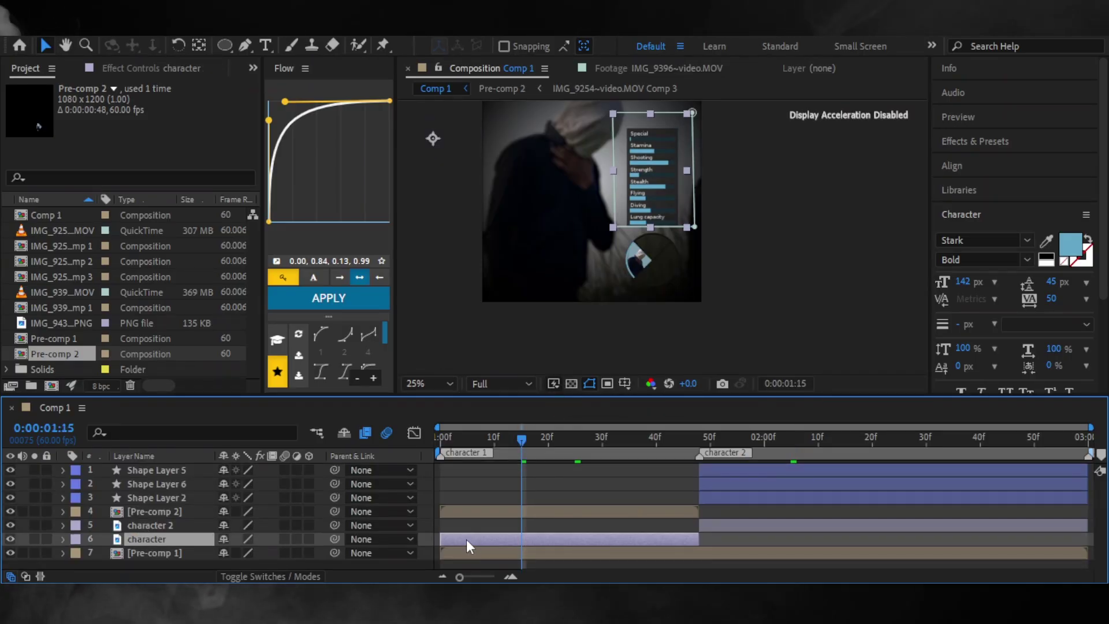
pyautogui.hotkey('ctrl', 'shift', 'c')
pyautogui.press('Return')
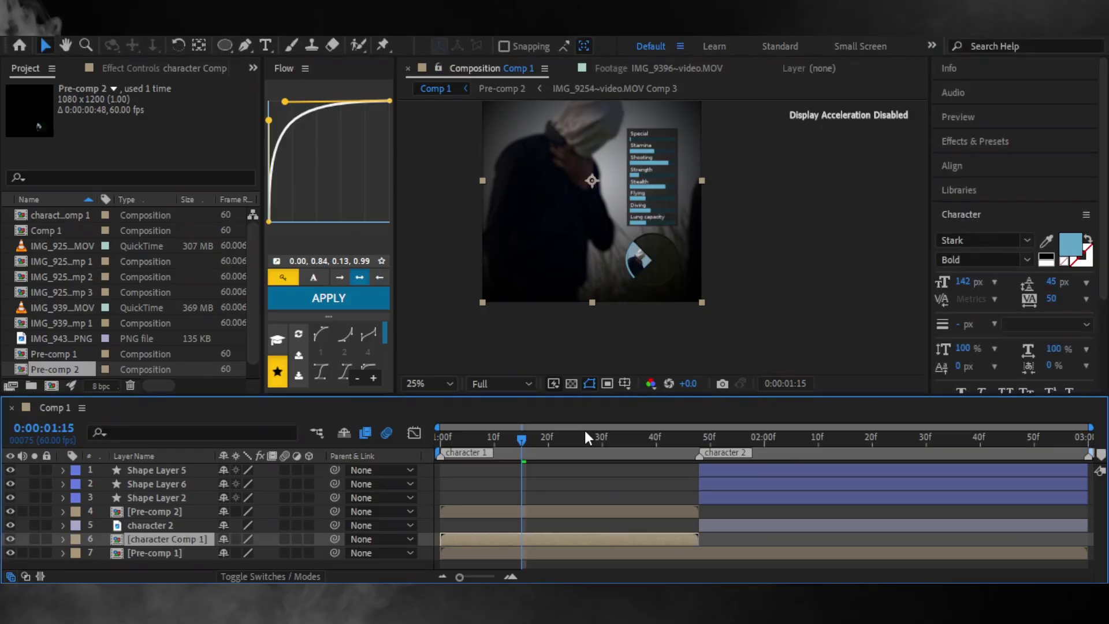
pyautogui.moveTo(735, 279); pyautogui.dragTo(470, 141)
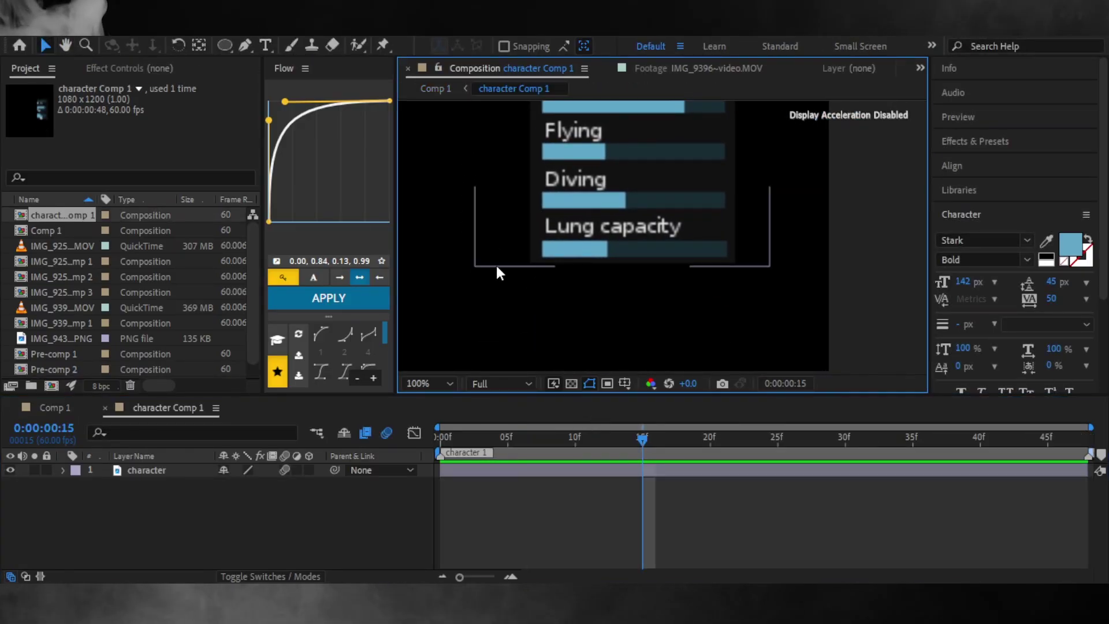
pyautogui.scroll(2, 495, 263)
pyautogui.scroll(2, 570, 296)
pyautogui.click(502, 469)
pyautogui.press('Home')
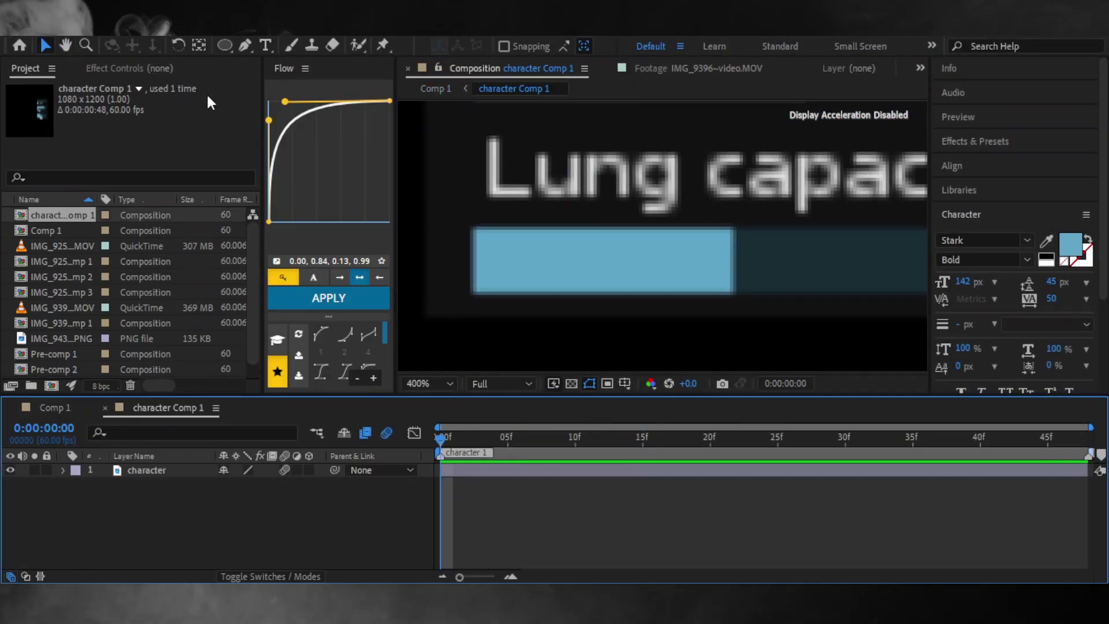
pyautogui.press('g')
pyautogui.click(470, 224)
# - Finish the rectangle over the Lung capacity bar and fill it light blue
pyautogui.click(733, 226)
pyautogui.click(732, 293)
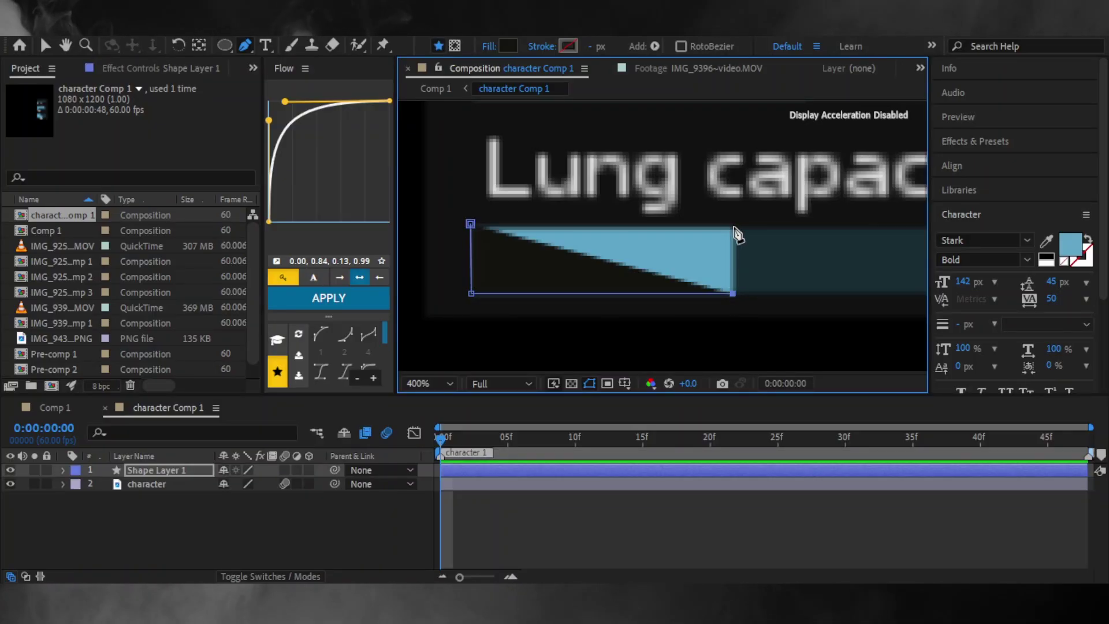
pyautogui.click(472, 293)
pyautogui.click(508, 45)
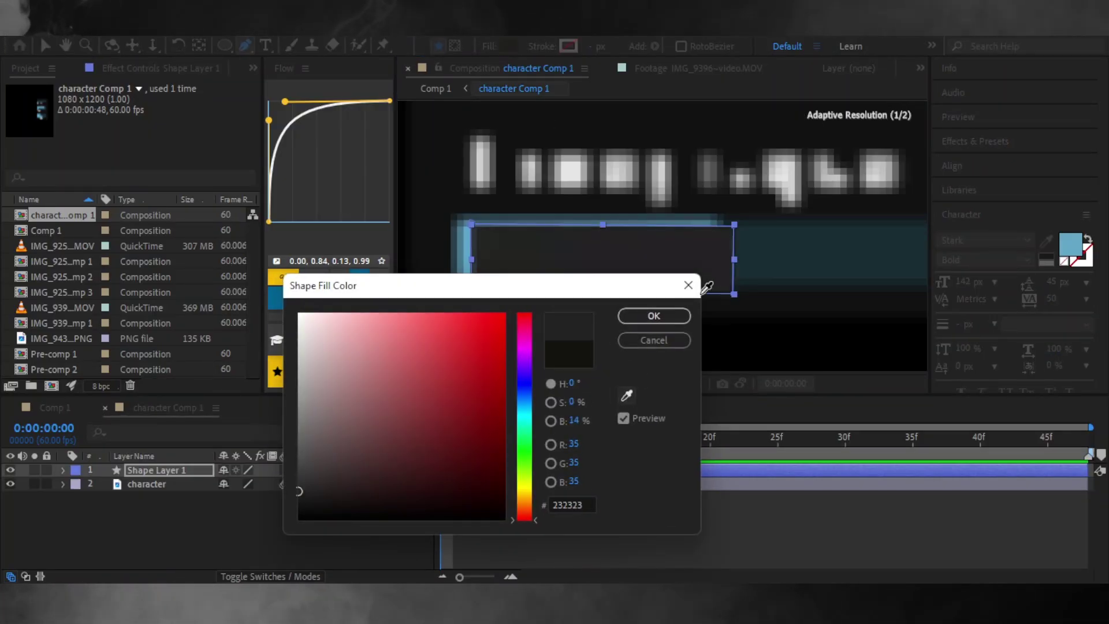
pyautogui.click(651, 315)
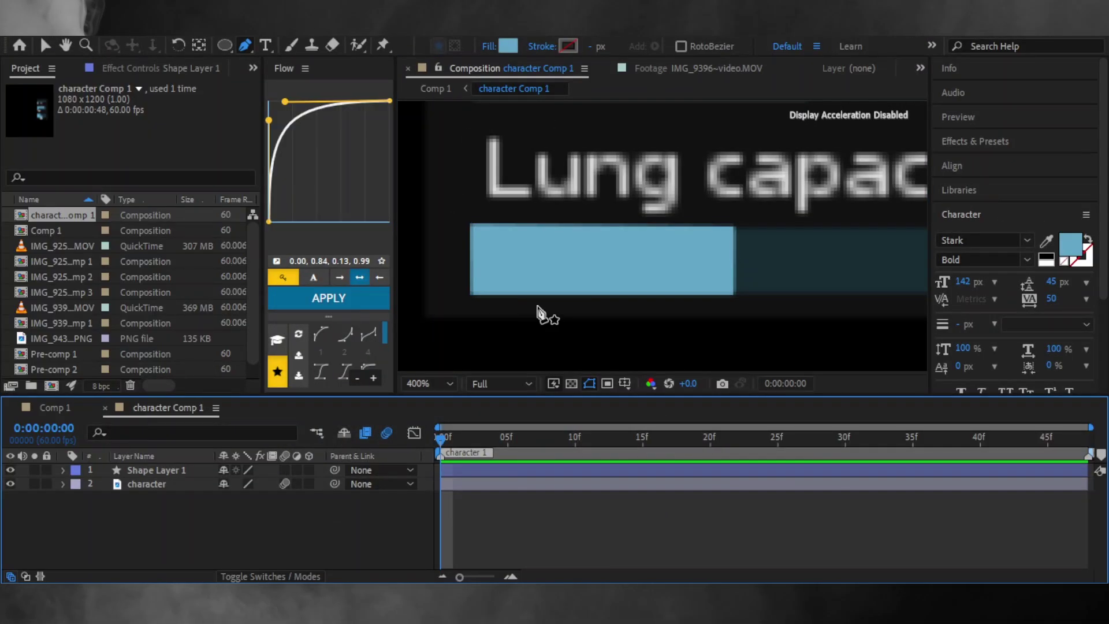
# - Draw a track rectangle over the bar's empty remainder and fill it dark teal #182D33
pyautogui.press(',')
pyautogui.rightClick(443, 496)
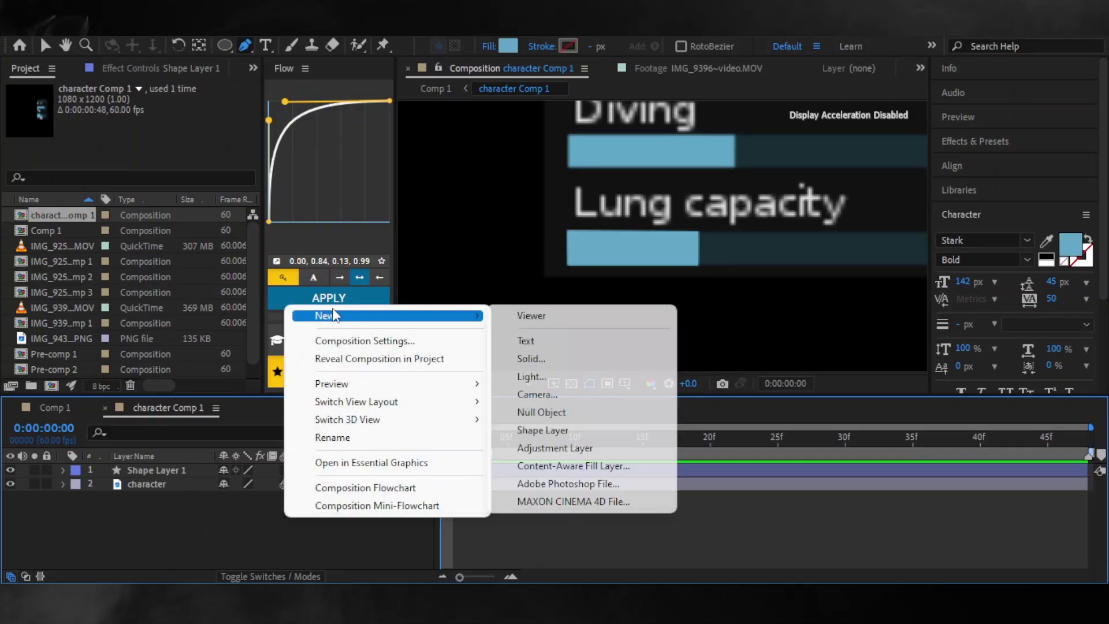
pyautogui.click(611, 314)
pyautogui.click(745, 233)
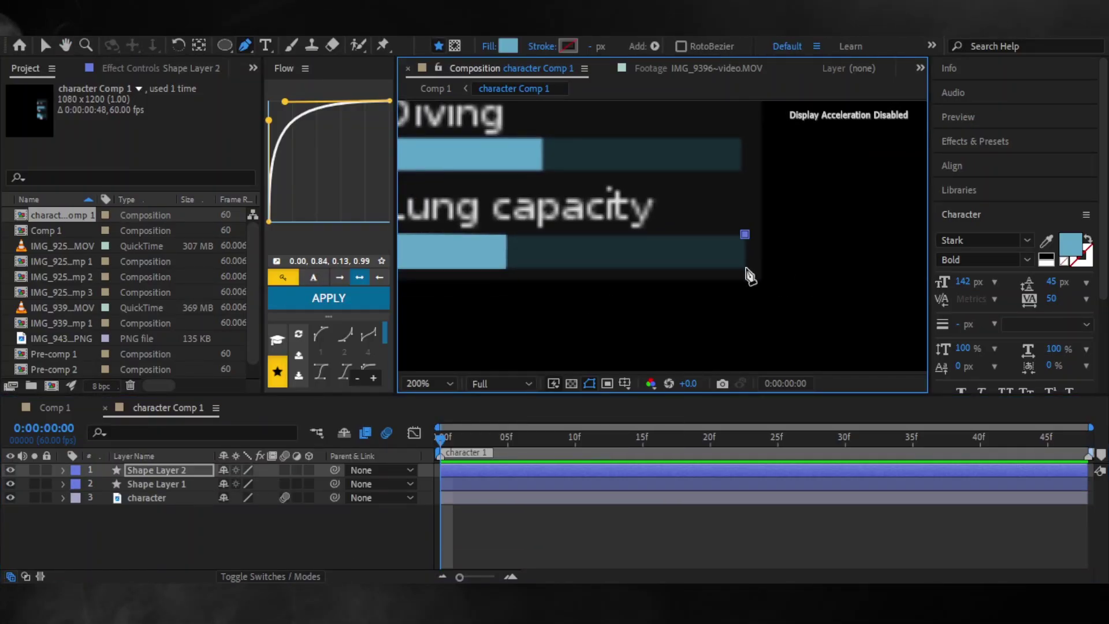
pyautogui.click(506, 267)
pyautogui.click(505, 232)
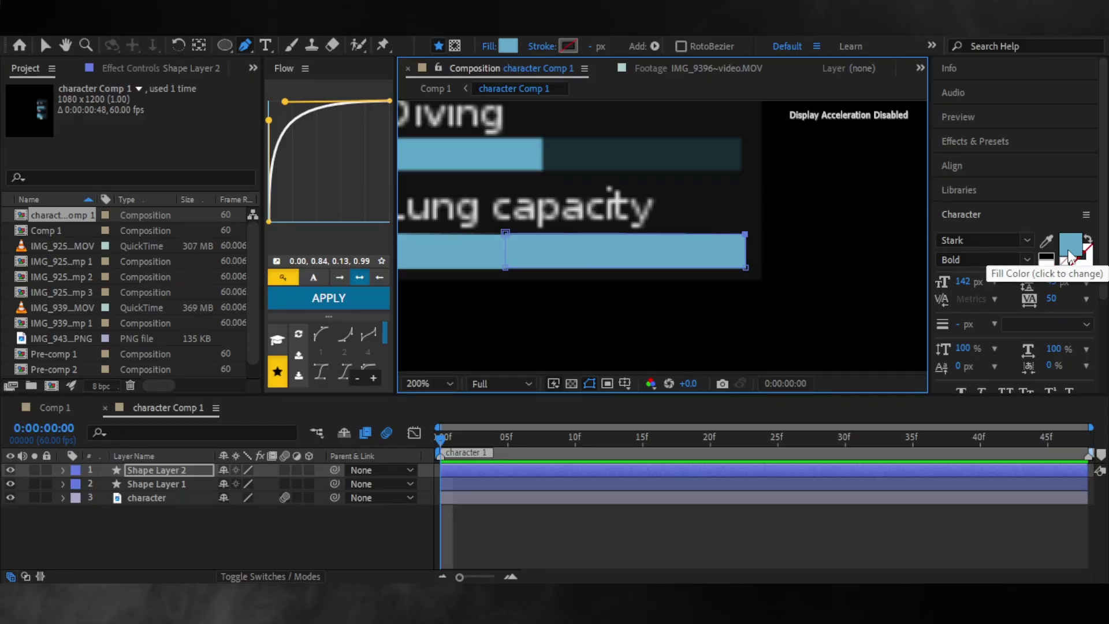
pyautogui.click(1046, 240)
pyautogui.click(509, 46)
pyautogui.click(406, 475)
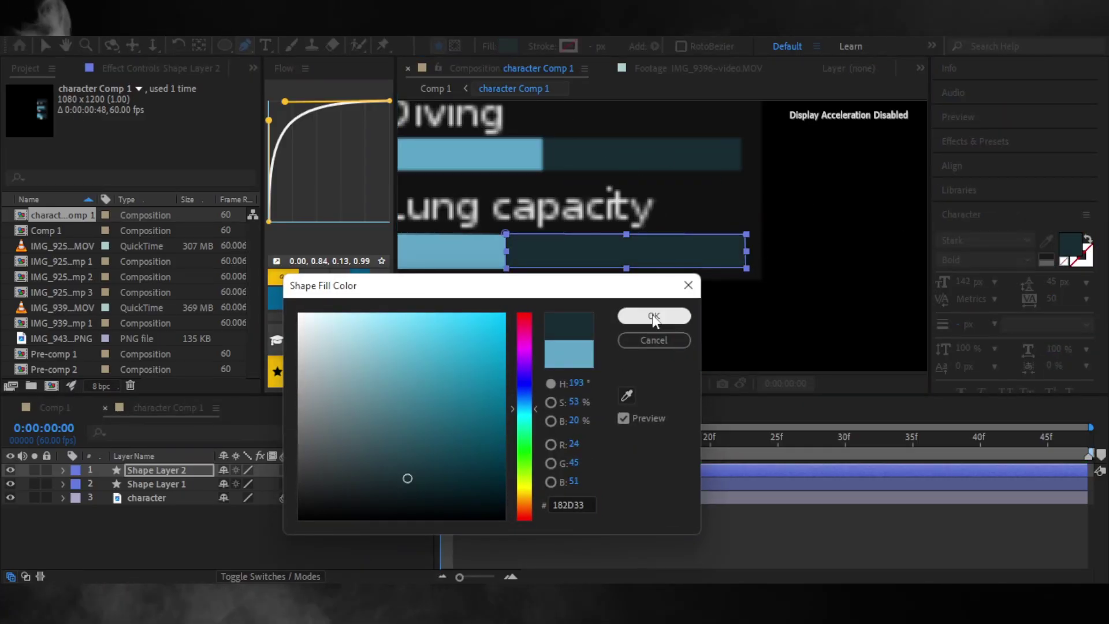
pyautogui.click(653, 314)
# - Duplicate the dark track shape and select the copy's Position value
pyautogui.scroll(-2, 564, 322)
pyautogui.click(487, 469)
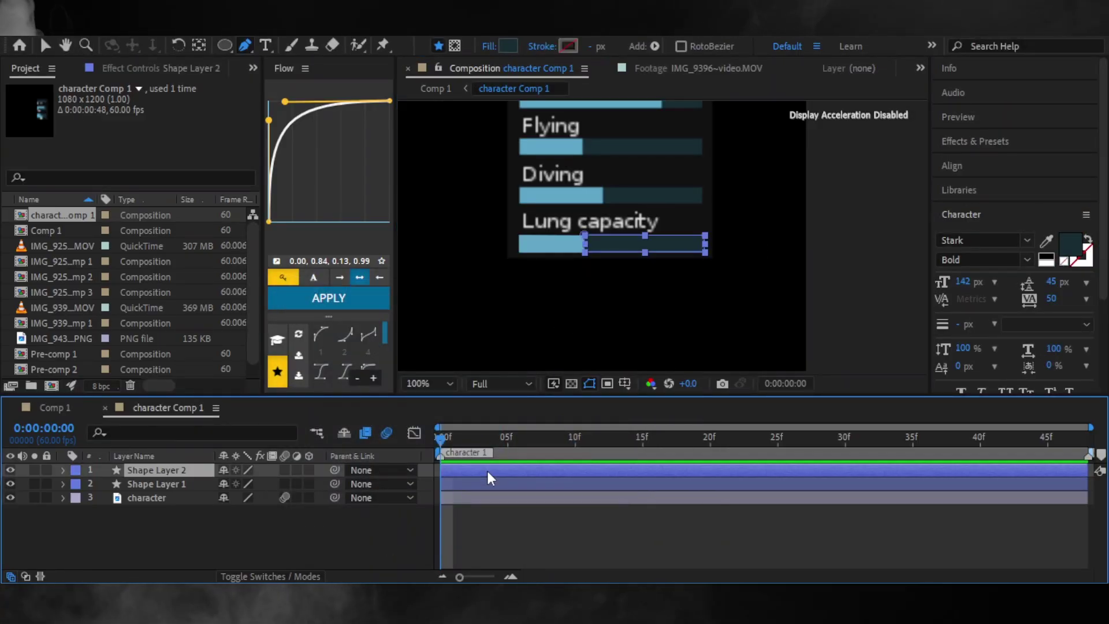
pyautogui.hotkey('ctrl', 'd')
pyautogui.click(77, 498)
pyautogui.click(131, 520)
# - Shift the first track copy down a row, then place a new duplicate on the Diving row
pyautogui.scroll(4, 693, 248)
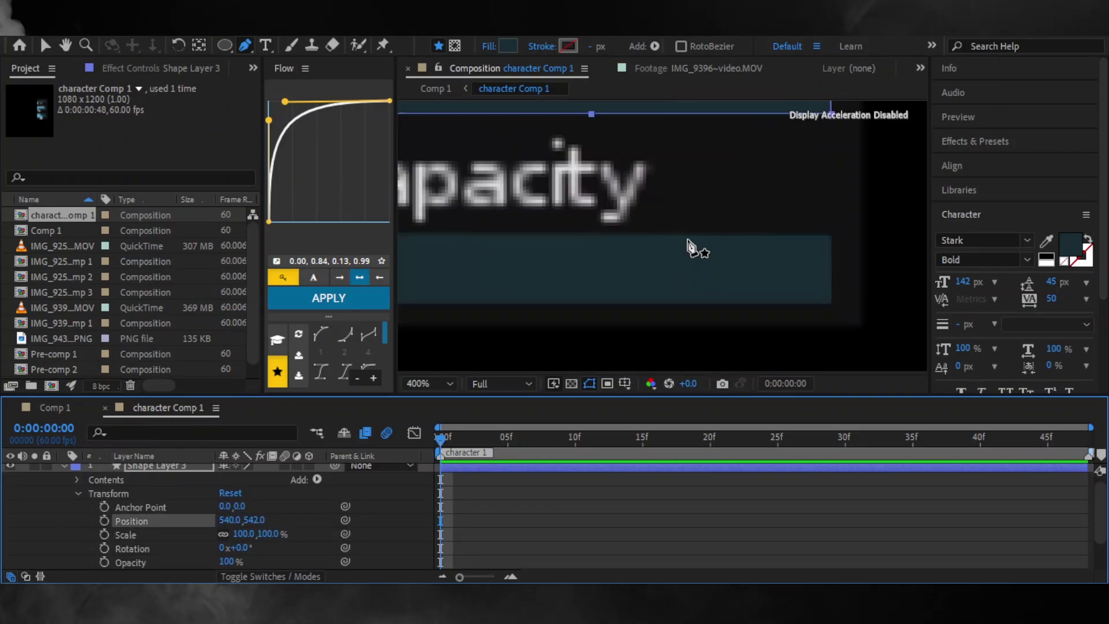
pyautogui.moveTo(693, 249); pyautogui.dragTo(694, 349)
pyautogui.moveTo(252, 524); pyautogui.dragTo(261, 525)
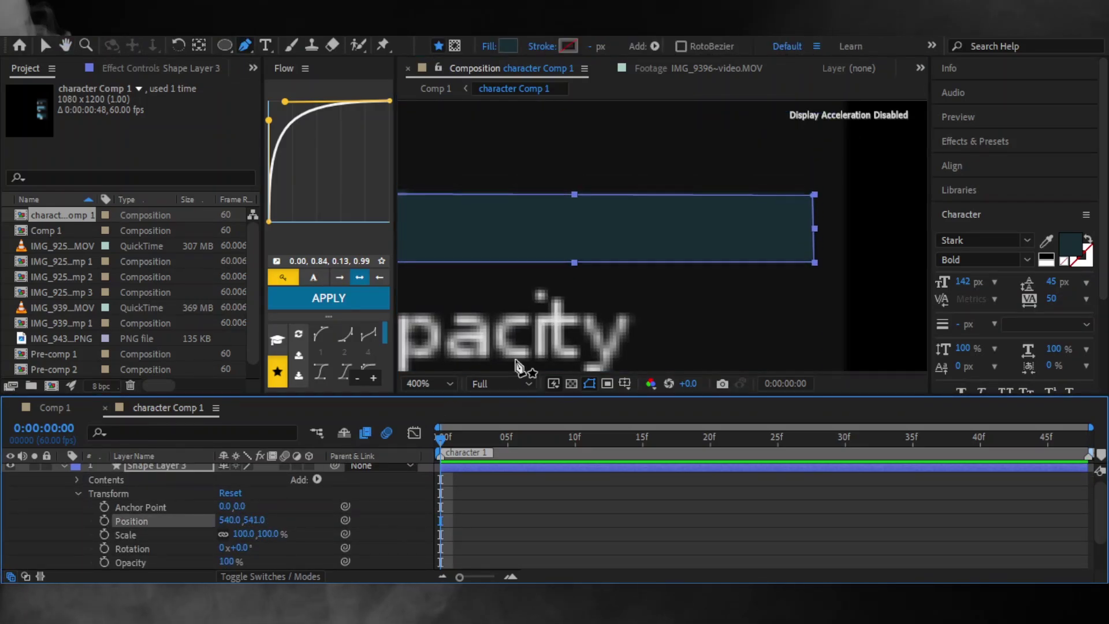
pyautogui.press(',')
pyautogui.click(62, 469)
pyautogui.hotkey('ctrl', 'd')
pyautogui.click(63, 469)
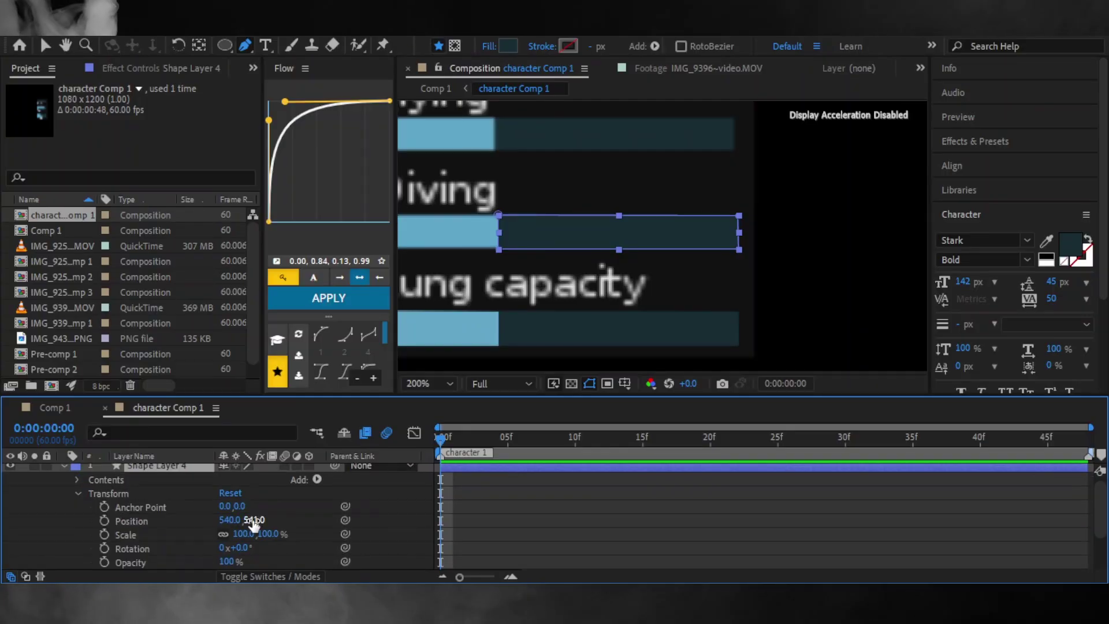
pyautogui.moveTo(254, 520); pyautogui.dragTo(236, 520)
pyautogui.scroll(2, 641, 298)
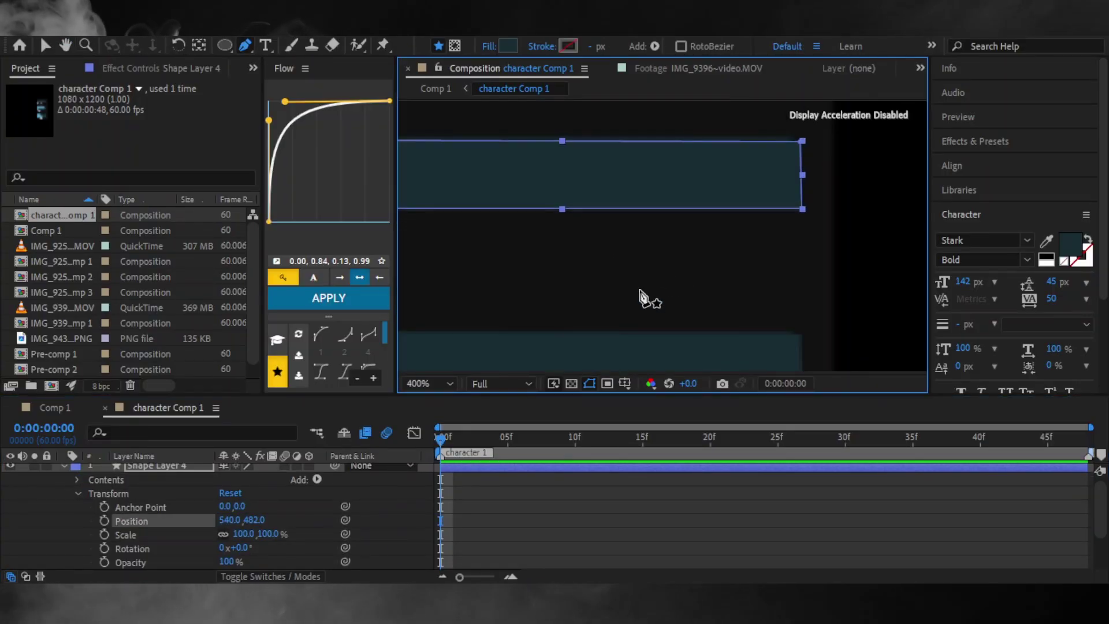
pyautogui.scroll(-2, 642, 297)
# - Duplicate the dark bar again, raise it onto the next stat row, and make another copy
pyautogui.click(64, 469)
pyautogui.hotkey('ctrl', 'd')
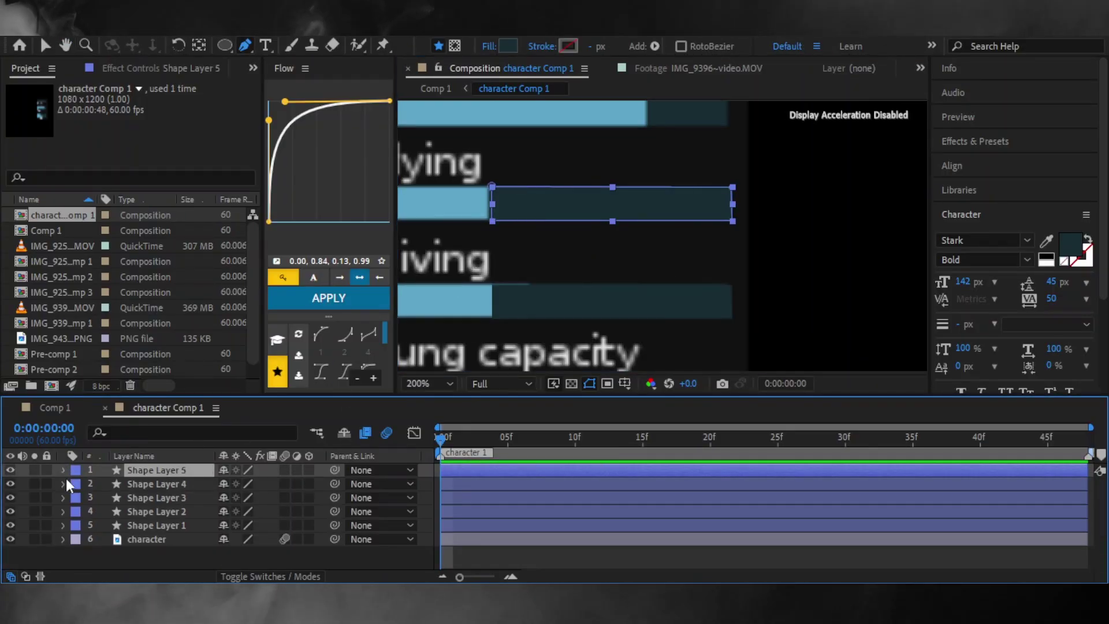
pyautogui.click(64, 468)
pyautogui.moveTo(240, 527); pyautogui.dragTo(220, 527)
pyautogui.scroll(2, 619, 291)
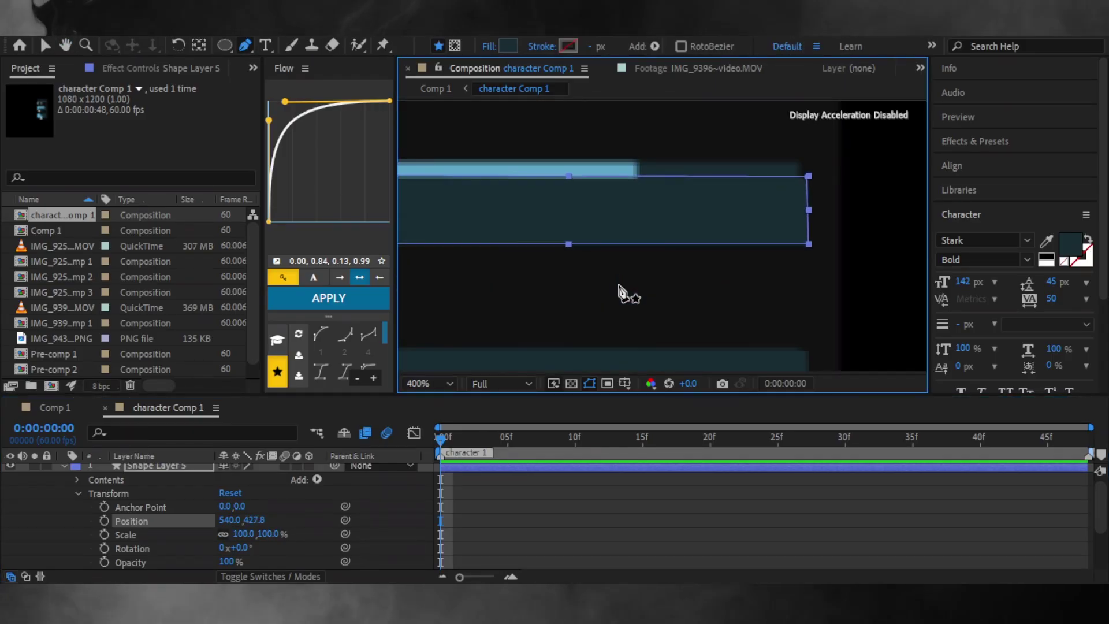
pyautogui.press('Up')
pyautogui.press('Up')
pyautogui.press('Up')
pyautogui.scroll(-2, 621, 293)
pyautogui.click(64, 469)
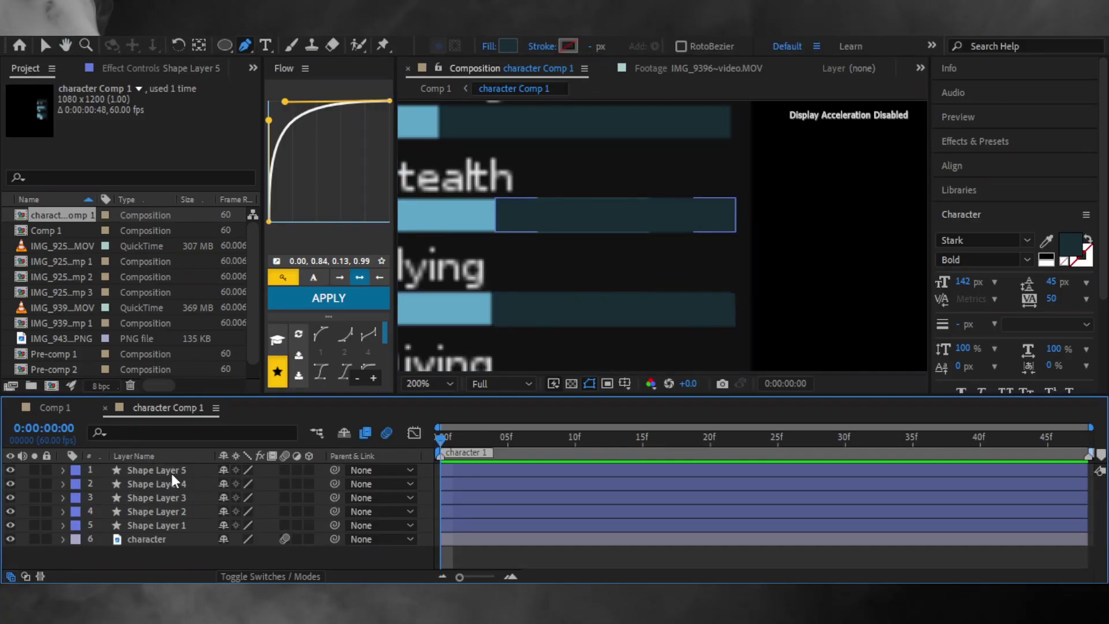
pyautogui.hotkey('ctrl', 'd')
pyautogui.click(64, 469)
pyautogui.click(78, 498)
pyautogui.scroll(2, 639, 173)
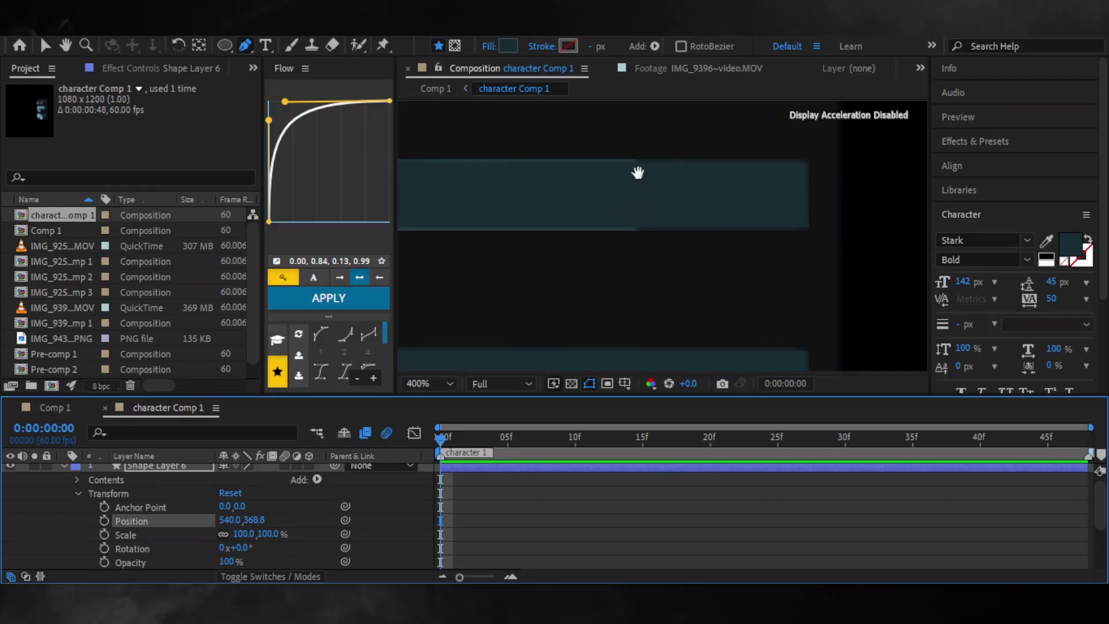
pyautogui.scroll(-2, 631, 294)
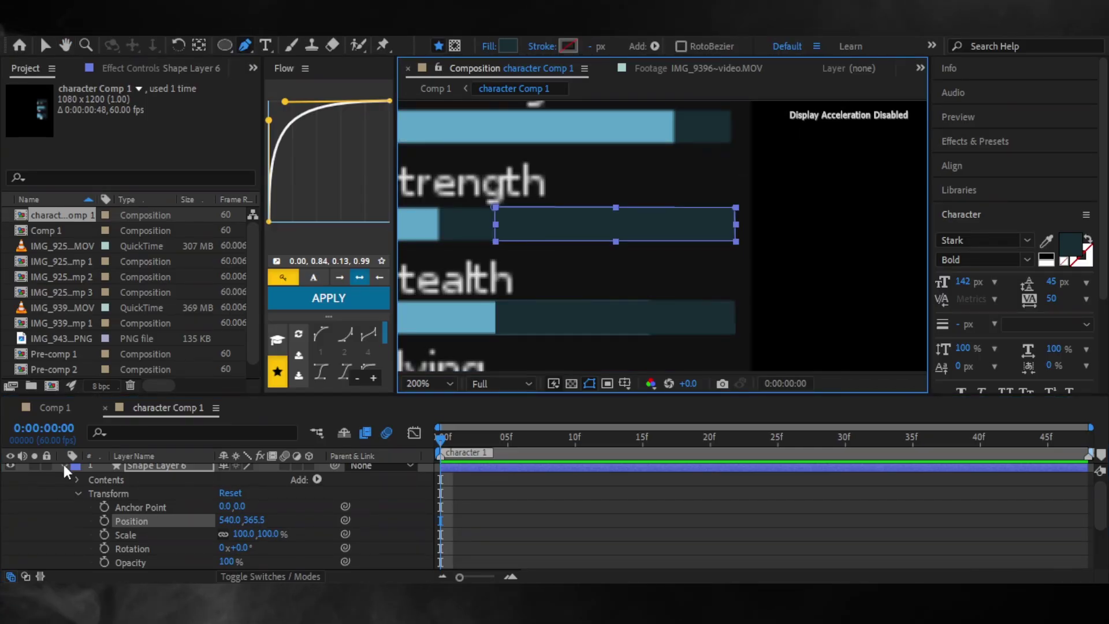
# - Add dark bar copies positioned on the Shooting and Stamina rows
pyautogui.click(63, 466)
pyautogui.hotkey('ctrl', 'd')
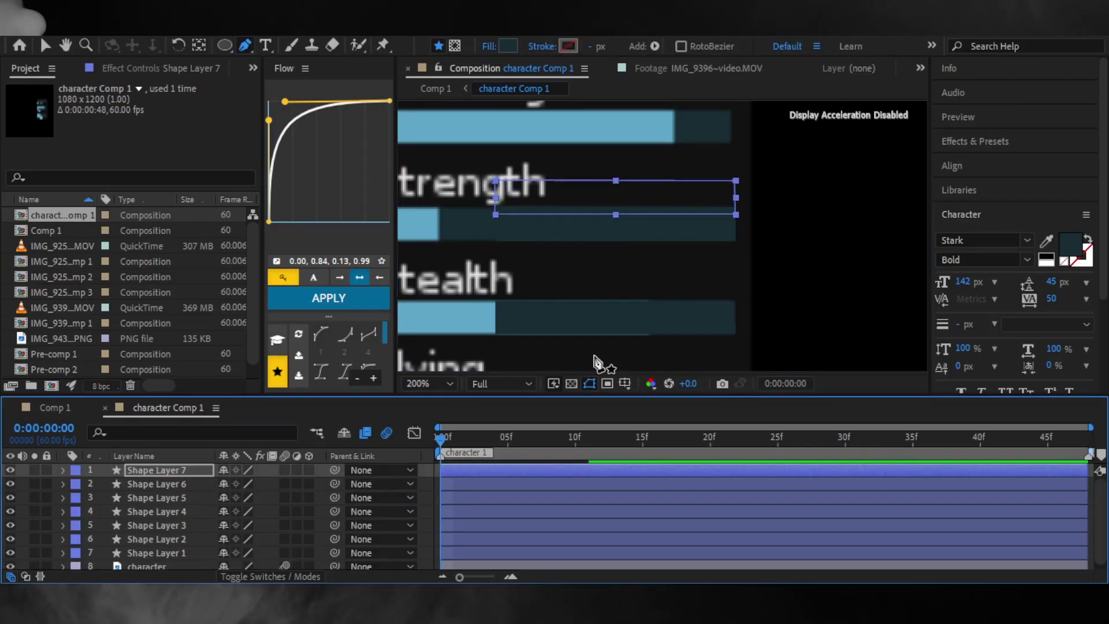
pyautogui.click(64, 469)
pyautogui.click(78, 493)
pyautogui.moveTo(257, 519); pyautogui.dragTo(220, 520)
pyautogui.moveTo(615, 204); pyautogui.dragTo(604, 308)
pyautogui.press('Up')
pyautogui.press('Up')
pyautogui.press('Up')
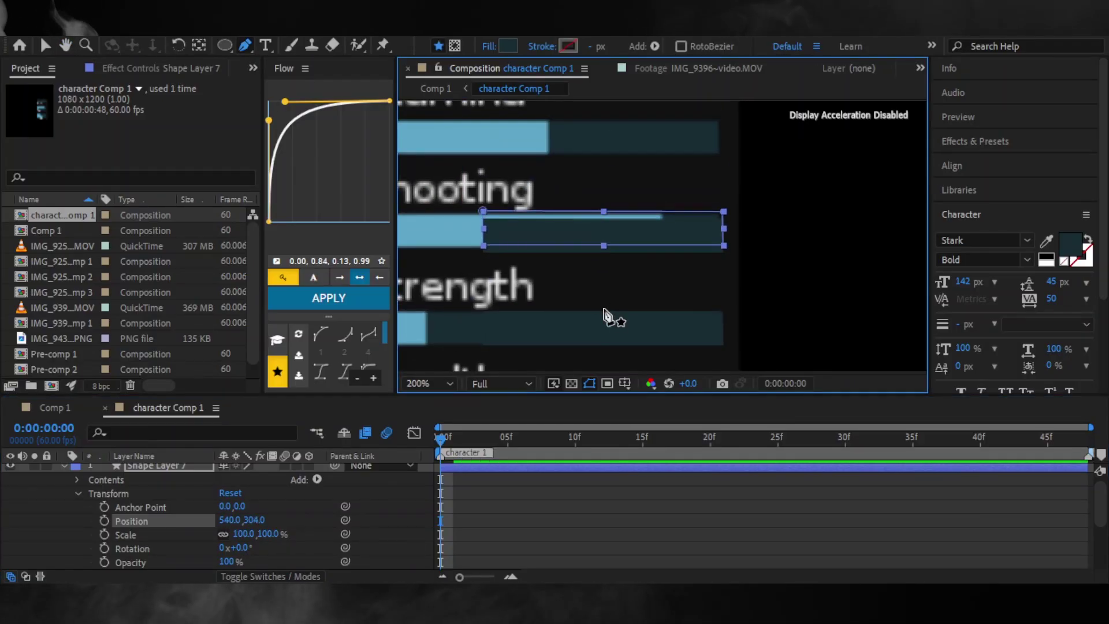
pyautogui.click(61, 466)
pyautogui.hotkey('ctrl', 'd')
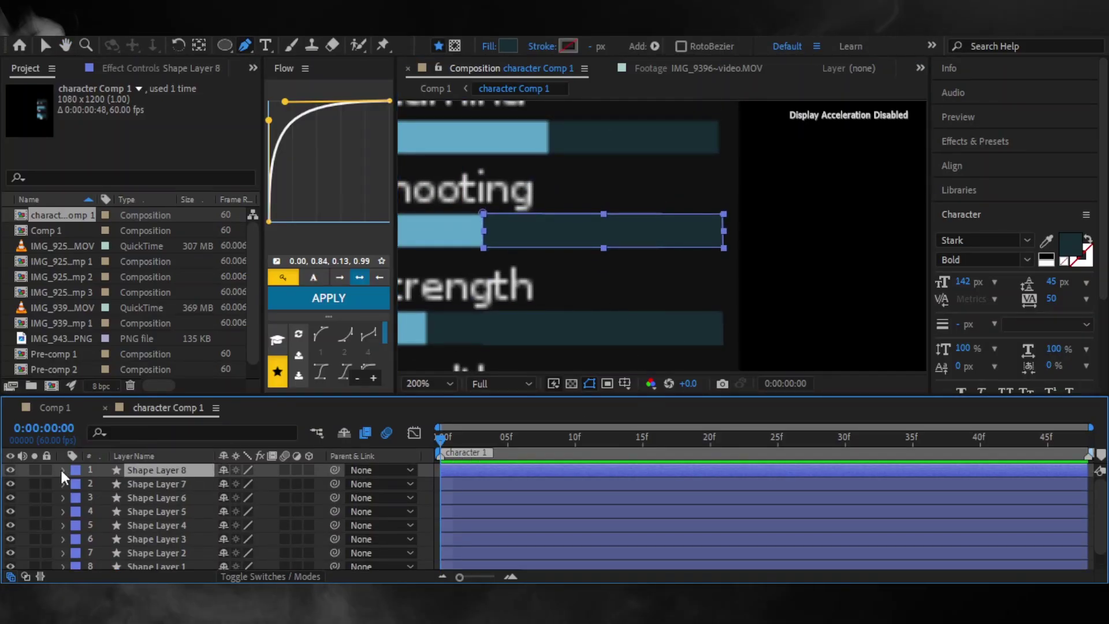
pyautogui.click(64, 466)
pyautogui.click(78, 493)
pyautogui.moveTo(249, 520); pyautogui.dragTo(203, 520)
pyautogui.scroll(2, 578, 200)
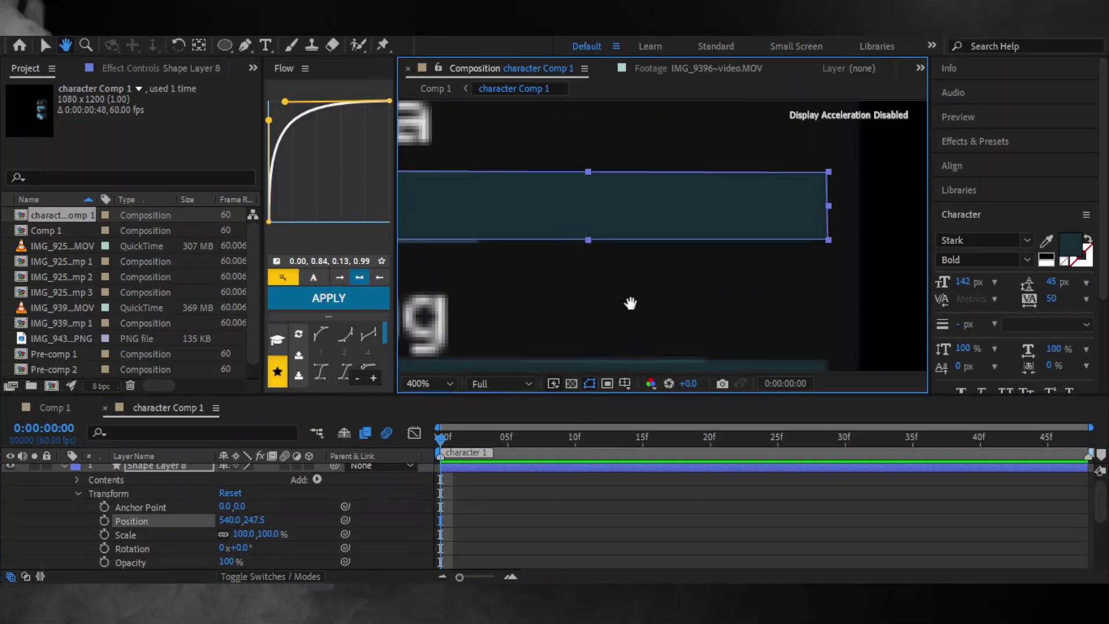
pyautogui.scroll(-2, 646, 342)
# - Add a final dark bar copy on the Special row and collapse the top layer
pyautogui.click(64, 466)
pyautogui.hotkey('ctrl', 'd')
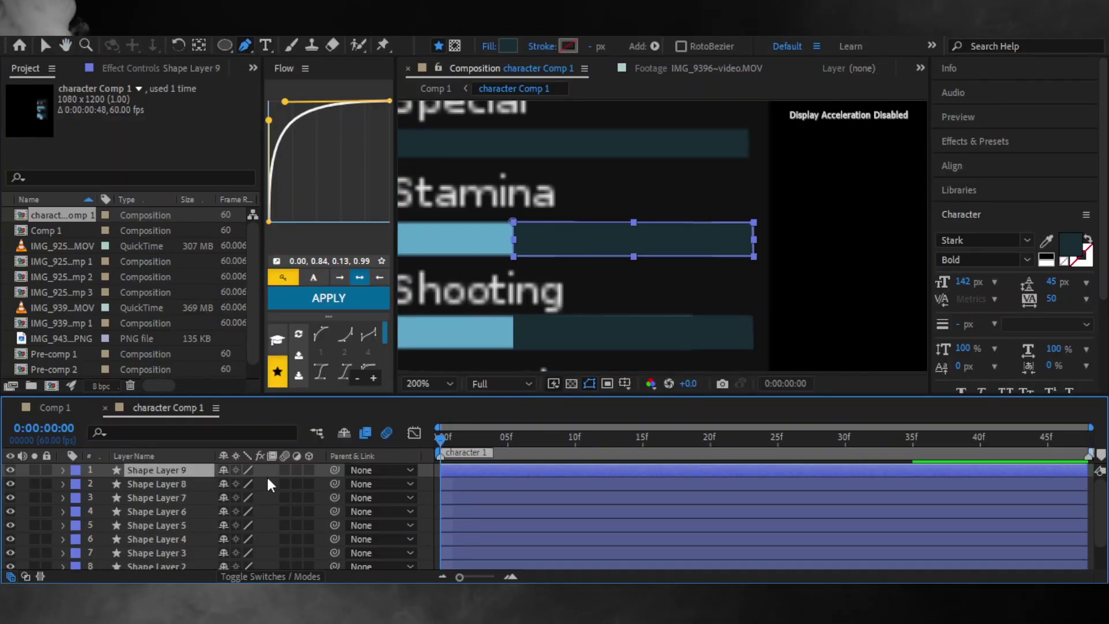
pyautogui.click(63, 470)
pyautogui.click(77, 498)
pyautogui.moveTo(254, 520); pyautogui.dragTo(226, 520)
pyautogui.moveTo(598, 244); pyautogui.dragTo(601, 363)
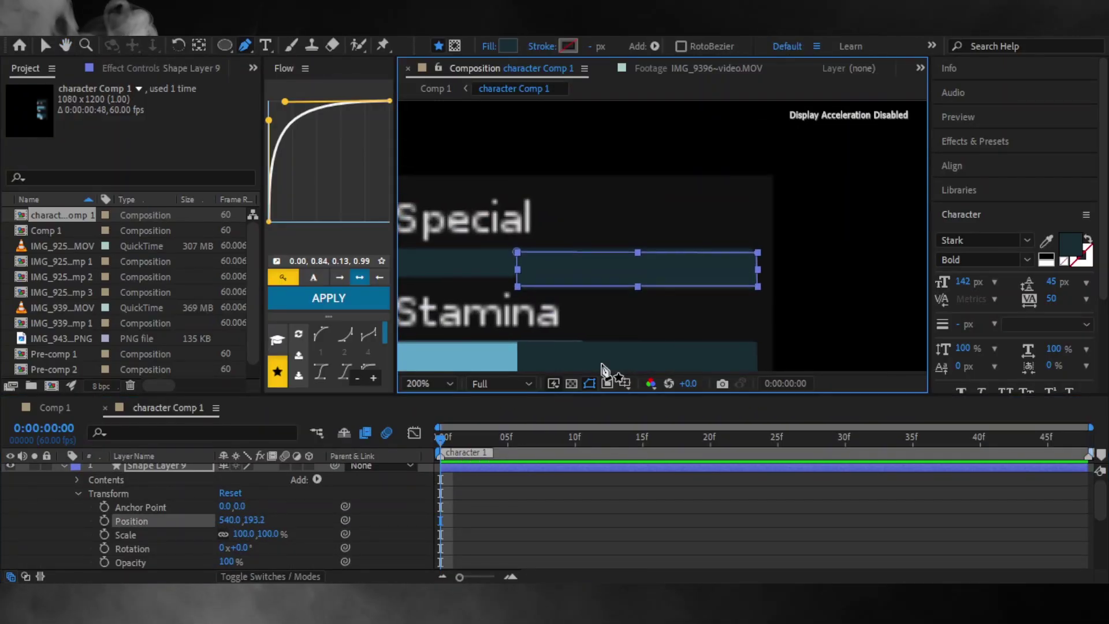
pyautogui.scroll(-2, 458, 262)
pyautogui.press('v')
pyautogui.click(462, 337)
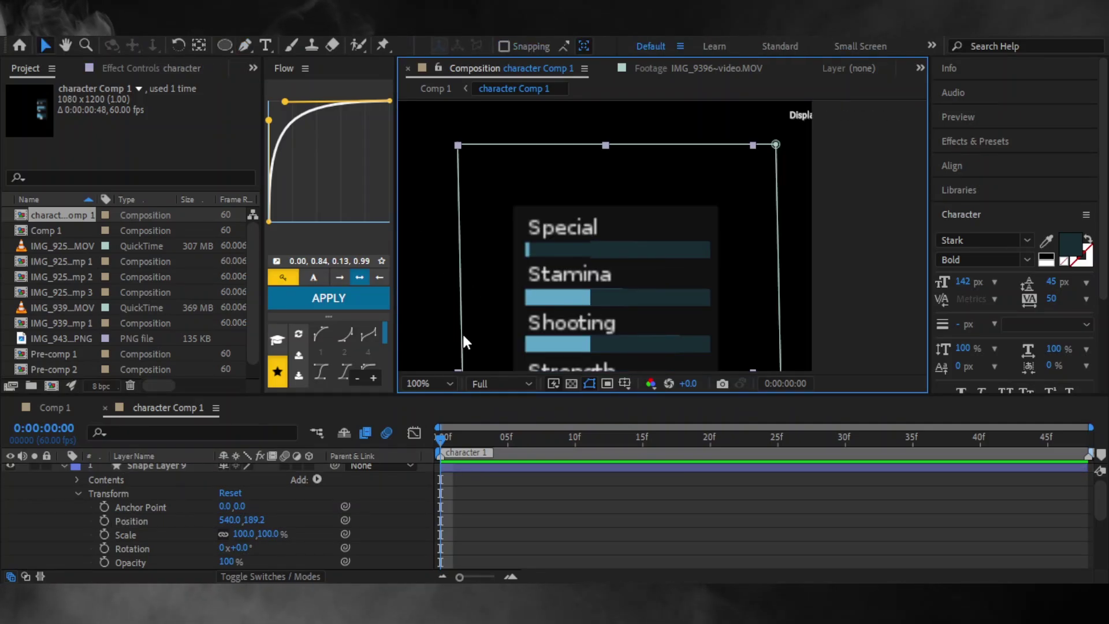
pyautogui.scroll(-3, 744, 180)
pyautogui.scroll(-3, 744, 181)
pyautogui.click(63, 466)
# - Enable keyframing on the Lung capacity bar's Path 1 and move to the composition's end
pyautogui.click(647, 312)
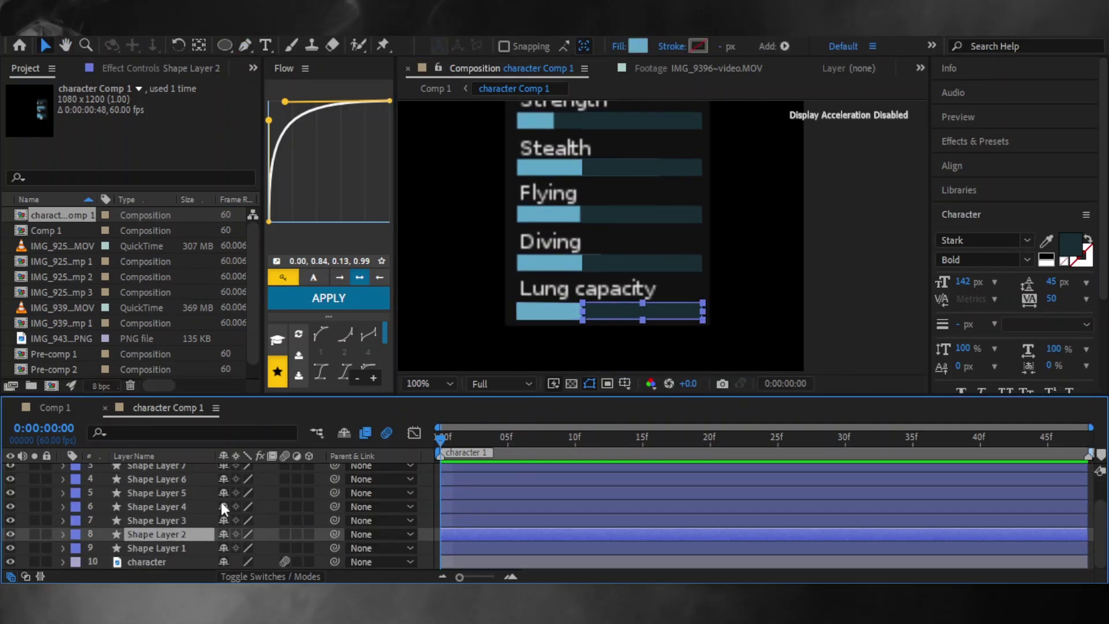
pyautogui.scroll(2, 702, 209)
pyautogui.click(63, 534)
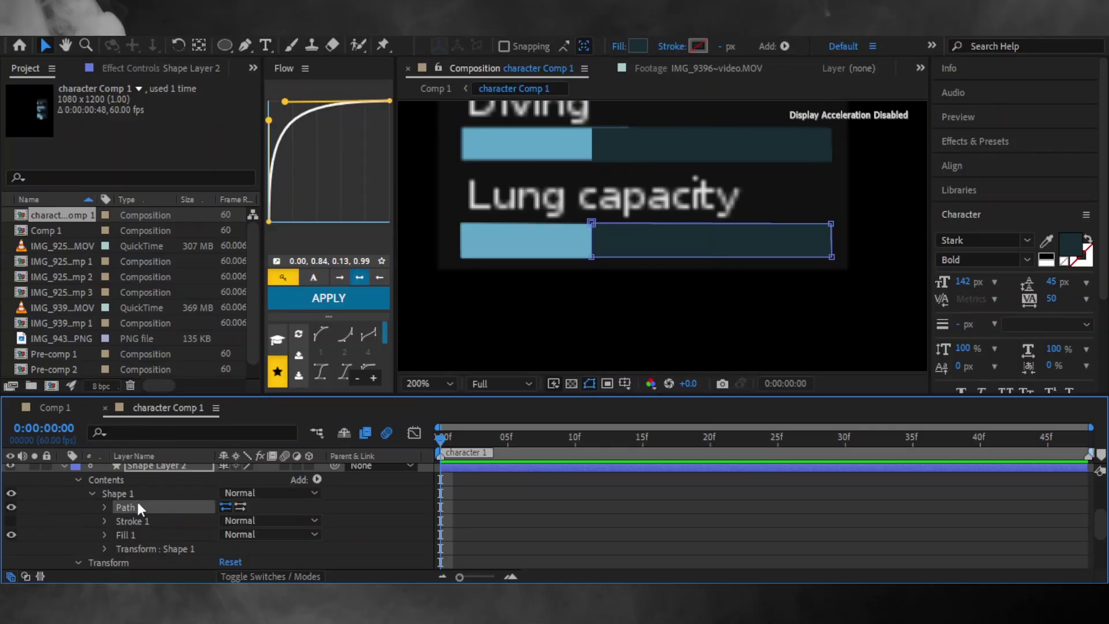
pyautogui.click(136, 507)
pyautogui.click(106, 507)
pyautogui.click(535, 437)
pyautogui.press('End')
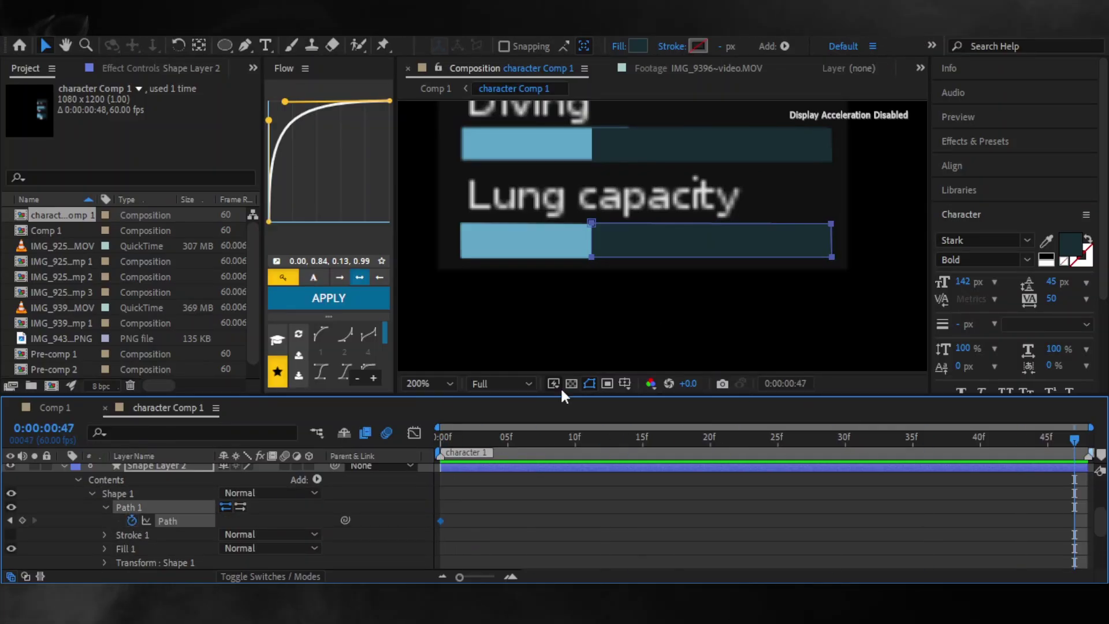
# - Stretch the dark overlay path left over most of the Lung capacity bar's blue fill
pyautogui.click(592, 243)
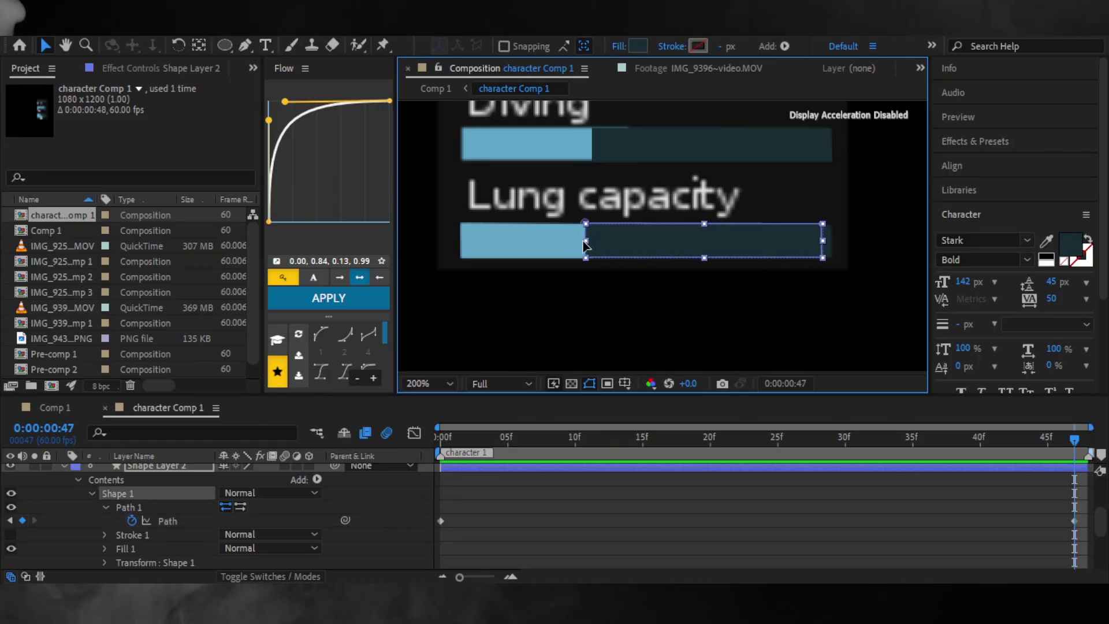
pyautogui.moveTo(584, 243); pyautogui.dragTo(601, 255)
pyautogui.click(623, 495)
pyautogui.moveTo(585, 248); pyautogui.dragTo(593, 248)
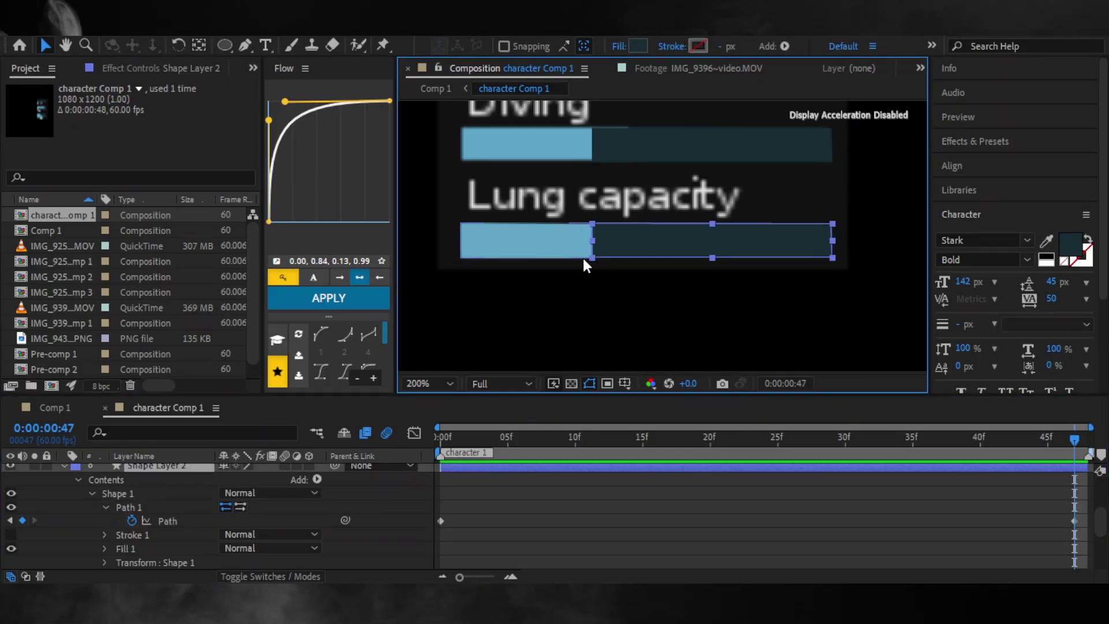
pyautogui.press('g')
pyautogui.click(594, 242)
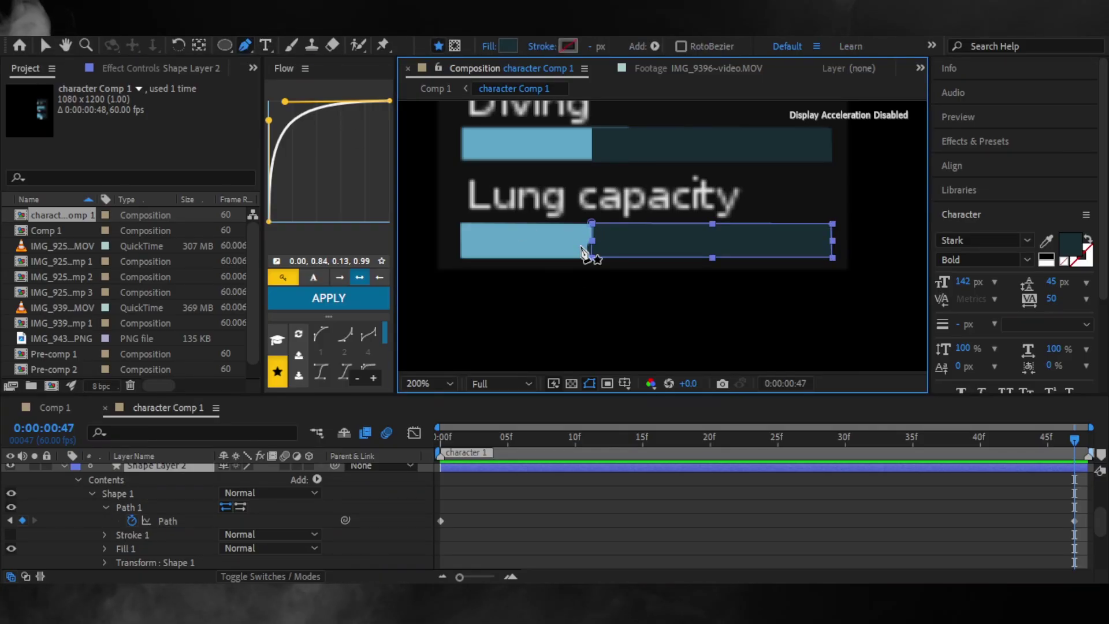
pyautogui.scroll(2, 539, 509)
pyautogui.scroll(-2, 538, 509)
pyautogui.click(513, 492)
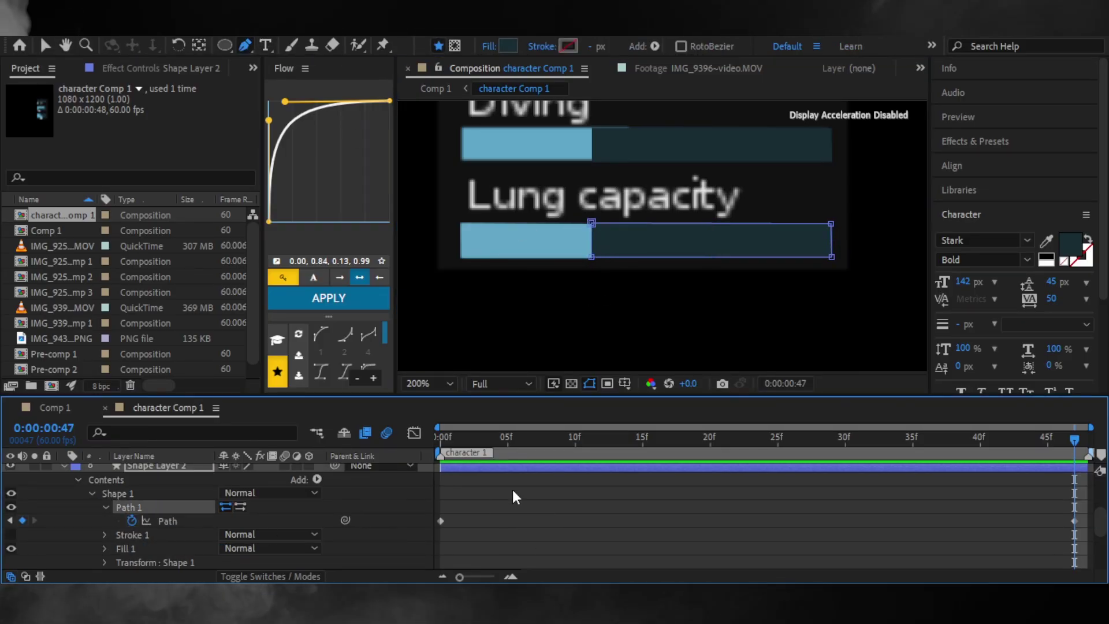
pyautogui.press('v')
pyautogui.moveTo(592, 243); pyautogui.dragTo(495, 242)
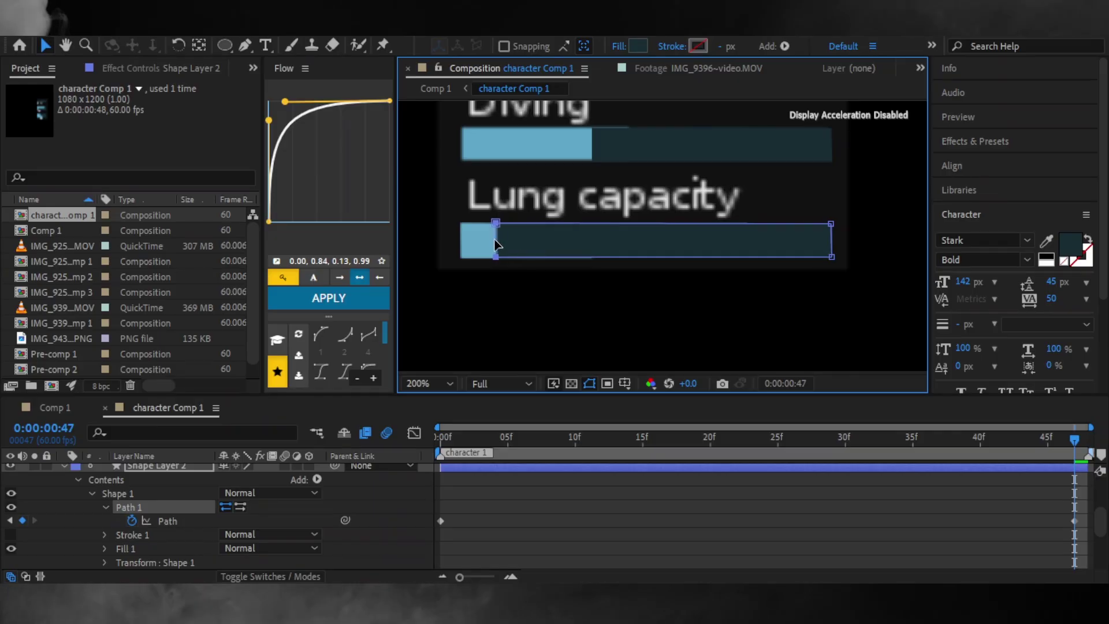
pyautogui.click(168, 520)
# - Apply Flow easing preset 10 (0.21, 0.00, 0.33, 1.00) to the Path keyframes
pyautogui.rightClick(1074, 521)
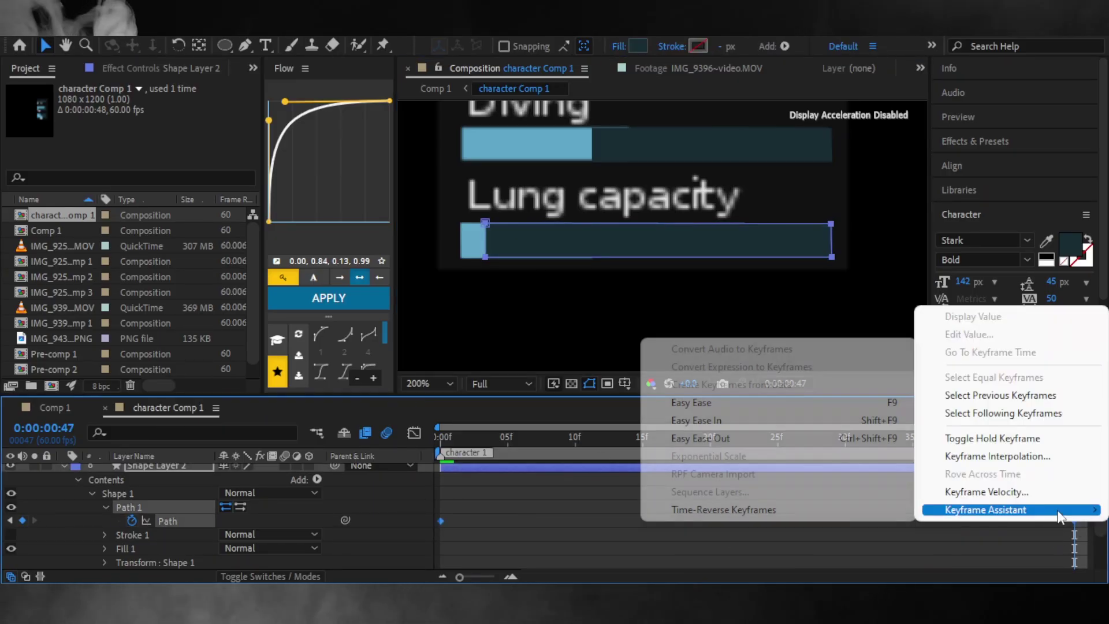
pyautogui.press('Escape')
pyautogui.moveTo(341, 316); pyautogui.dragTo(341, 227)
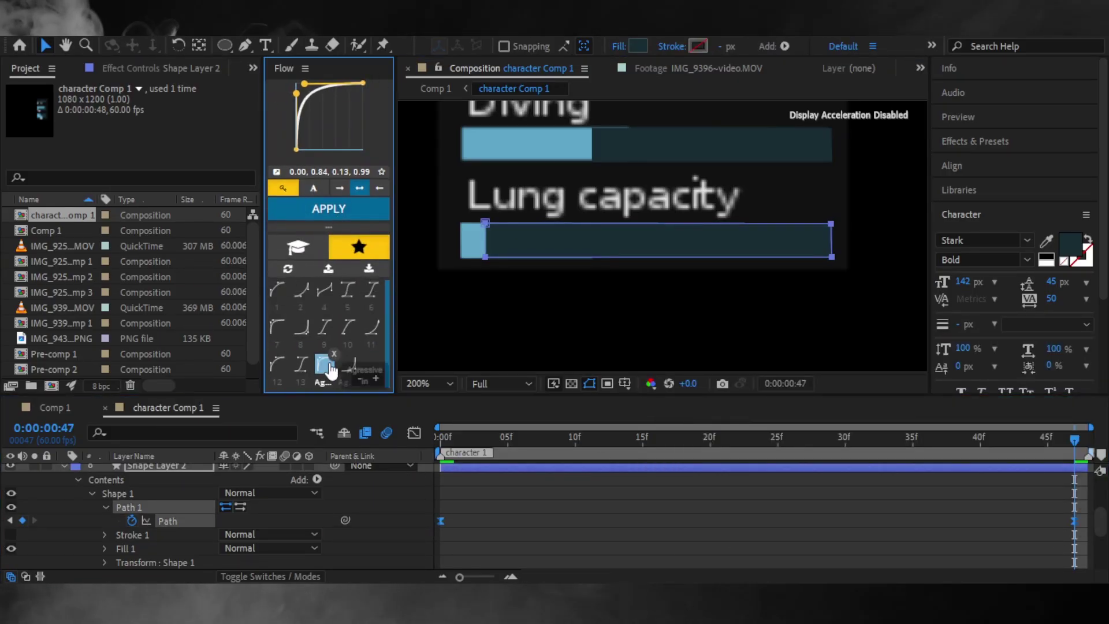
pyautogui.click(348, 328)
pyautogui.click(328, 208)
# - At the first frame, select the Diving bar layer and pull its dark overlay's left edge leftward
pyautogui.click(480, 455)
pyautogui.press('u')
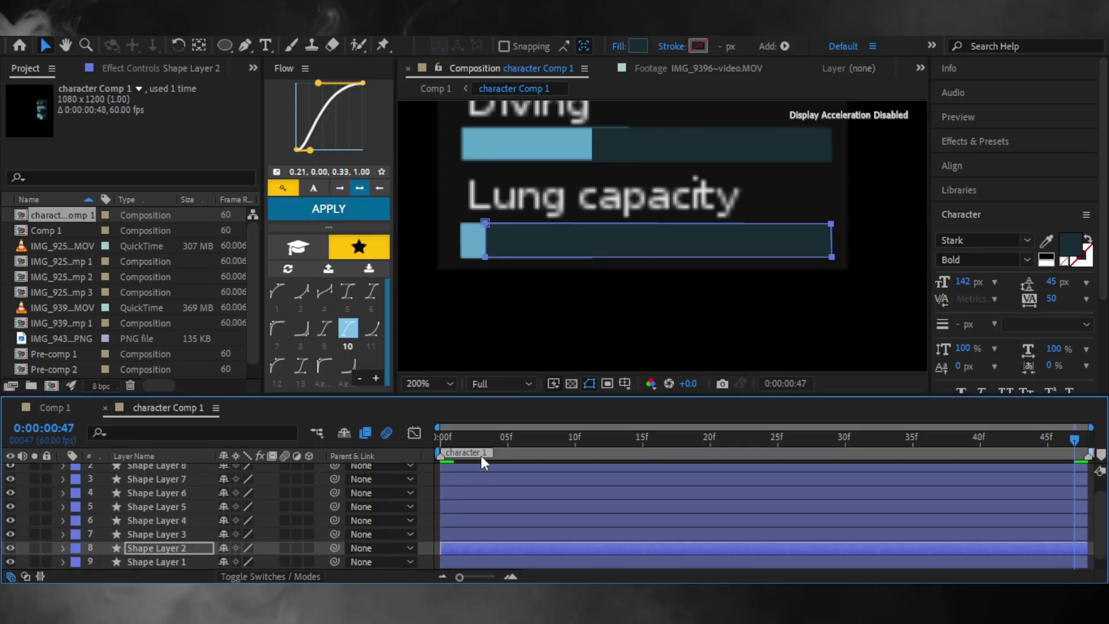
pyautogui.scroll(-2, 505, 321)
pyautogui.press('Home')
pyautogui.hotkey('ctrl', 'Up')
pyautogui.scroll(2, 636, 175)
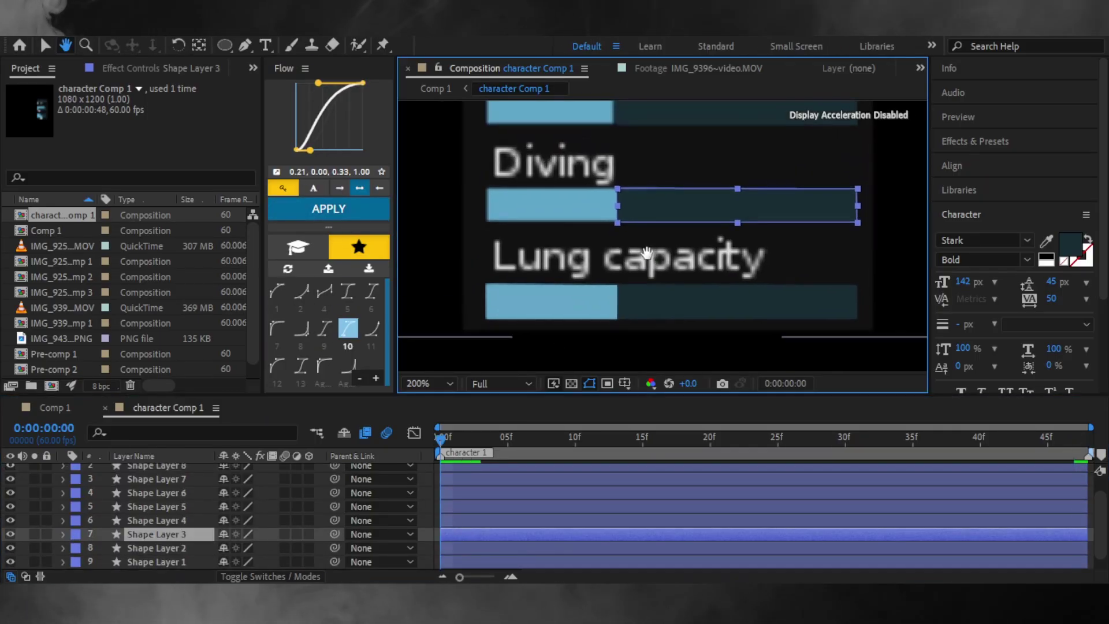
pyautogui.moveTo(454, 368); pyautogui.dragTo(468, 398)
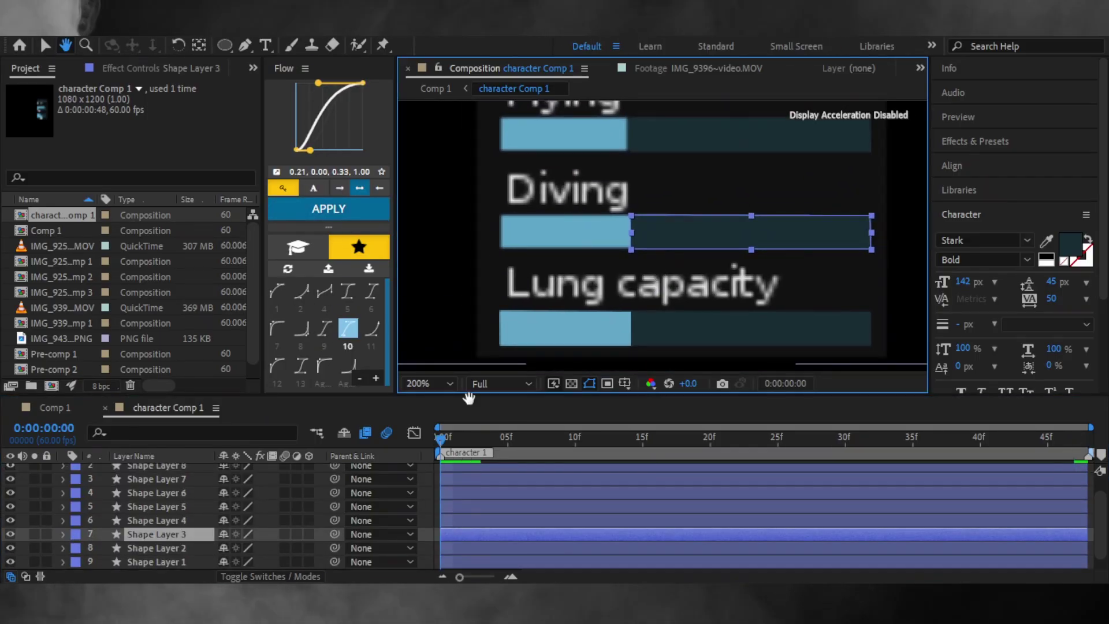
pyautogui.press('v')
pyautogui.click(151, 534)
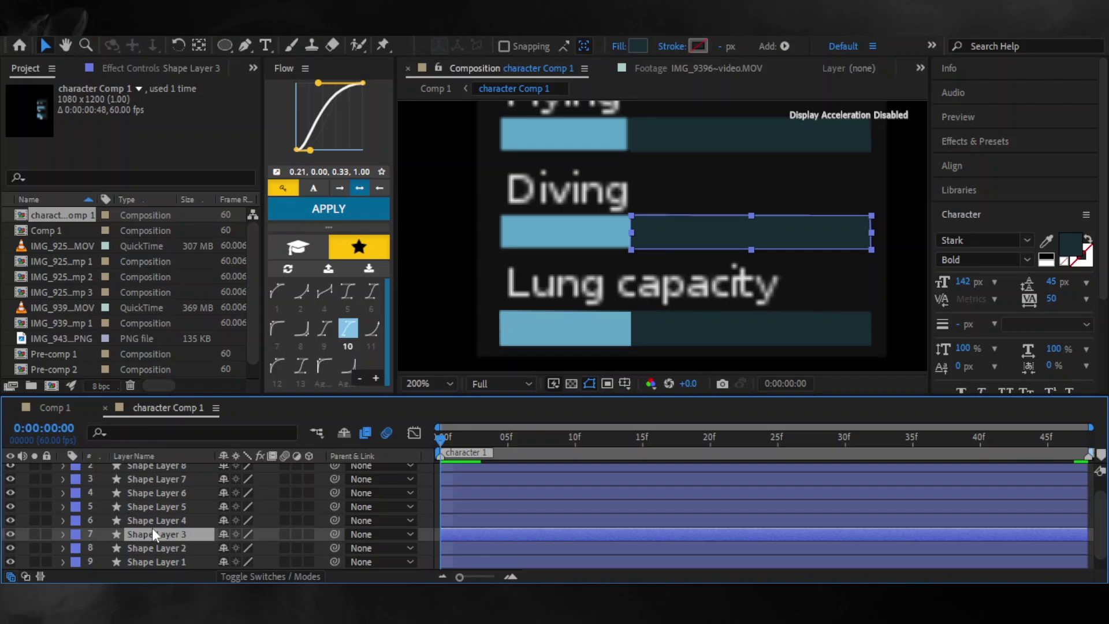
pyautogui.click(63, 534)
pyautogui.moveTo(633, 240); pyautogui.dragTo(631, 238)
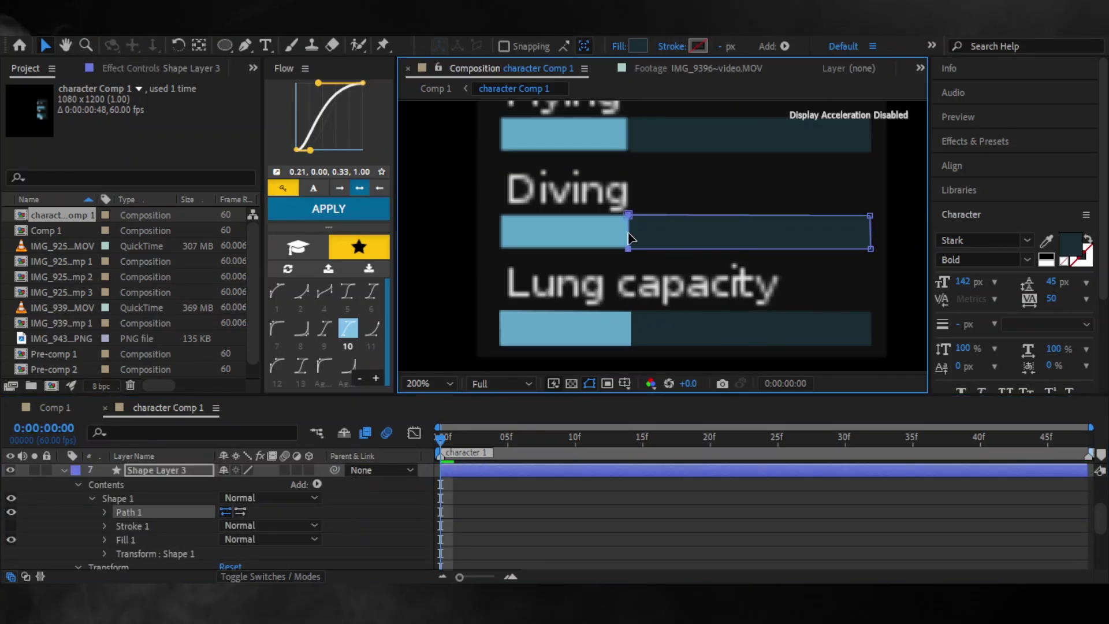
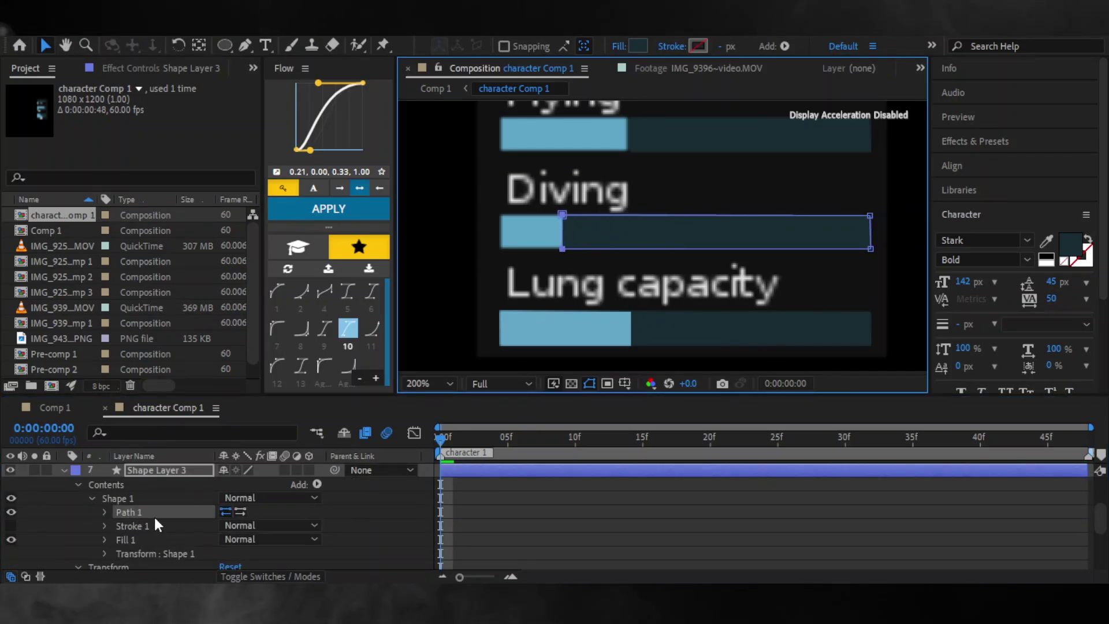
# - Move the Diving bar fill's edge at frame 47 to create Path keyframes, and ease both
pyautogui.click(105, 511)
pyautogui.press('End')
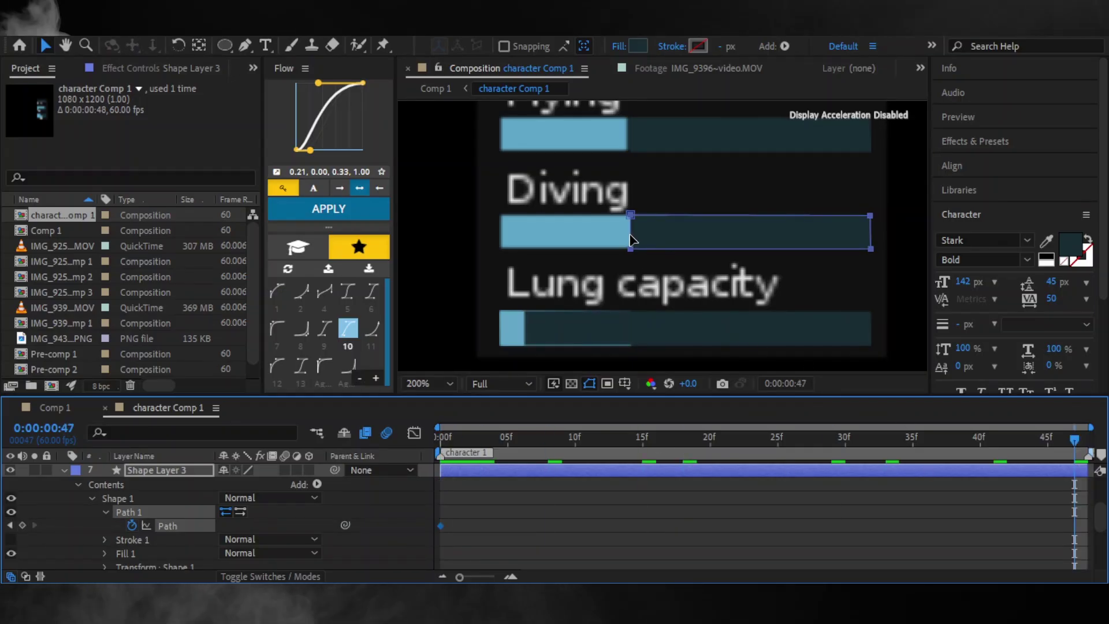
pyautogui.moveTo(630, 238); pyautogui.dragTo(626, 233)
pyautogui.click(162, 526)
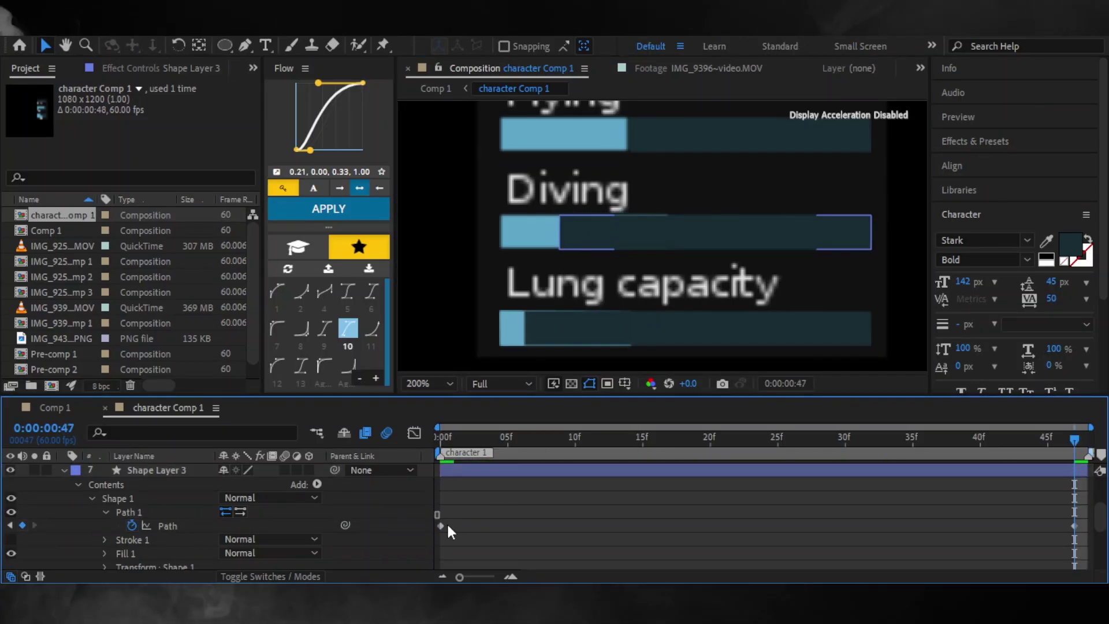
pyautogui.keyDown('shift'); pyautogui.click(441, 525); pyautogui.keyUp('shift')
pyautogui.rightClick(1075, 526)
pyautogui.press('Escape')
pyautogui.click(361, 214)
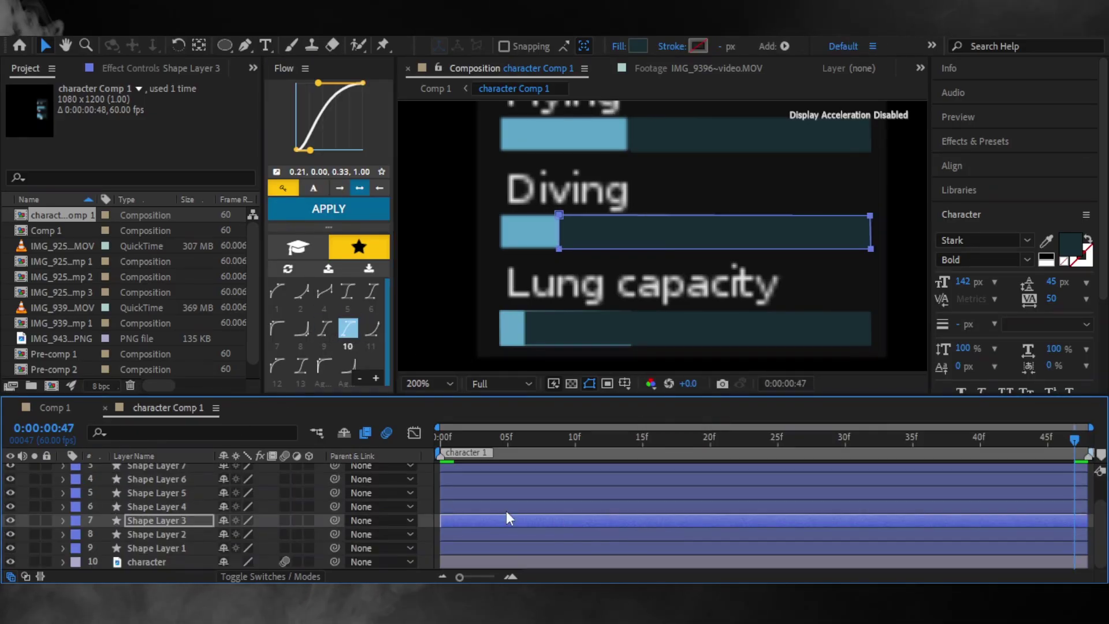
# - Animate the Flying bar fill on Shape Layer 4 to a new edge at frame 47 with eased keyframes
pyautogui.click(506, 511)
pyautogui.press('Home')
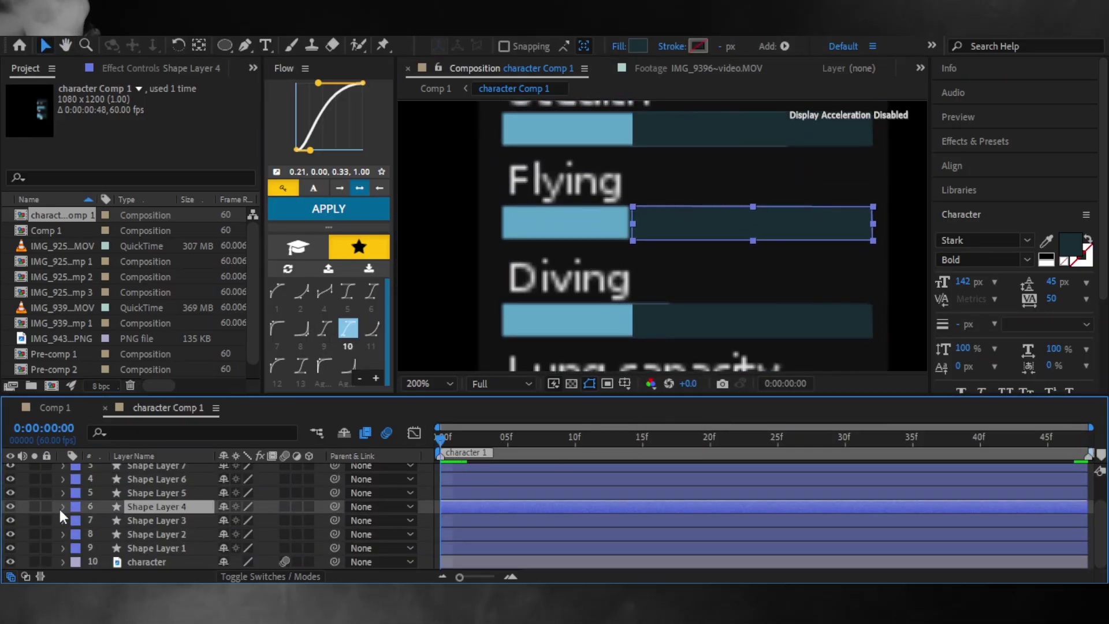
pyautogui.click(61, 507)
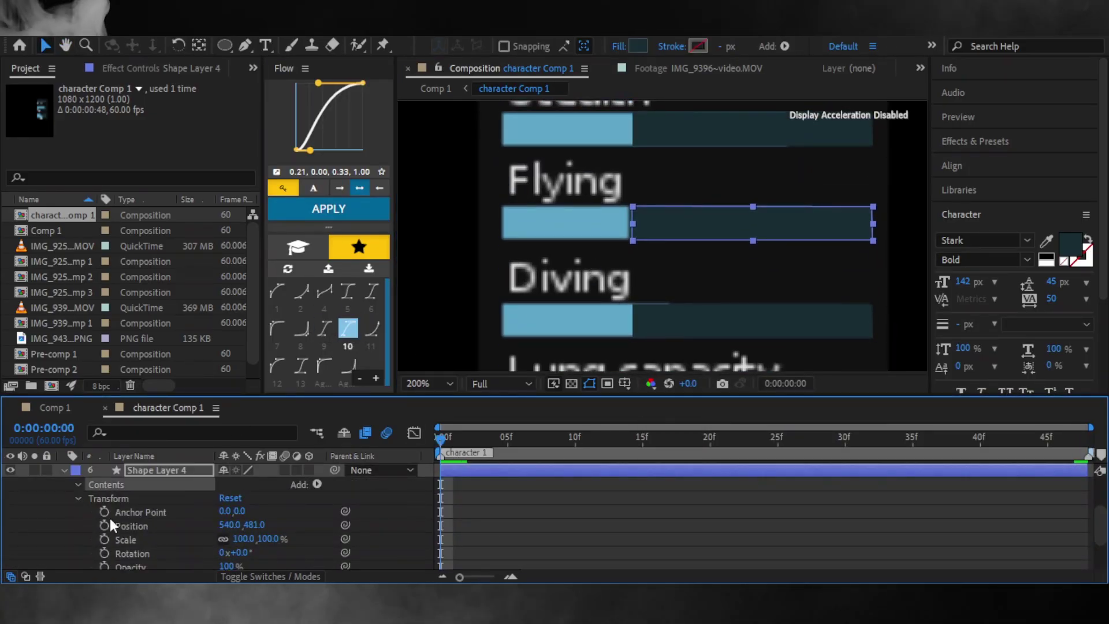
pyautogui.click(122, 513)
pyautogui.press('space')
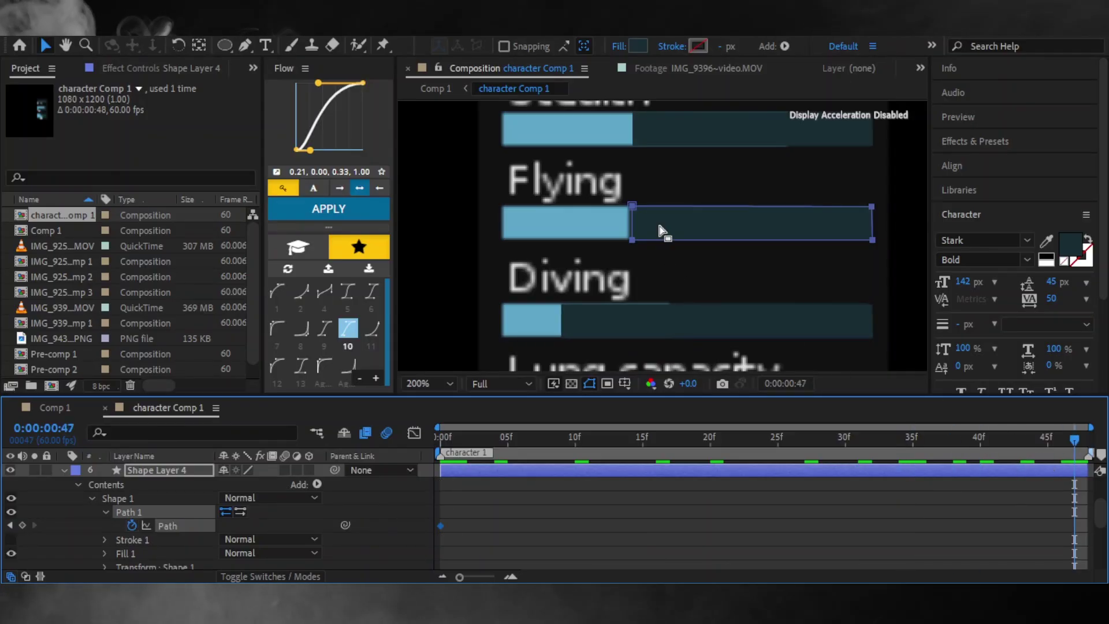
pyautogui.moveTo(634, 227); pyautogui.dragTo(625, 228)
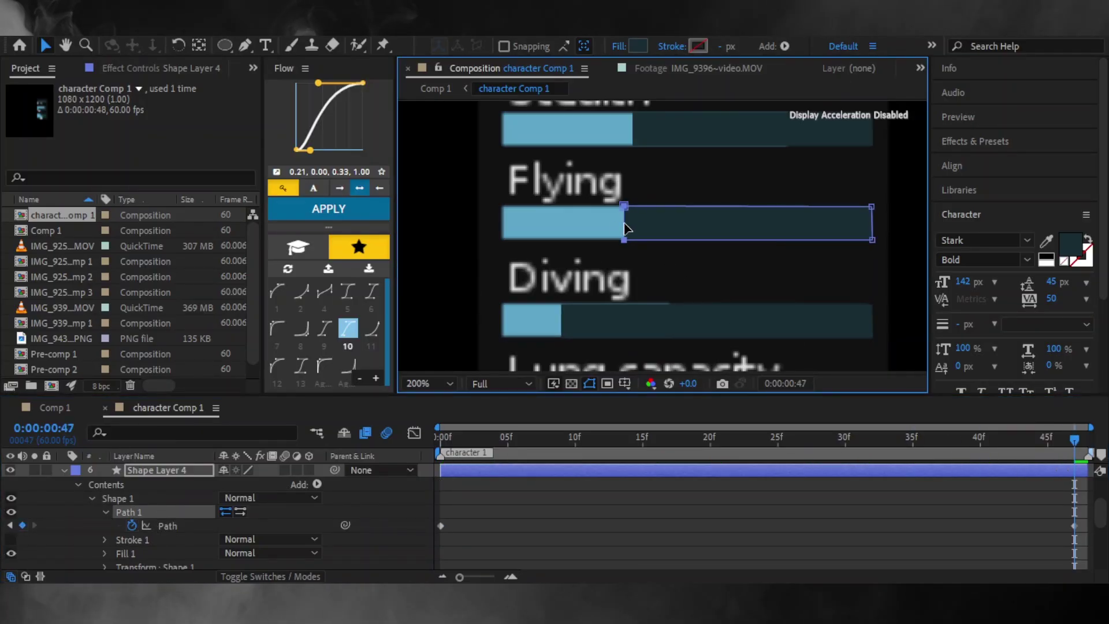
pyautogui.rightClick(1074, 526)
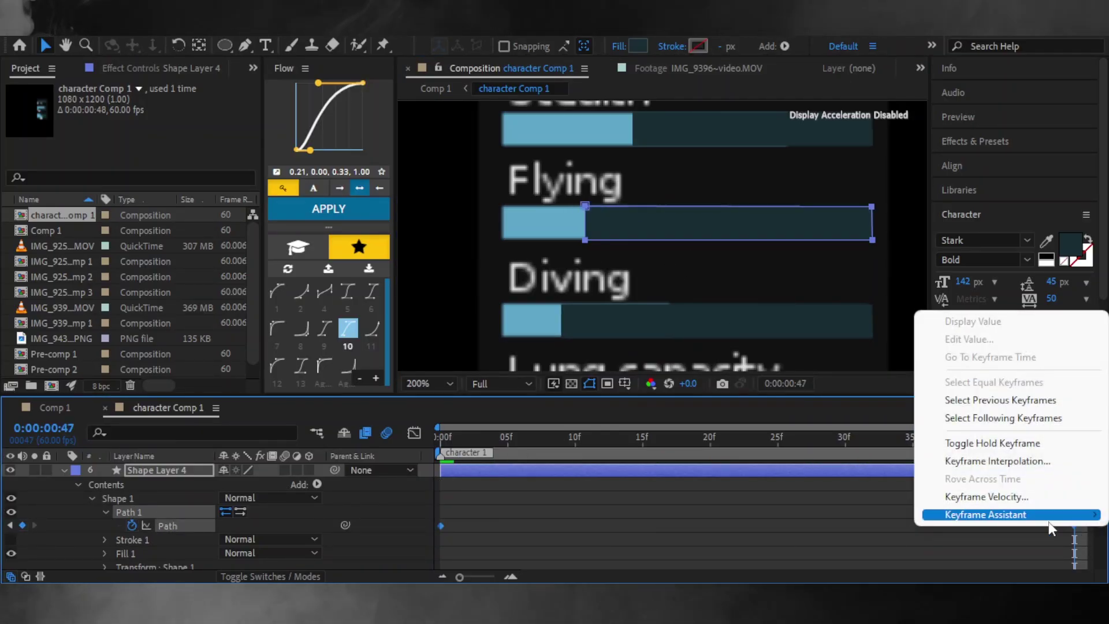
pyautogui.click(328, 209)
pyautogui.hotkey('ctrl', 'Up')
pyautogui.press('Home')
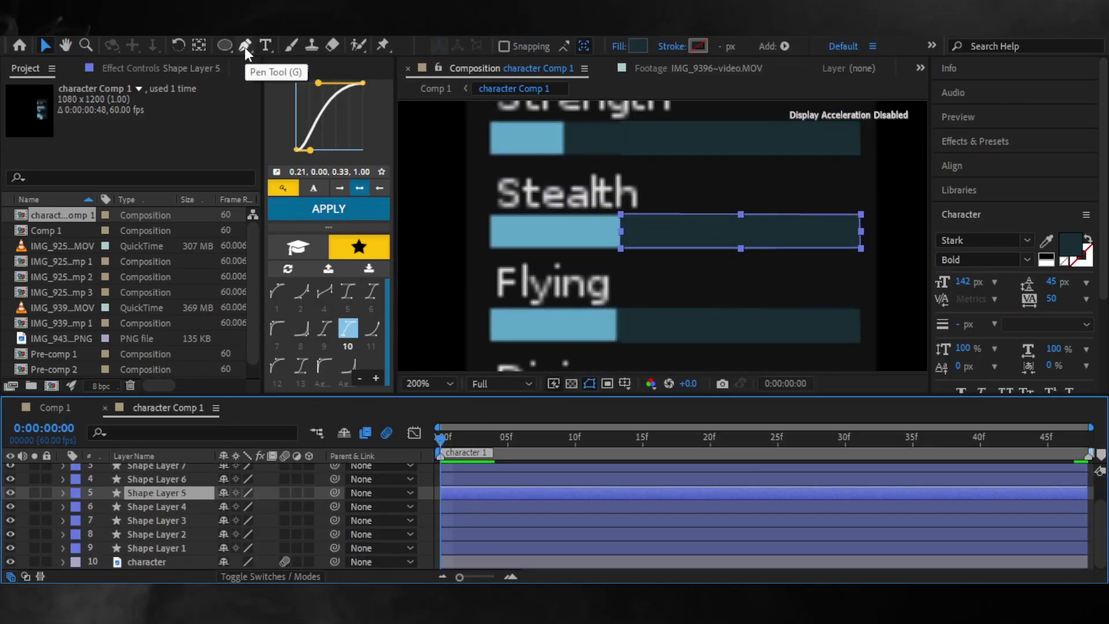
# - Draw a new fill shape over the Stealth bar with the Pen tool and colour it light blue
pyautogui.click(245, 46)
pyautogui.click(489, 214)
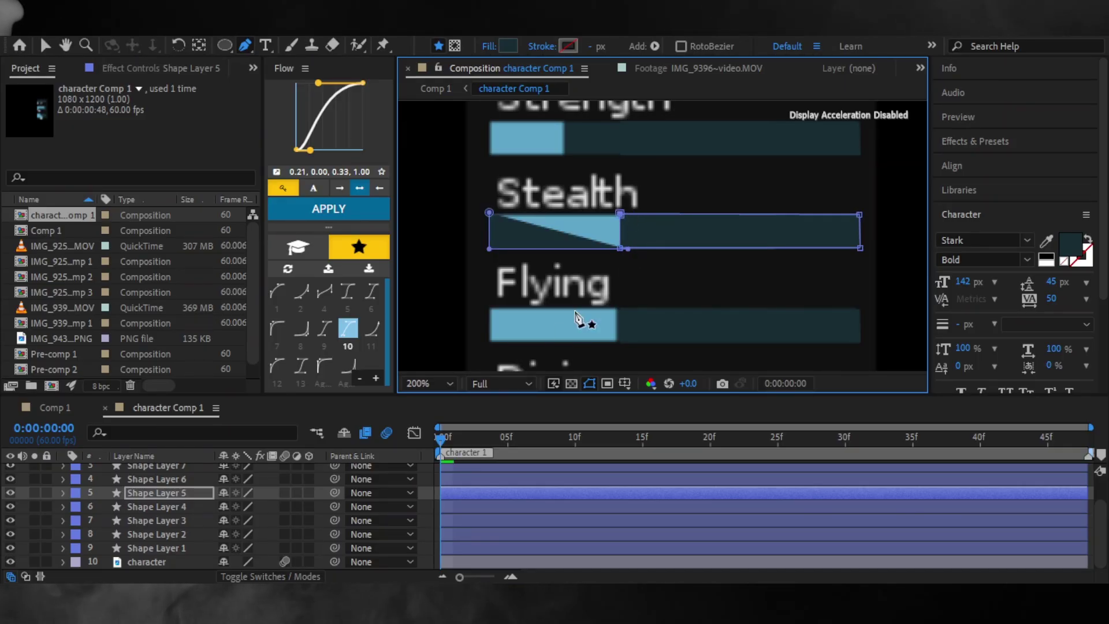
pyautogui.click(489, 248)
pyautogui.click(489, 213)
pyautogui.click(508, 45)
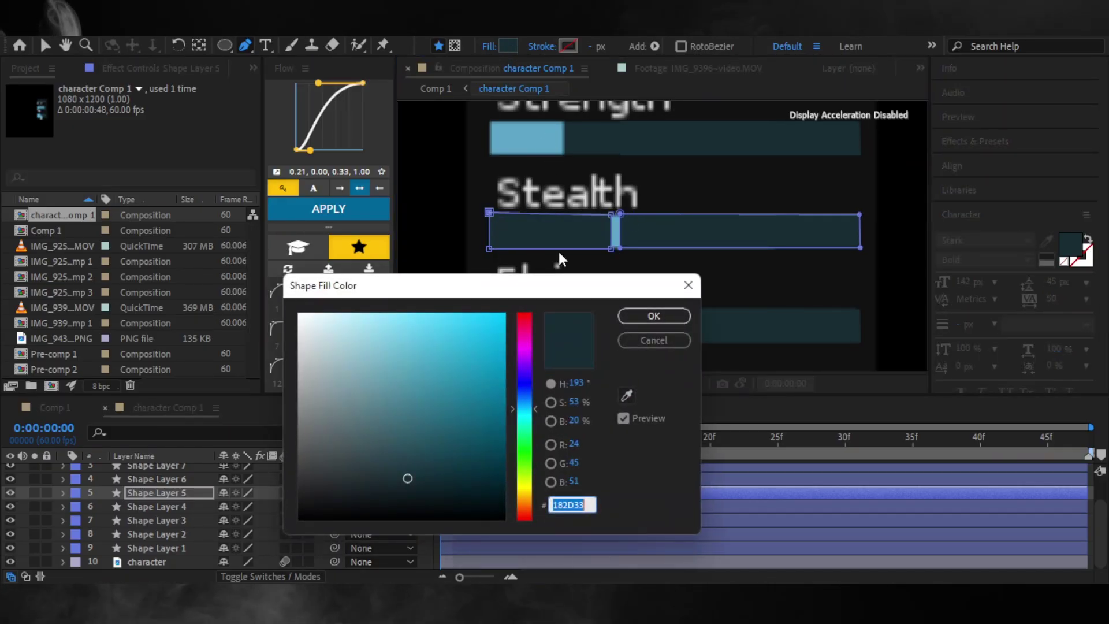
pyautogui.click(408, 354)
pyautogui.click(651, 315)
# - Expand Shape Layer 5 down to the new Shape 2 fill's Path property
pyautogui.click(469, 492)
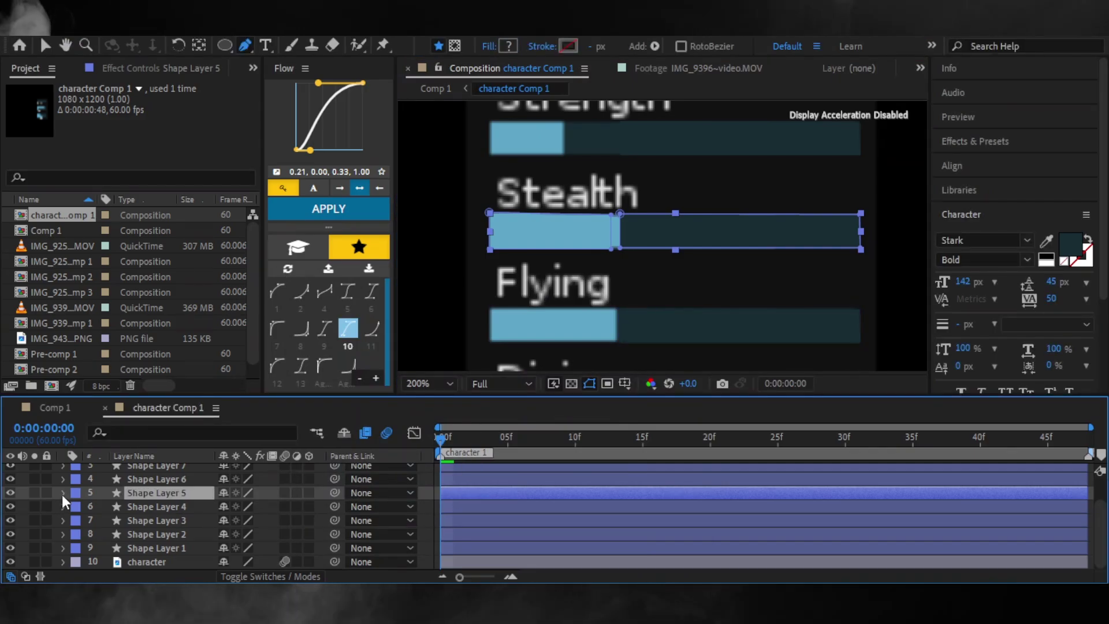
pyautogui.click(63, 492)
pyautogui.click(120, 511)
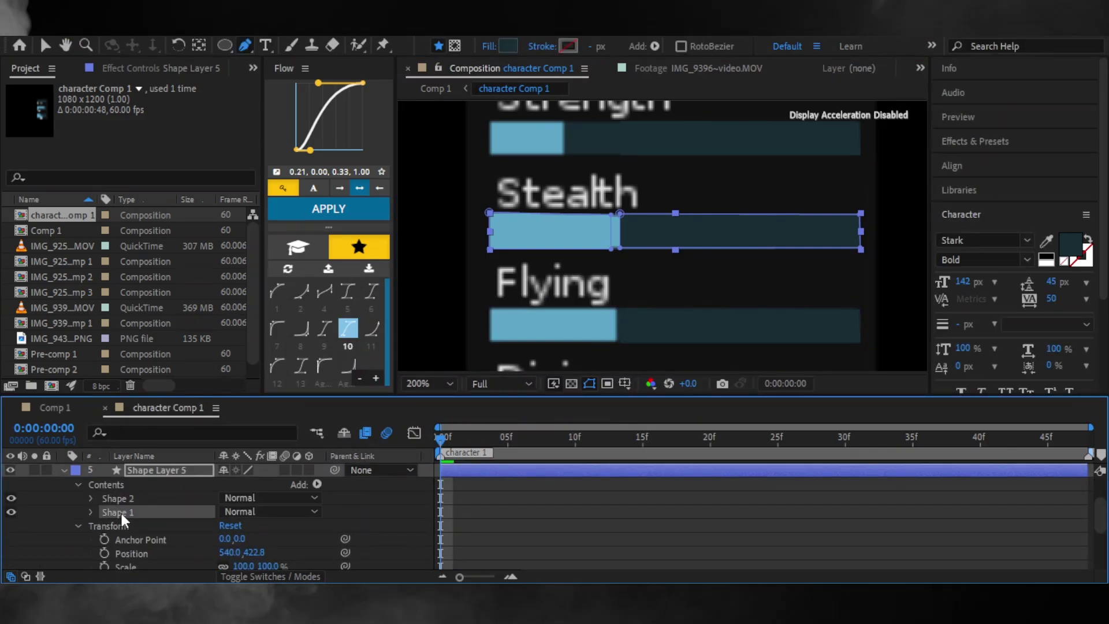
pyautogui.click(116, 507)
pyautogui.click(117, 512)
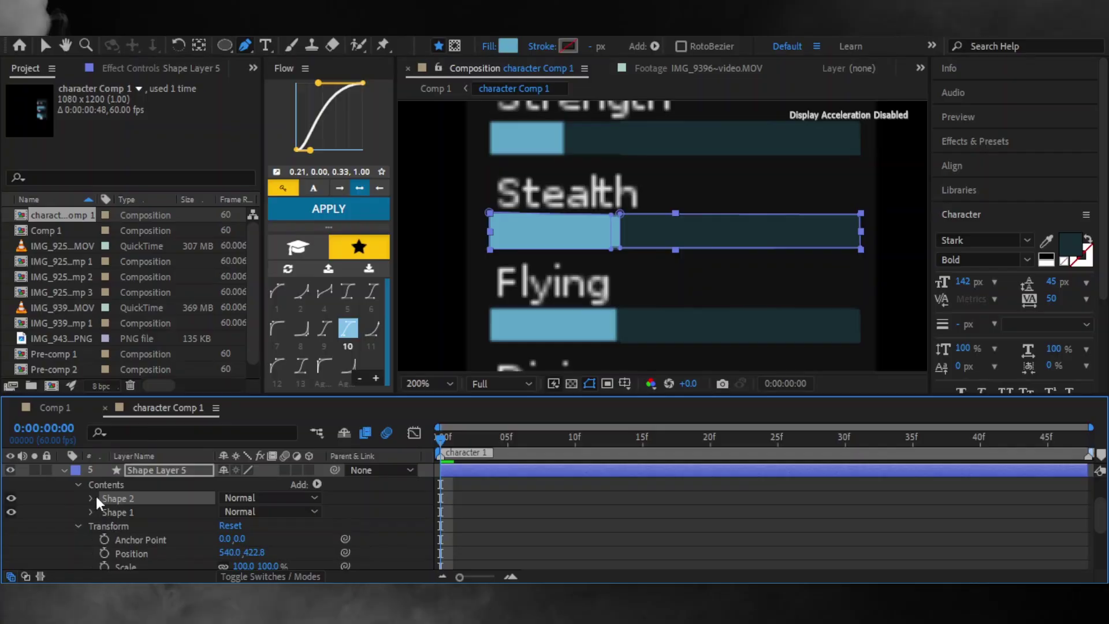
pyautogui.click(93, 498)
# - At frame 47, stretch the Stealth fill to about two-thirds of the bar and ease the keyframes
pyautogui.moveTo(446, 439); pyautogui.dragTo(1074, 438)
pyautogui.doubleClick(597, 234)
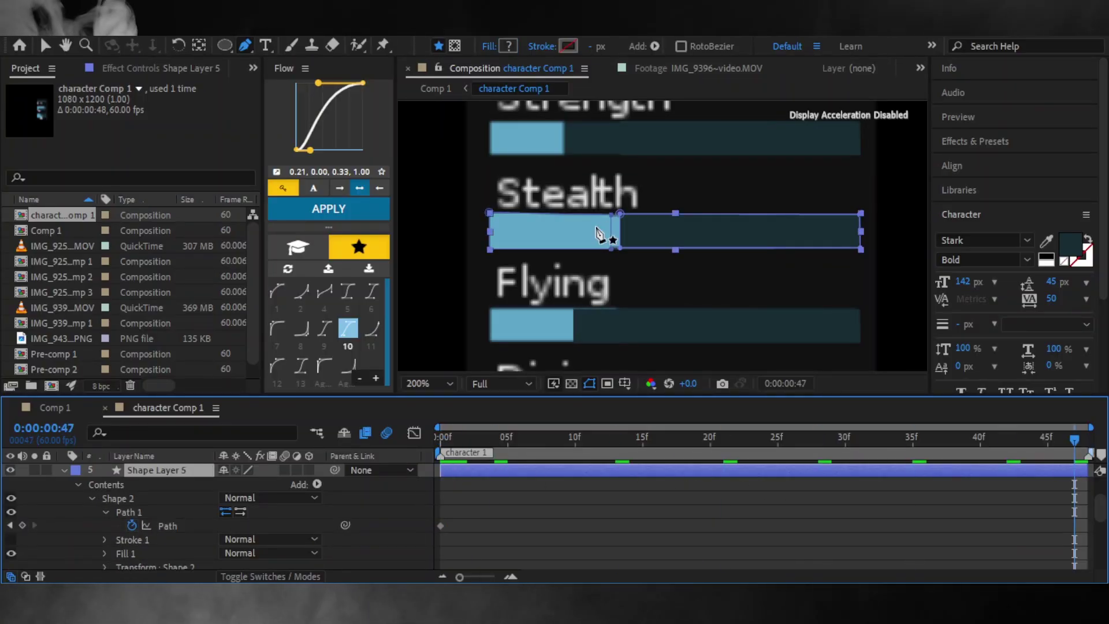
pyautogui.click(53, 45)
pyautogui.moveTo(612, 231); pyautogui.dragTo(751, 231)
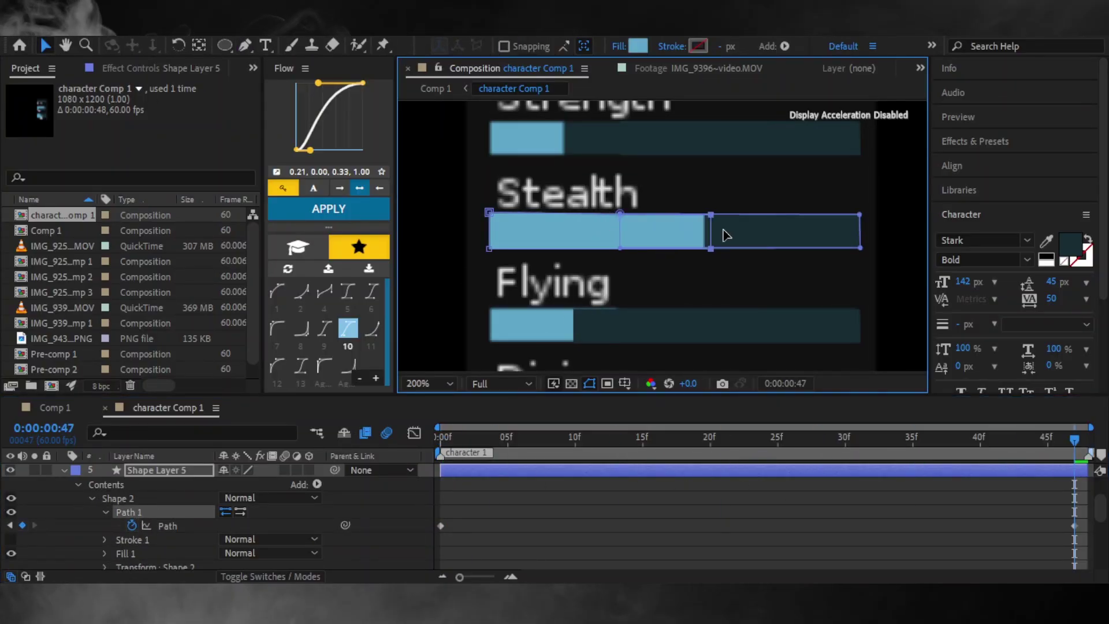
pyautogui.rightClick(1075, 525)
pyautogui.click(866, 509)
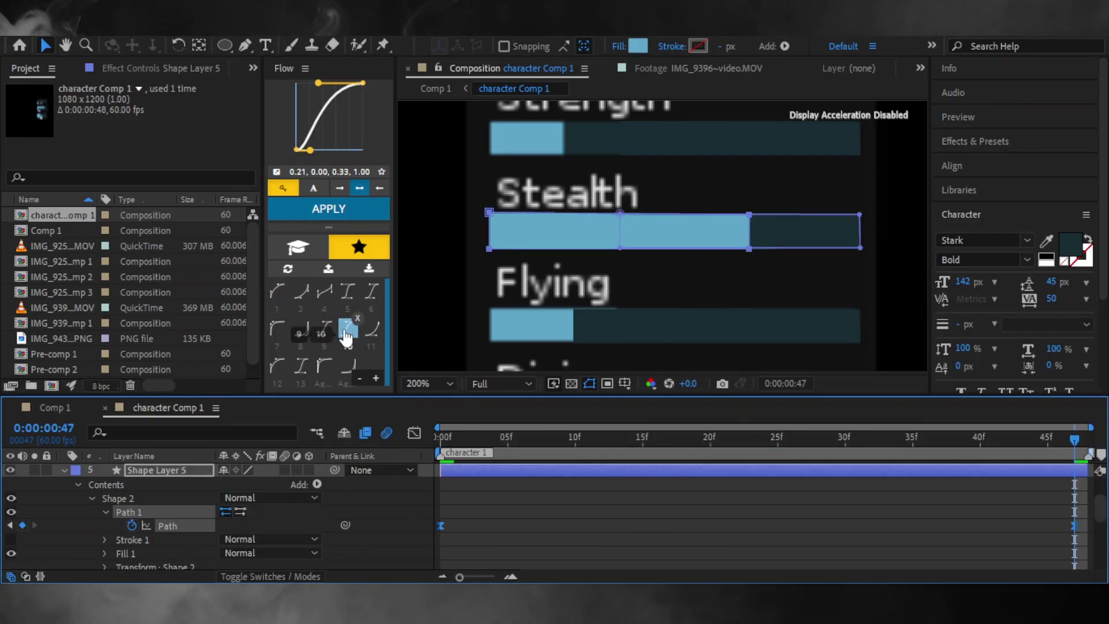
pyautogui.moveTo(456, 253); pyautogui.dragTo(467, 355)
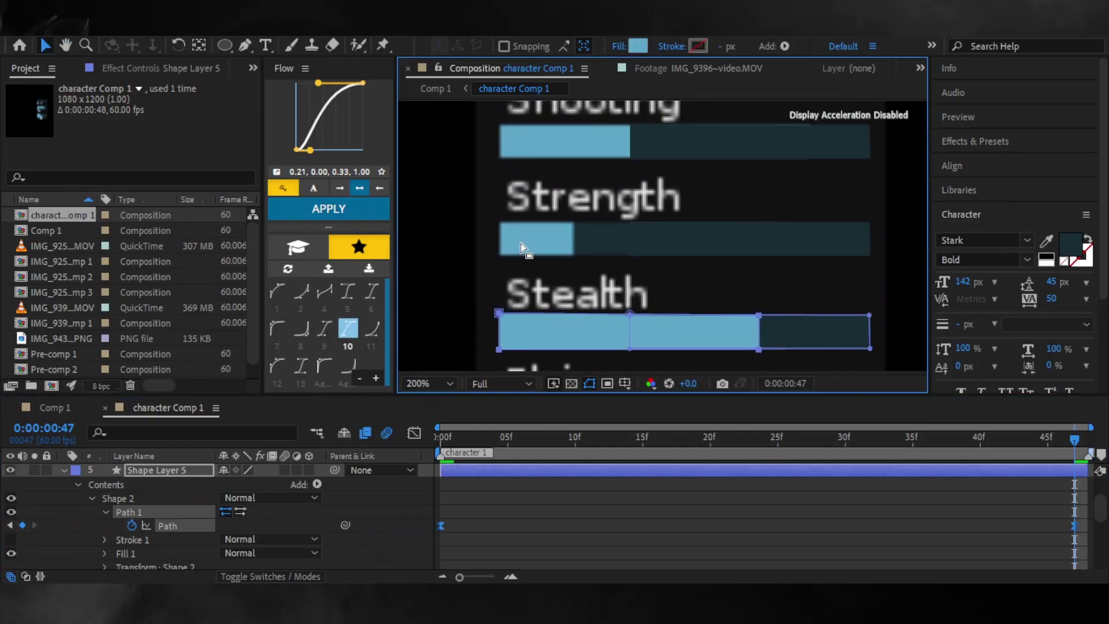
# - Draw a light-blue Pen fill shape at the Strength bar's left edge on Shape Layer 6
pyautogui.press('u')
pyautogui.press('Home')
pyautogui.click(473, 479)
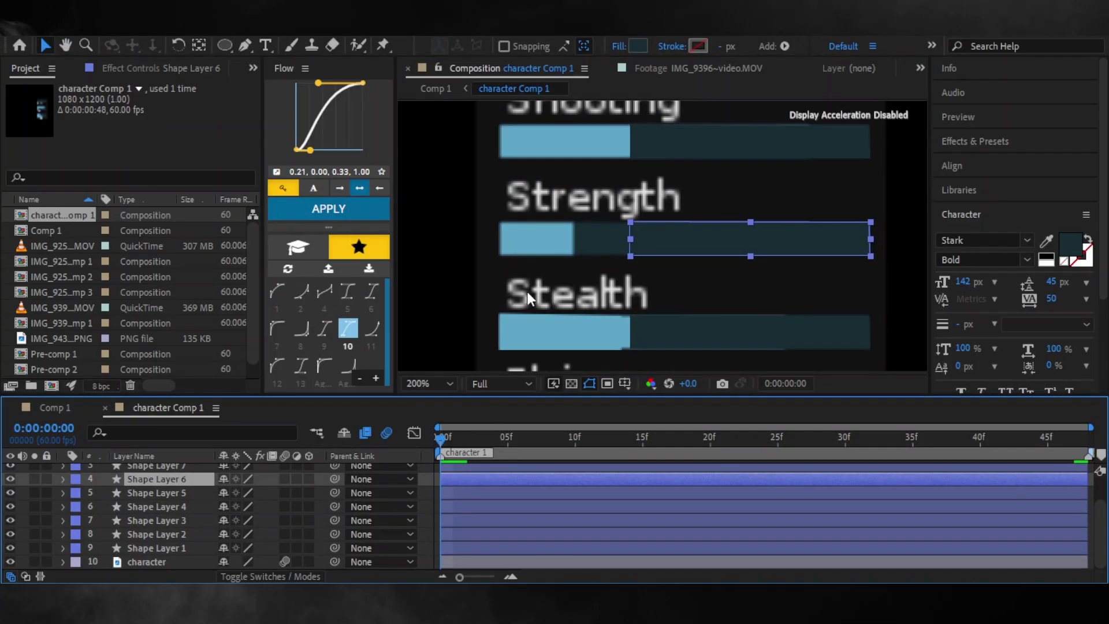
pyautogui.press('g')
pyautogui.click(500, 222)
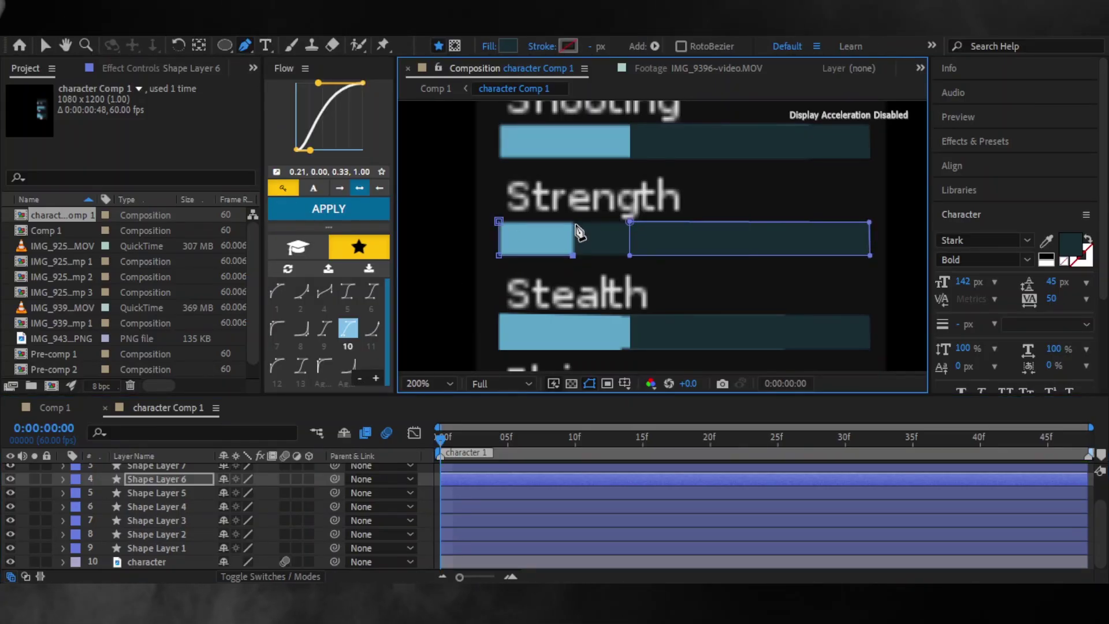
pyautogui.click(508, 47)
pyautogui.click(408, 354)
pyautogui.click(653, 318)
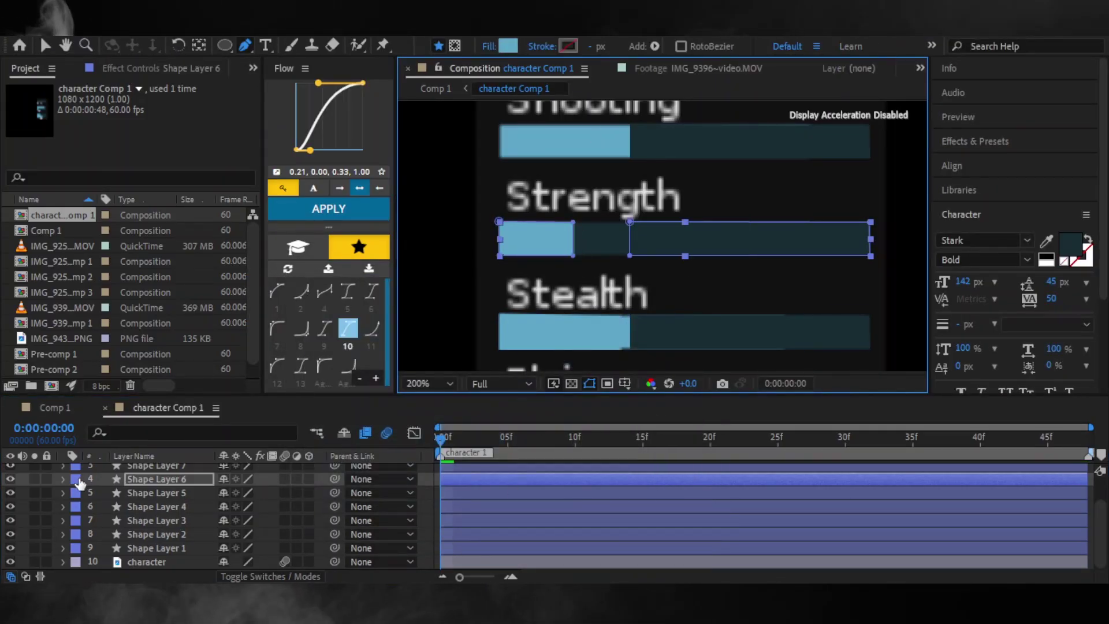
# - Keyframe the fill's Path and stretch it to about half the bar at frame 47
pyautogui.click(63, 478)
pyautogui.click(93, 499)
pyautogui.click(106, 512)
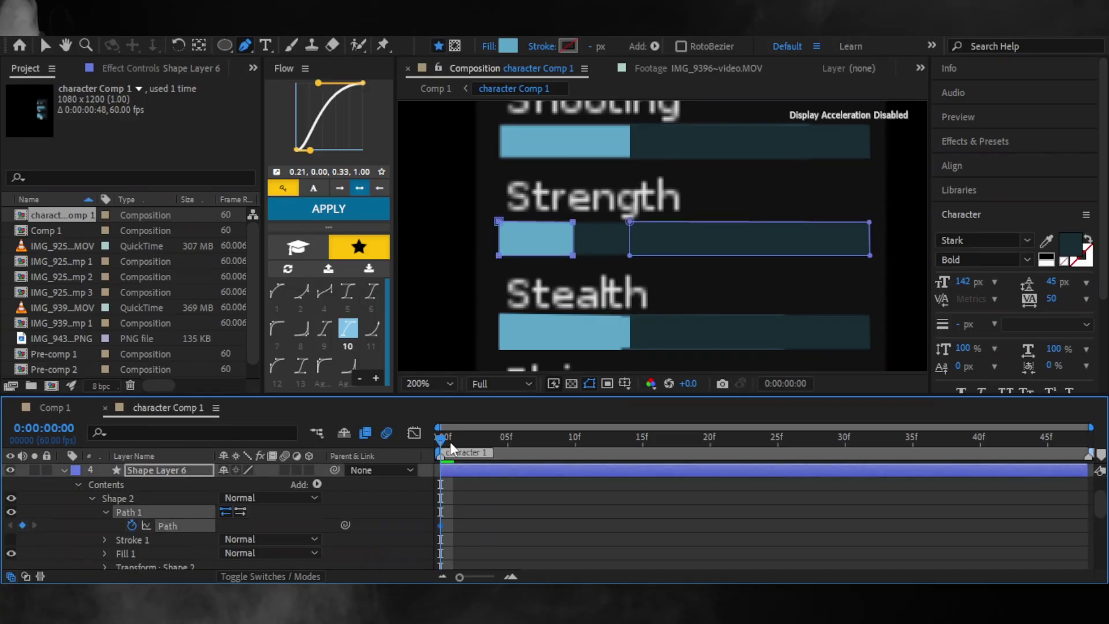
pyautogui.moveTo(449, 442); pyautogui.dragTo(1097, 455)
pyautogui.click(510, 481)
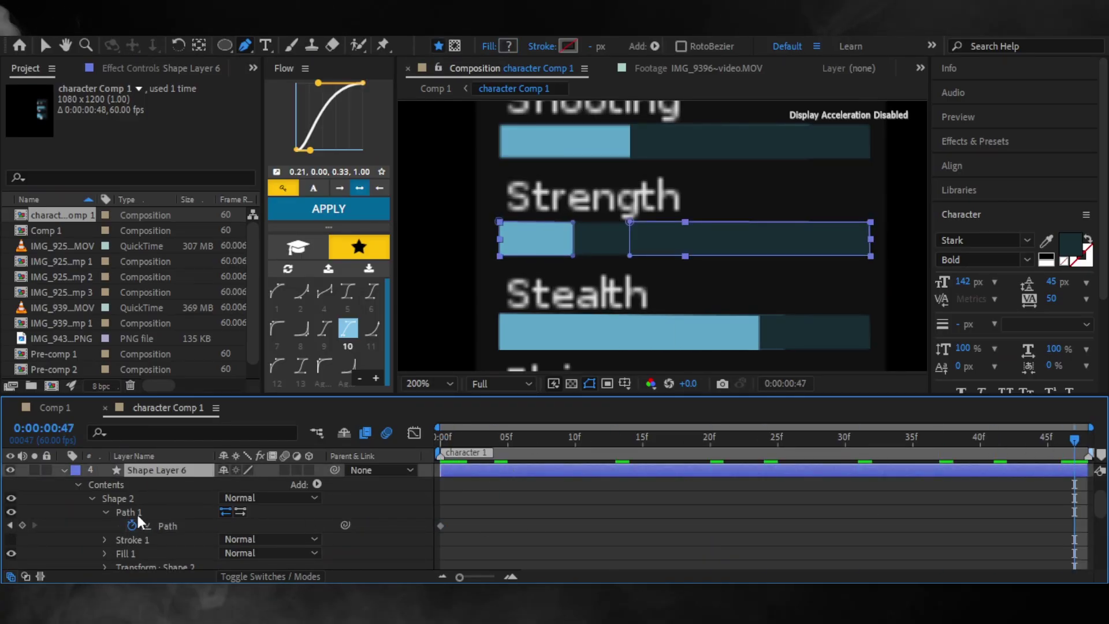
pyautogui.click(45, 45)
pyautogui.moveTo(564, 214)
pyautogui.mouseDown()
pyautogui.moveTo(583, 263)
pyautogui.moveTo(695, 238)
pyautogui.mouseUp()
# - Apply Flow's ease curve to both Strength Path keyframes and collapse the layer
pyautogui.moveTo(436, 512); pyautogui.dragTo(1037, 548)
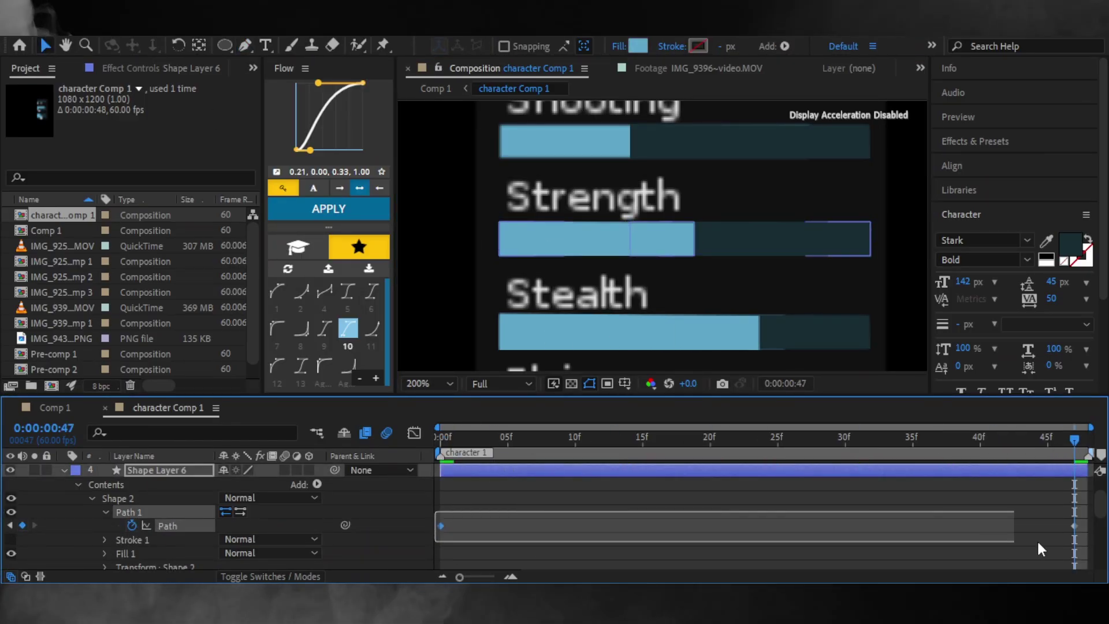
pyautogui.rightClick(1074, 525)
pyautogui.click(693, 404)
pyautogui.click(329, 209)
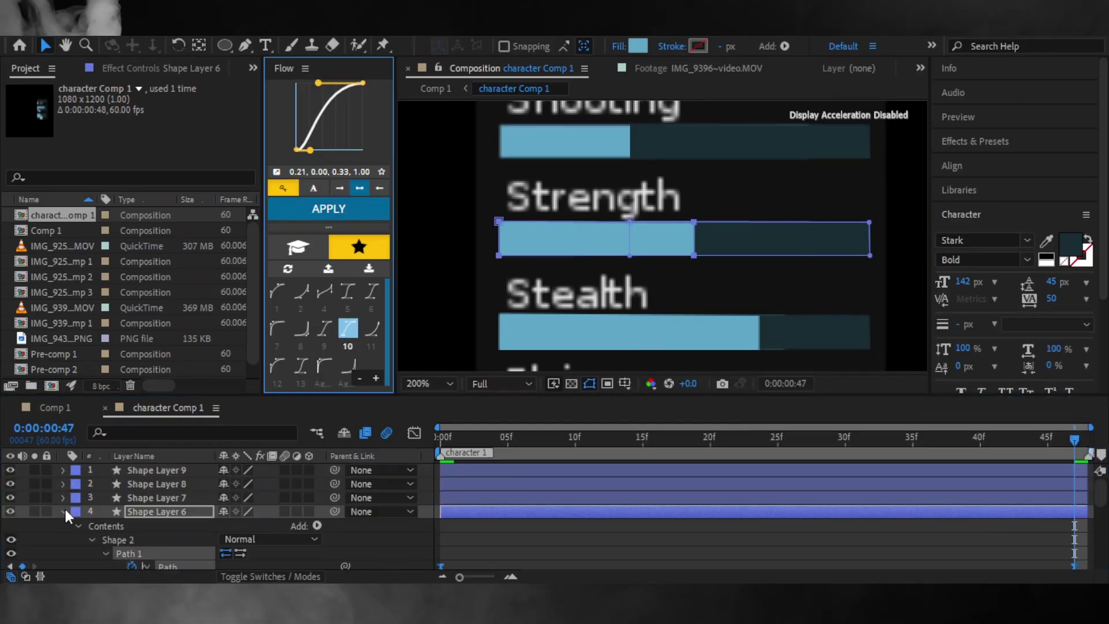
pyautogui.click(65, 512)
pyautogui.click(443, 439)
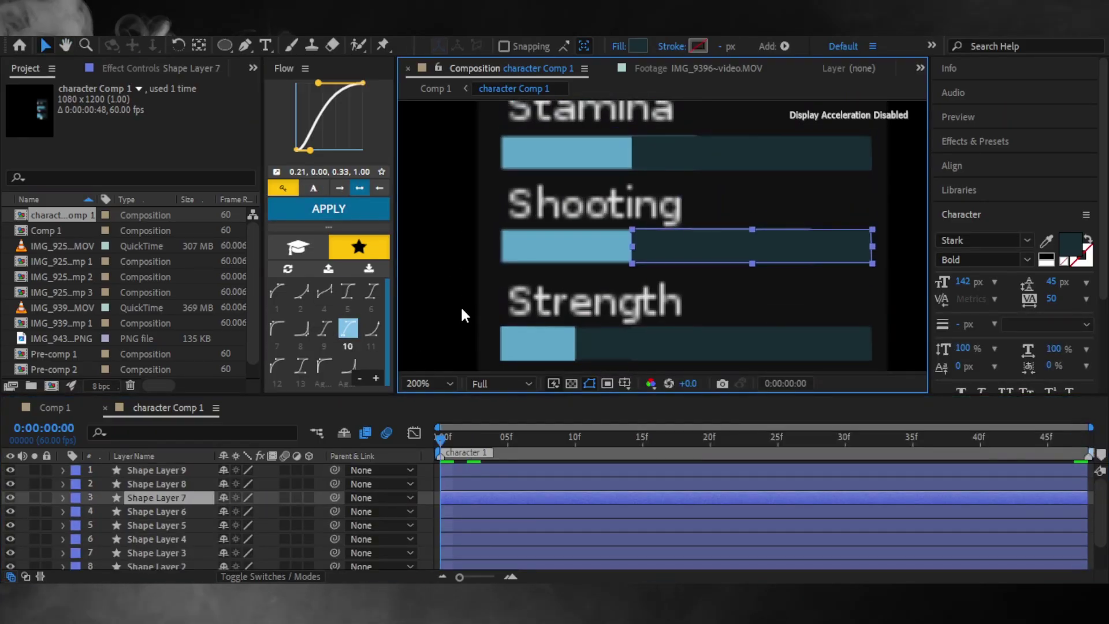
# - Draw a light-blue Pen fill shape at the Shooting bar's corner on Shape Layer 7
pyautogui.click(469, 498)
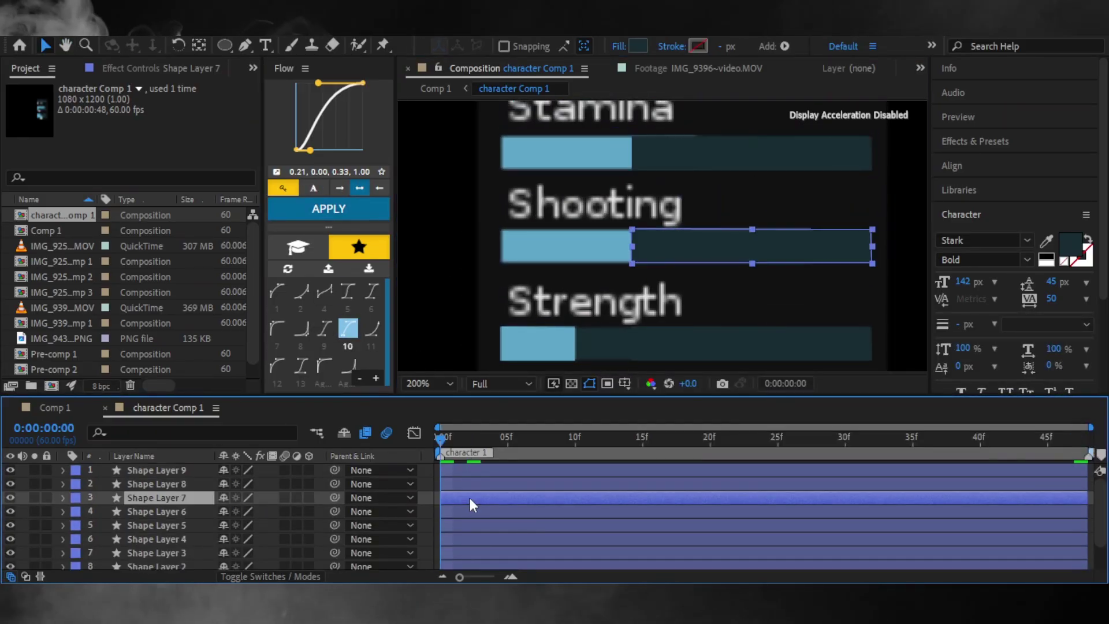
pyautogui.click(63, 497)
pyautogui.click(246, 45)
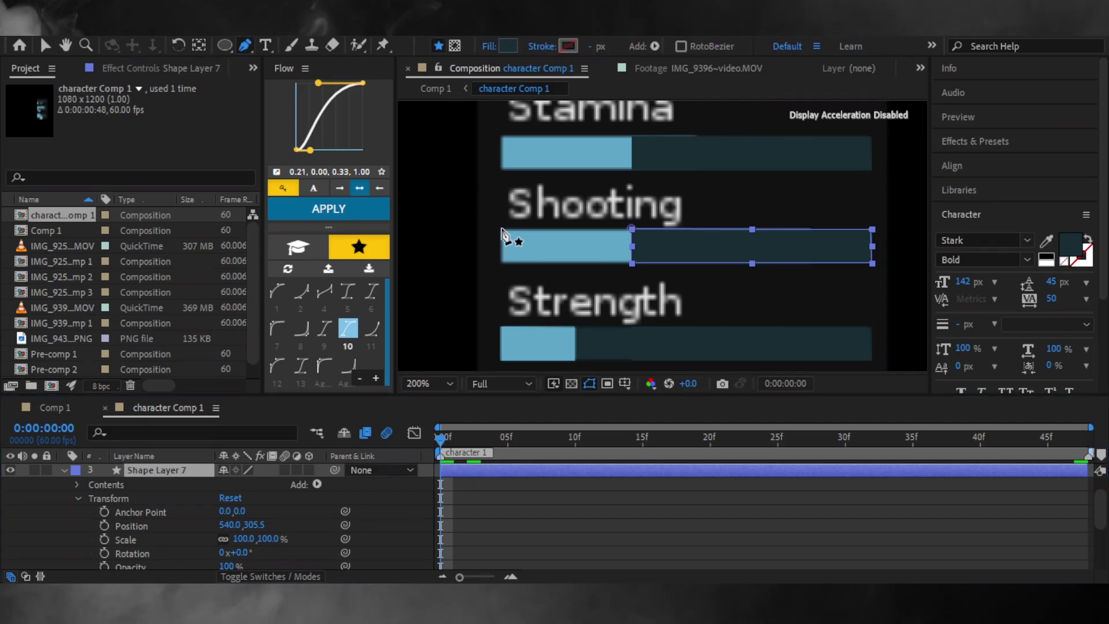
pyautogui.click(502, 228)
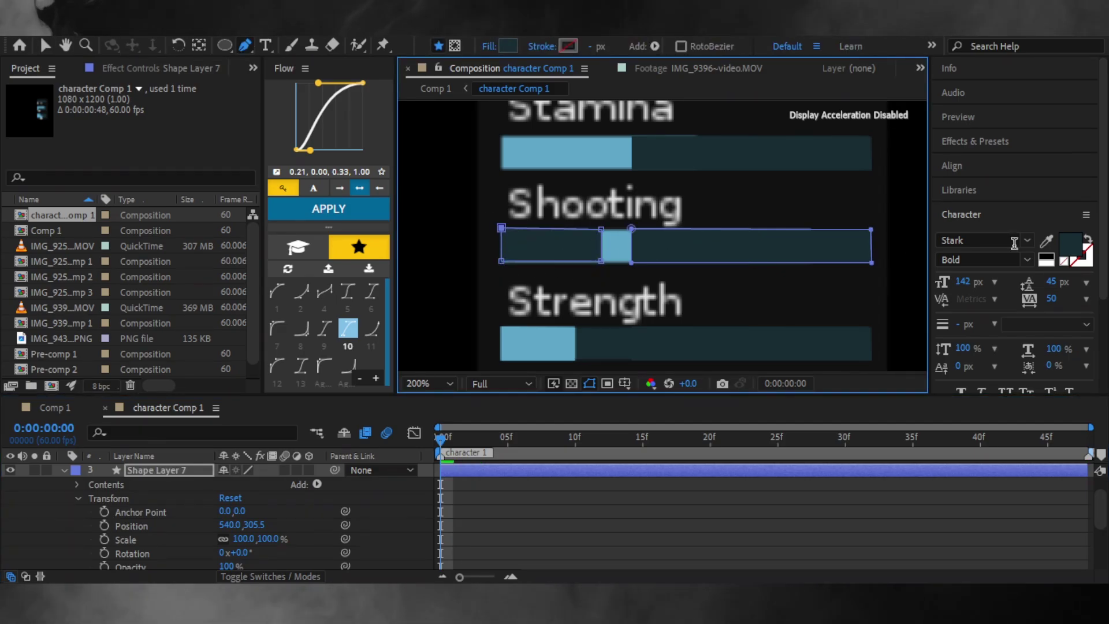
pyautogui.click(508, 46)
pyautogui.click(624, 396)
pyautogui.click(580, 148)
# - Keyframe the Shooting fill's Path and stretch it nearly full at frame 47
pyautogui.click(652, 315)
pyautogui.click(86, 497)
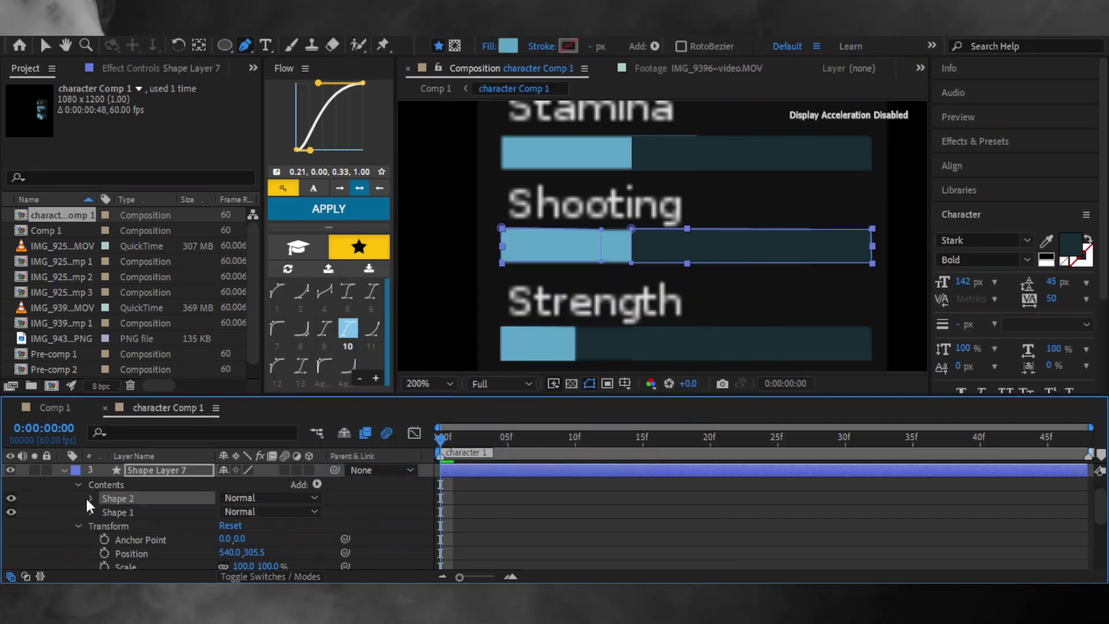
pyautogui.click(90, 498)
pyautogui.press('v')
pyautogui.click(107, 512)
pyautogui.click(132, 525)
pyautogui.press('End')
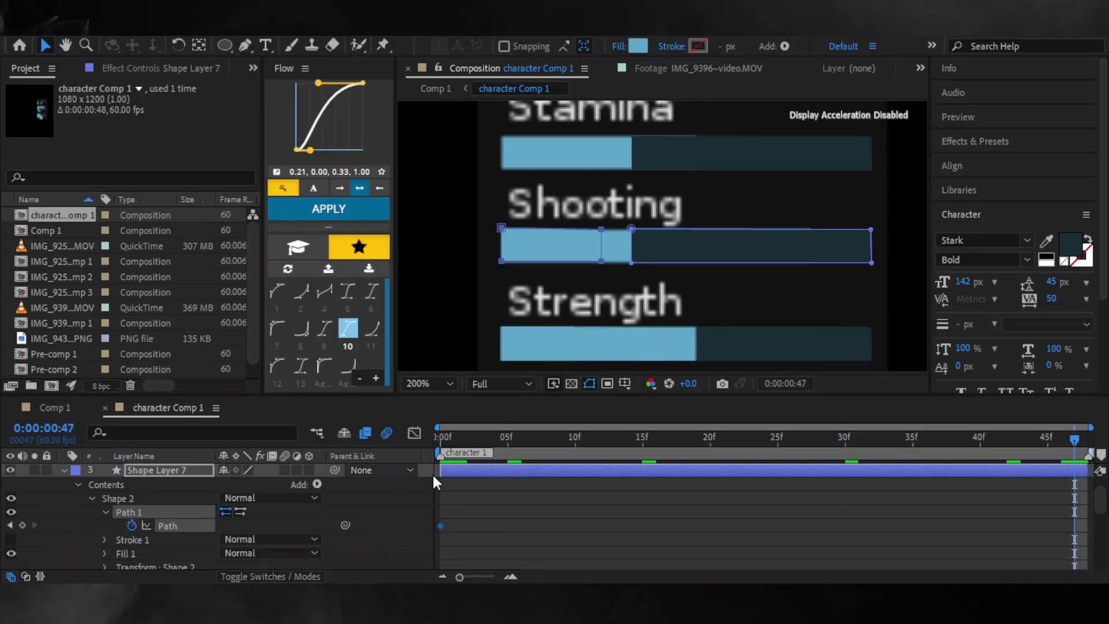
pyautogui.click(602, 243)
pyautogui.click(222, 502)
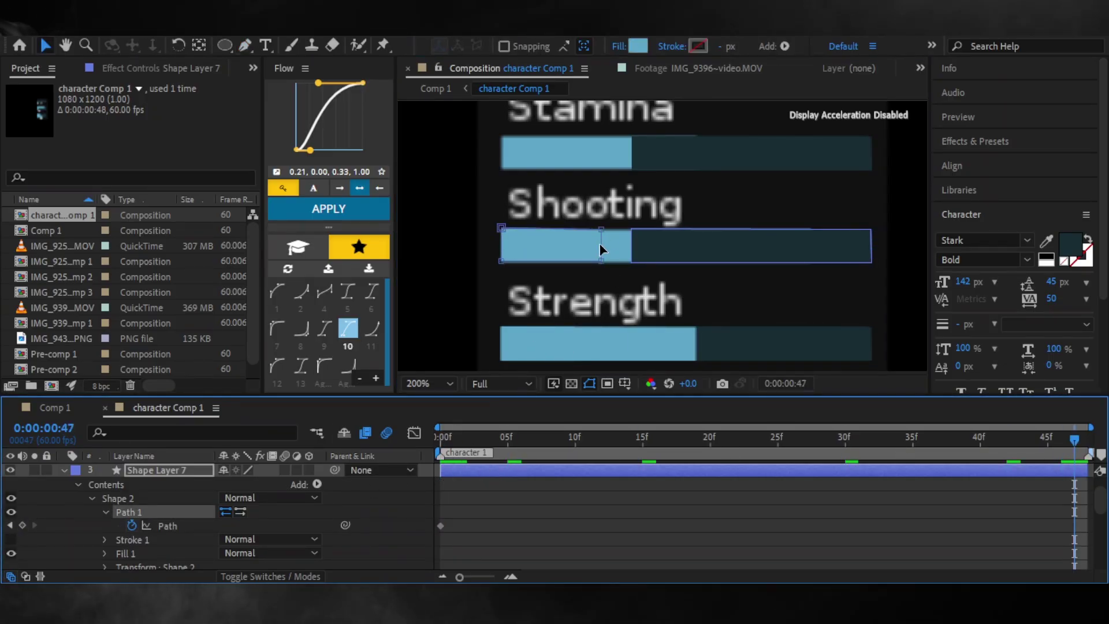
pyautogui.moveTo(602, 249); pyautogui.dragTo(854, 249)
# - Apply Easy Ease to both Shooting Path keyframes and return to the first frame
pyautogui.moveTo(434, 529); pyautogui.dragTo(1086, 537)
pyautogui.rightClick(1075, 526)
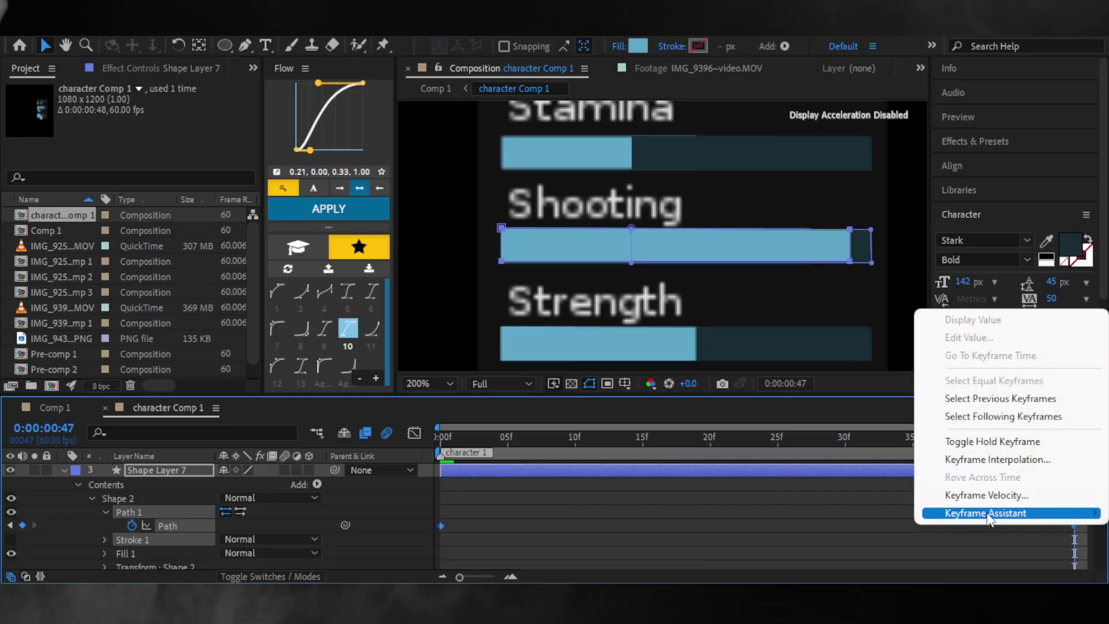
pyautogui.click(832, 520)
pyautogui.press('Home')
pyautogui.moveTo(460, 192); pyautogui.dragTo(460, 324)
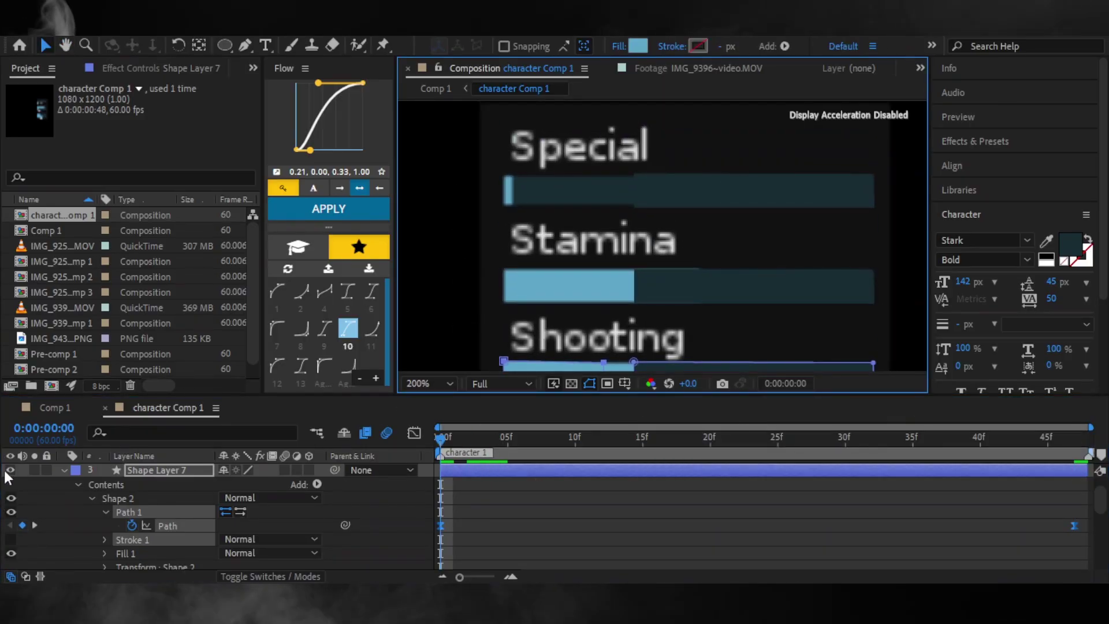
# - Shorten the Stamina bar's fill at frame 47 on Shape Layer 8
pyautogui.click(63, 470)
pyautogui.click(172, 484)
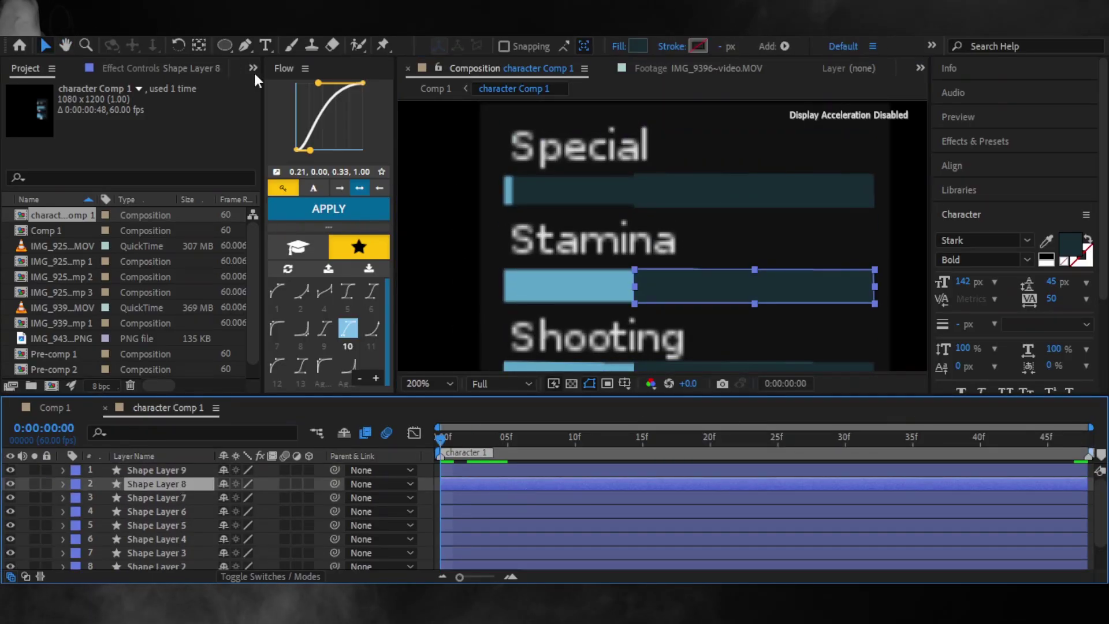
pyautogui.click(62, 483)
pyautogui.click(78, 485)
pyautogui.click(92, 498)
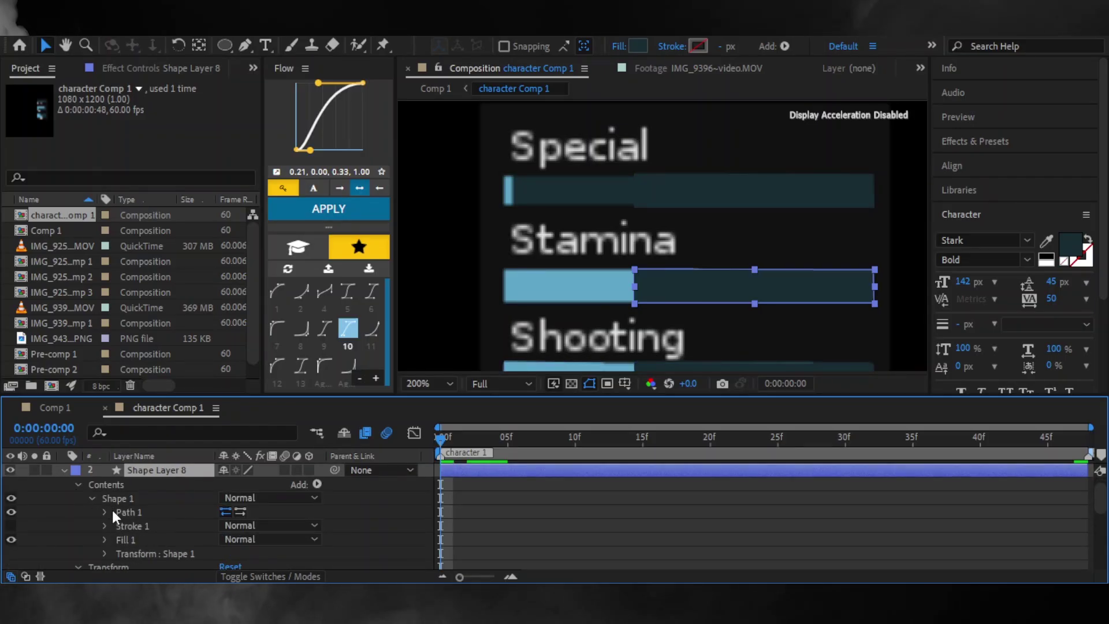
pyautogui.click(105, 512)
pyautogui.press('End')
pyautogui.click(646, 291)
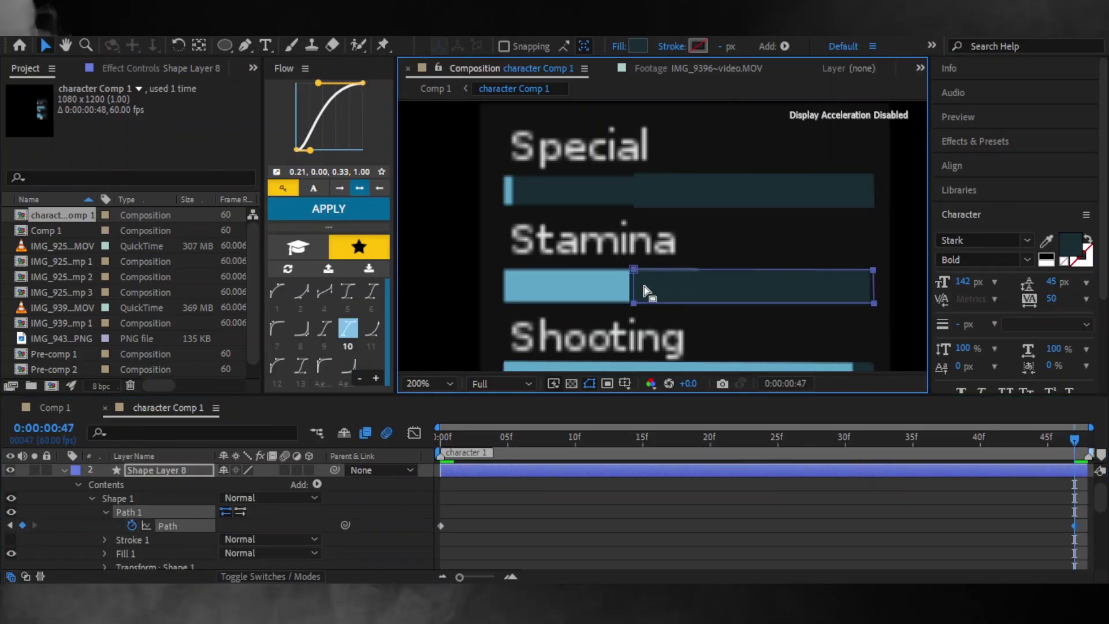
pyautogui.moveTo(645, 290); pyautogui.dragTo(631, 292)
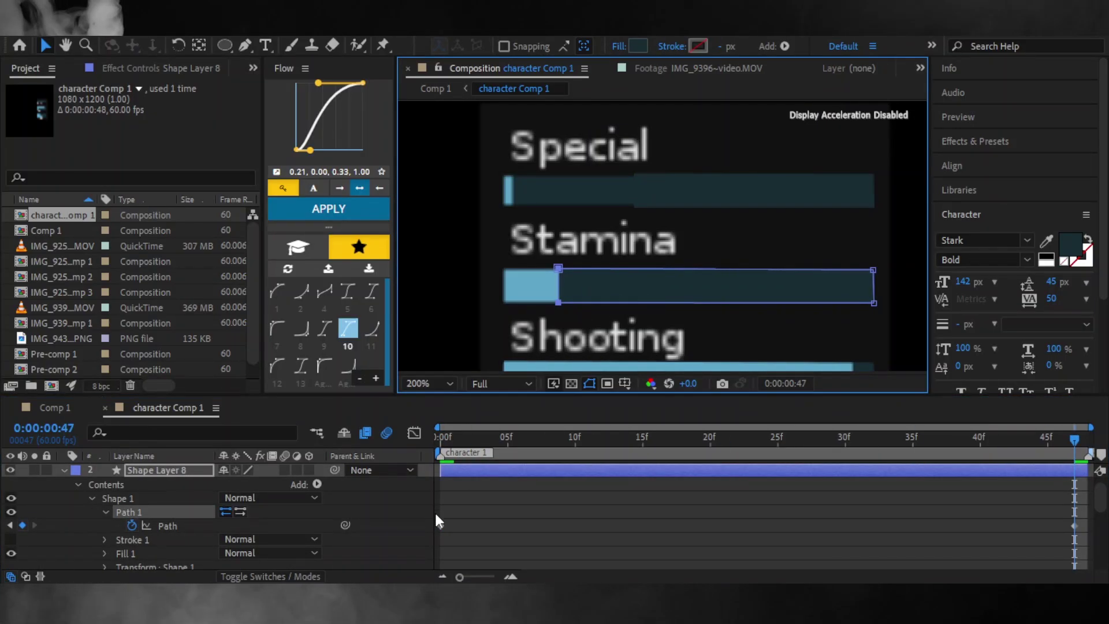
pyautogui.rightClick(1075, 526)
pyautogui.press('u')
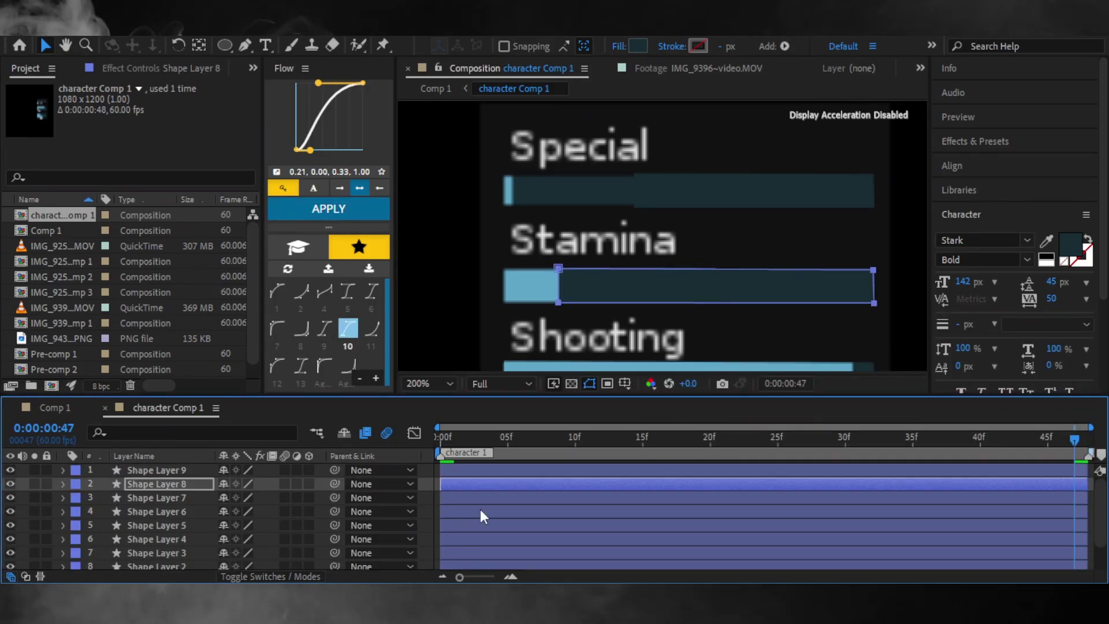
pyautogui.press('Home')
# - Draw a light-blue Pen fill bar at the Special bar's left end on Shape Layer 9
pyautogui.click(465, 474)
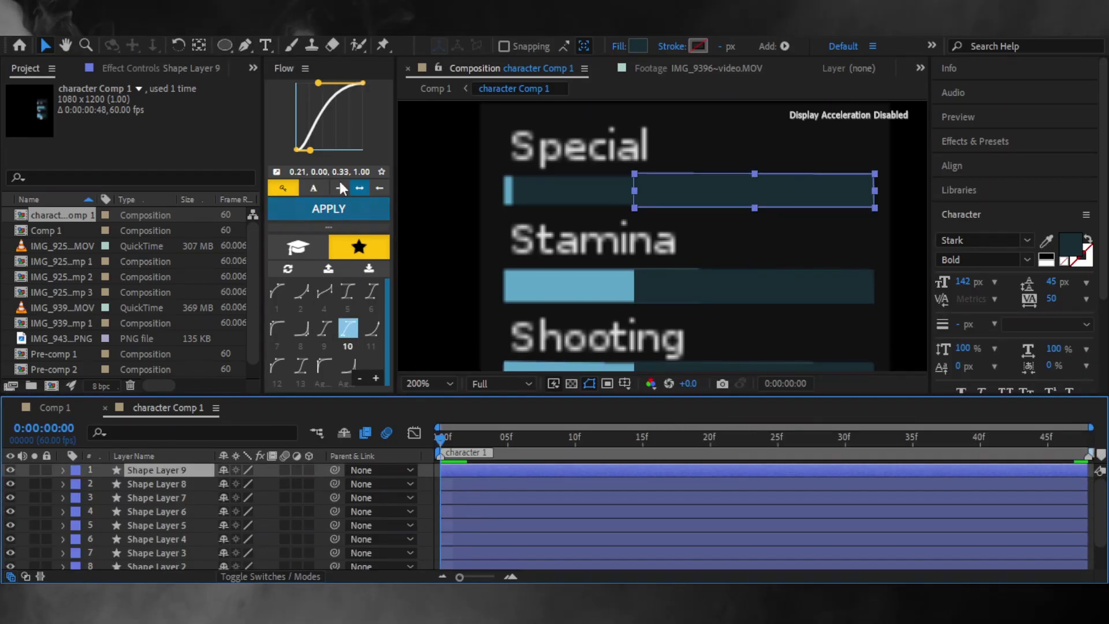
pyautogui.press('g')
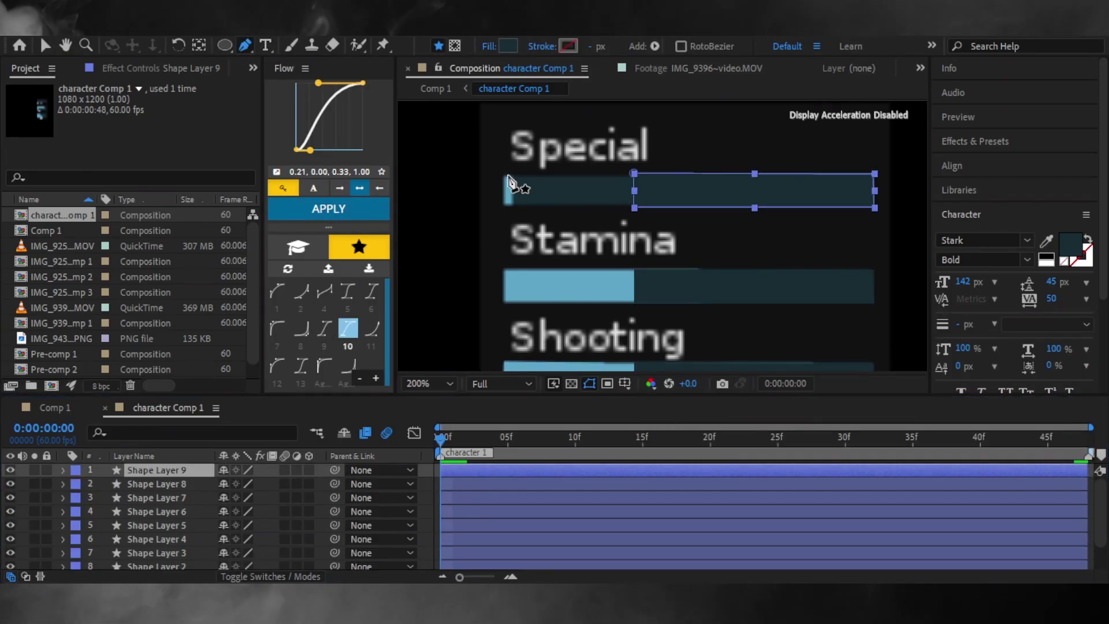
pyautogui.click(502, 175)
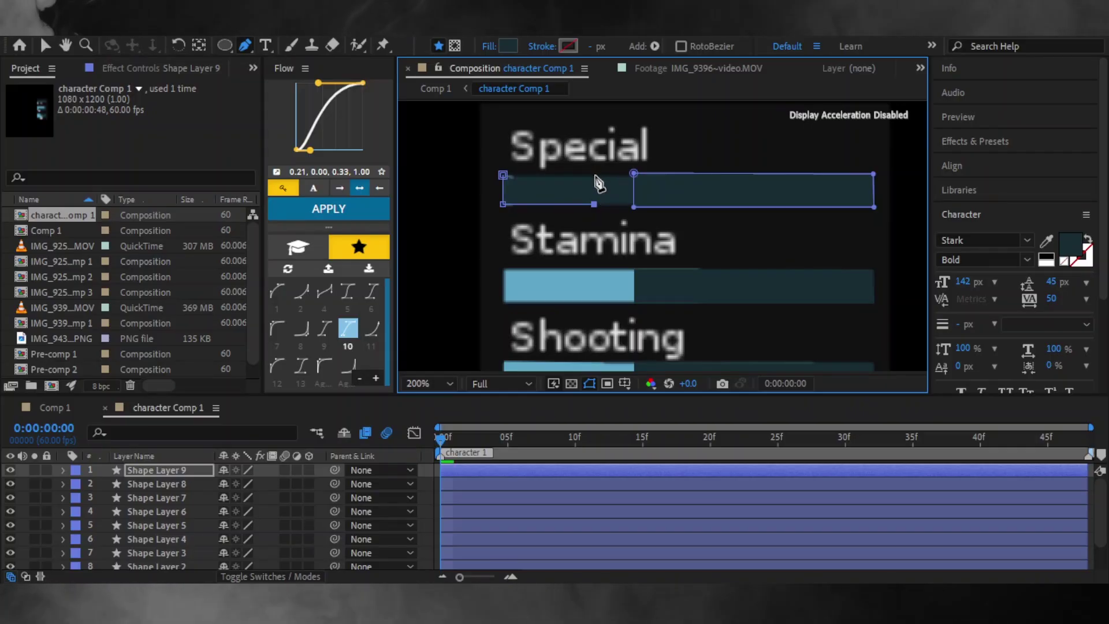
pyautogui.click(508, 45)
pyautogui.click(618, 396)
pyautogui.click(569, 286)
pyautogui.click(651, 314)
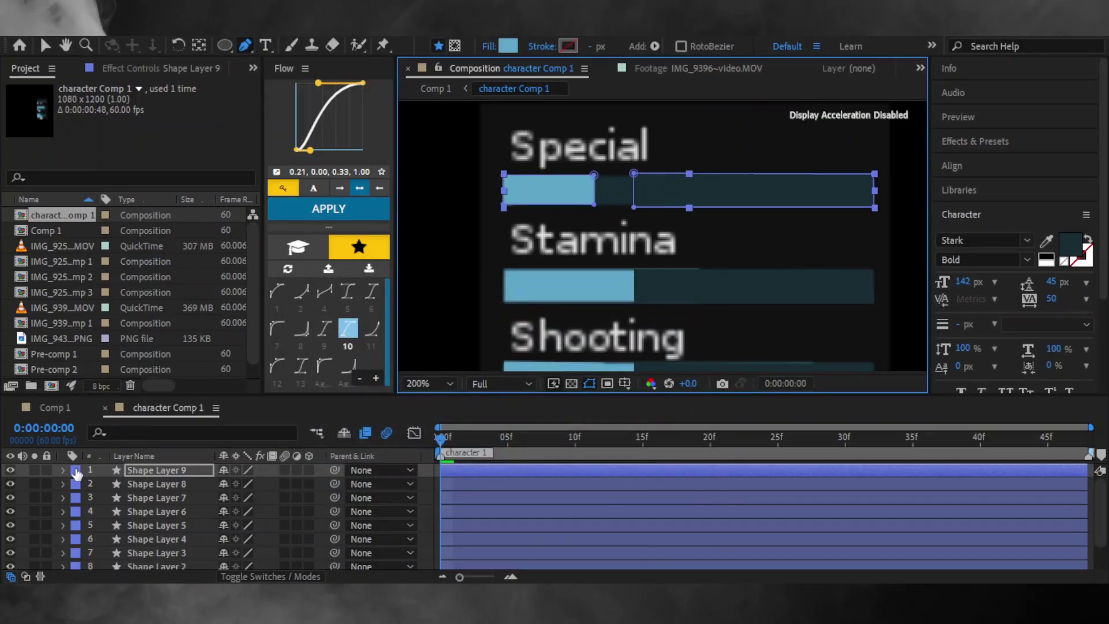
# - Keyframe the Special fill's Path, widen it to about 60% at frame 47, and ease it
pyautogui.click(63, 469)
pyautogui.click(91, 498)
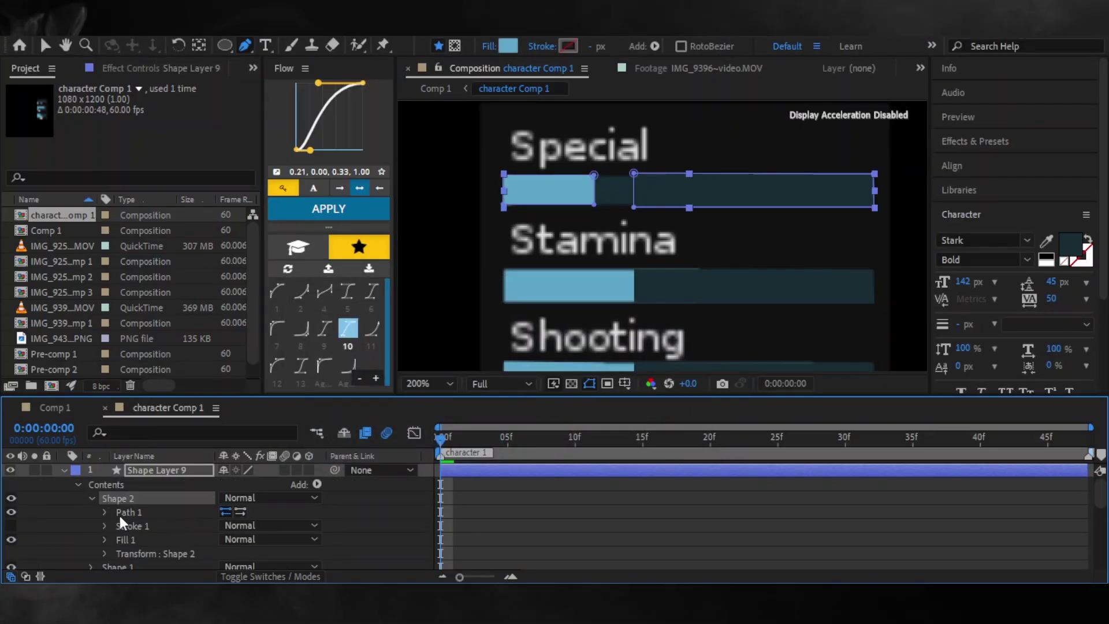
pyautogui.click(106, 512)
pyautogui.click(132, 525)
pyautogui.press('End')
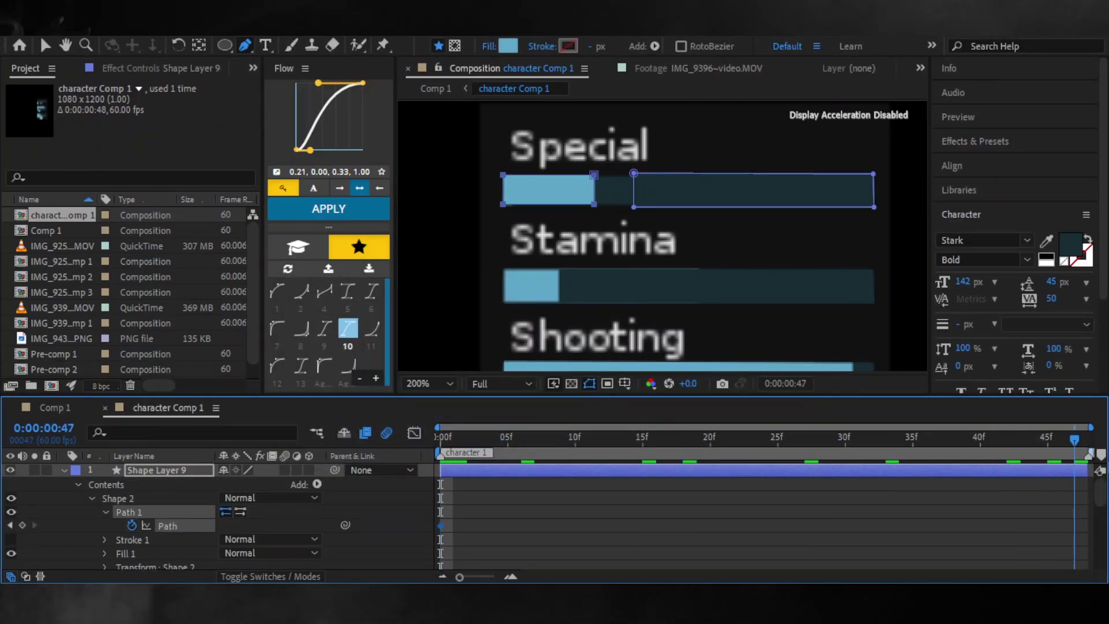
pyautogui.press('v')
pyautogui.moveTo(594, 191); pyautogui.dragTo(678, 190)
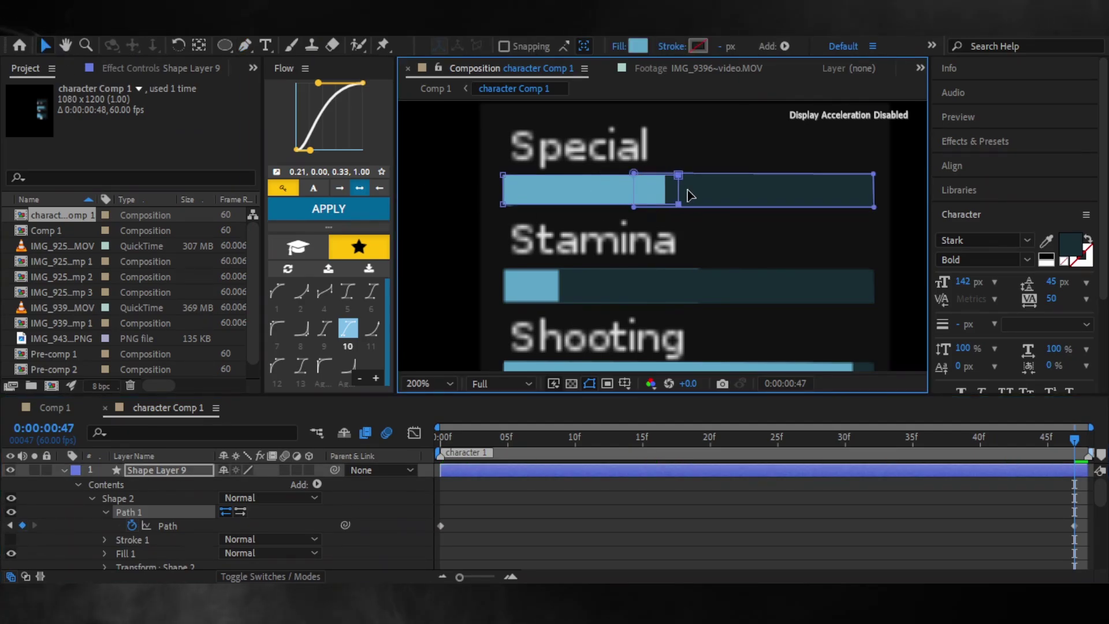
pyautogui.click(168, 526)
pyautogui.rightClick(1074, 526)
pyautogui.click(348, 327)
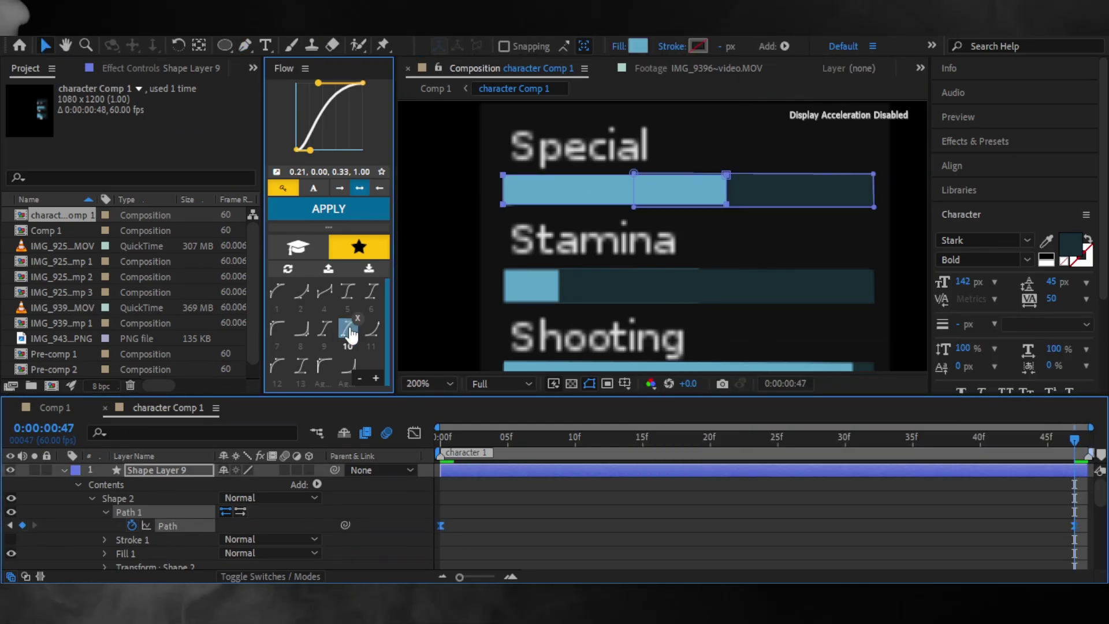
# - Zoom the viewer to 50% and scrub through the bars filling animation
pyautogui.click(64, 470)
pyautogui.click(428, 383)
pyautogui.click(434, 205)
pyautogui.click(427, 383)
pyautogui.click(434, 237)
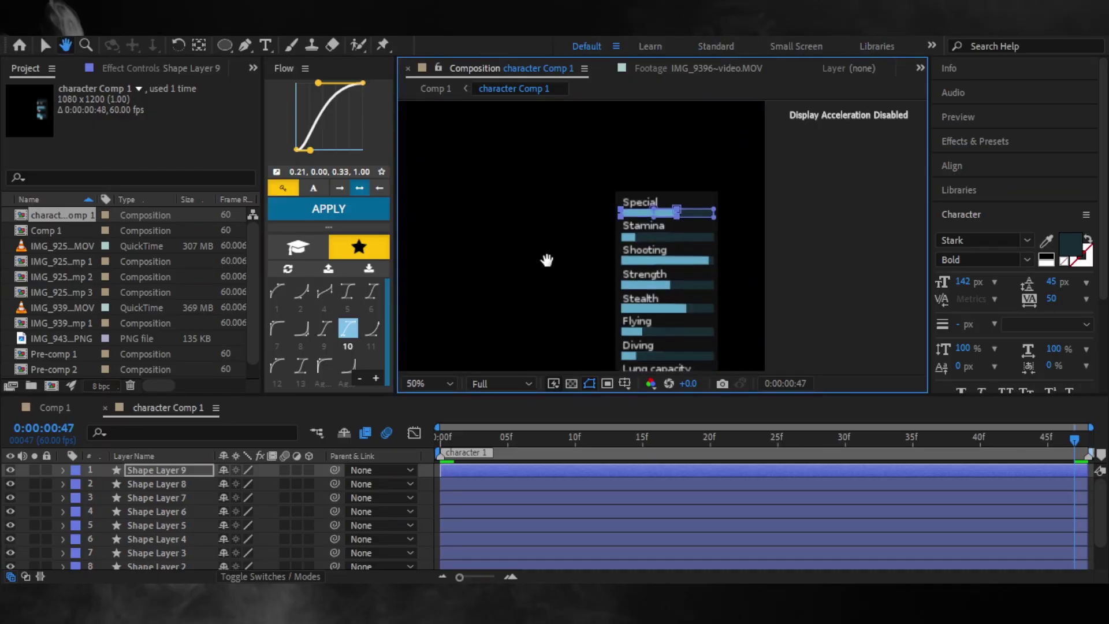
pyautogui.click(534, 445)
pyautogui.moveTo(580, 445); pyautogui.dragTo(1055, 460)
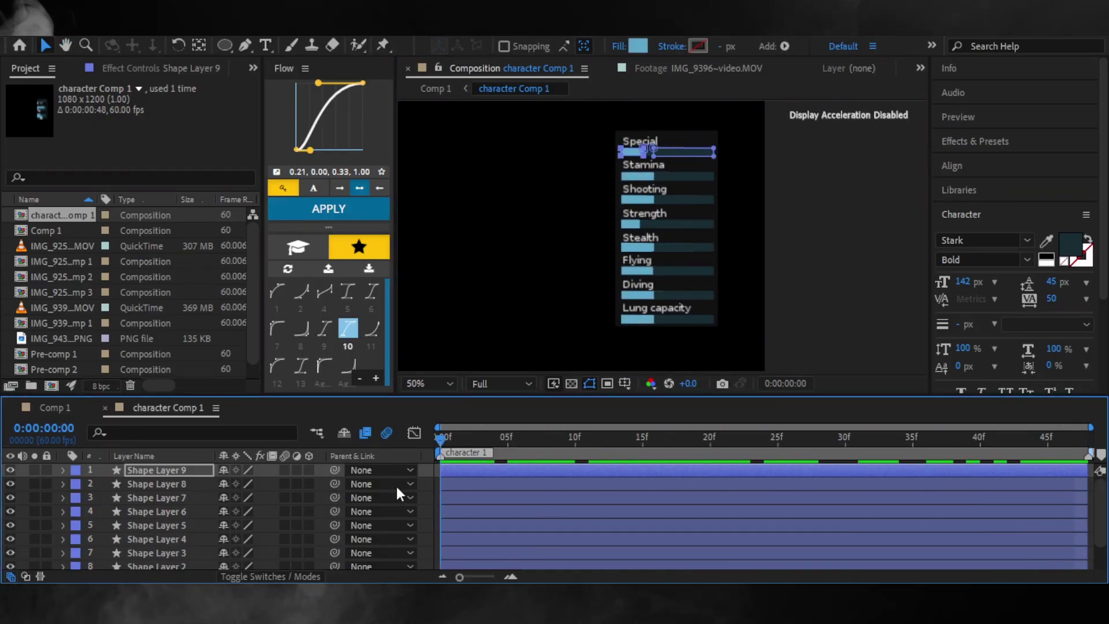
# - Close the character comp and preview Comp 1 at Quarter resolution
pyautogui.click(105, 408)
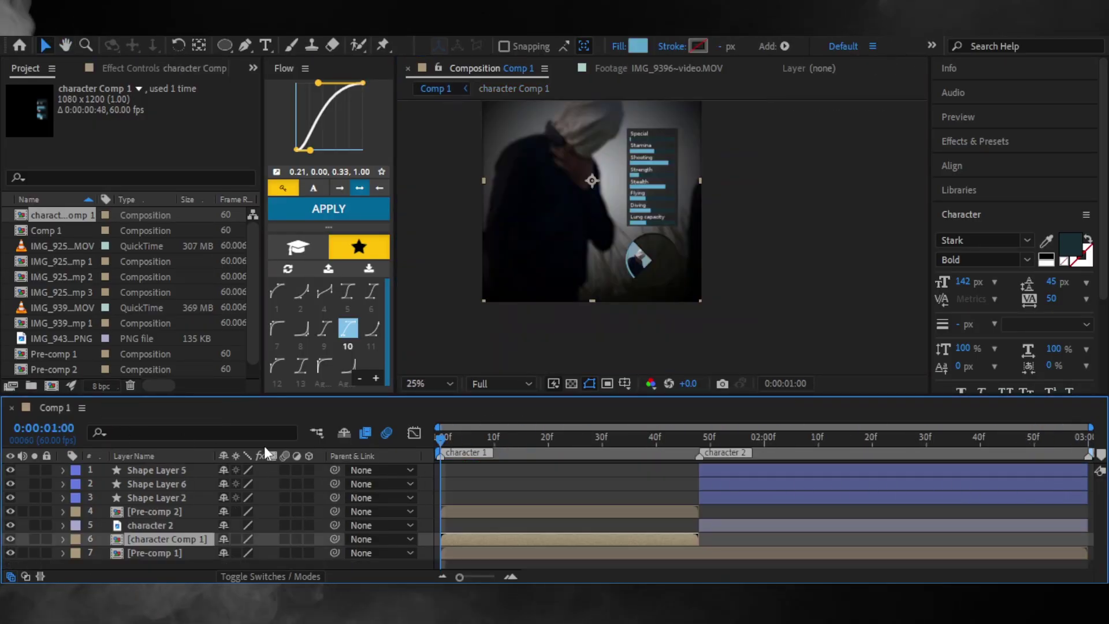
pyautogui.moveTo(559, 447); pyautogui.dragTo(643, 458)
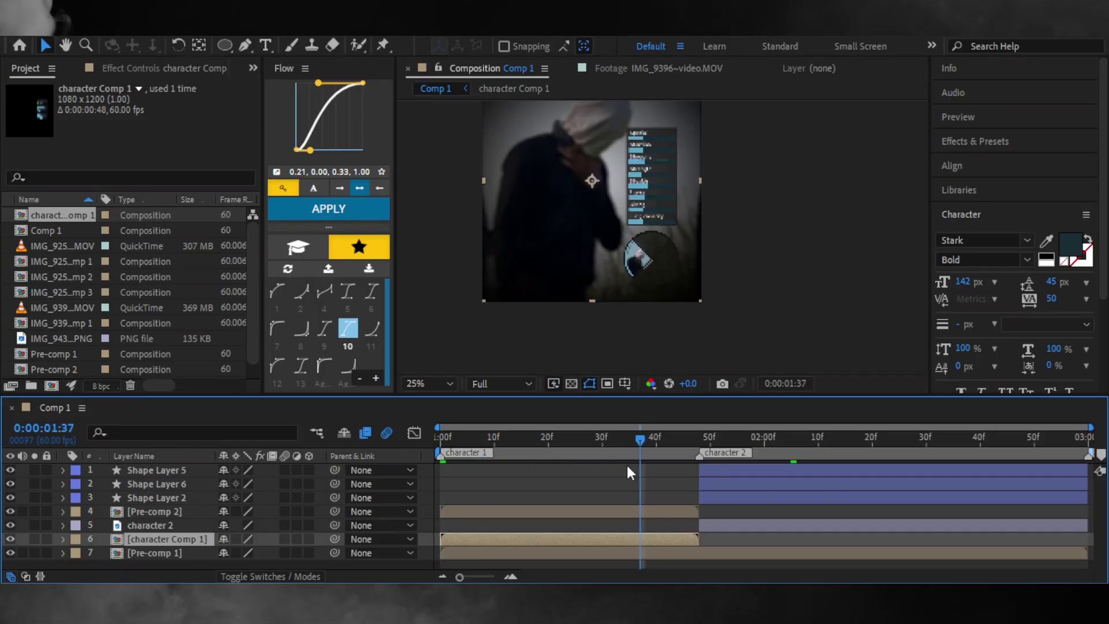
pyautogui.click(511, 384)
pyautogui.click(504, 477)
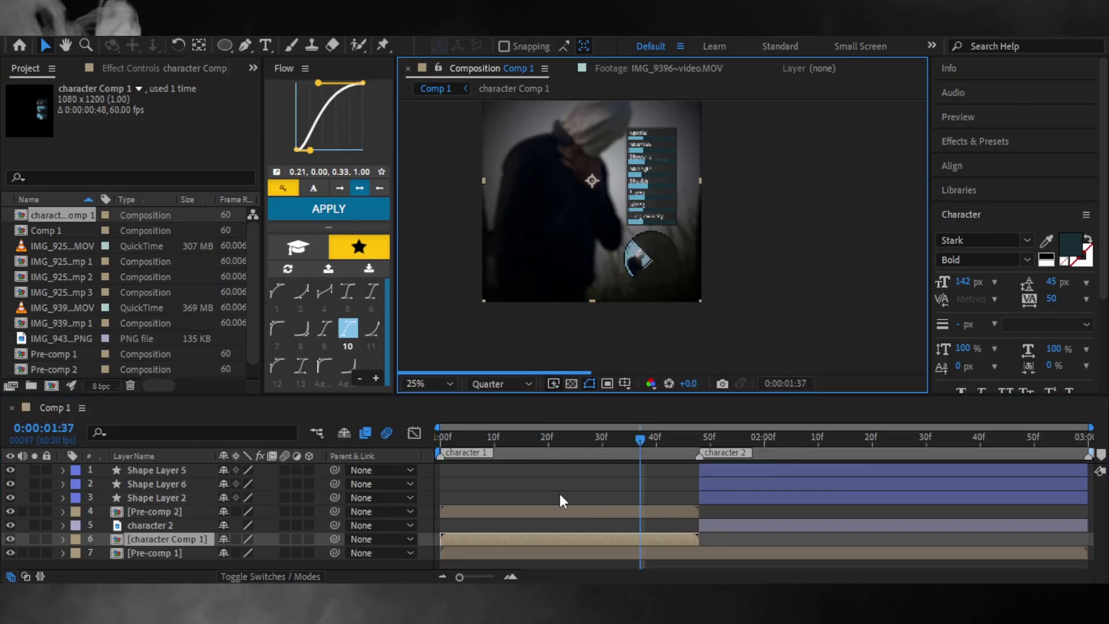
# - Move to 1:48 and select the character 2 layer
pyautogui.click(559, 456)
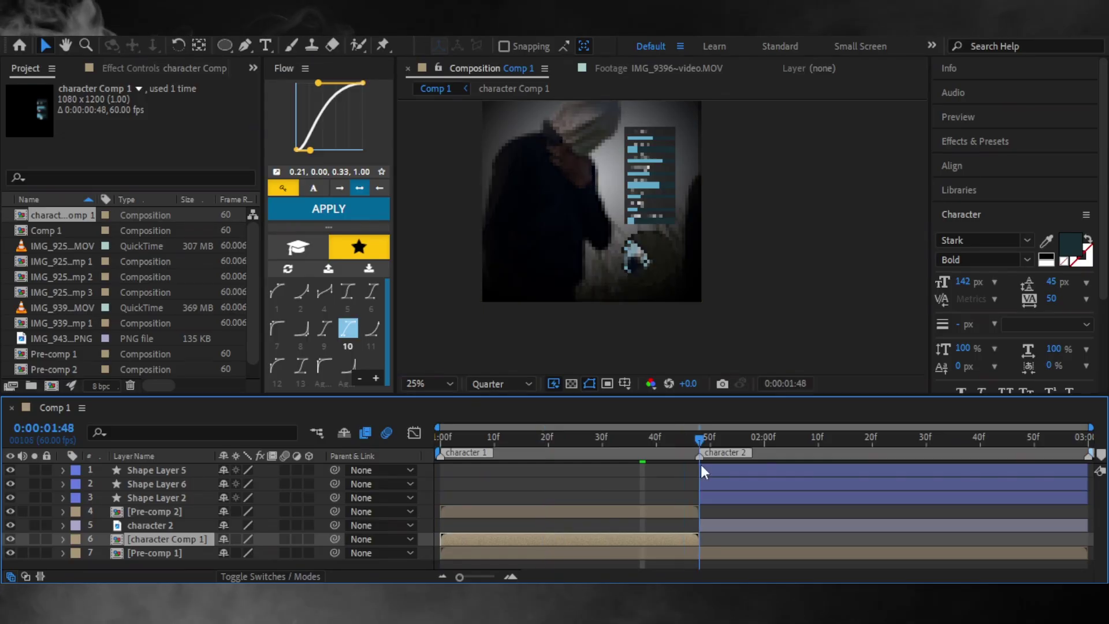
pyautogui.click(712, 525)
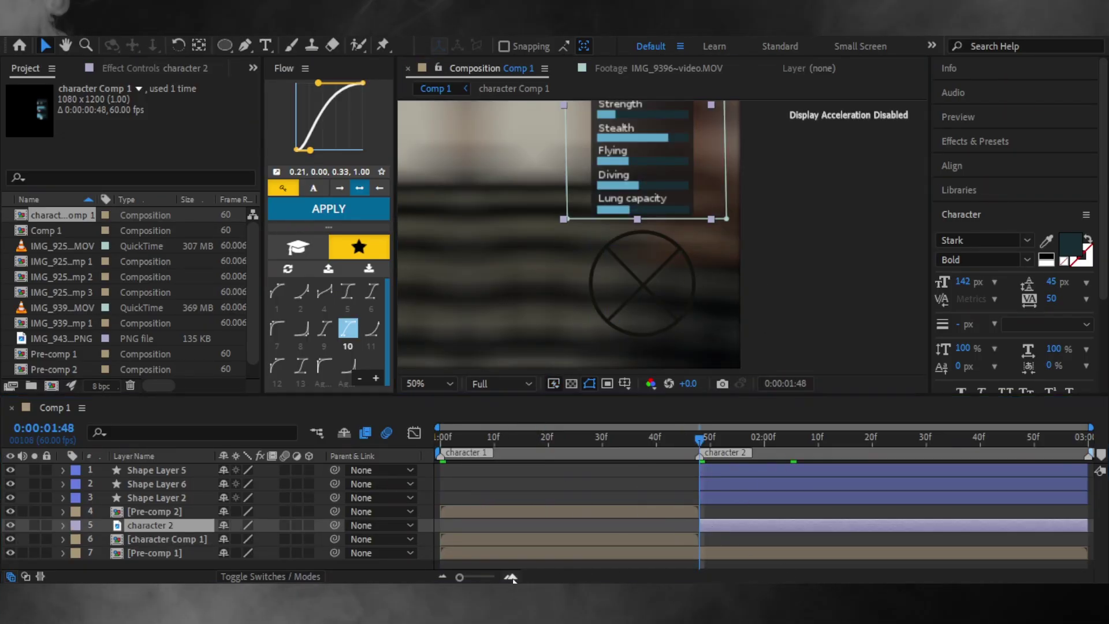
pyautogui.scroll(3, 782, 562)
# - Apply Change to Color to character 2, sampling the bar blue as the colour to replace
pyautogui.hotkey('ctrl', 'space')
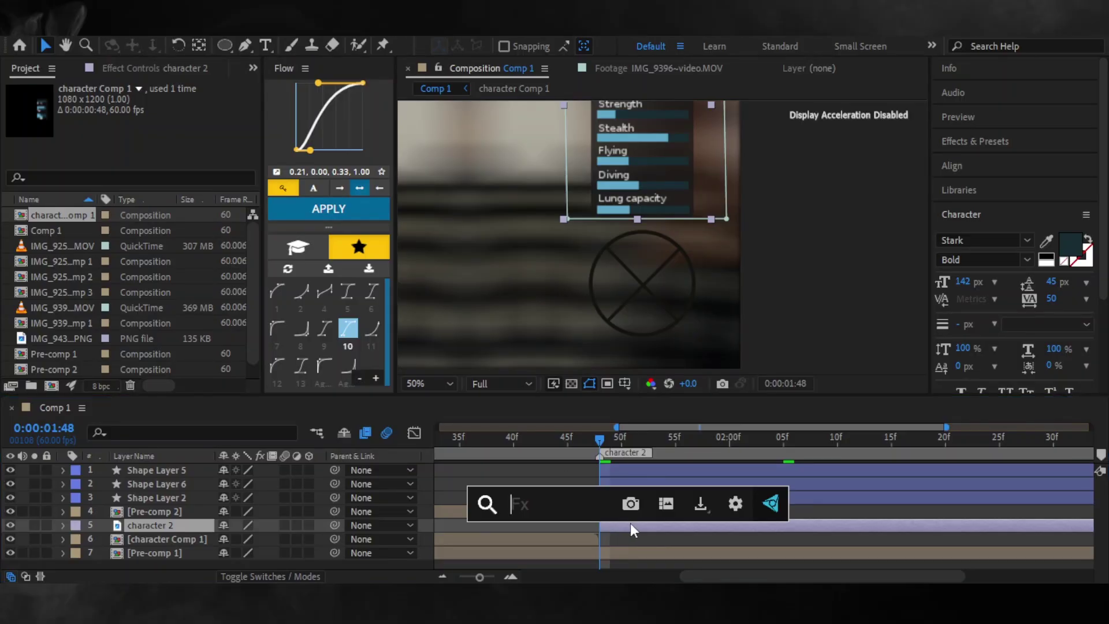
pyautogui.write('chang')
pyautogui.press('Return')
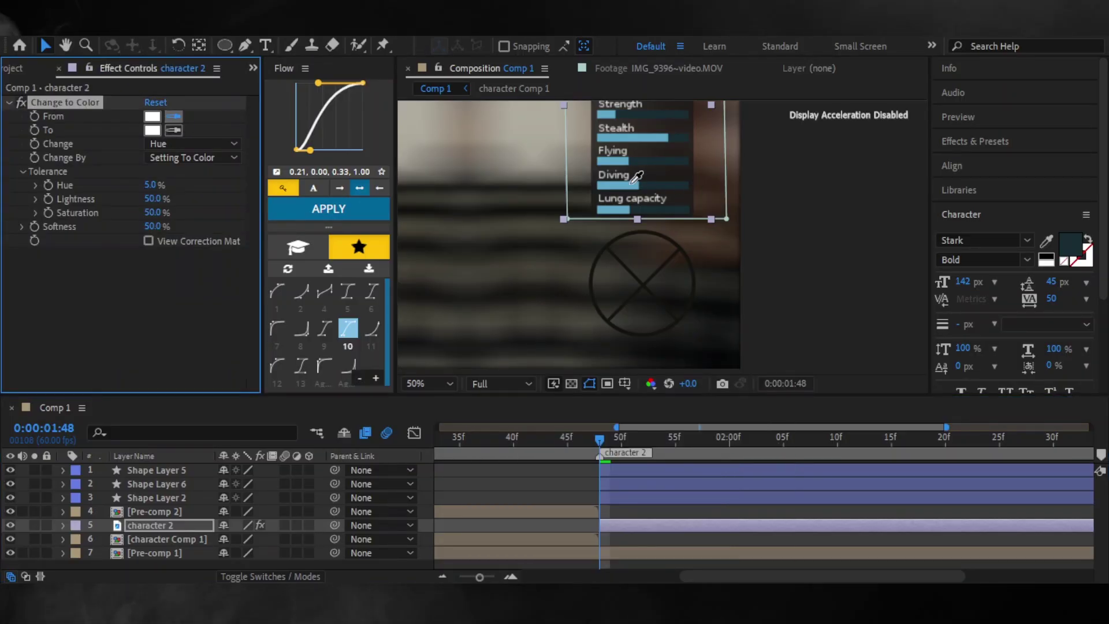
pyautogui.click(634, 181)
# - Duplicate the circle layer and give it a dark sampled fill at 85% opacity
pyautogui.click(622, 497)
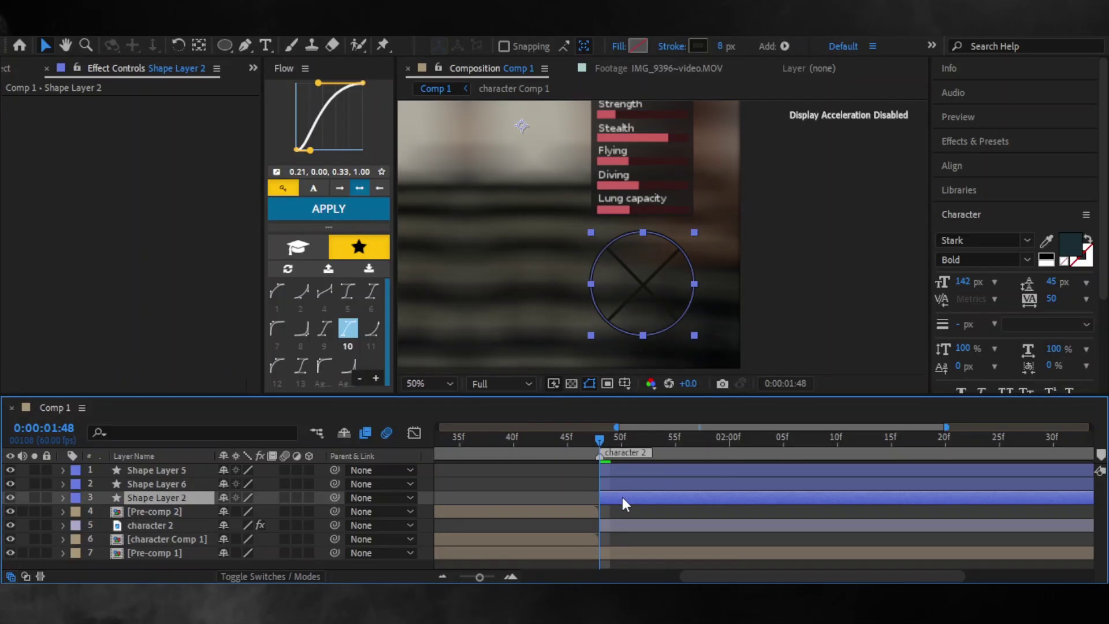
pyautogui.hotkey('ctrl', 'd')
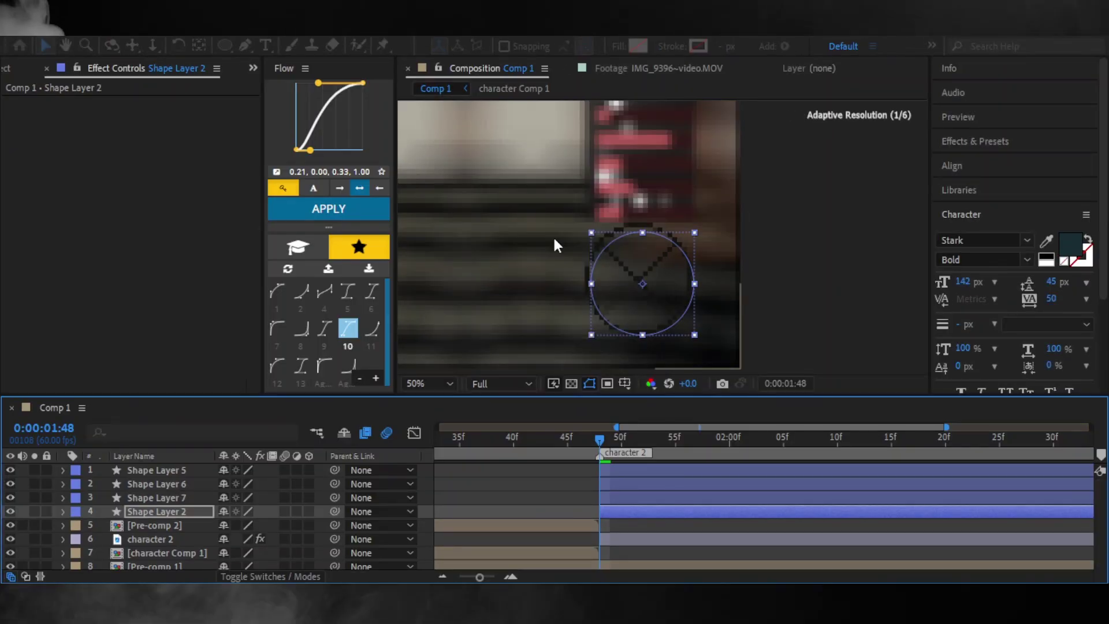
pyautogui.click(638, 45)
pyautogui.click(627, 395)
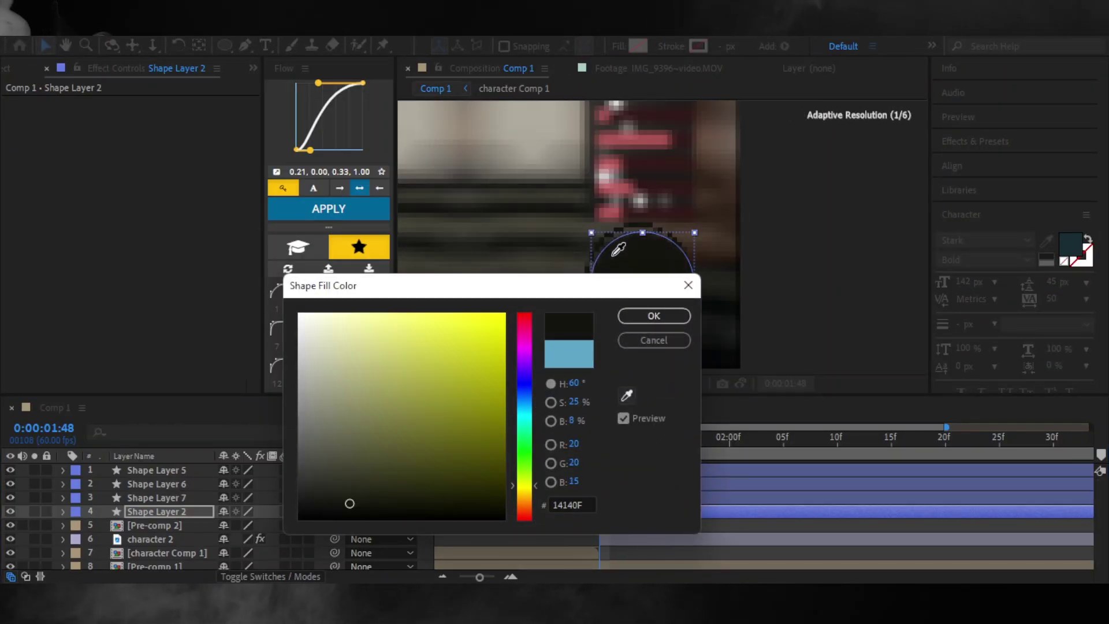
pyautogui.click(618, 249)
pyautogui.click(62, 511)
pyautogui.click(79, 538)
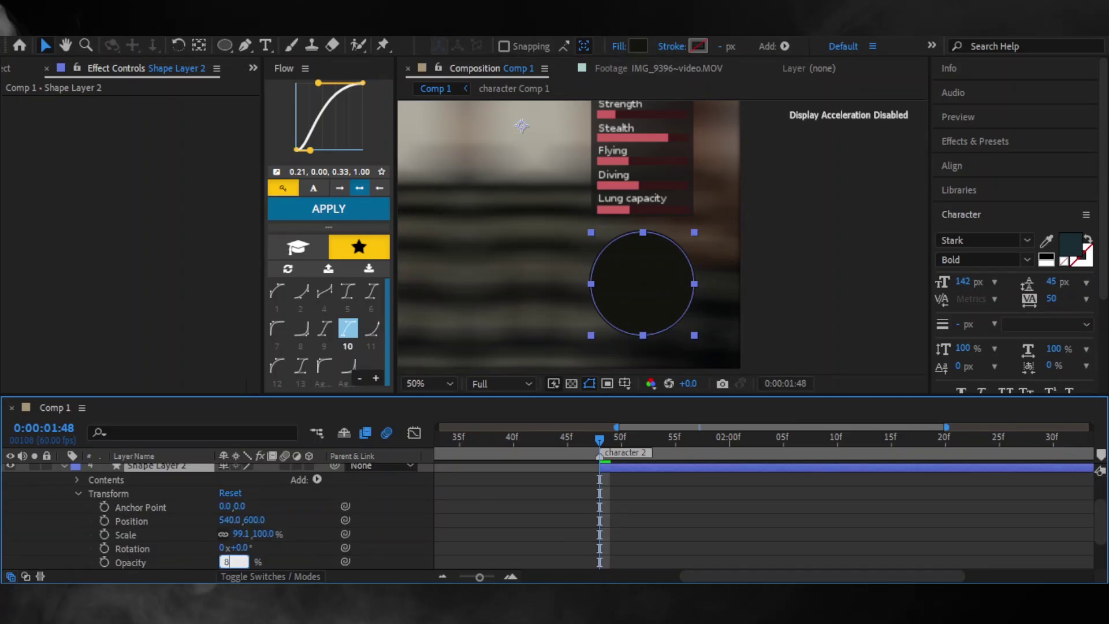
pyautogui.write('5')
pyautogui.press('Return')
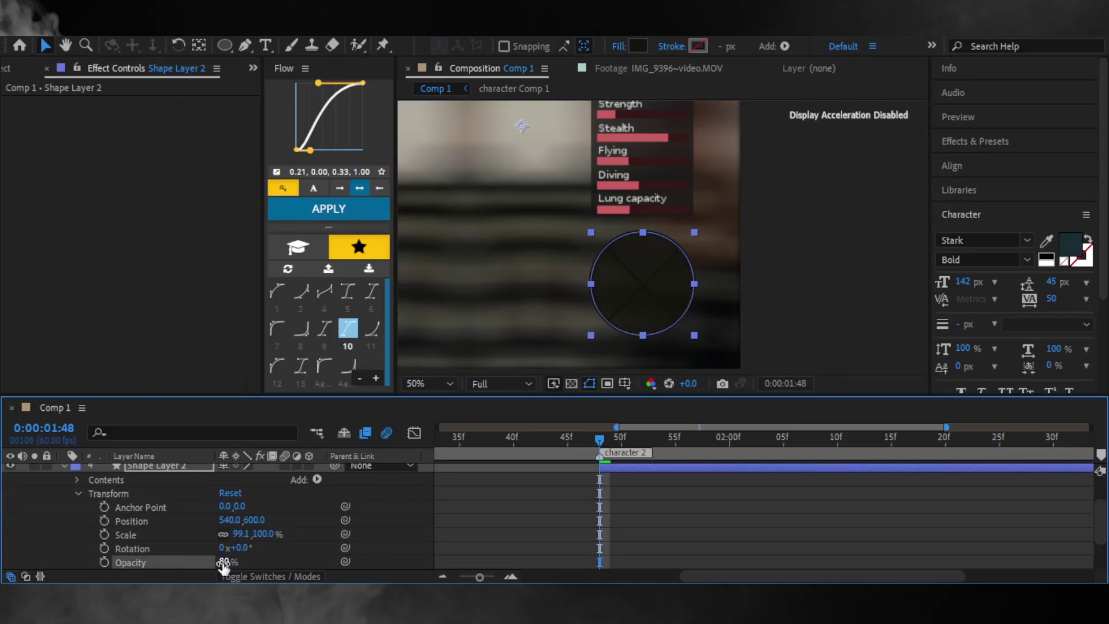
pyautogui.hotkey('ctrl', 'Left')
pyautogui.scroll(3, 615, 504)
# - Open Pre-comp 1 and its footage composition, then select the IMG_9396~video.MOV layer
pyautogui.click(606, 561)
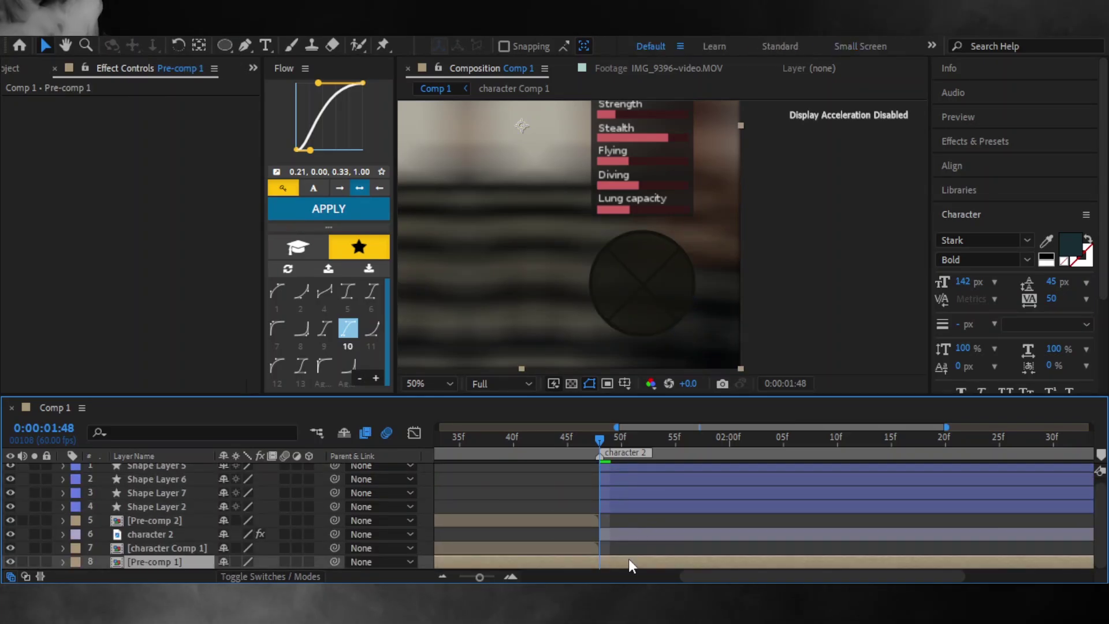
pyautogui.doubleClick(629, 562)
pyautogui.doubleClick(718, 494)
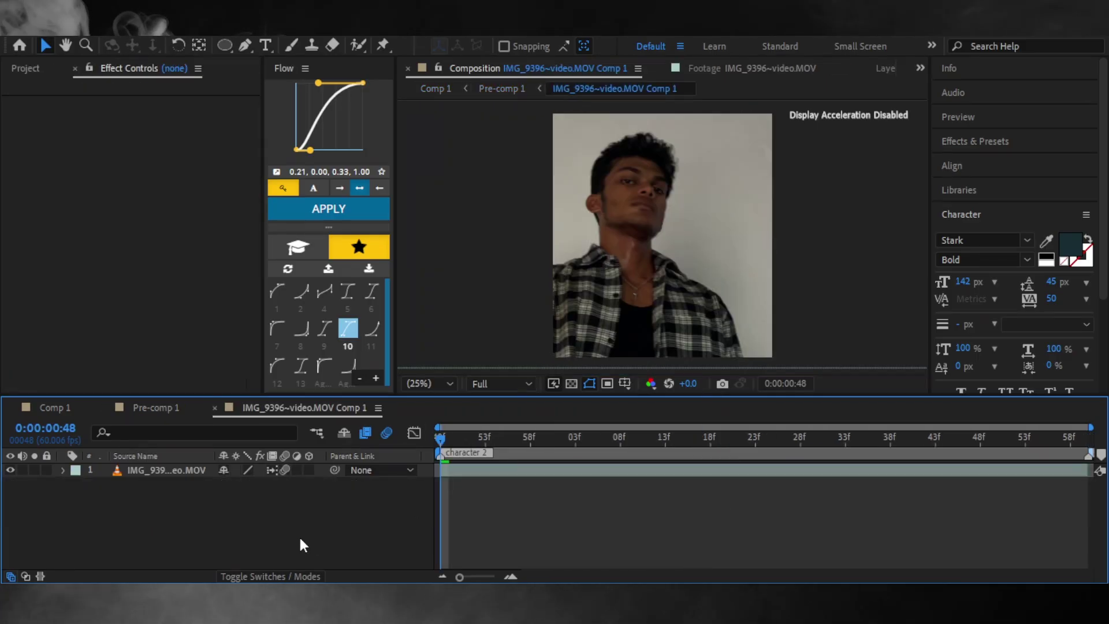
pyautogui.click(450, 475)
# - Paste the footage layer into Comp 1 and move it below Pre-comp 2 as layer 6
pyautogui.click(214, 408)
pyautogui.click(110, 407)
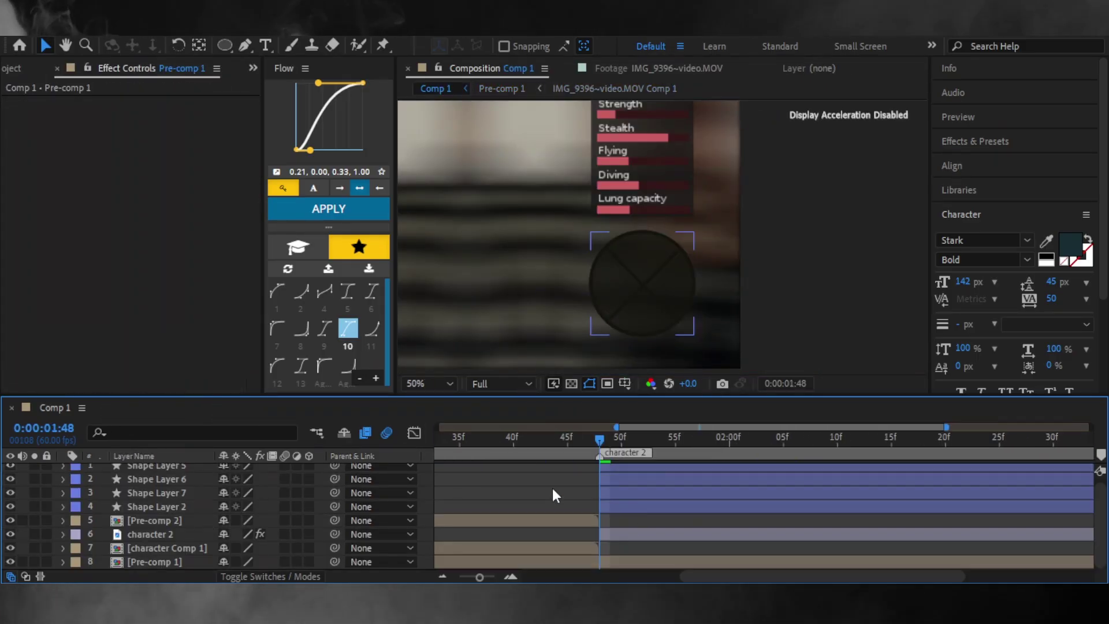
pyautogui.hotkey('ctrl', 'v')
pyautogui.press('`')
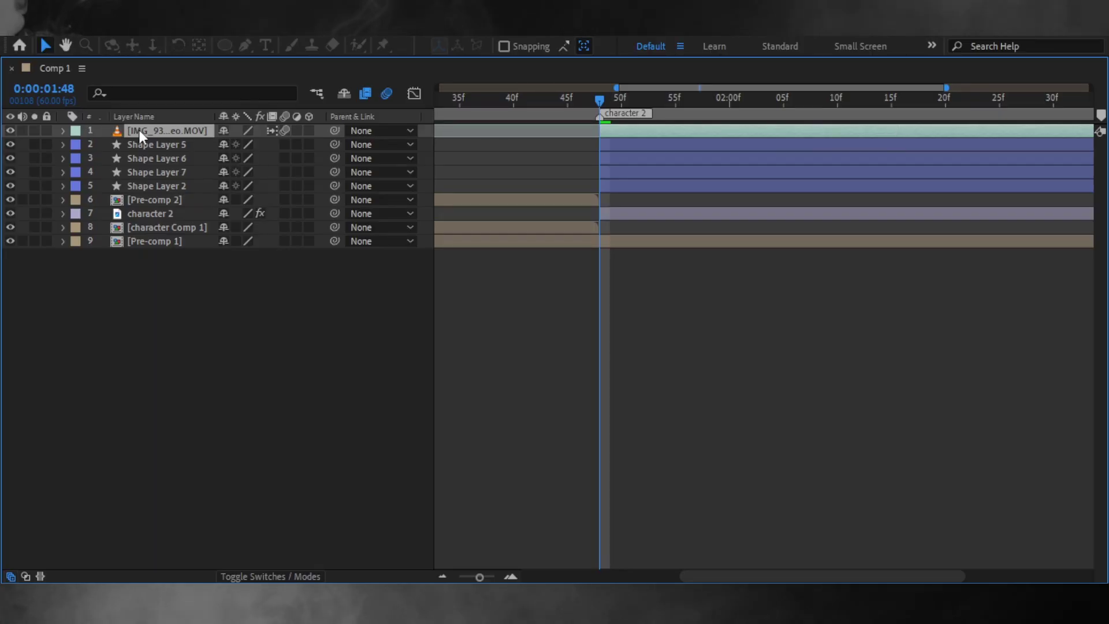
pyautogui.moveTo(140, 130); pyautogui.dragTo(141, 206)
pyautogui.press('`')
pyautogui.click(445, 384)
# - Set the footage layer's scale to 13% and reposition it in the viewer
pyautogui.click(64, 539)
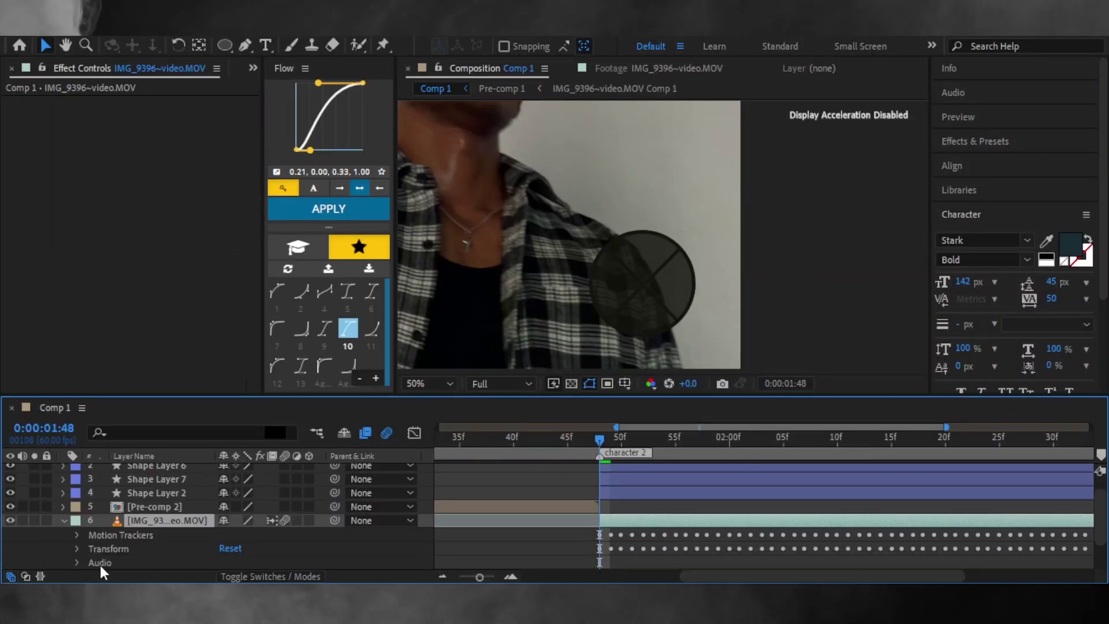
pyautogui.click(77, 548)
pyautogui.click(240, 533)
pyautogui.write('13.0,13.0')
pyautogui.press('Return')
pyautogui.scroll(-1, 549, 292)
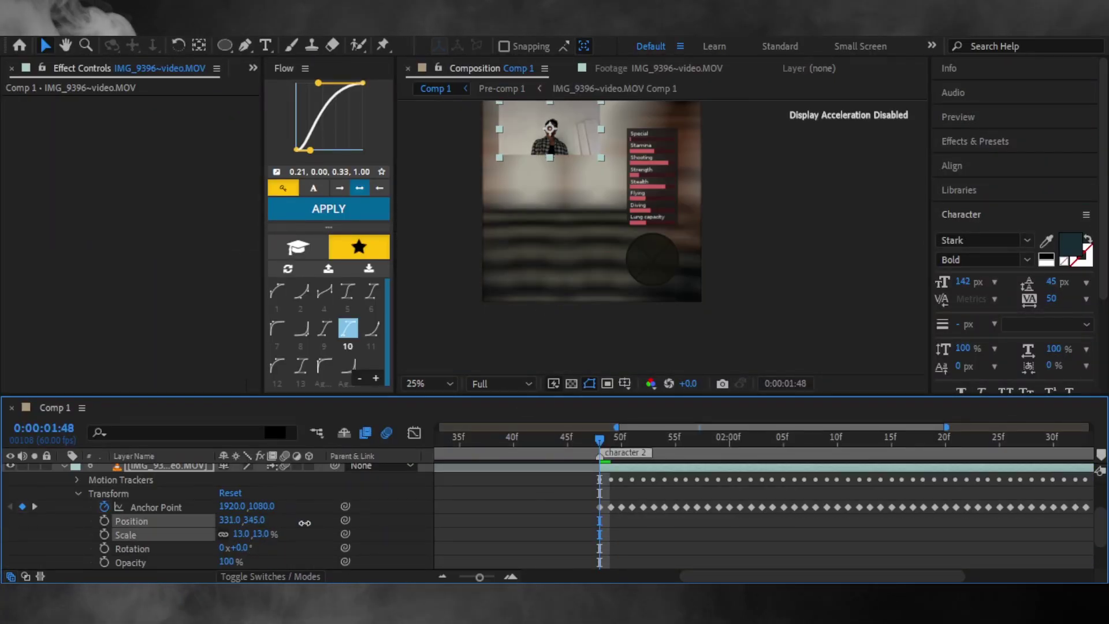
pyautogui.moveTo(550, 128); pyautogui.dragTo(588, 203)
pyautogui.scroll(2, 588, 204)
# - Apply Time > Freeze Frame to the footage layer
pyautogui.scroll(1, 623, 508)
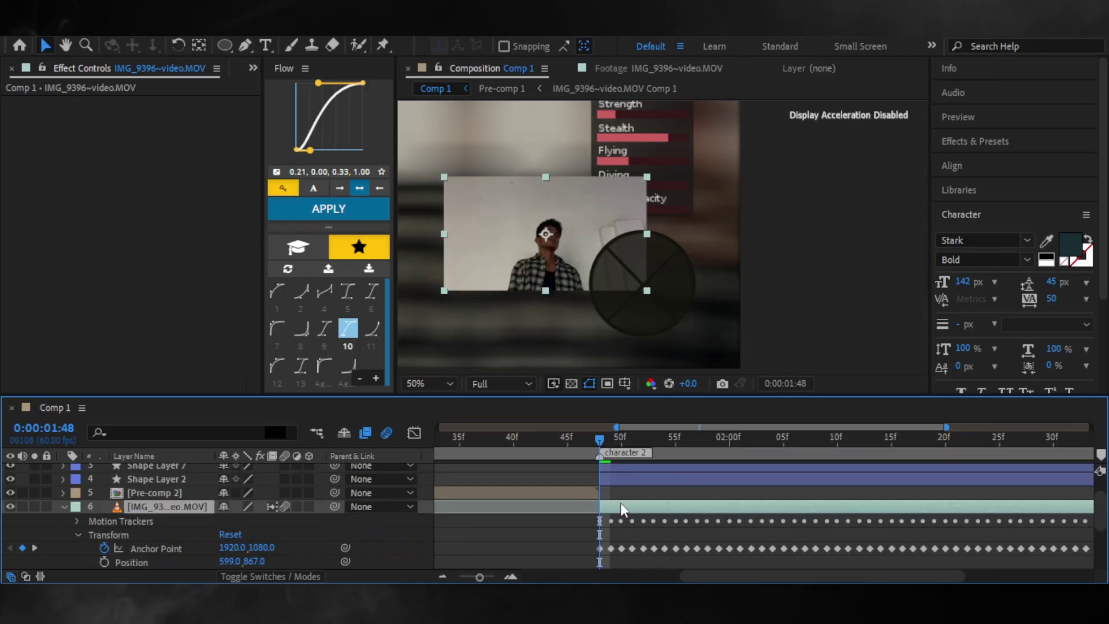
pyautogui.rightClick(623, 508)
pyautogui.click(879, 181)
pyautogui.scroll(2, 241, 520)
pyautogui.scroll(-2, 241, 520)
# - Scale the footage to 50% and move it up to position 599, 615
pyautogui.click(242, 510)
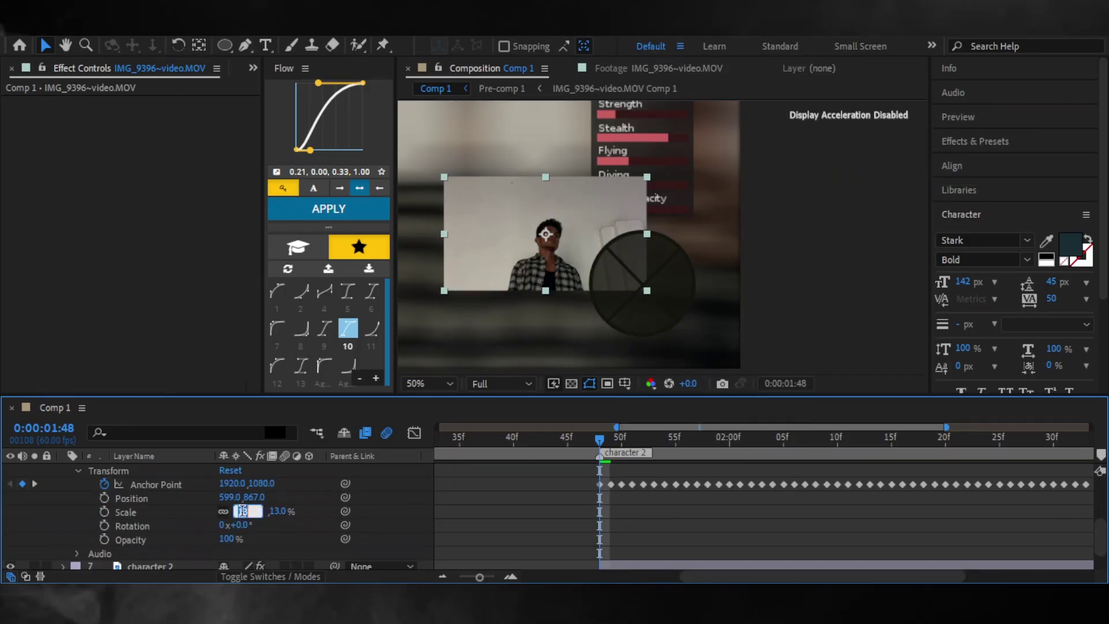
pyautogui.write('50')
pyautogui.press('Return')
pyautogui.moveTo(549, 217); pyautogui.dragTo(549, 144)
pyautogui.scroll(-1, 599, 191)
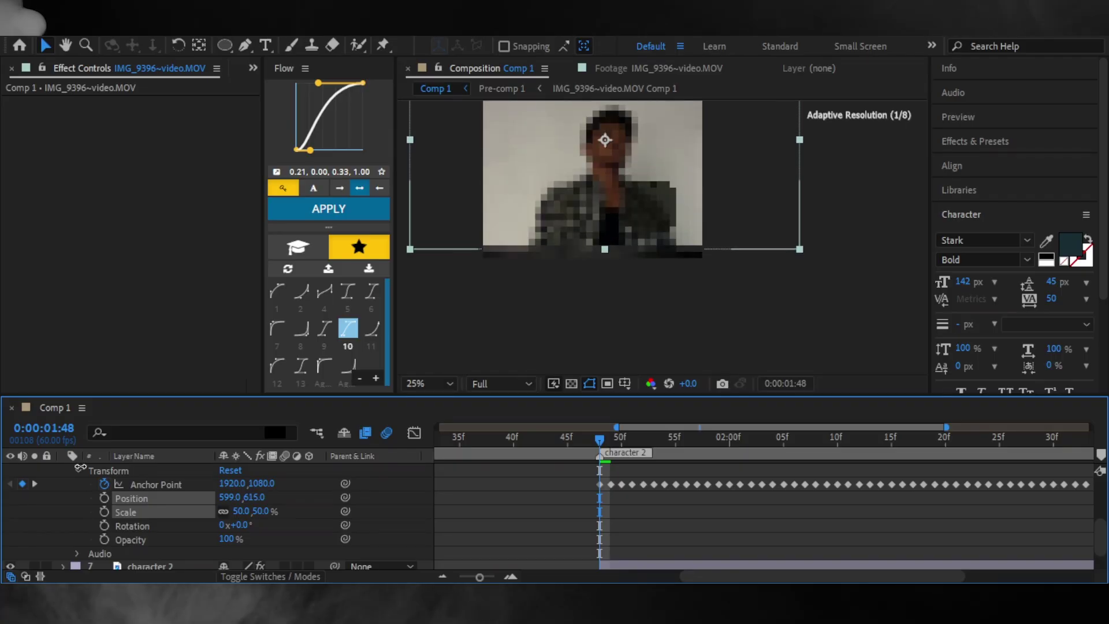
pyautogui.scroll(3, 518, 554)
pyautogui.click(245, 45)
# - Zoom in to 400% and start the mask at the bottom, tracing the shoulder up to the neck
pyautogui.scroll(2, 722, 275)
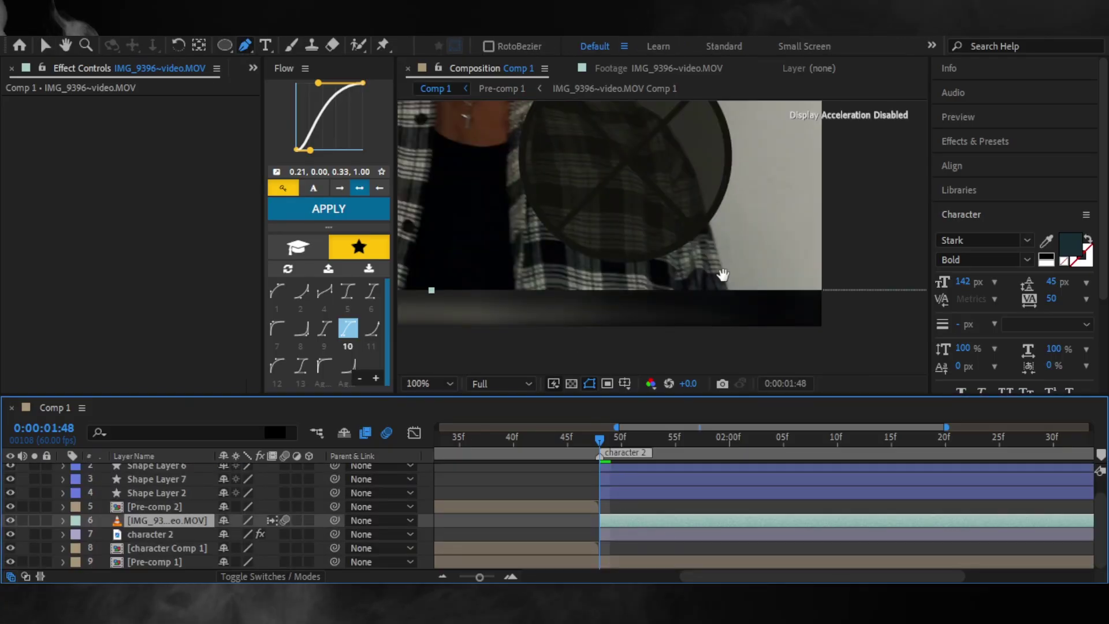
pyautogui.scroll(1, 722, 275)
pyautogui.press('`')
pyautogui.click(527, 425)
pyautogui.click(507, 359)
pyautogui.scroll(1, 507, 300)
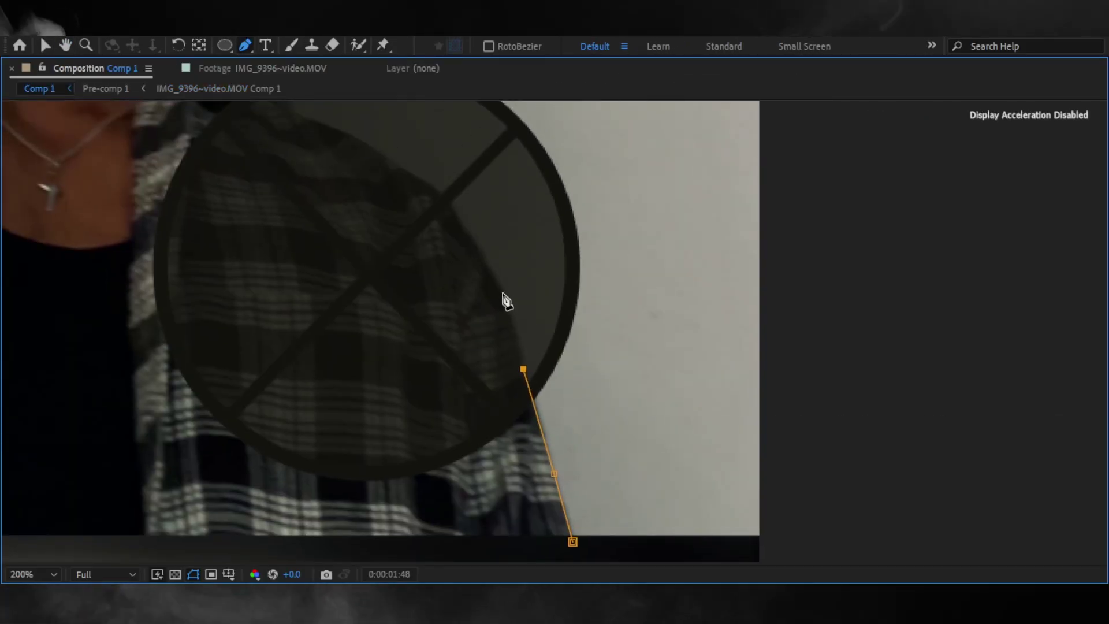
pyautogui.click(477, 264)
pyautogui.click(440, 210)
pyautogui.scroll(1, 437, 193)
pyautogui.scroll(-1, 406, 275)
pyautogui.click(754, 371)
pyautogui.click(667, 320)
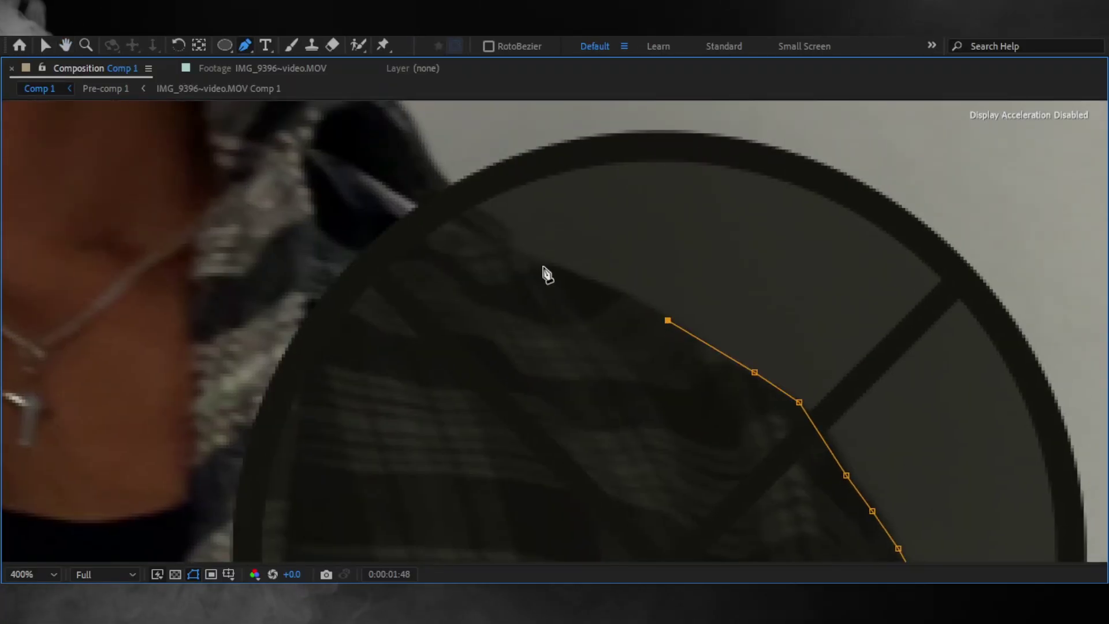
pyautogui.click(505, 243)
pyautogui.click(493, 214)
pyautogui.scroll(3, 587, 425)
pyautogui.click(483, 307)
pyautogui.scroll(2, 529, 383)
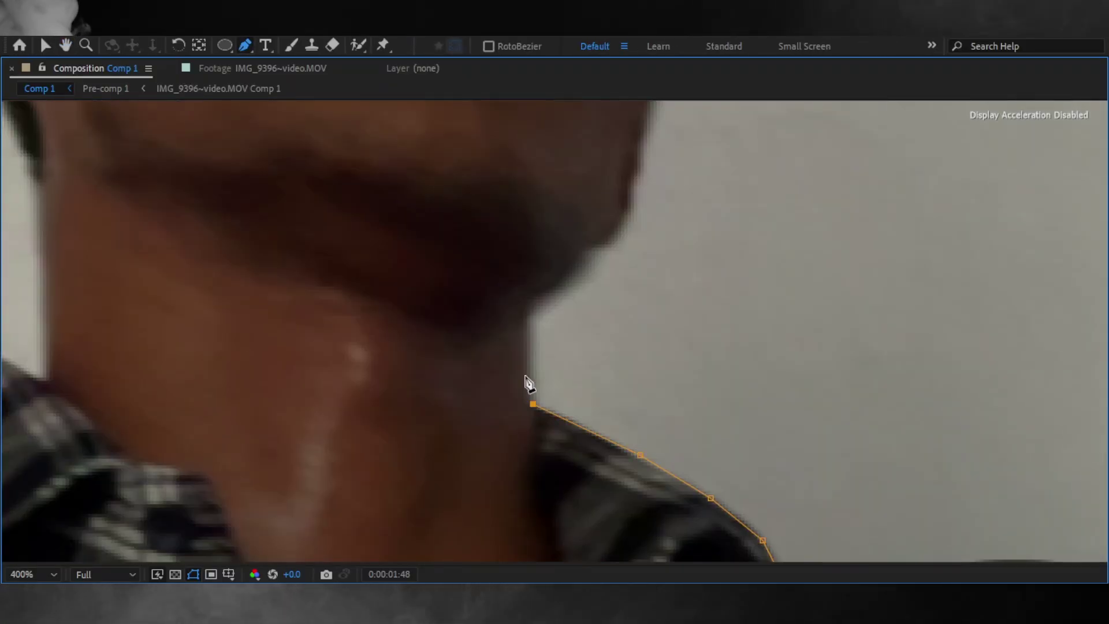
pyautogui.scroll(2, 580, 258)
# - Continue the mask points up the jaw, up the hair edge and across the top of the hair
pyautogui.click(541, 331)
pyautogui.click(545, 273)
pyautogui.click(566, 233)
pyautogui.scroll(2, 537, 281)
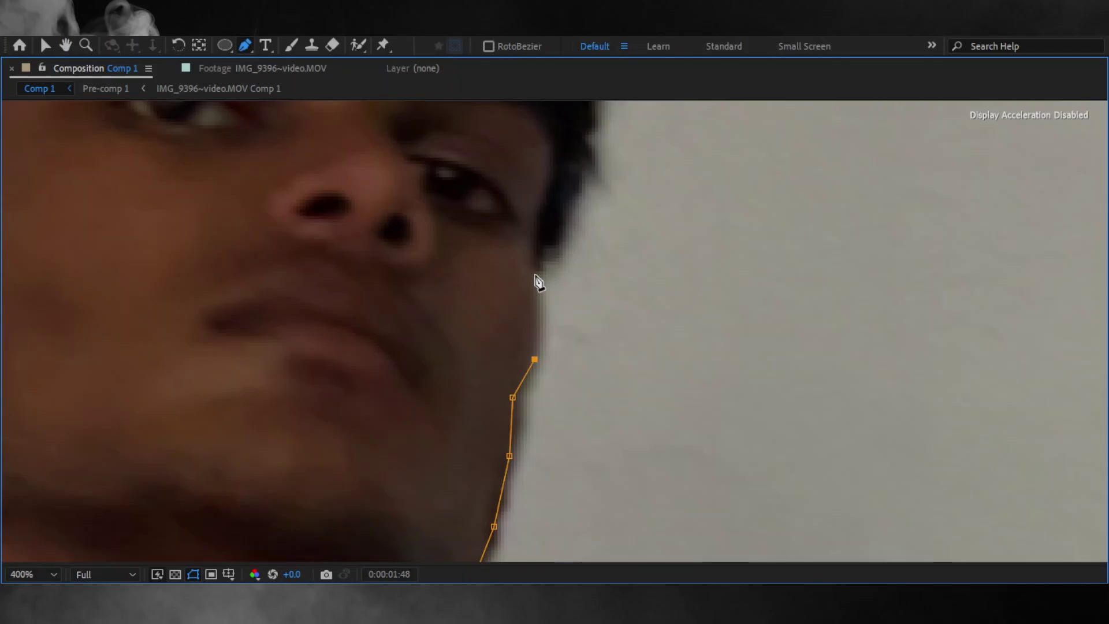
pyautogui.scroll(3, 638, 205)
pyautogui.click(544, 289)
pyautogui.click(545, 217)
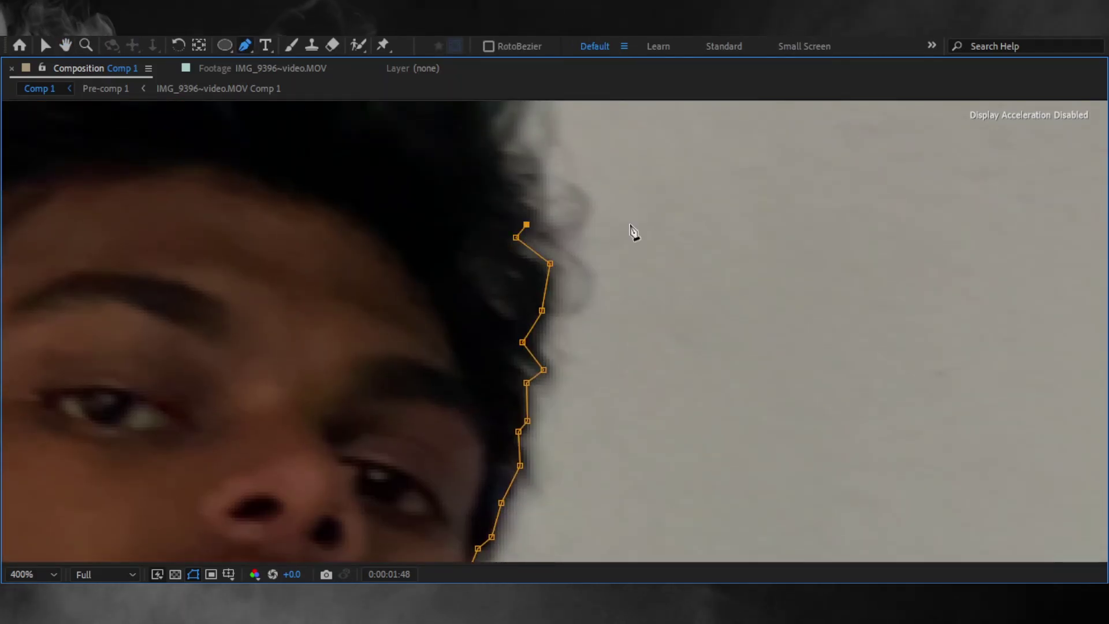
pyautogui.scroll(1, 634, 235)
pyautogui.click(534, 288)
pyautogui.click(450, 242)
pyautogui.click(375, 198)
pyautogui.click(329, 155)
pyautogui.scroll(3, 322, 154)
pyautogui.click(503, 224)
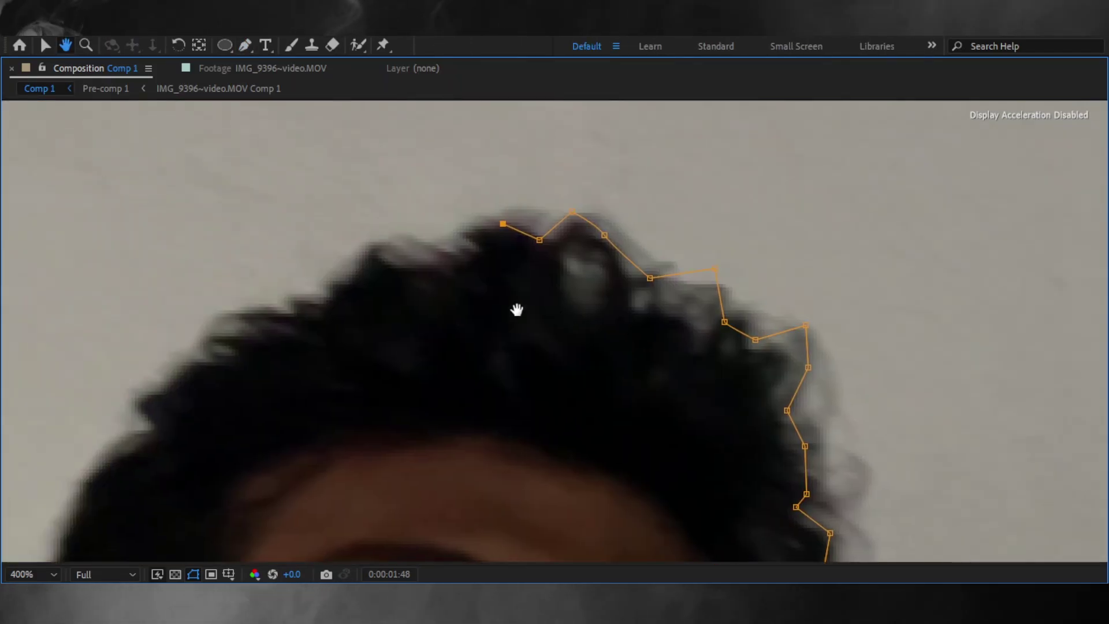
pyautogui.click(400, 241)
pyautogui.scroll(-2, 389, 272)
# - Trace the mask down the left of the head, around the ear and along the shoulder top
pyautogui.click(389, 273)
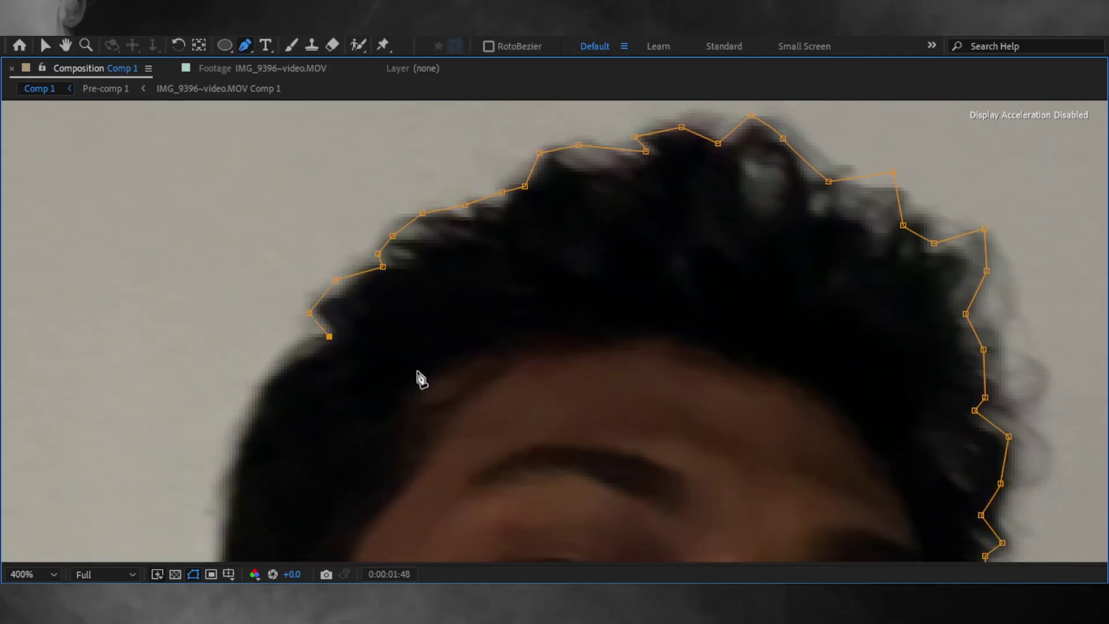
pyautogui.scroll(-2, 421, 376)
pyautogui.moveTo(372, 371); pyautogui.dragTo(408, 268)
pyautogui.scroll(-2, 305, 359)
pyautogui.scroll(-2, 351, 314)
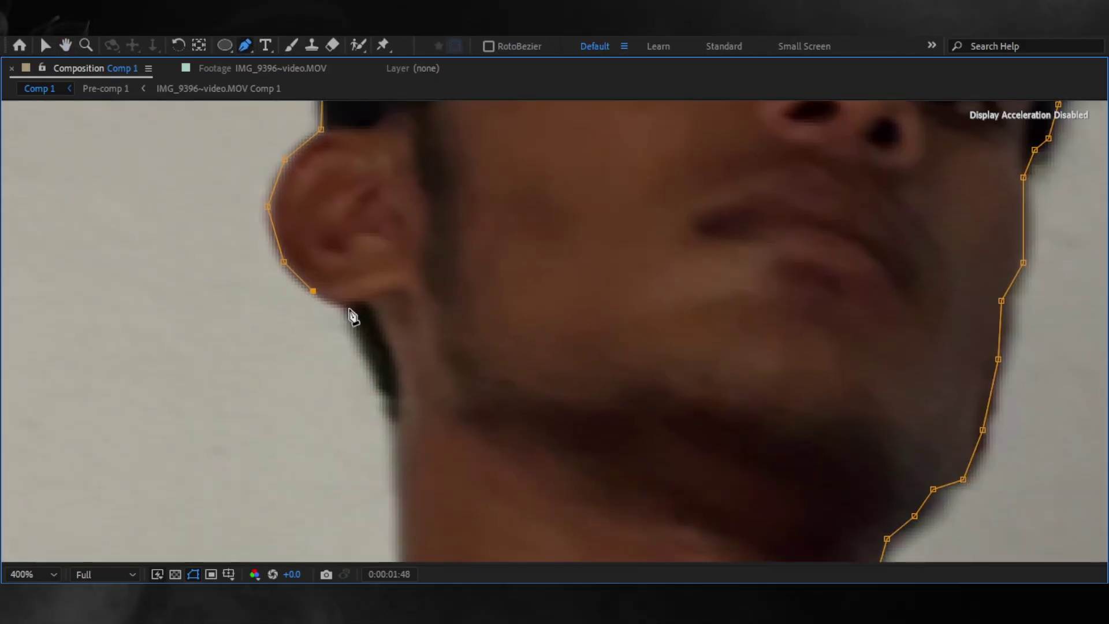
pyautogui.scroll(-2, 478, 267)
pyautogui.scroll(-2, 335, 364)
pyautogui.scroll(-2, 651, 297)
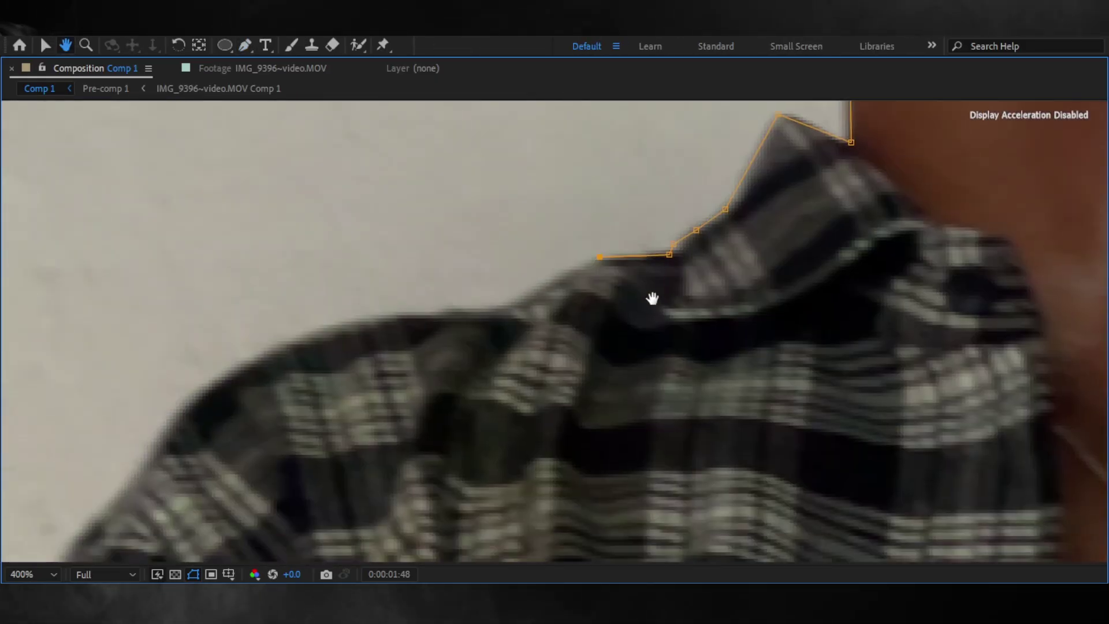
pyautogui.click(520, 234)
pyautogui.click(469, 271)
pyautogui.moveTo(521, 297); pyautogui.dragTo(539, 269)
pyautogui.scroll(-2, 418, 324)
# - Run the mask down the shirt's left edge and close it along the bottom
pyautogui.click(410, 408)
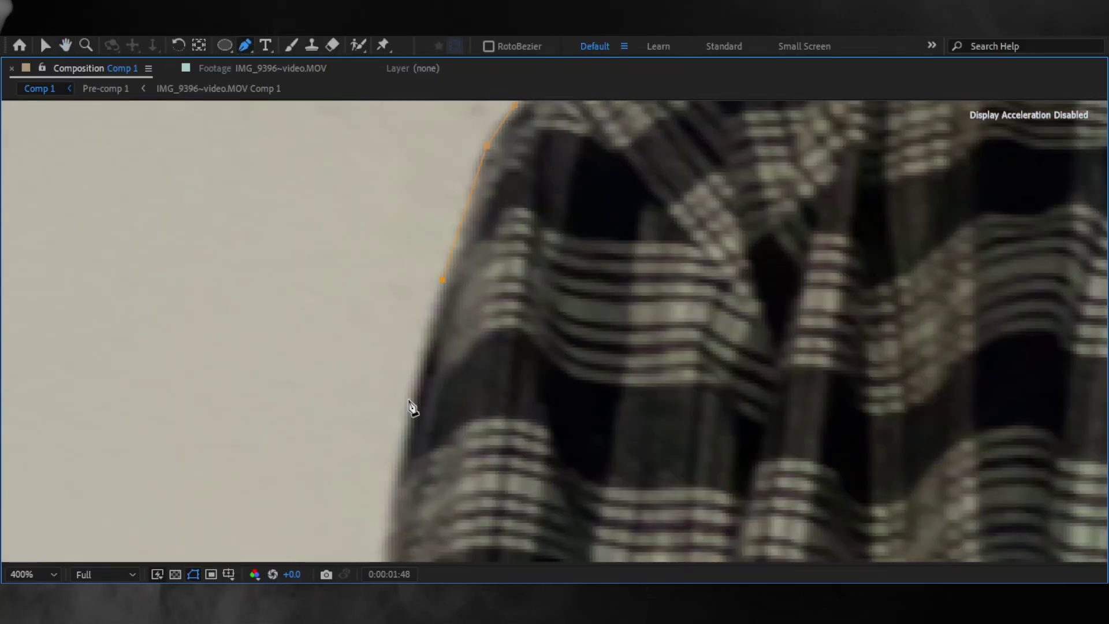
pyautogui.click(386, 511)
pyautogui.scroll(-2, 387, 512)
pyautogui.click(387, 512)
pyautogui.hscroll(10, 371, 411)
pyautogui.hscroll(10, 941, 502)
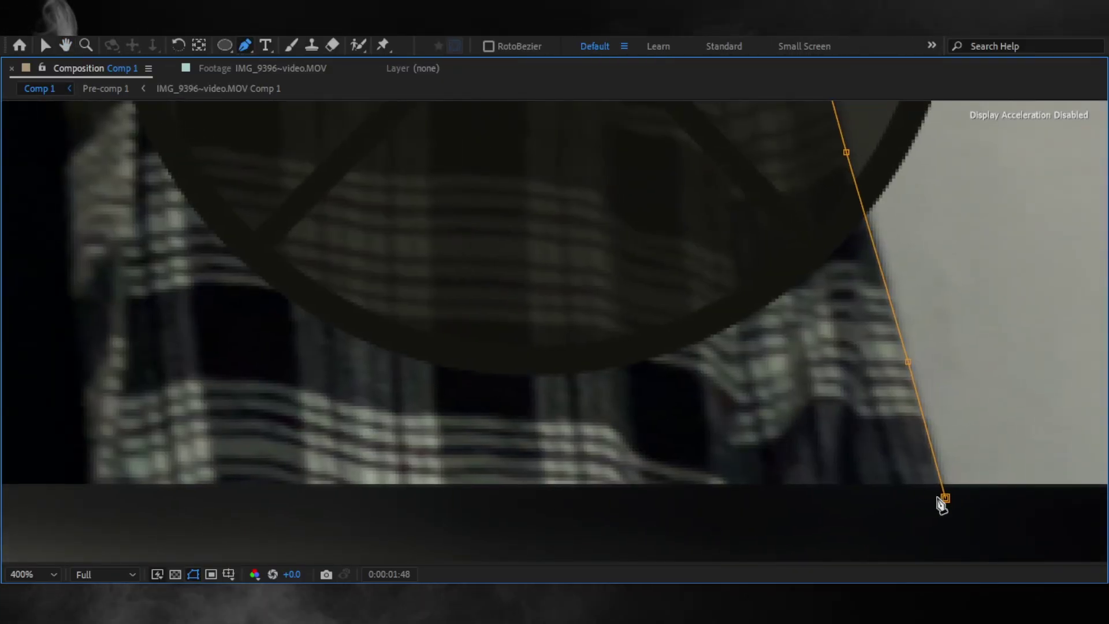
pyautogui.click(943, 495)
pyautogui.hotkey('shift', '/')
pyautogui.press('`')
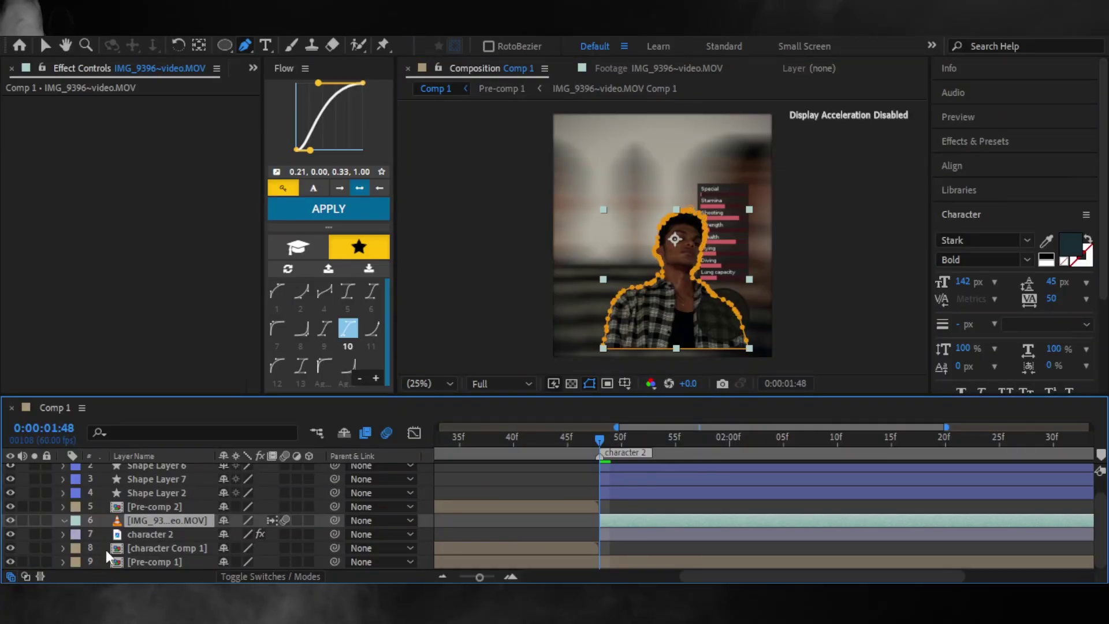
# - Shrink the masked cutout from 13% to 10%, then 8%, positioning it inside the circle
pyautogui.click(65, 528)
pyautogui.moveTo(271, 526)
pyautogui.mouseDown()
pyautogui.moveTo(241, 530)
pyautogui.moveTo(283, 511)
pyautogui.moveTo(197, 511)
pyautogui.mouseUp()
pyautogui.scroll(2, 639, 300)
pyautogui.scroll(2, 639, 300)
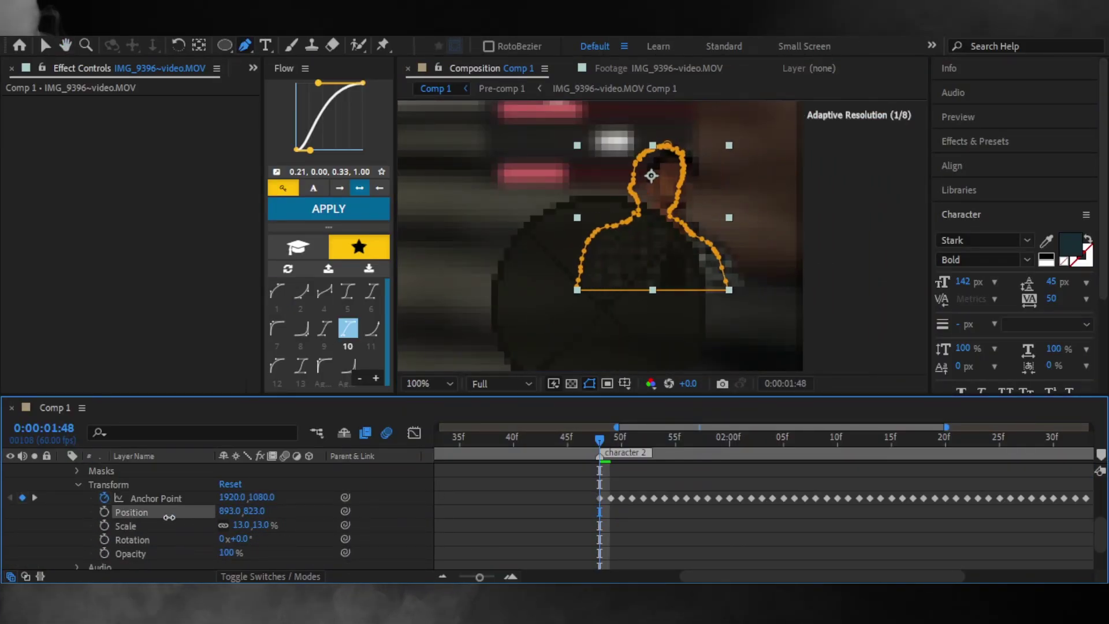
pyautogui.click(238, 524)
pyautogui.write('10')
pyautogui.press('Return')
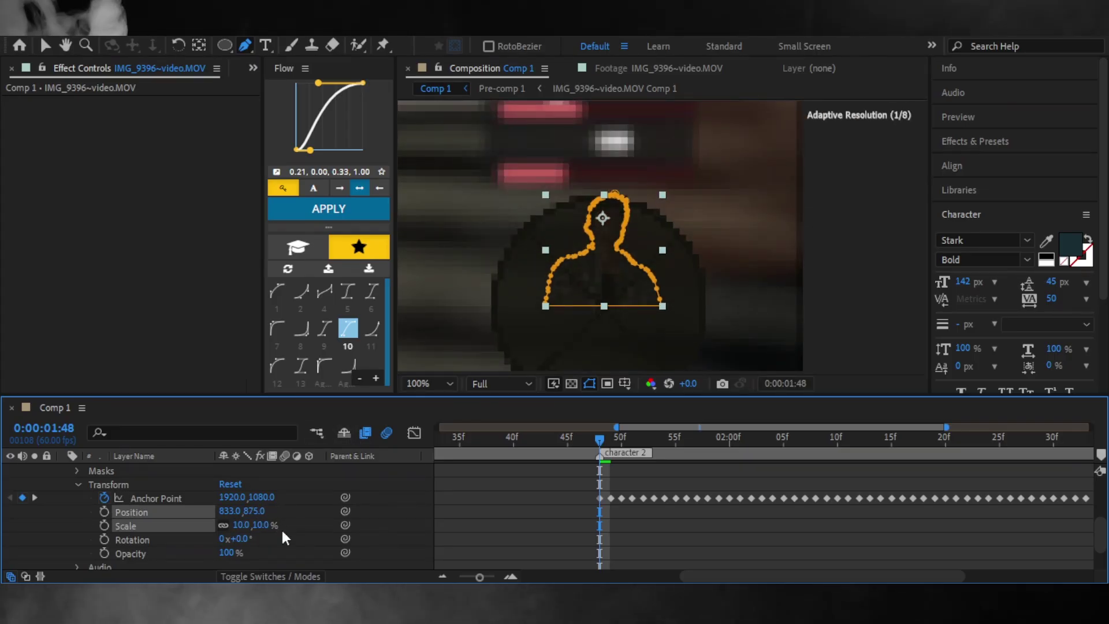
pyautogui.moveTo(254, 512)
pyautogui.mouseDown()
pyautogui.moveTo(275, 514)
pyautogui.moveTo(241, 526)
pyautogui.moveTo(251, 512)
pyautogui.mouseUp()
pyautogui.click(240, 525)
pyautogui.write('8')
pyautogui.press('Return')
# - Pre-compose the masked footage layer with Ctrl+Shift+C into IMG_9396~video.MOV Comp 2
pyautogui.scroll(5, 53, 519)
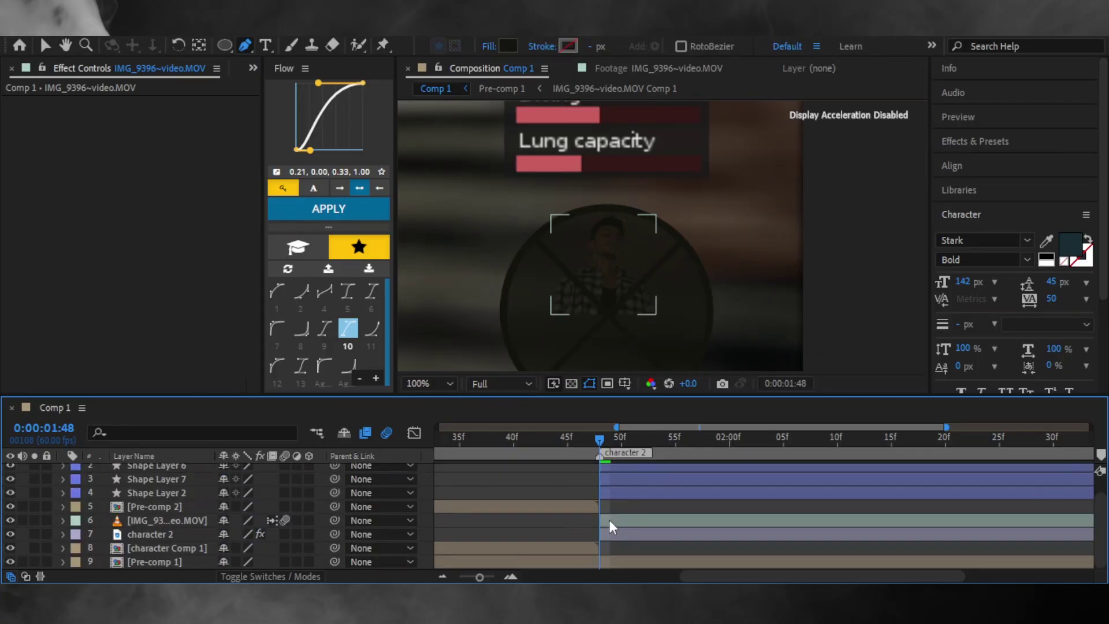
pyautogui.click(144, 489)
pyautogui.scroll(-2, 127, 502)
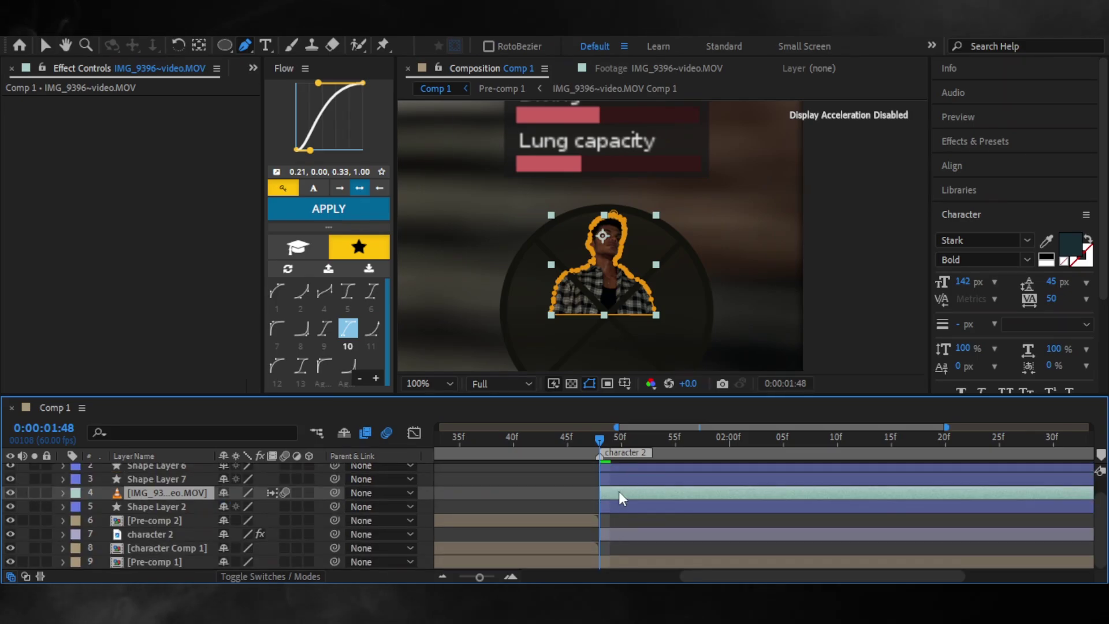
pyautogui.hotkey('ctrl', 'shift', 'c')
pyautogui.press('Return')
# - Open IMG_9396~video.MOV Comp 2 and add a new red solid layer to it
pyautogui.doubleClick(620, 492)
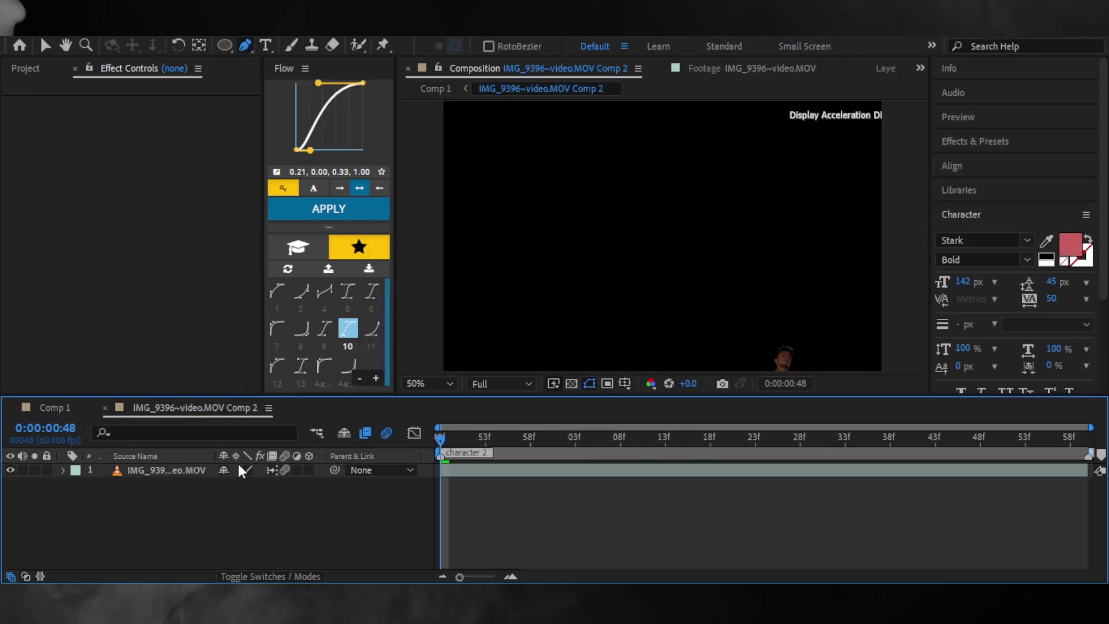
pyautogui.rightClick(248, 511)
pyautogui.moveTo(297, 307)
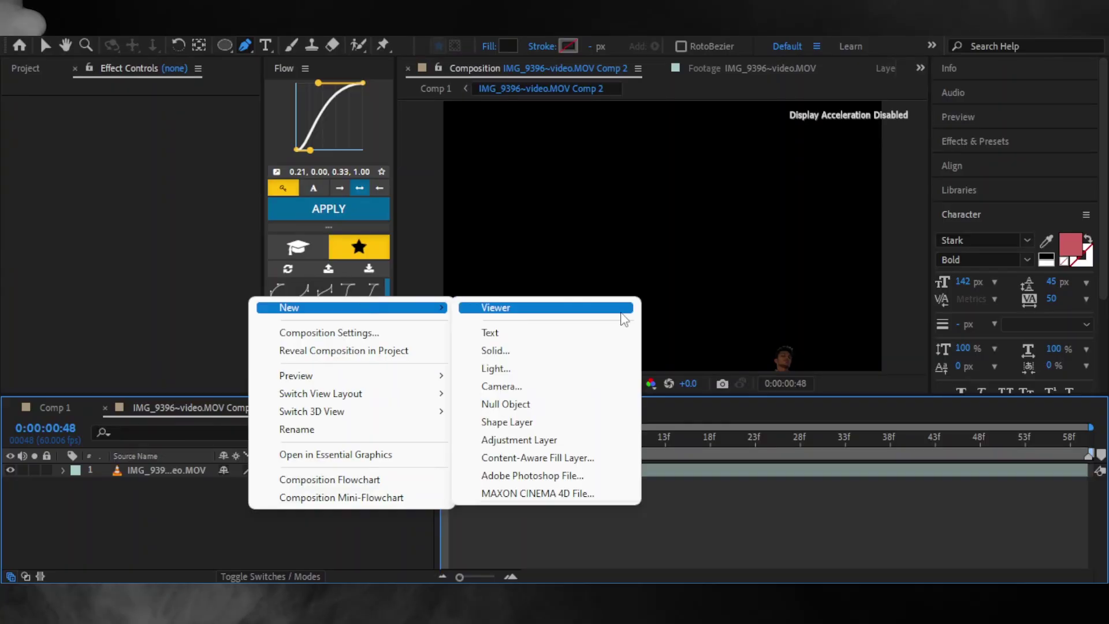
pyautogui.click(496, 349)
pyautogui.click(548, 393)
pyautogui.click(654, 317)
pyautogui.press('Return')
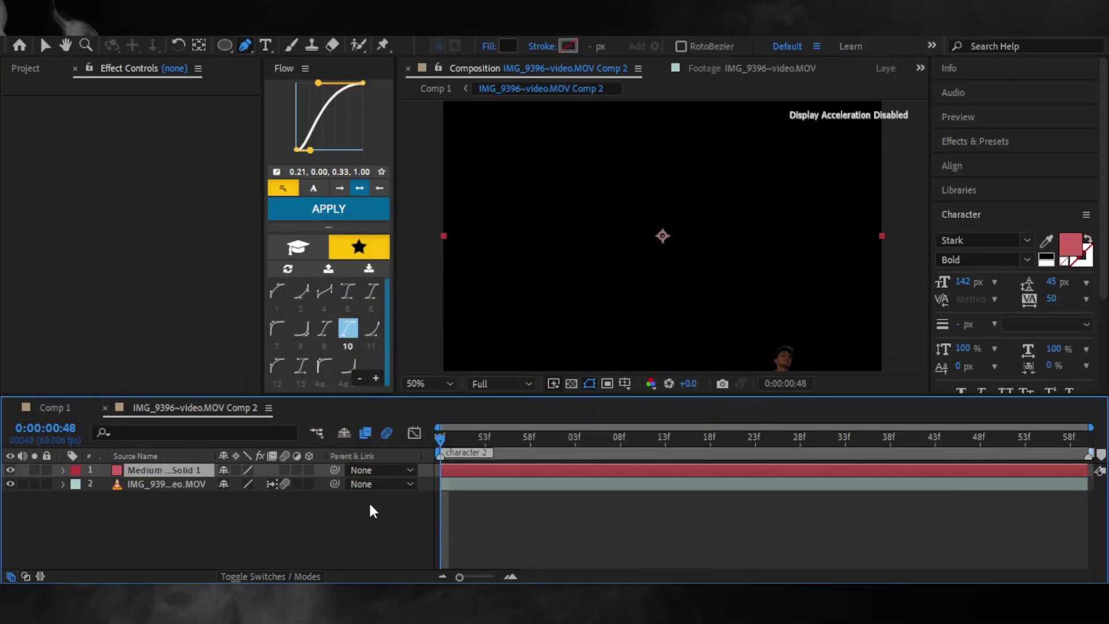
# - Return to Comp 1 and bring the top of the circle into view
pyautogui.hotkey('ctrl', 'w')
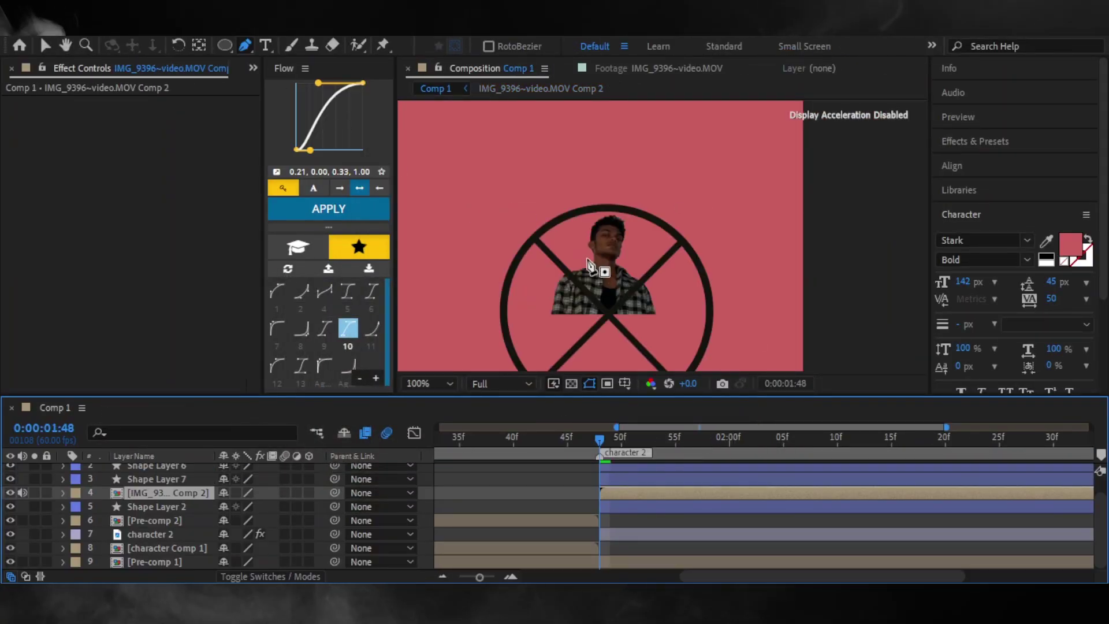
pyautogui.scroll(2, 588, 264)
pyautogui.moveTo(653, 282); pyautogui.dragTo(614, 211)
# - Drag the mask vertex Bezier handles so the mask's top edge arcs along the circle's rim
pyautogui.moveTo(630, 281); pyautogui.dragTo(608, 237)
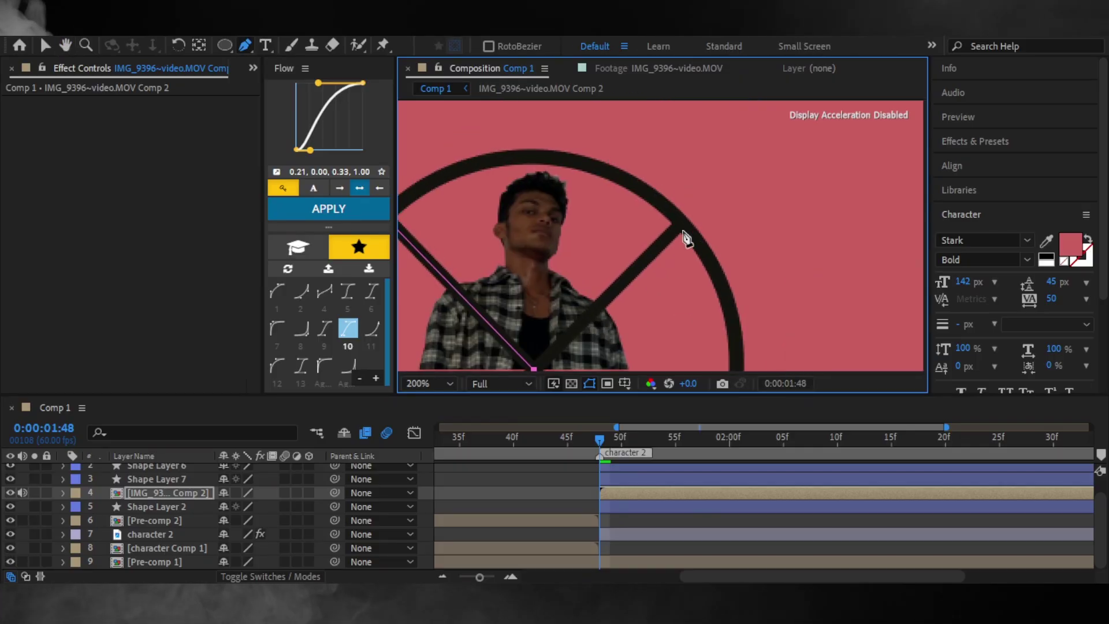
pyautogui.scroll(-2, 533, 221)
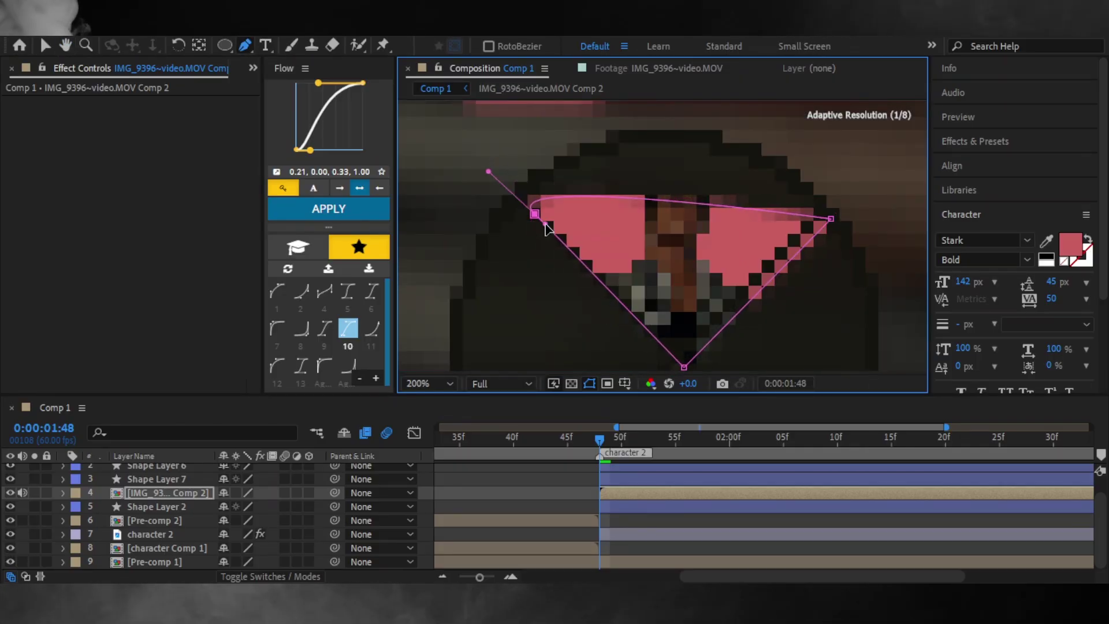
pyautogui.moveTo(599, 224)
pyautogui.mouseDown()
pyautogui.moveTo(576, 207)
pyautogui.moveTo(696, 149)
pyautogui.mouseUp()
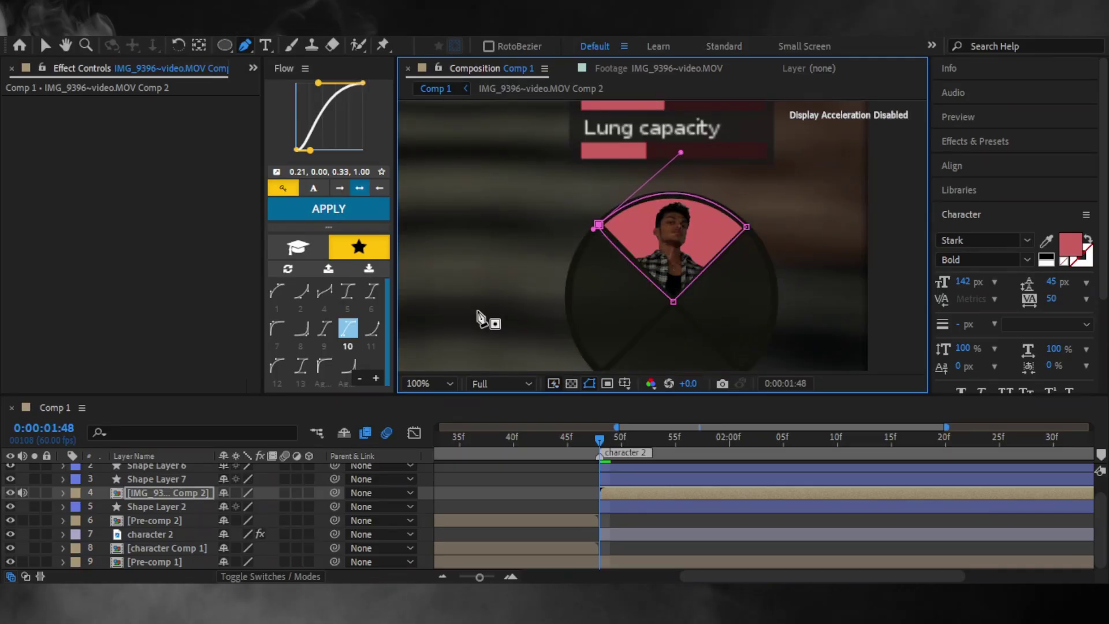
pyautogui.scroll(2, 663, 234)
pyautogui.moveTo(535, 214); pyautogui.dragTo(540, 231)
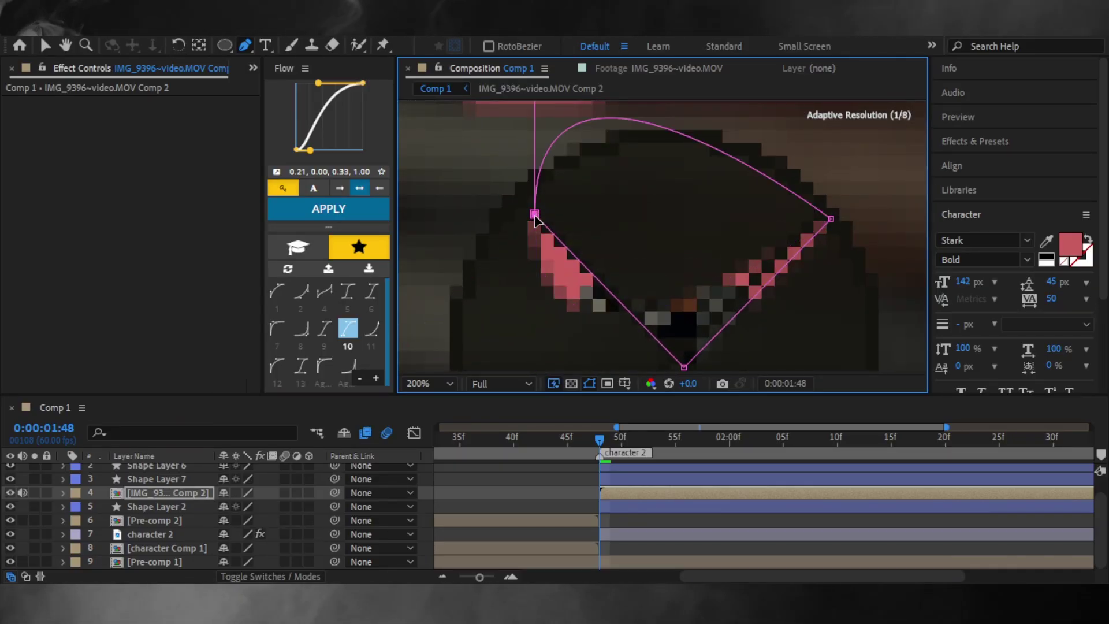
pyautogui.scroll(-2, 540, 231)
pyautogui.moveTo(564, 181); pyautogui.dragTo(687, 153)
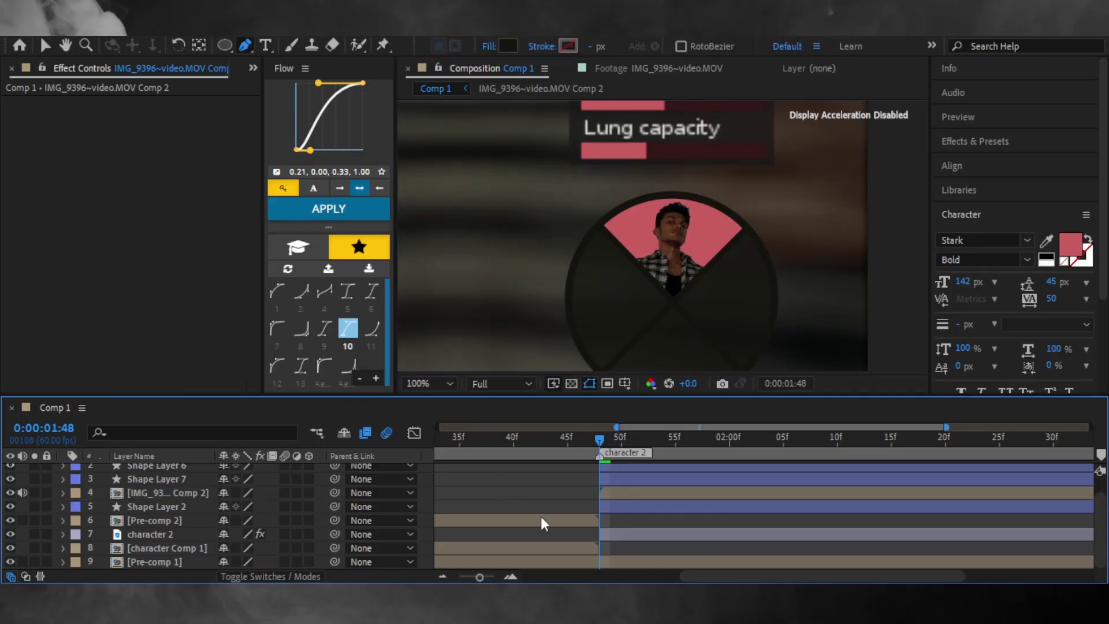
pyautogui.scroll(-2, 578, 370)
# - Deselect all and draw a new two-point curved path along the wedge's top edge
pyautogui.click(588, 483)
pyautogui.scroll(1, 544, 495)
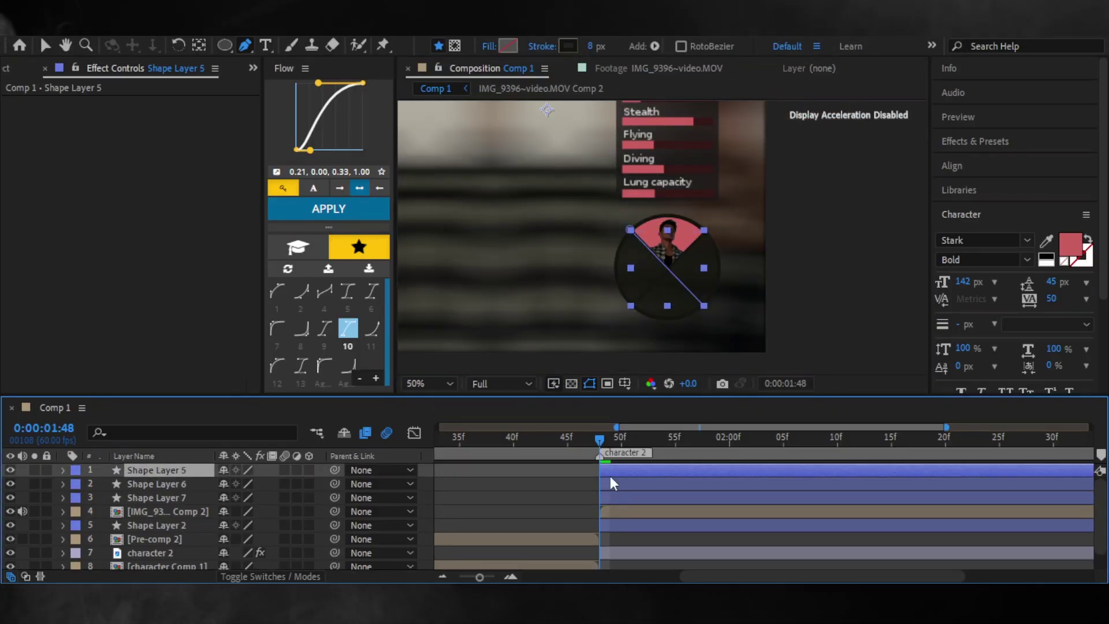
pyautogui.press('F2')
pyautogui.scroll(2, 569, 285)
pyautogui.scroll(2, 552, 222)
pyautogui.click(542, 208)
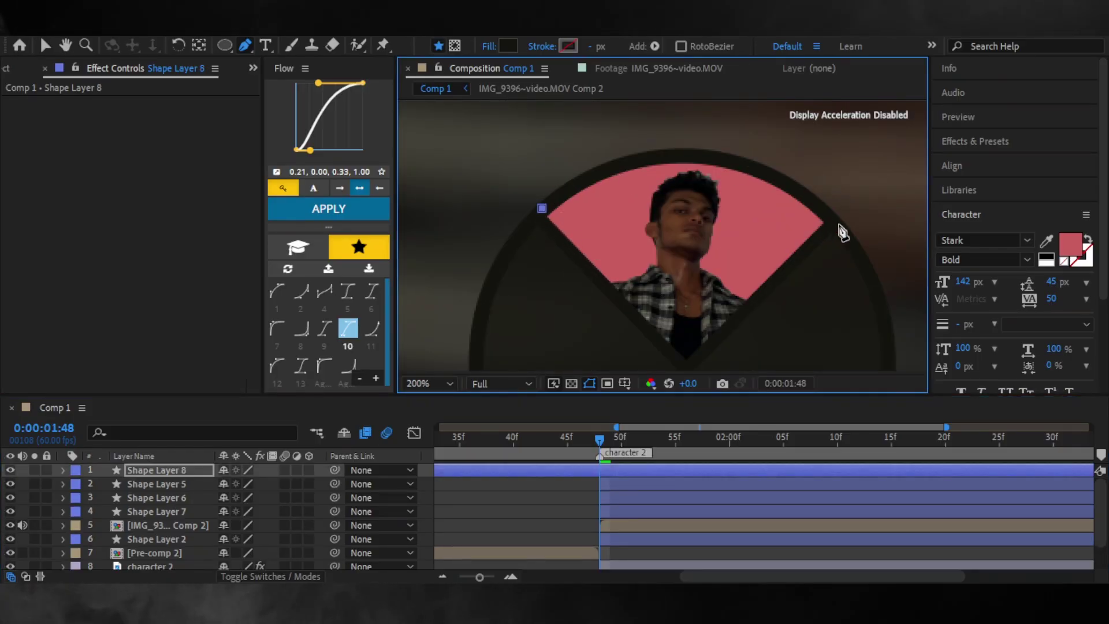
pyautogui.moveTo(830, 218); pyautogui.dragTo(761, 288)
pyautogui.scroll(-2, 830, 220)
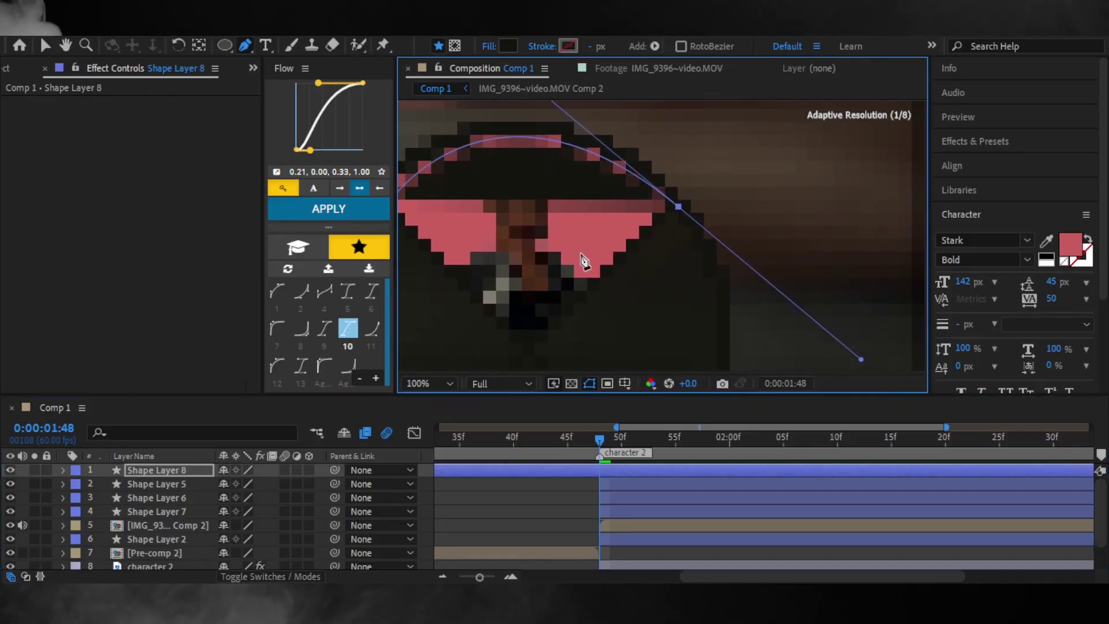
# - Give the new shape a pink fill and an 8 px pink stroke
pyautogui.click(489, 46)
pyautogui.click(527, 346)
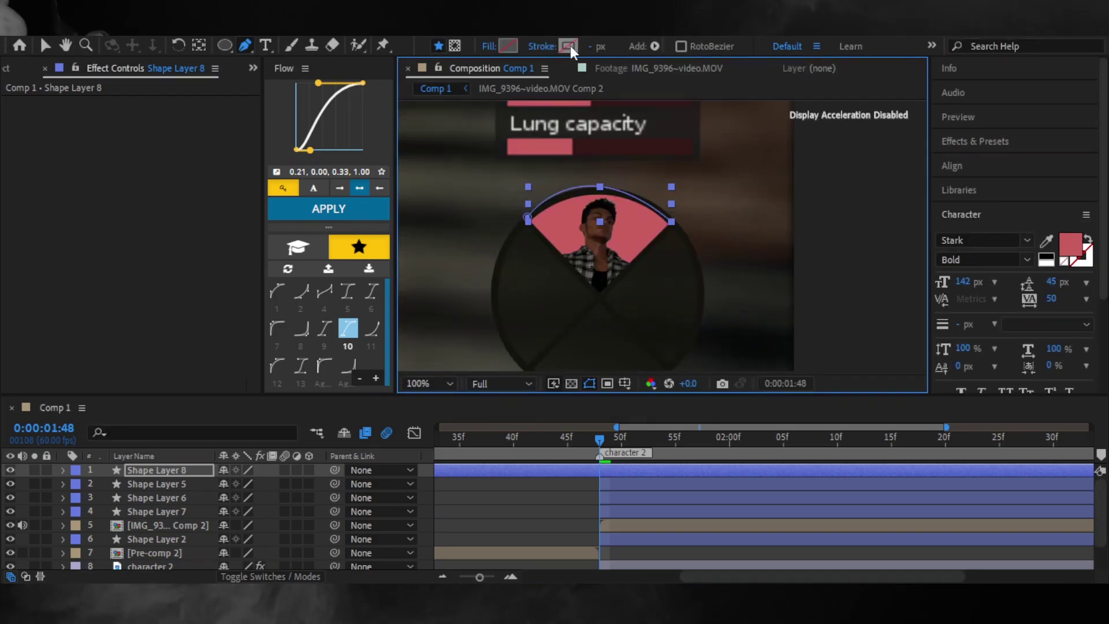
pyautogui.click(569, 46)
pyautogui.click(653, 315)
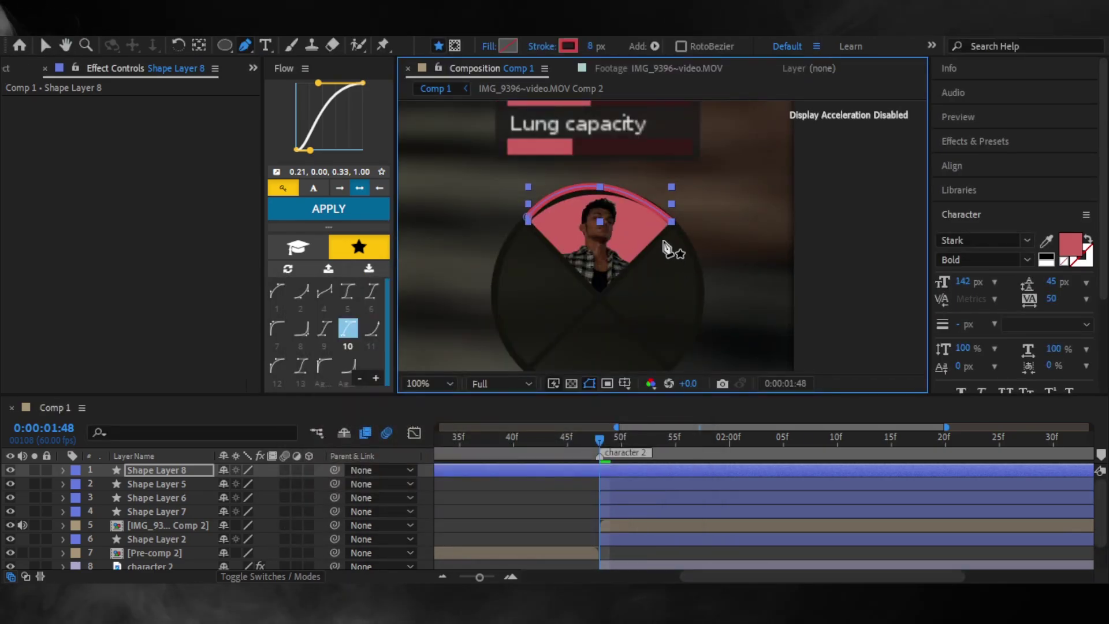
# - Adjust the arc's Bezier handles to follow the circle's top, then select Shape Layer 8
pyautogui.moveTo(779, 294)
pyautogui.mouseDown()
pyautogui.moveTo(818, 295)
pyautogui.moveTo(762, 292)
pyautogui.moveTo(727, 266)
pyautogui.mouseUp()
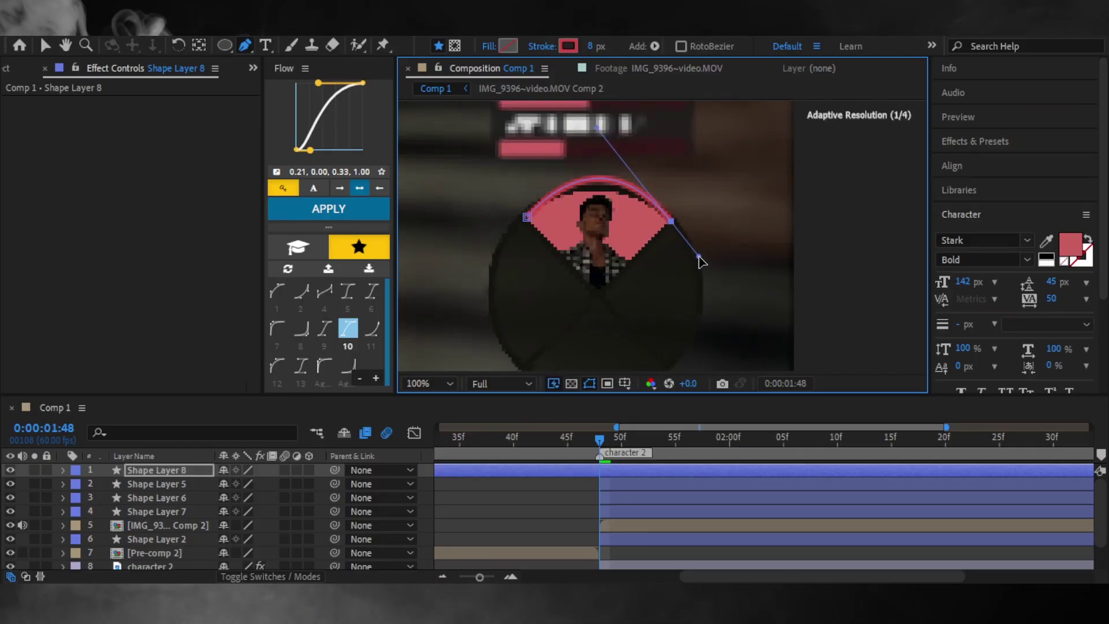
pyautogui.moveTo(575, 150)
pyautogui.mouseDown()
pyautogui.moveTo(614, 177)
pyautogui.moveTo(600, 153)
pyautogui.mouseUp()
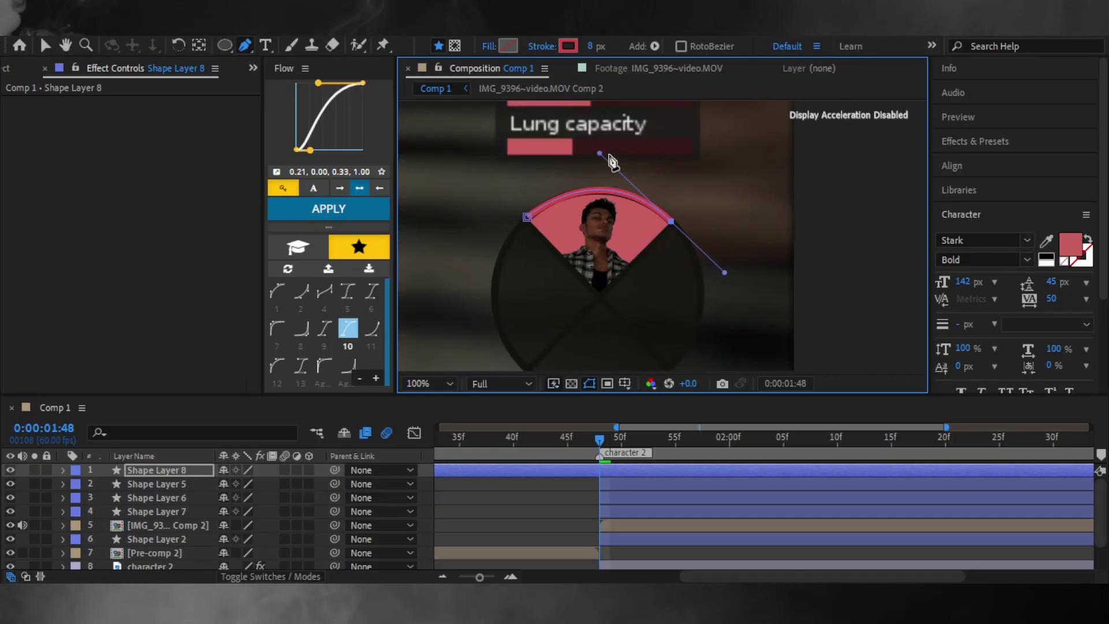
pyautogui.scroll(2, 601, 160)
pyautogui.scroll(-2, 577, 240)
pyautogui.press('v')
pyautogui.click(465, 245)
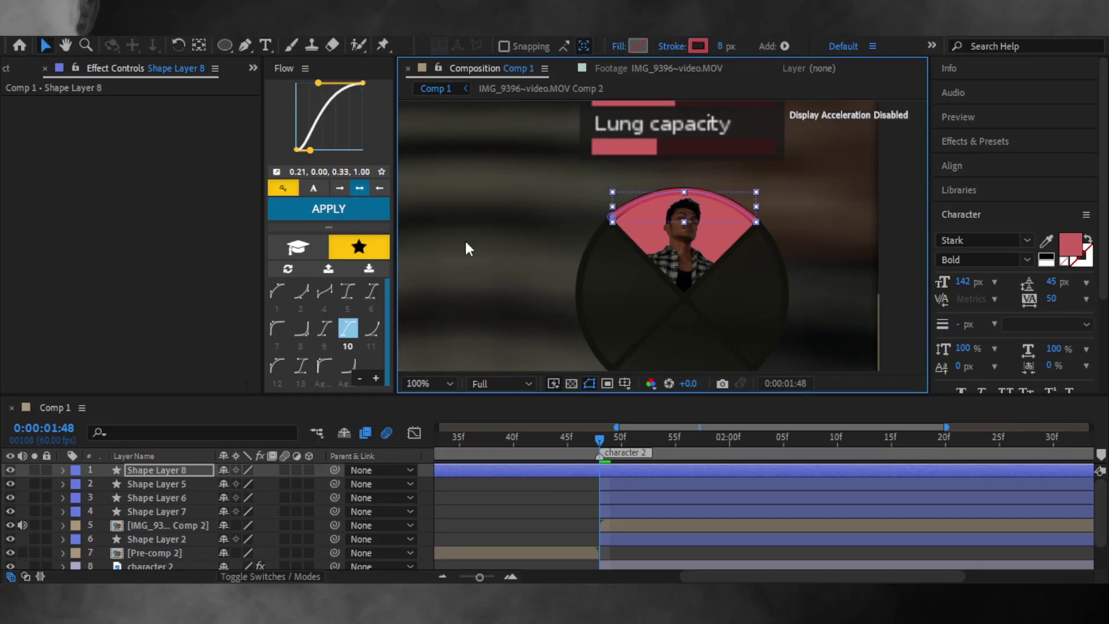
pyautogui.scroll(-2, 456, 254)
pyautogui.click(601, 469)
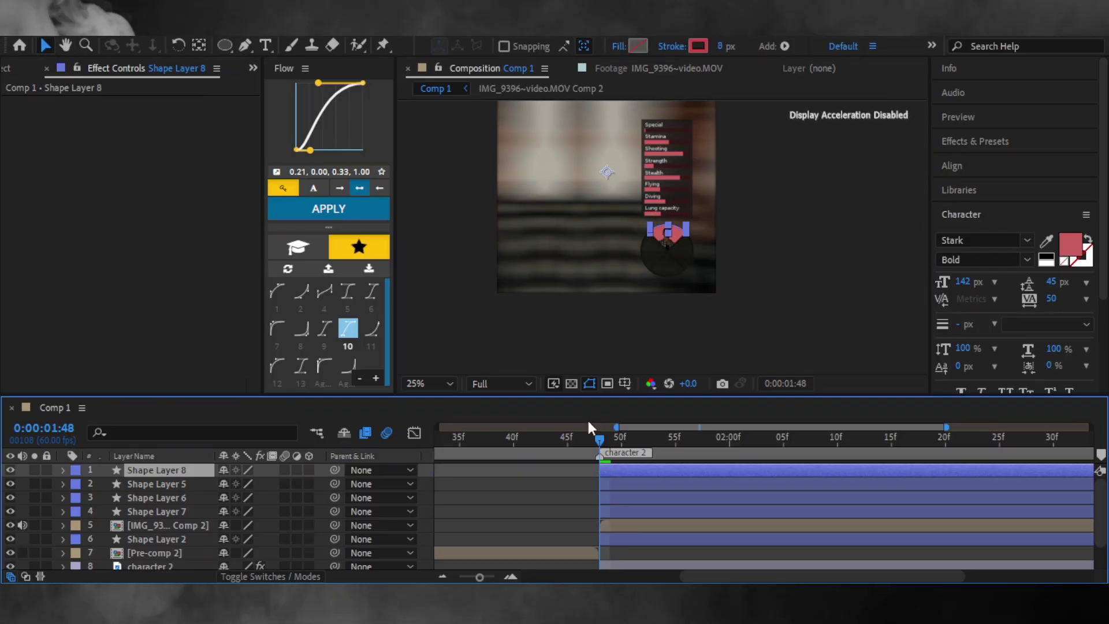
# - Inspect Pre-comp 2, then return to Comp 1
pyautogui.scroll(-2, 532, 511)
pyautogui.doubleClick(544, 522)
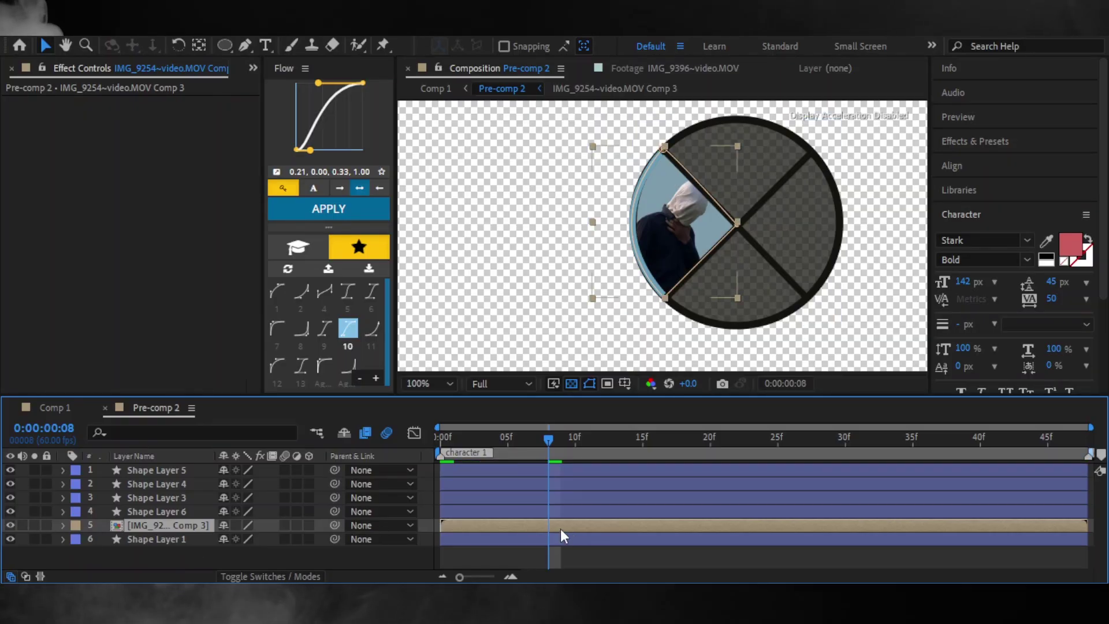
pyautogui.hotkey('ctrl', 'w')
pyautogui.press('`')
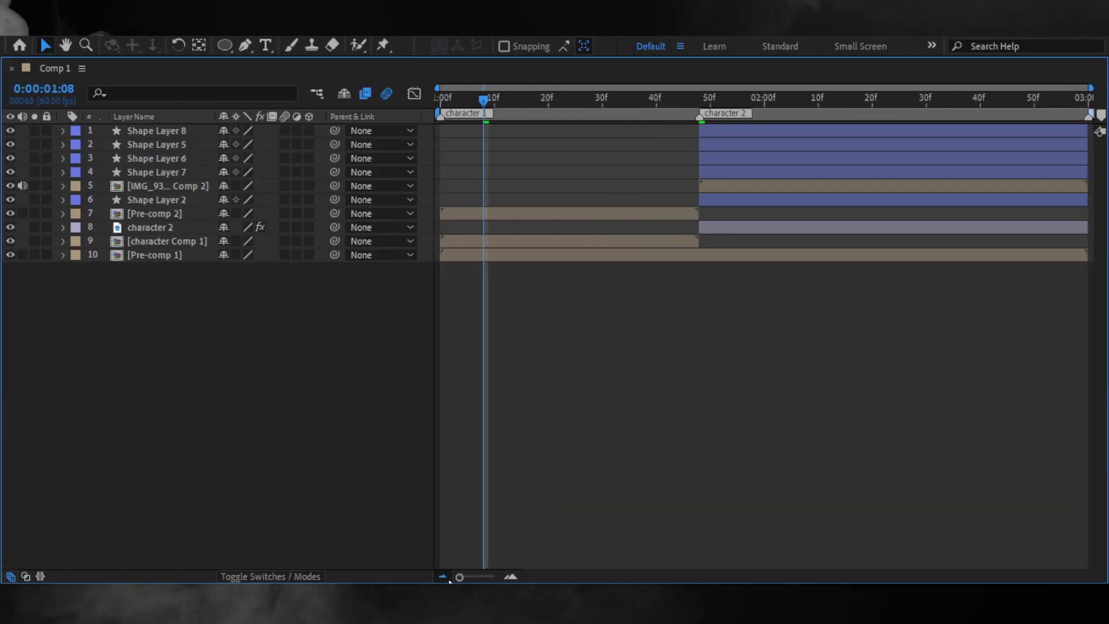
pyautogui.press('KP_7')
pyautogui.press('`')
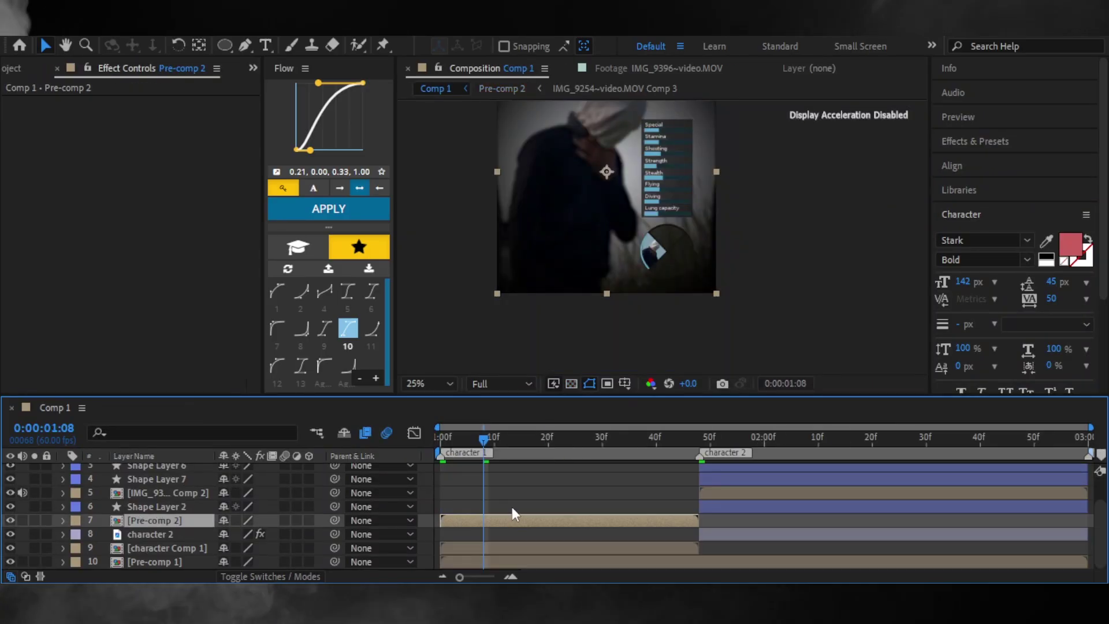
pyautogui.hotkey('ctrl', 'w')
# - Start the second cutout comp later and add a duplicate that begins where the first copy ends
pyautogui.moveTo(648, 521); pyautogui.dragTo(923, 521)
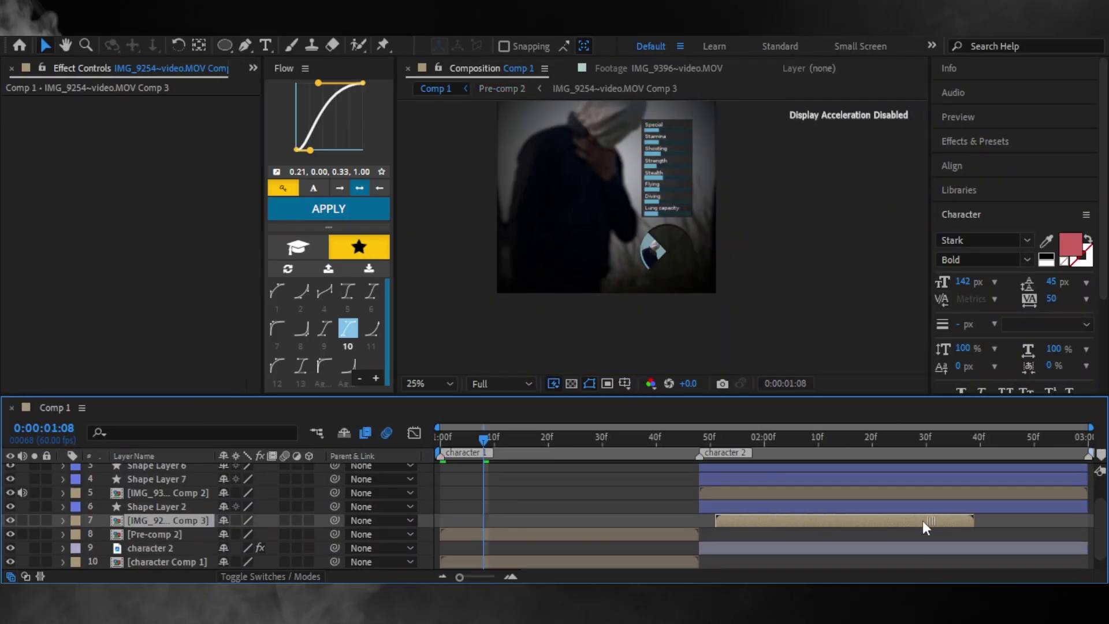
pyautogui.moveTo(716, 437); pyautogui.dragTo(754, 436)
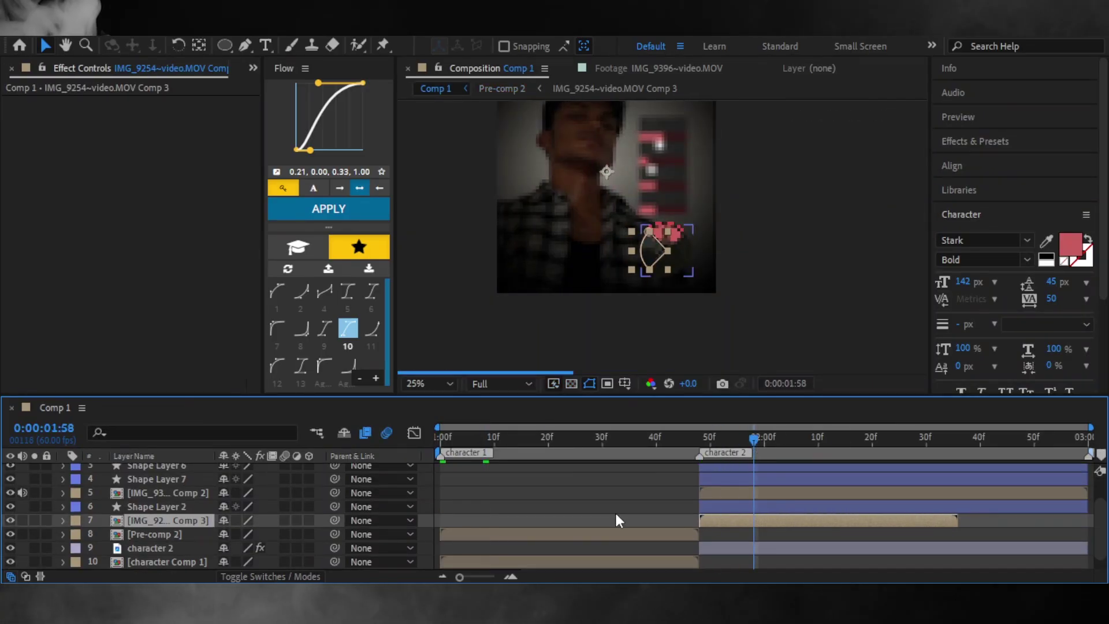
pyautogui.hotkey('ctrl', 'd')
pyautogui.moveTo(776, 521)
pyautogui.mouseDown()
pyautogui.moveTo(1041, 520)
pyautogui.moveTo(1028, 520)
pyautogui.mouseUp()
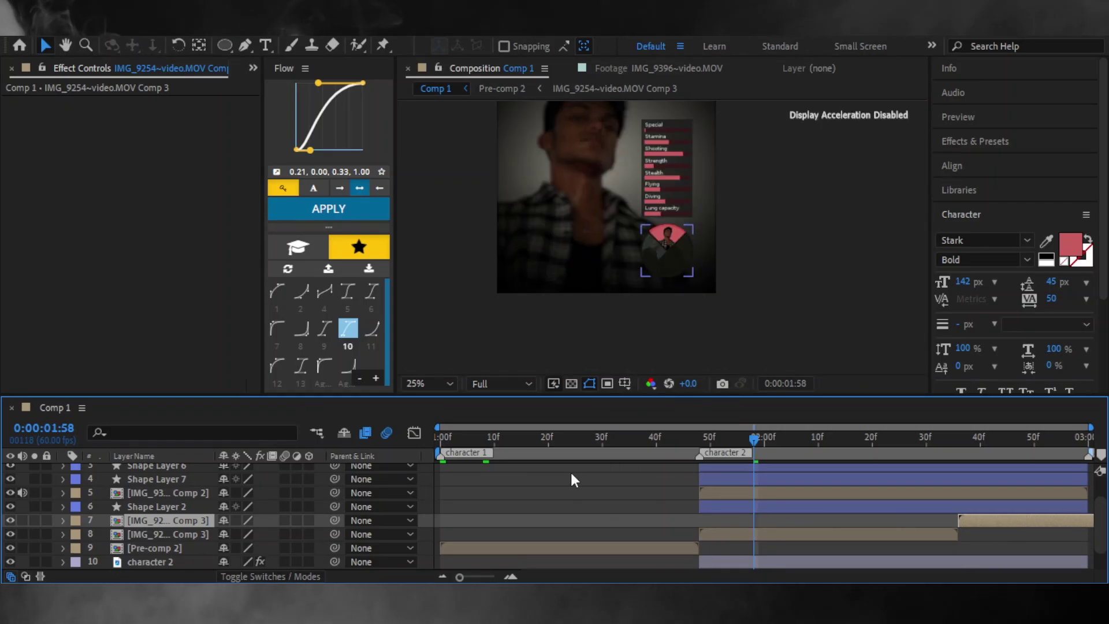
# - Move character 2 up one place, then pre-compose the character screen layers into Pre-comp 3
pyautogui.hotkey('ctrl', 'Up')
pyautogui.hotkey('ctrl', 'Up')
pyautogui.hotkey('ctrl', 'Up')
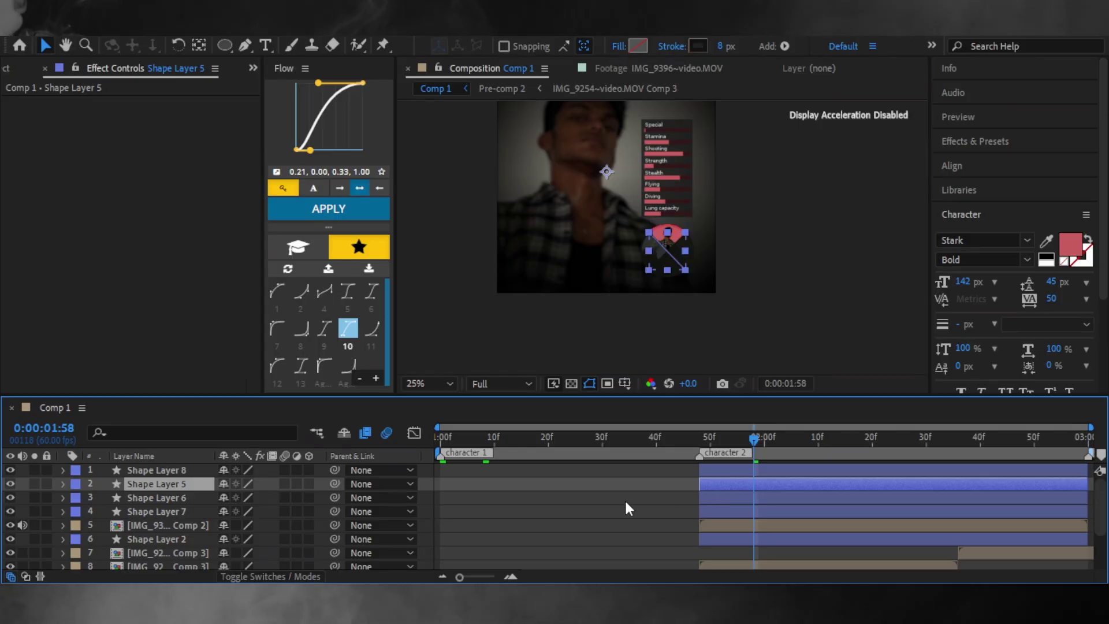
pyautogui.press('`')
pyautogui.click(743, 255)
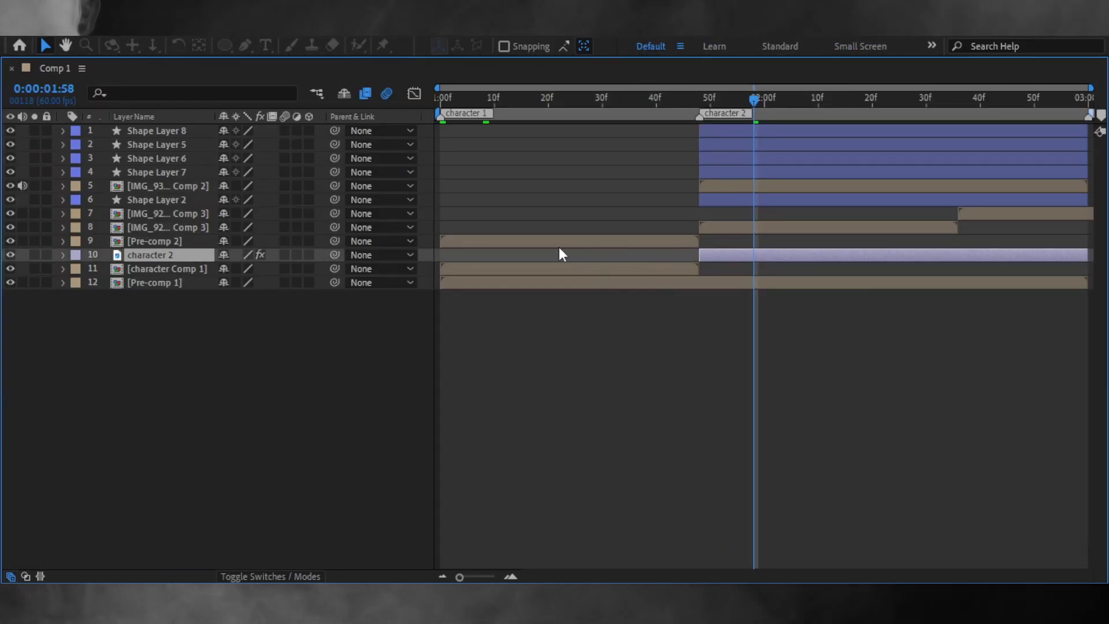
pyautogui.hotkey('ctrl', ']')
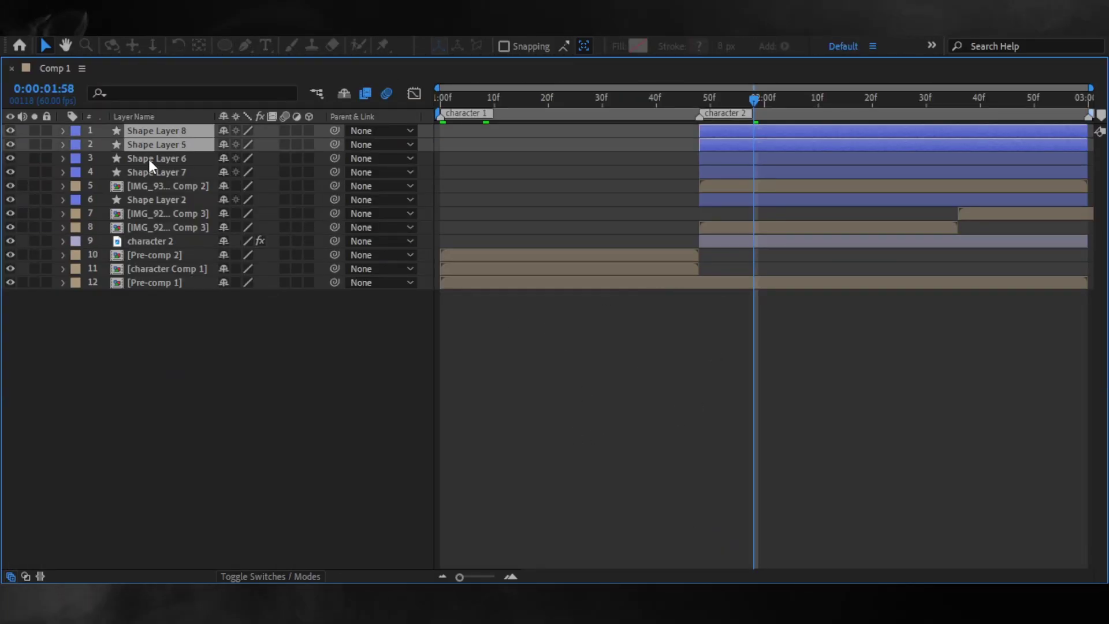
pyautogui.moveTo(147, 131); pyautogui.dragTo(179, 233)
pyautogui.hotkey('ctrl', 'shift', 'c')
pyautogui.press('Return')
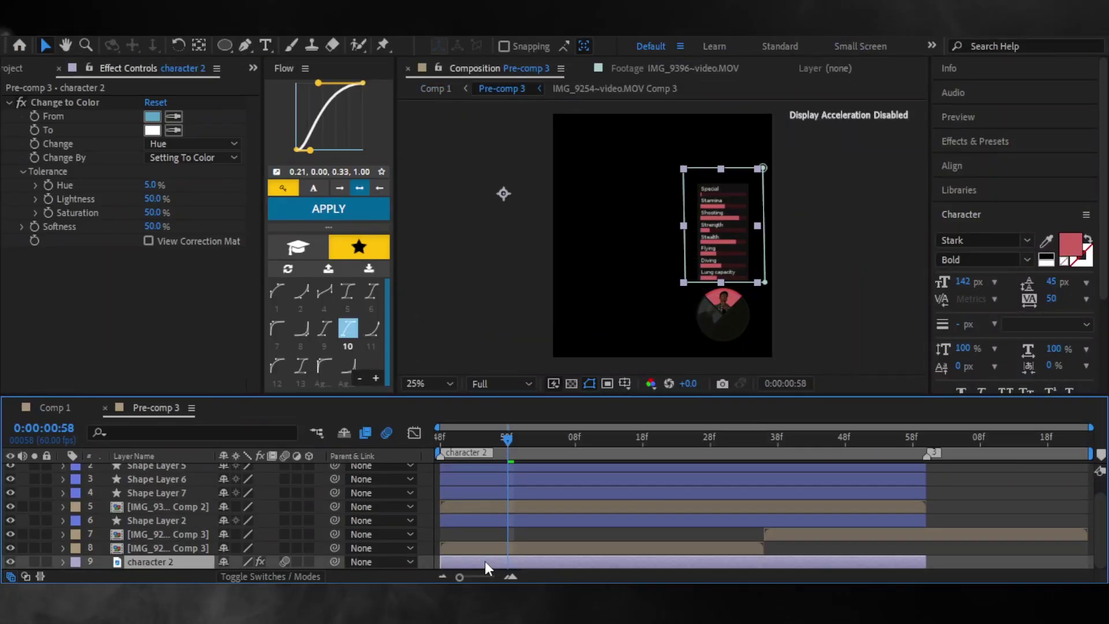
# - Pre-compose the character 2 layer on its own and open that precomp
pyautogui.hotkey('ctrl', 'shift', 'c')
pyautogui.press('Return')
pyautogui.doubleClick(471, 562)
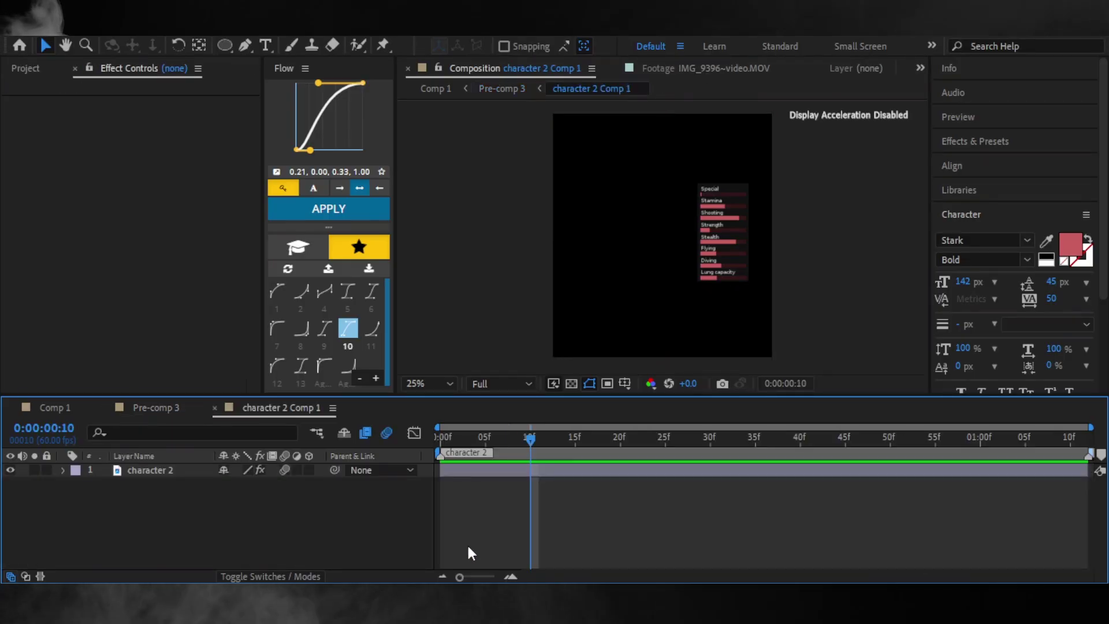
pyautogui.scroll(3, 583, 290)
pyautogui.scroll(3, 667, 253)
pyautogui.moveTo(667, 252); pyautogui.dragTo(660, 231)
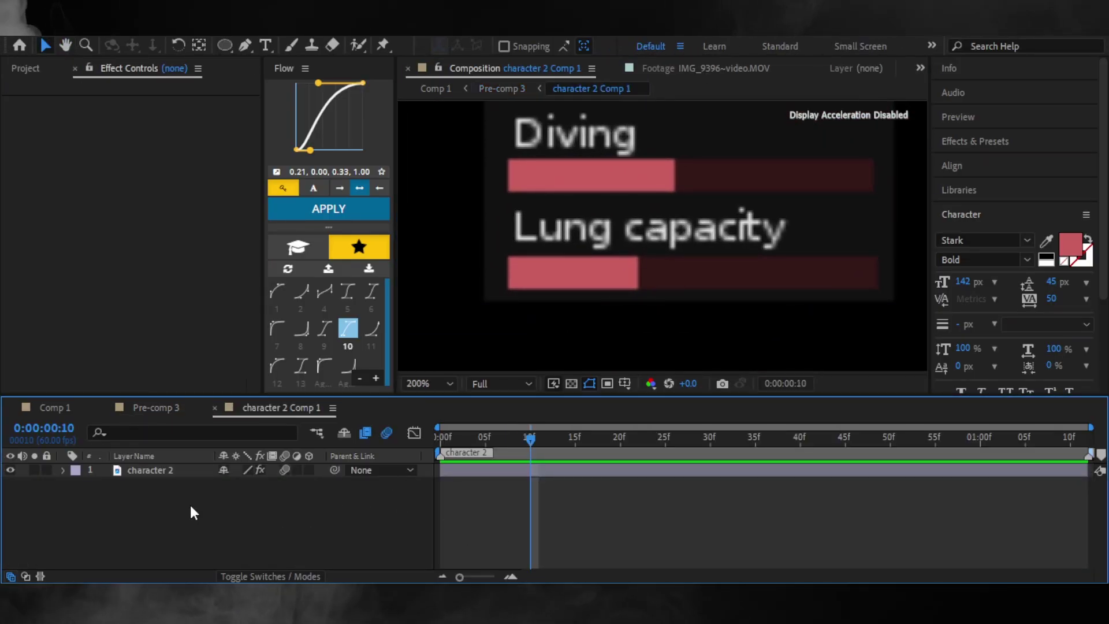
# - Pen-draw a rectangle shape over the Lung capacity bar
pyautogui.click(245, 45)
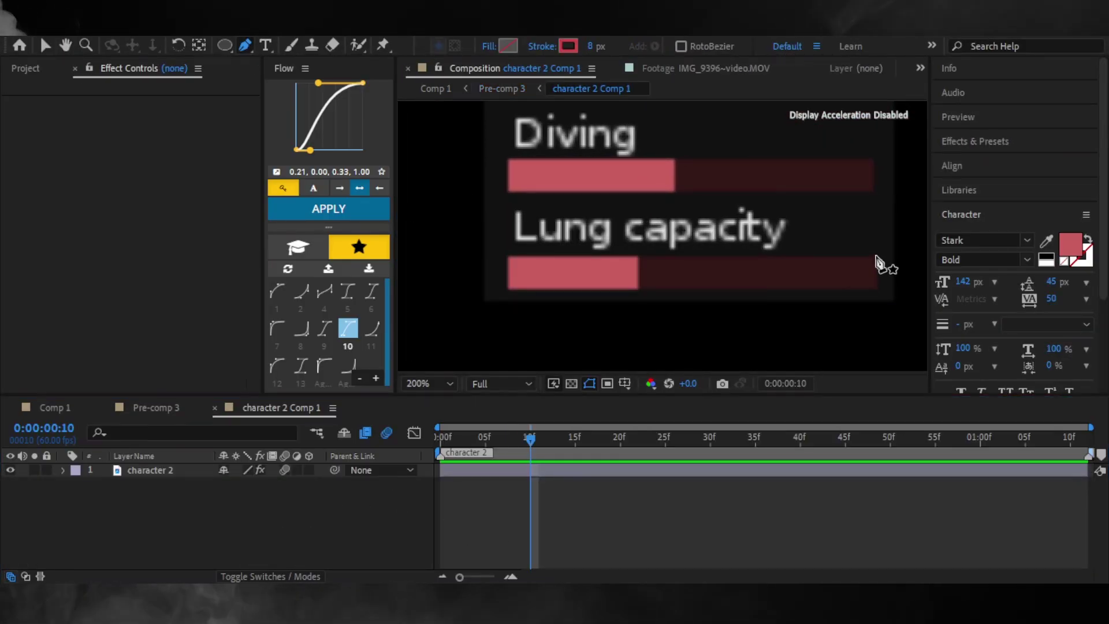
pyautogui.click(876, 255)
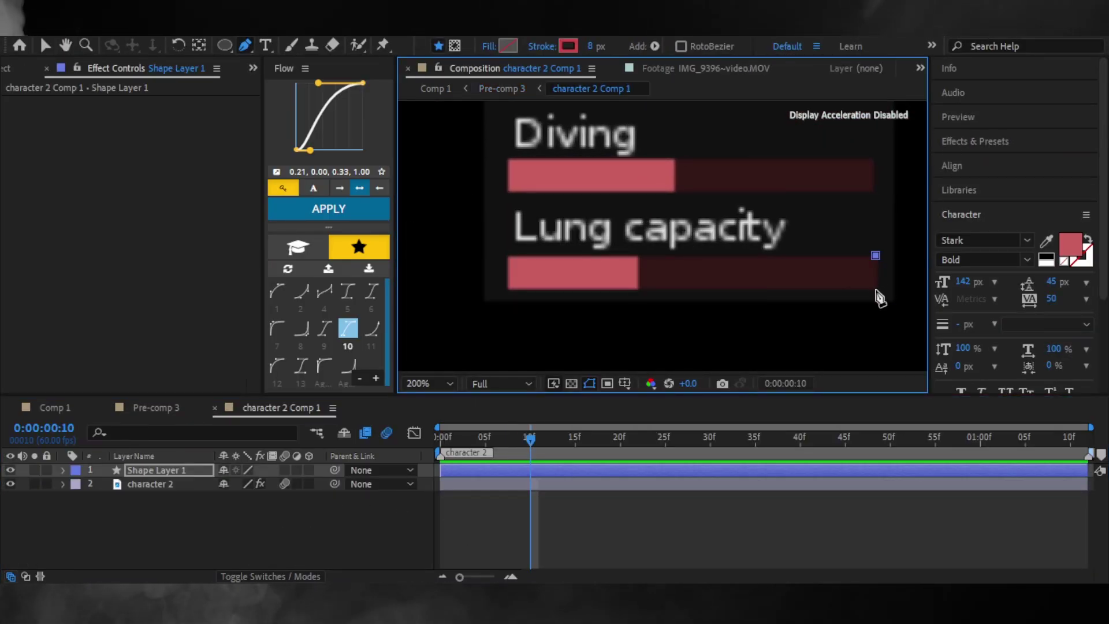
pyautogui.click(639, 255)
pyautogui.click(638, 288)
pyautogui.click(506, 289)
pyautogui.click(506, 255)
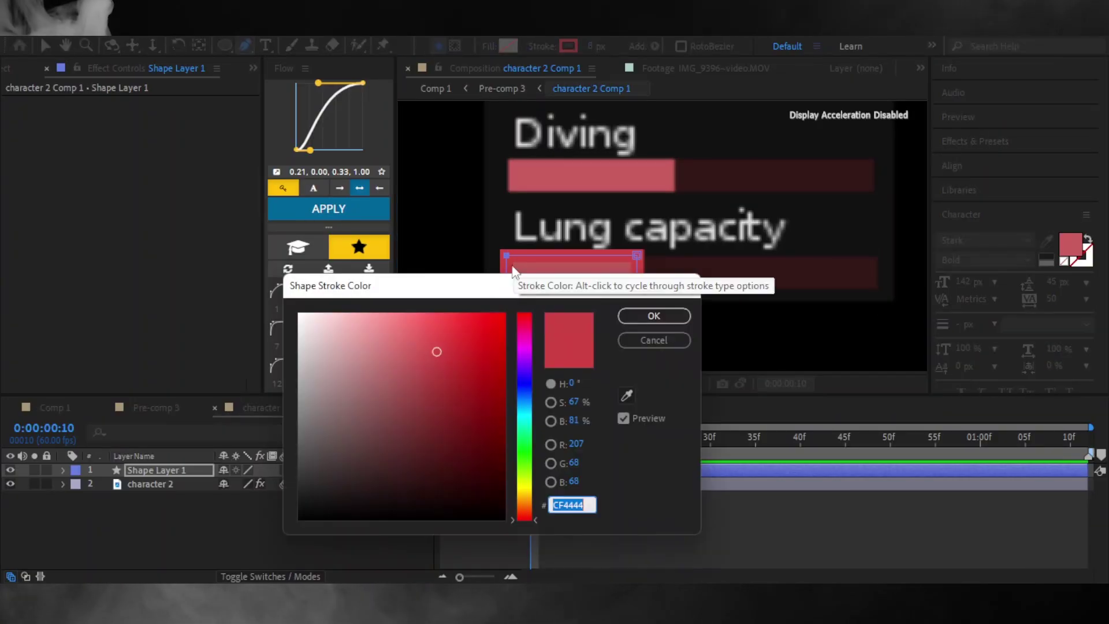
pyautogui.press('Return')
# - Fill the new bar shape with the pink sampled from the Diving bar
pyautogui.click(508, 45)
pyautogui.click(627, 395)
pyautogui.click(629, 176)
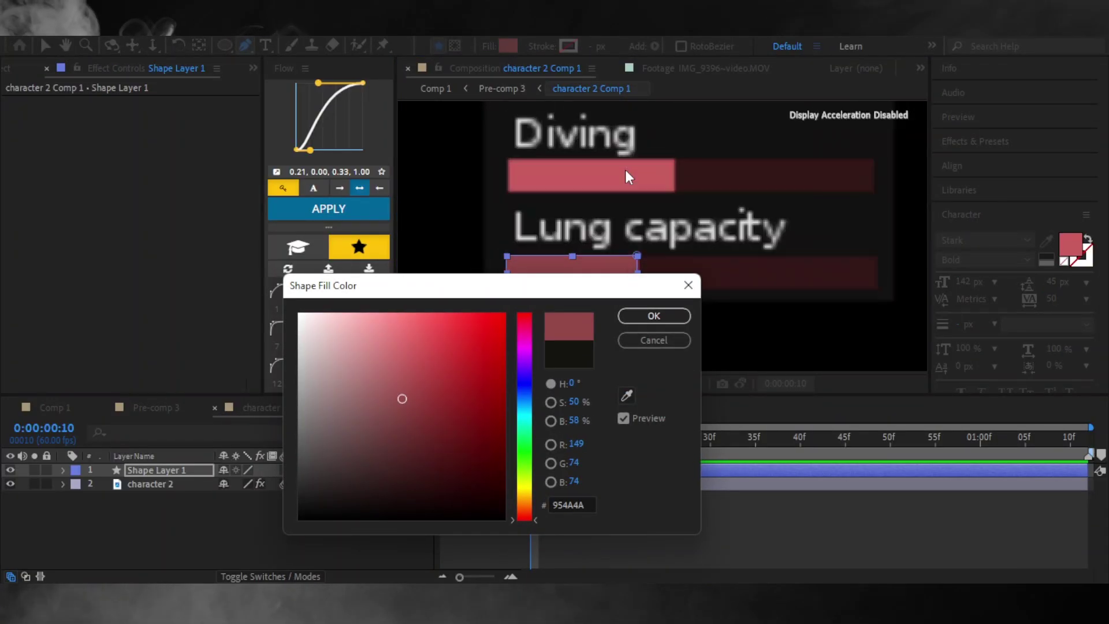
pyautogui.click(626, 395)
pyautogui.click(570, 170)
pyautogui.press('Return')
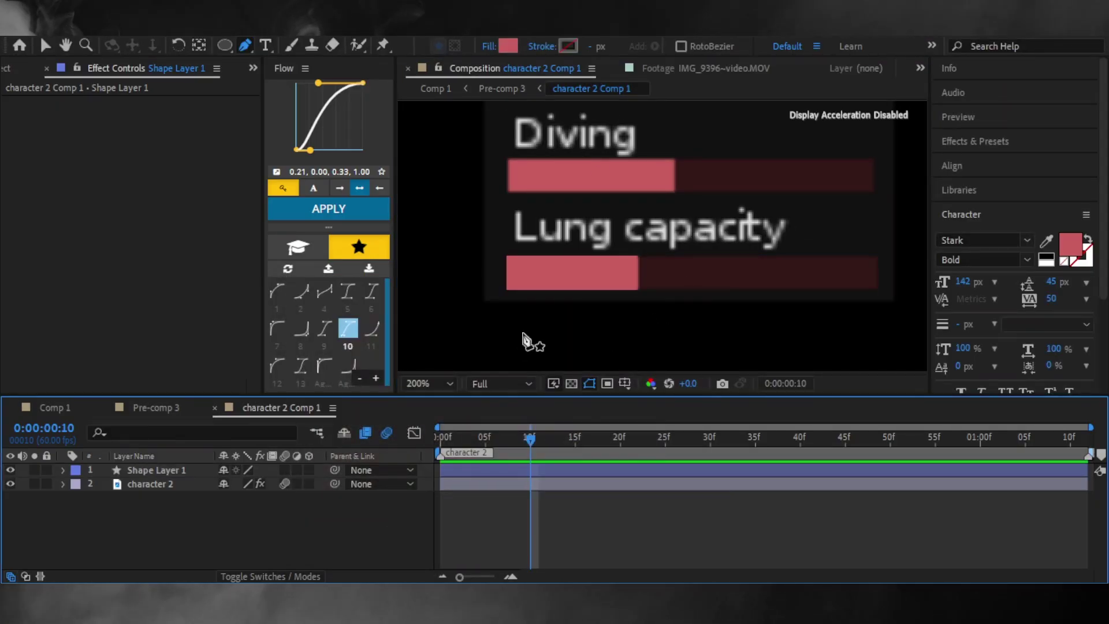
# - Keyframe Shape Layer 1's path, stretch the Lung capacity fill right, and Easy Ease the keyframes
pyautogui.press('Home')
pyautogui.click(139, 469)
pyautogui.click(62, 470)
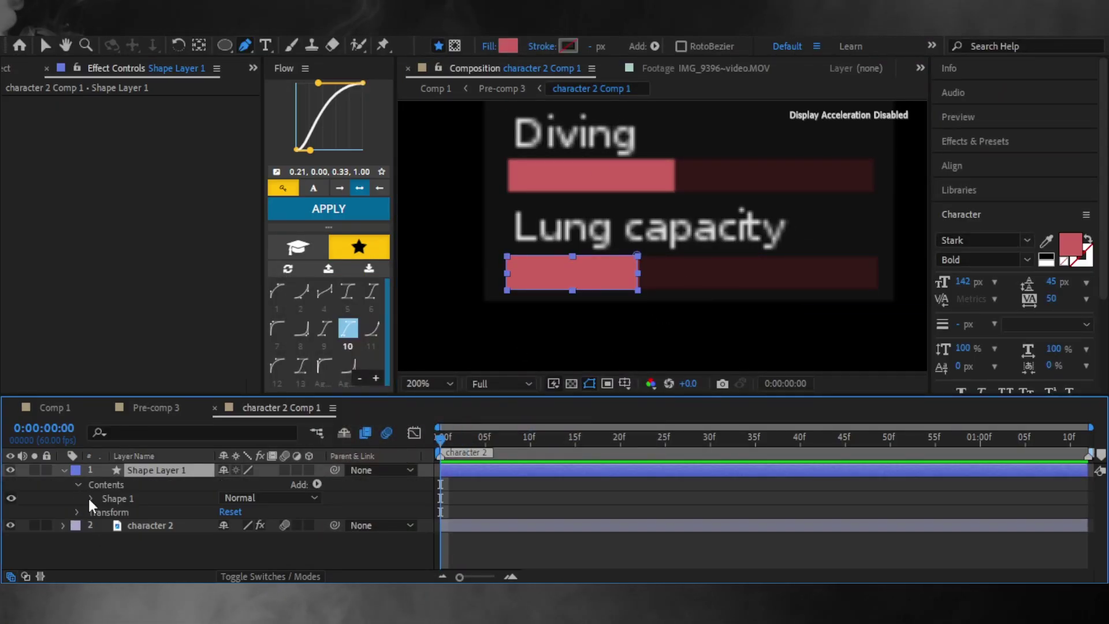
pyautogui.click(92, 498)
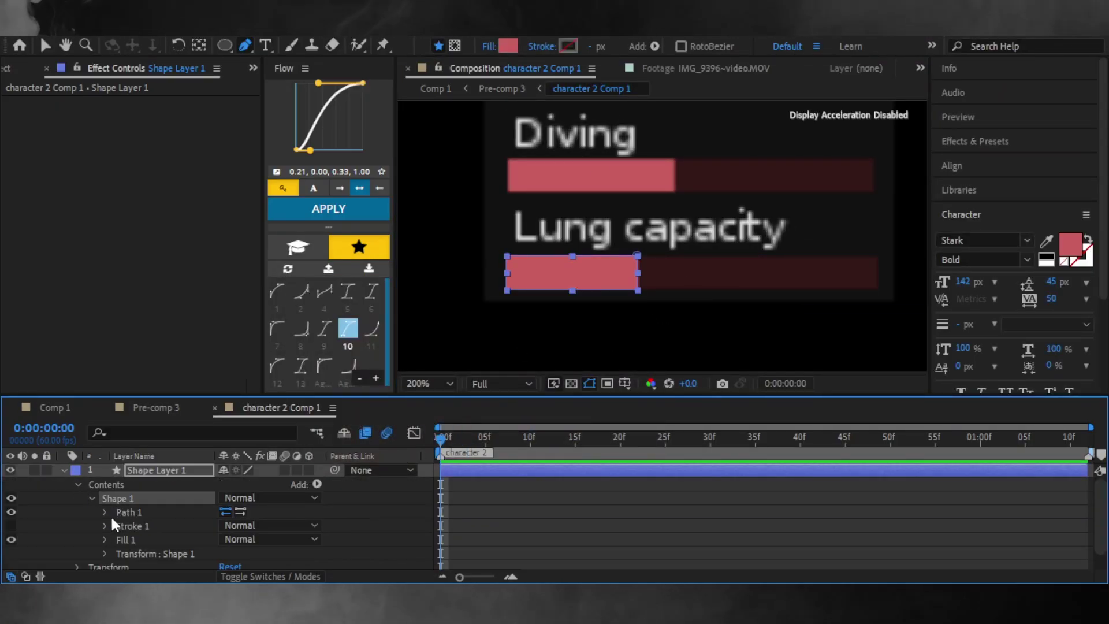
pyautogui.click(133, 525)
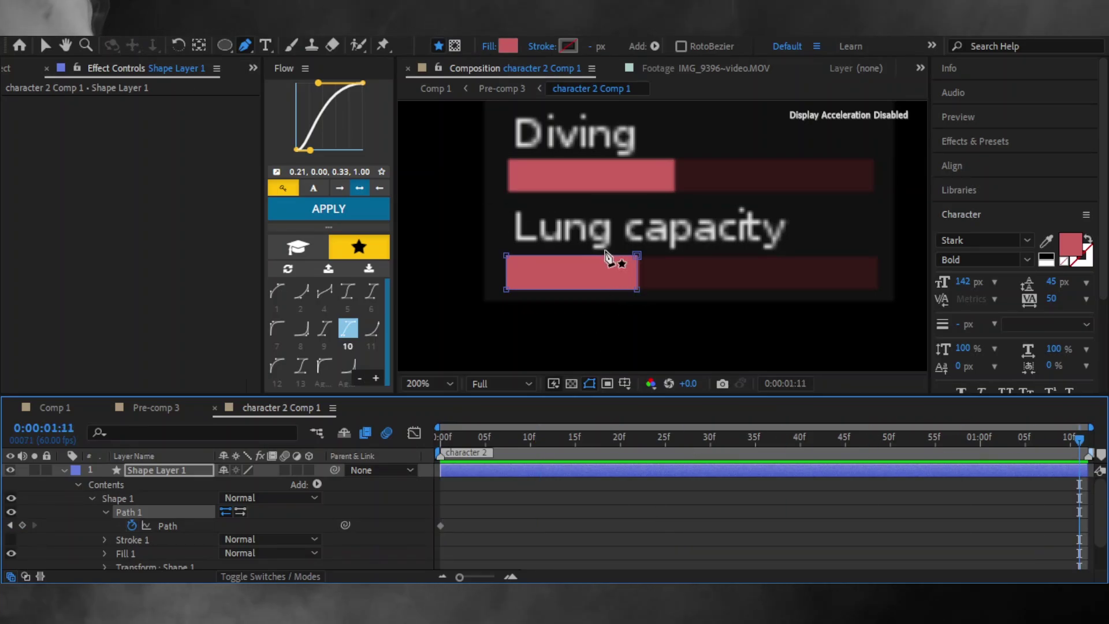
pyautogui.press('v')
pyautogui.moveTo(638, 283); pyautogui.dragTo(705, 282)
pyautogui.click(167, 526)
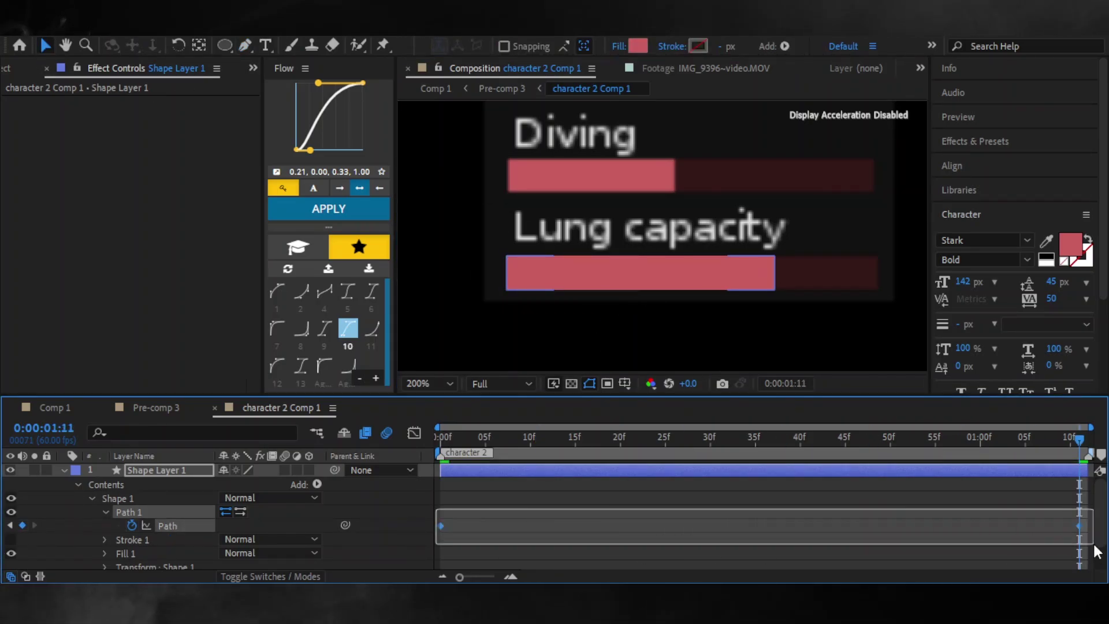
pyautogui.rightClick(1079, 526)
pyautogui.click(699, 411)
# - Collapse Shape Layer 1's properties and return to the first frame
pyautogui.click(64, 470)
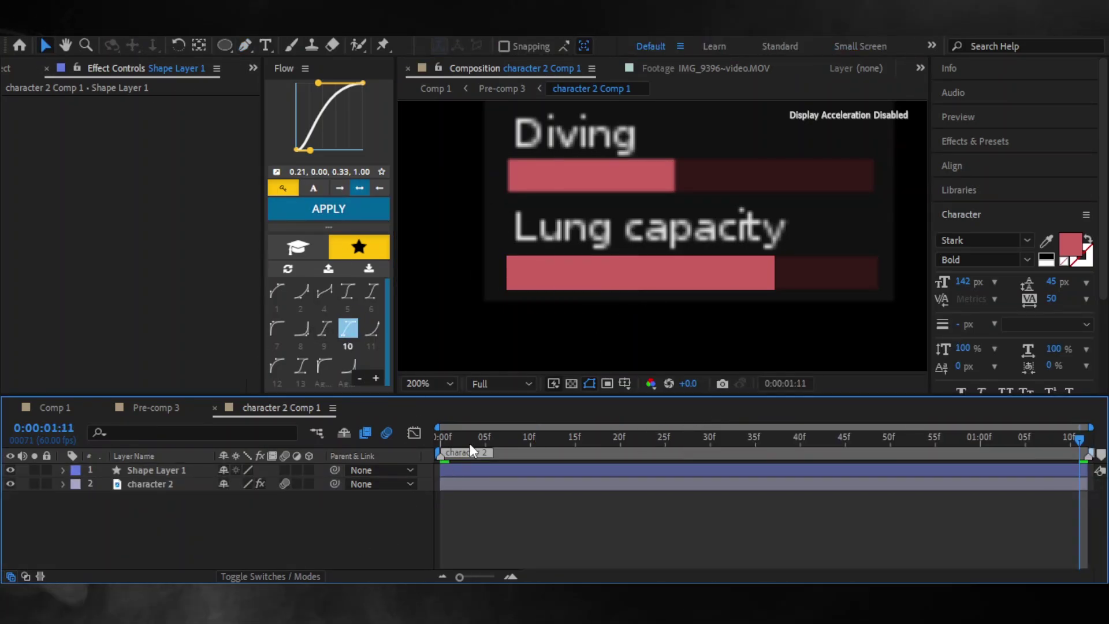
pyautogui.press('Home')
pyautogui.scroll(3, 477, 315)
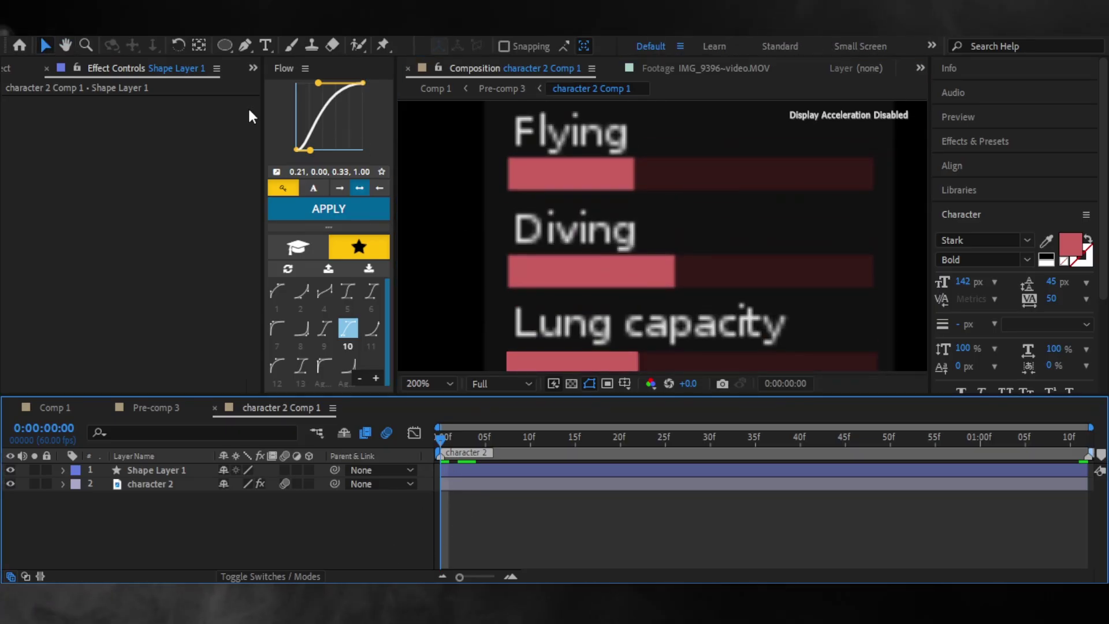
pyautogui.click(246, 45)
# - Add a Diving bar fill shape whose path stretches right by the end time, eased
pyautogui.click(508, 252)
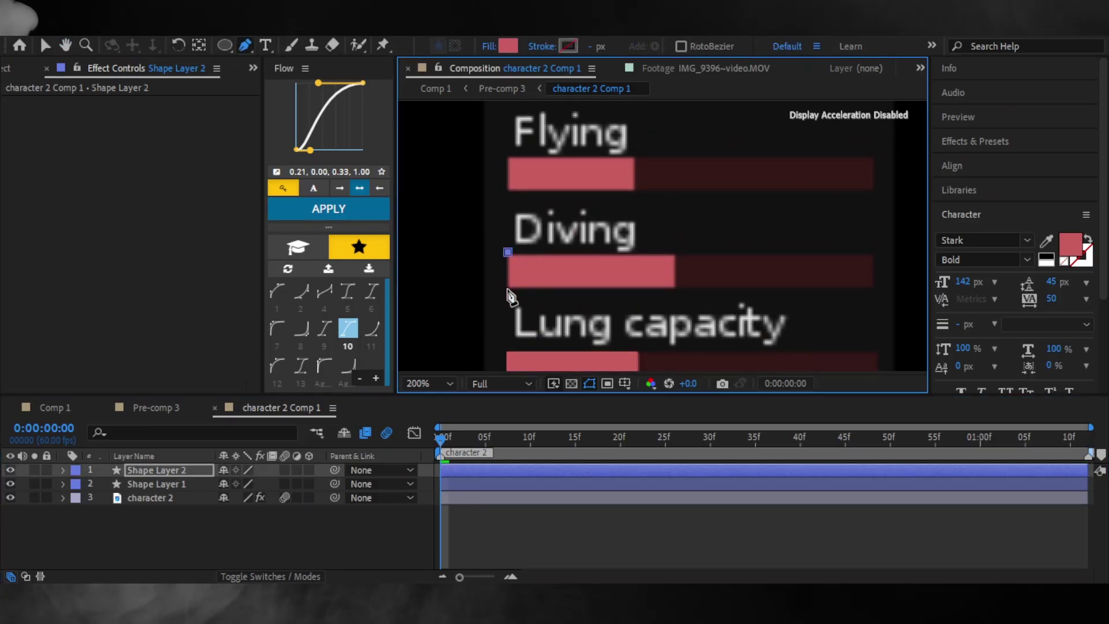
pyautogui.click(64, 470)
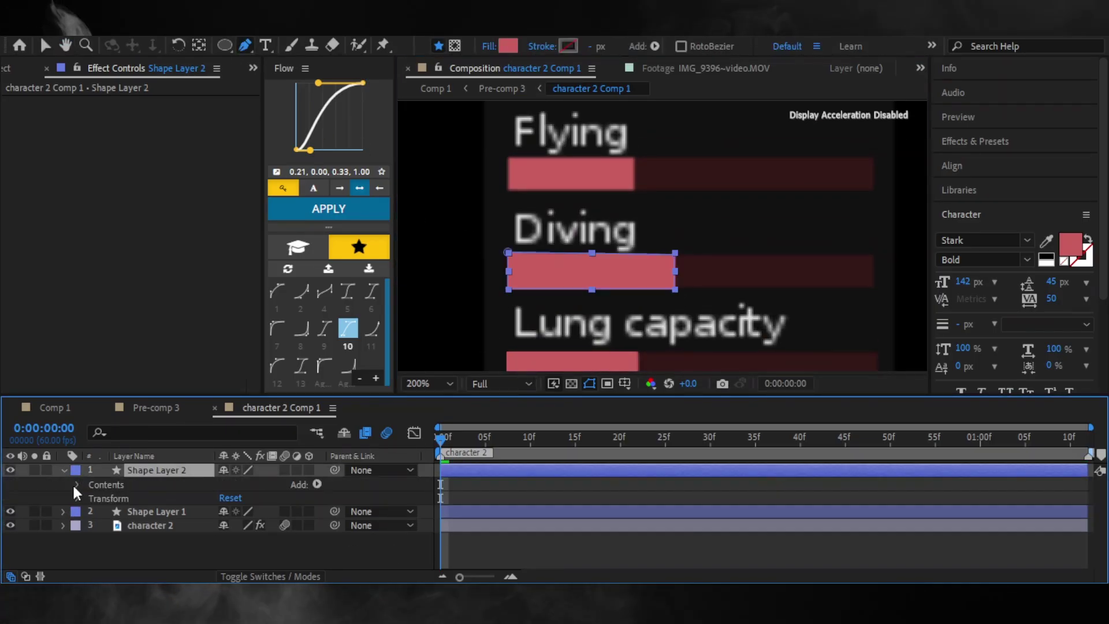
pyautogui.click(78, 485)
pyautogui.click(92, 498)
pyautogui.press('End')
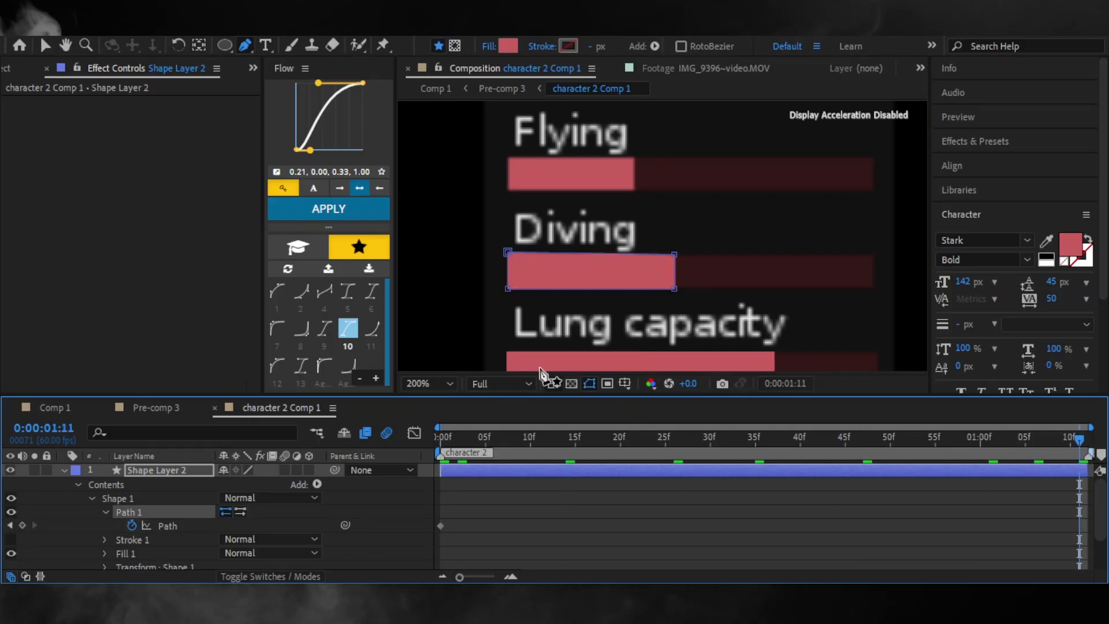
pyautogui.press('v')
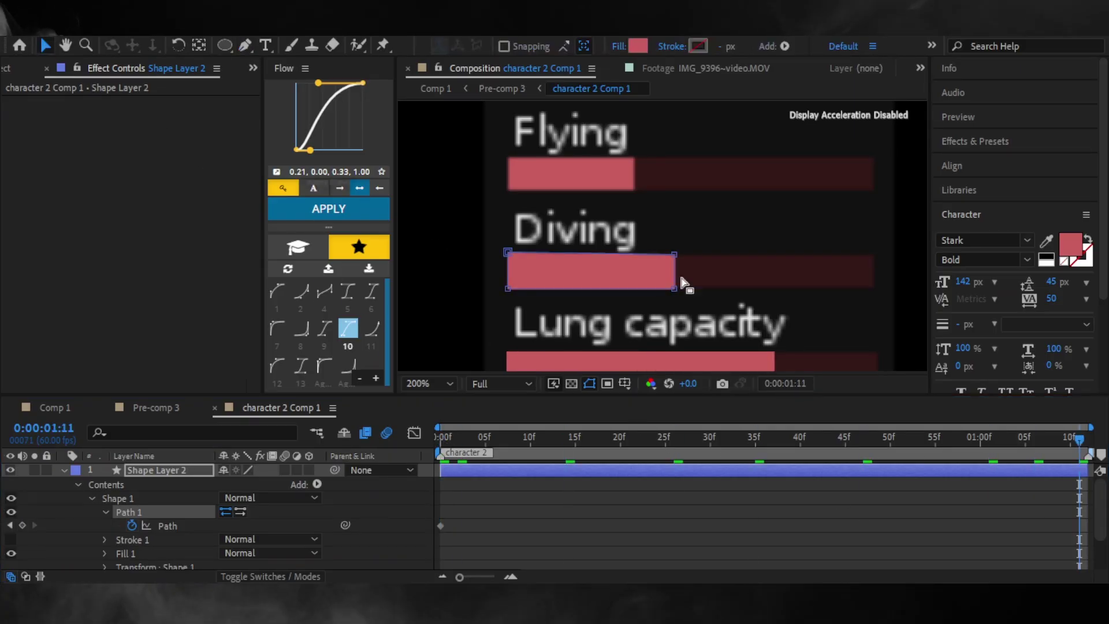
pyautogui.moveTo(676, 279); pyautogui.dragTo(734, 278)
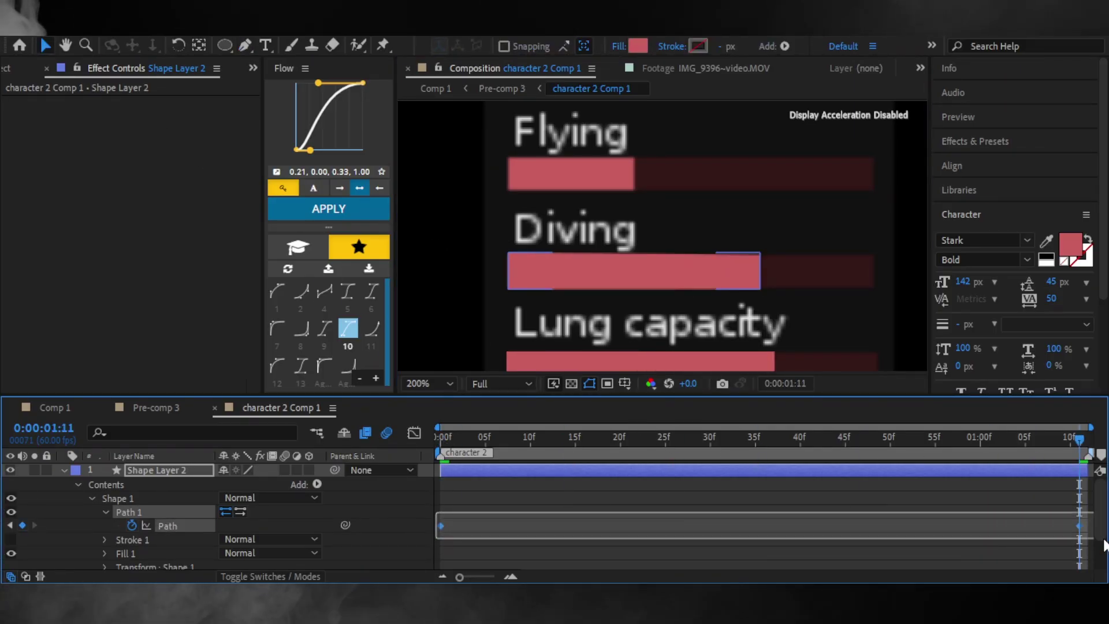
pyautogui.rightClick(1079, 526)
pyautogui.click(349, 329)
pyautogui.click(329, 209)
pyautogui.click(64, 470)
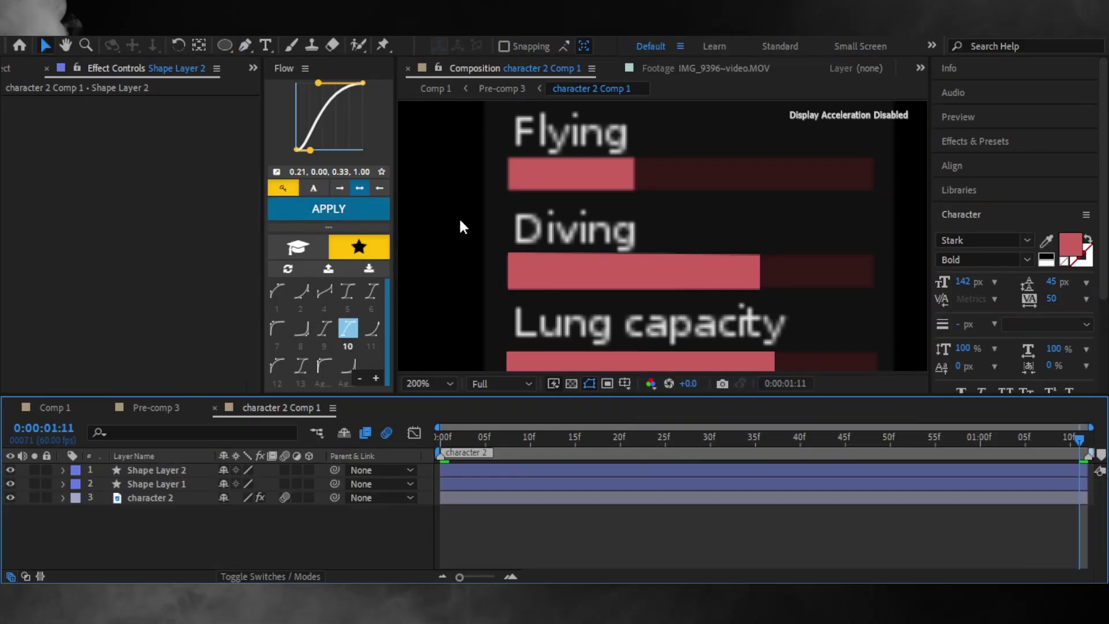
# - Draw a dark-filled overlay rectangle over the Flying bar's empty remainder
pyautogui.scroll(2, 461, 225)
pyautogui.press('g')
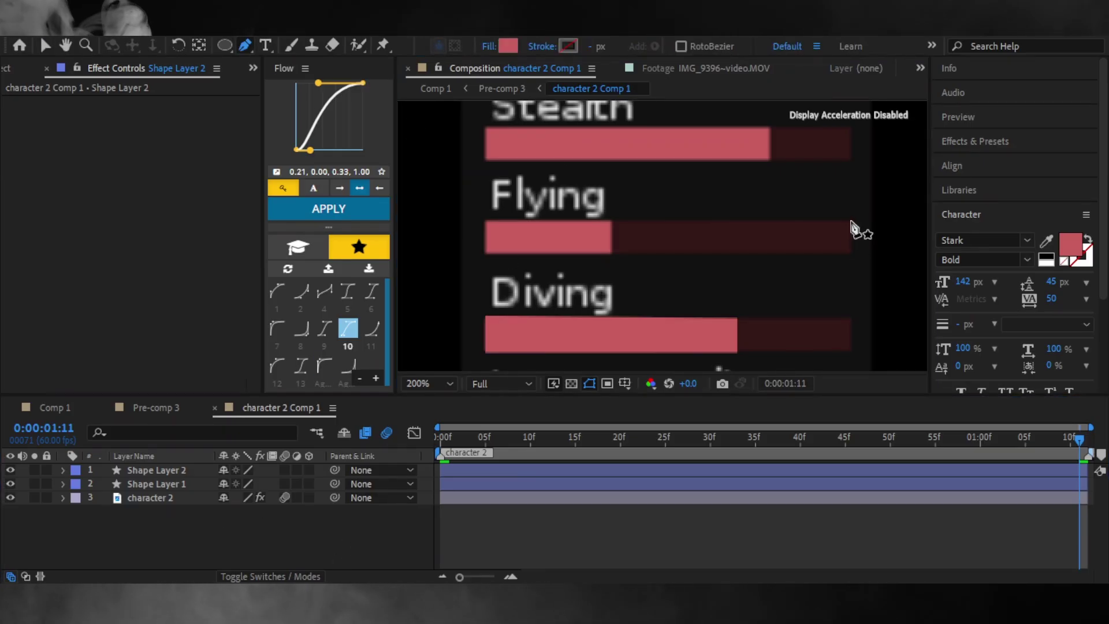
pyautogui.click(848, 220)
pyautogui.click(613, 221)
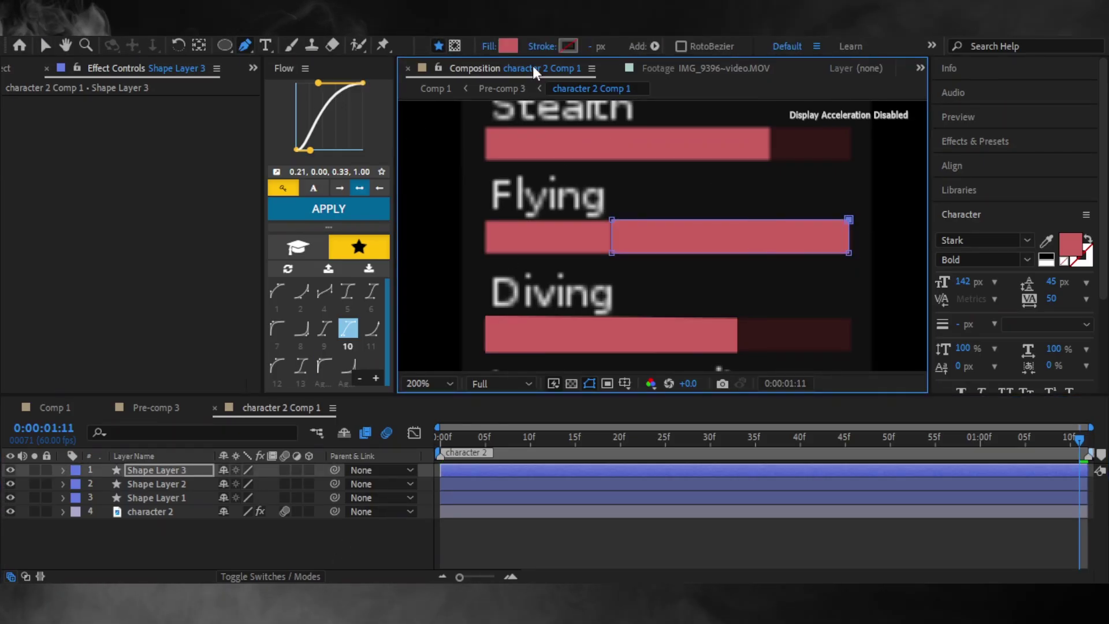
pyautogui.click(508, 46)
pyautogui.click(624, 391)
pyautogui.click(627, 486)
pyautogui.press('Return')
# - Keyframe the overlay's path extending left at the end time to shorten the Flying fill, eased
pyautogui.click(63, 469)
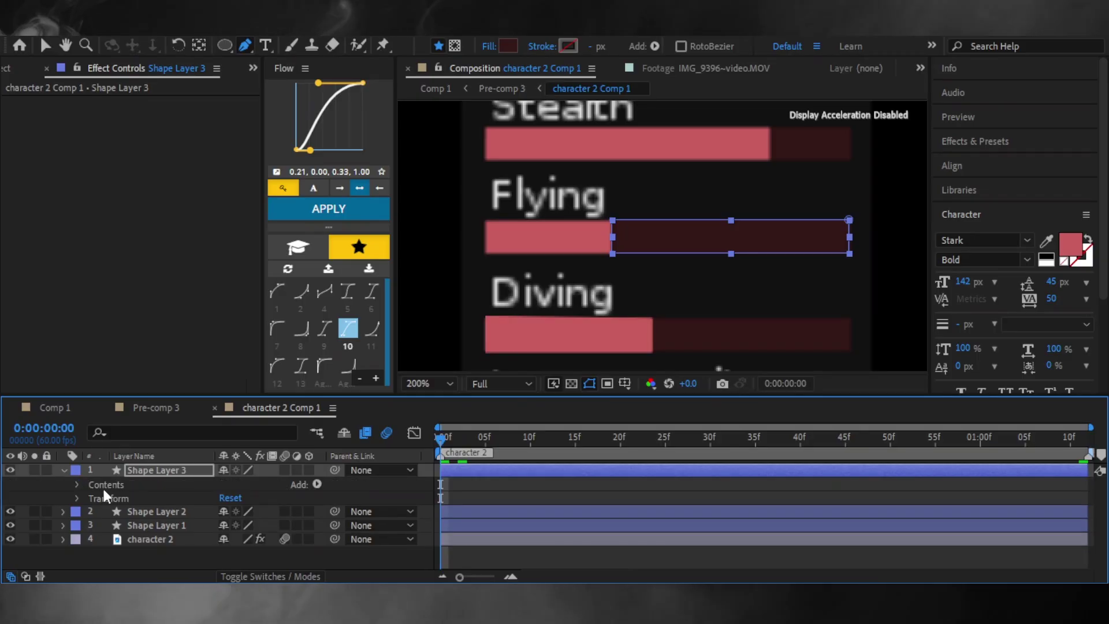
pyautogui.click(79, 484)
pyautogui.click(92, 498)
pyautogui.click(106, 512)
pyautogui.moveTo(458, 437); pyautogui.dragTo(855, 437)
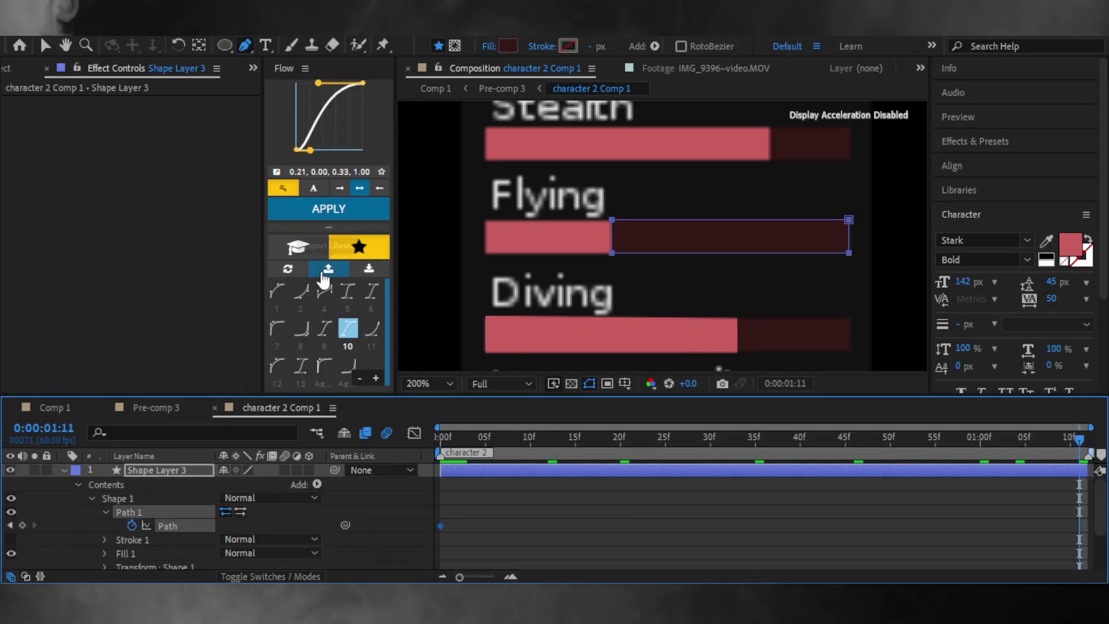
pyautogui.press('v')
pyautogui.moveTo(612, 252); pyautogui.dragTo(526, 247)
pyautogui.moveTo(437, 507); pyautogui.dragTo(1079, 536)
pyautogui.rightClick(1079, 526)
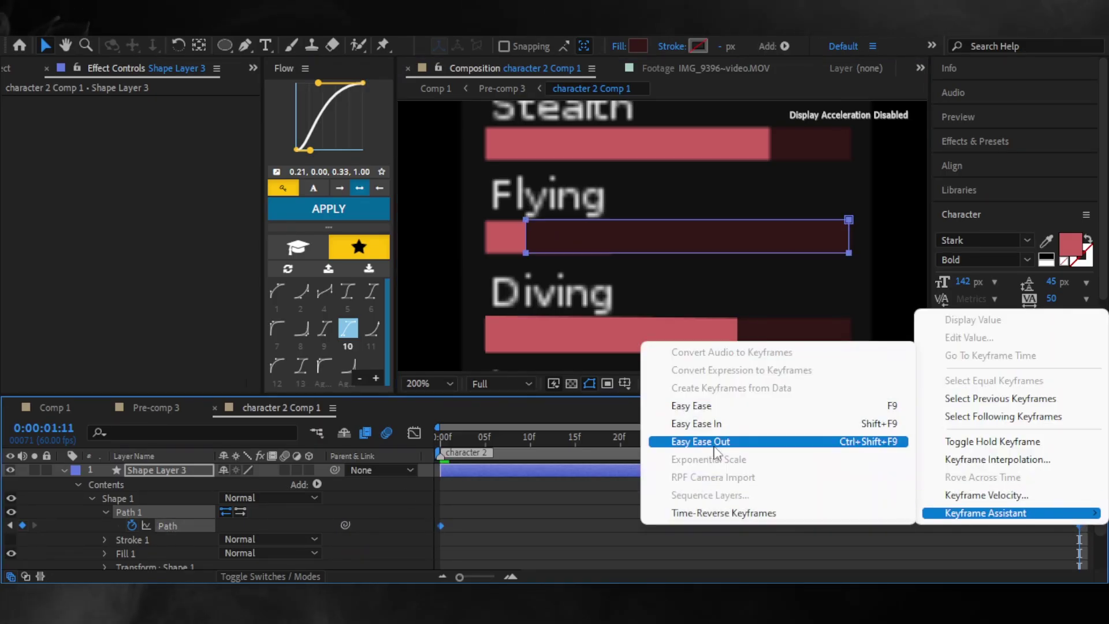
pyautogui.click(711, 441)
pyautogui.click(349, 331)
pyautogui.press('u')
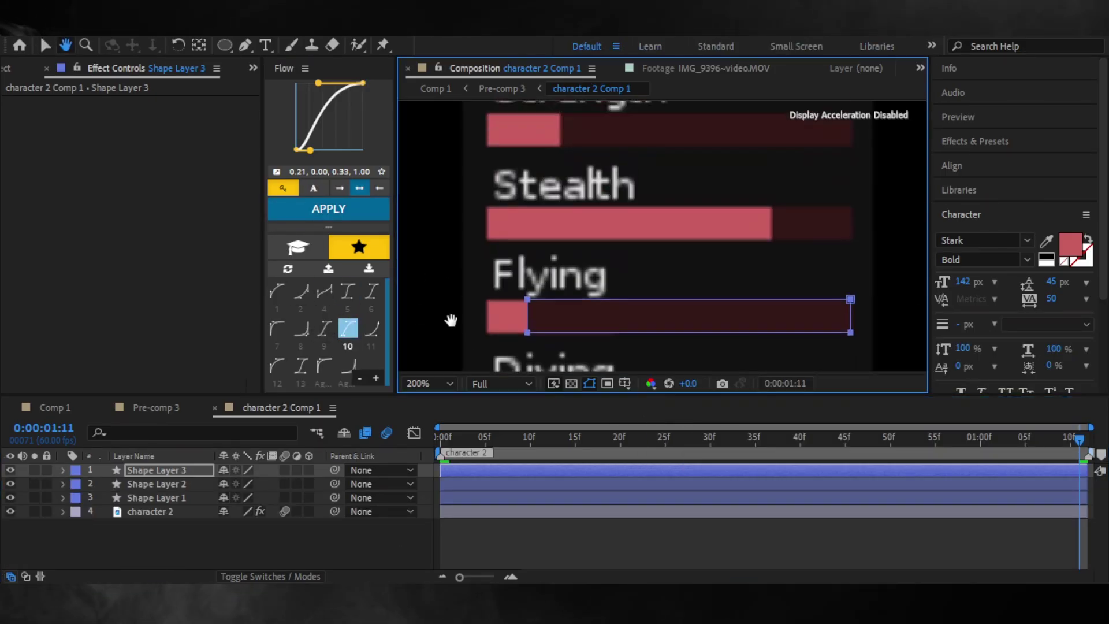
pyautogui.scroll(3, 450, 312)
pyautogui.click(245, 45)
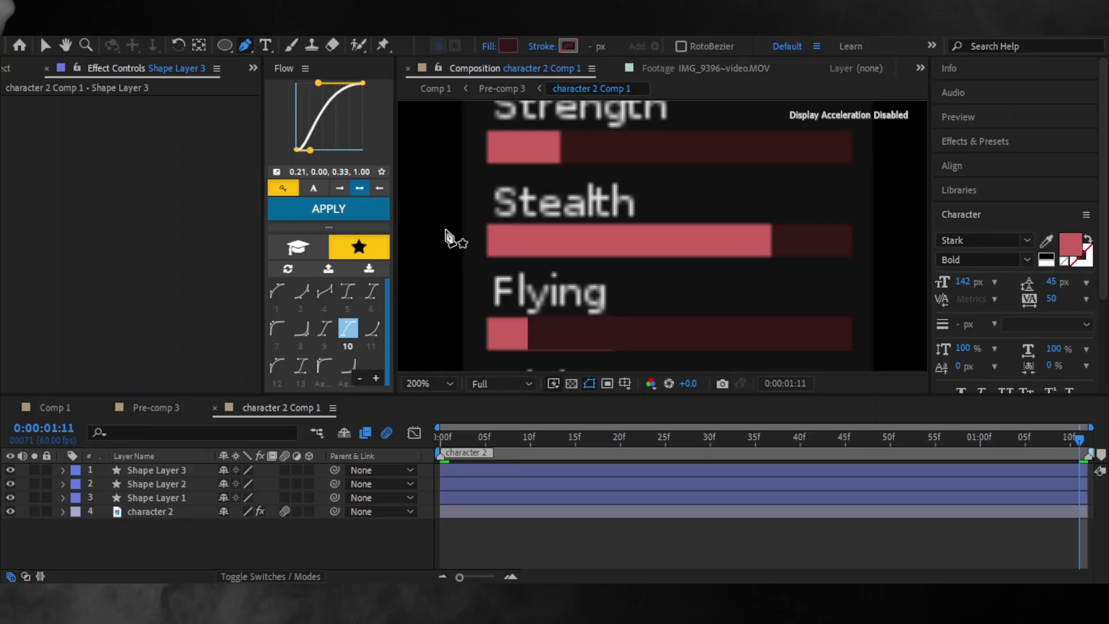
# - Add a dark overlay on the Stealth bar and keyframe it extending left to shorten the fill
pyautogui.click(852, 223)
pyautogui.click(852, 256)
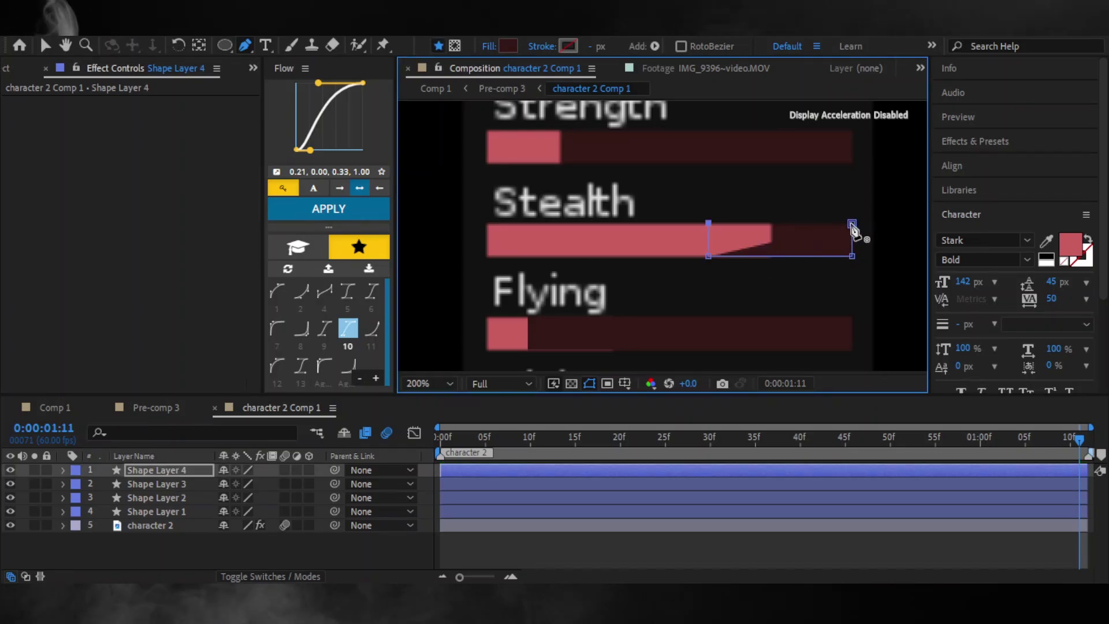
pyautogui.click(62, 469)
pyautogui.click(78, 484)
pyautogui.click(92, 498)
pyautogui.click(106, 512)
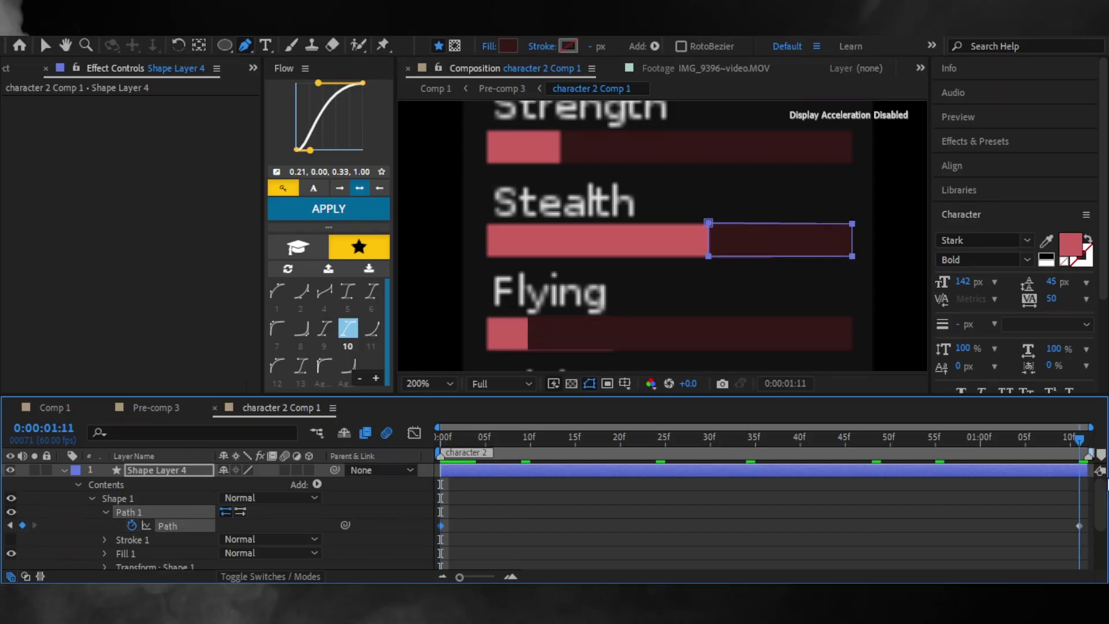
pyautogui.click(291, 524)
pyautogui.press('v')
pyautogui.moveTo(708, 240); pyautogui.dragTo(679, 239)
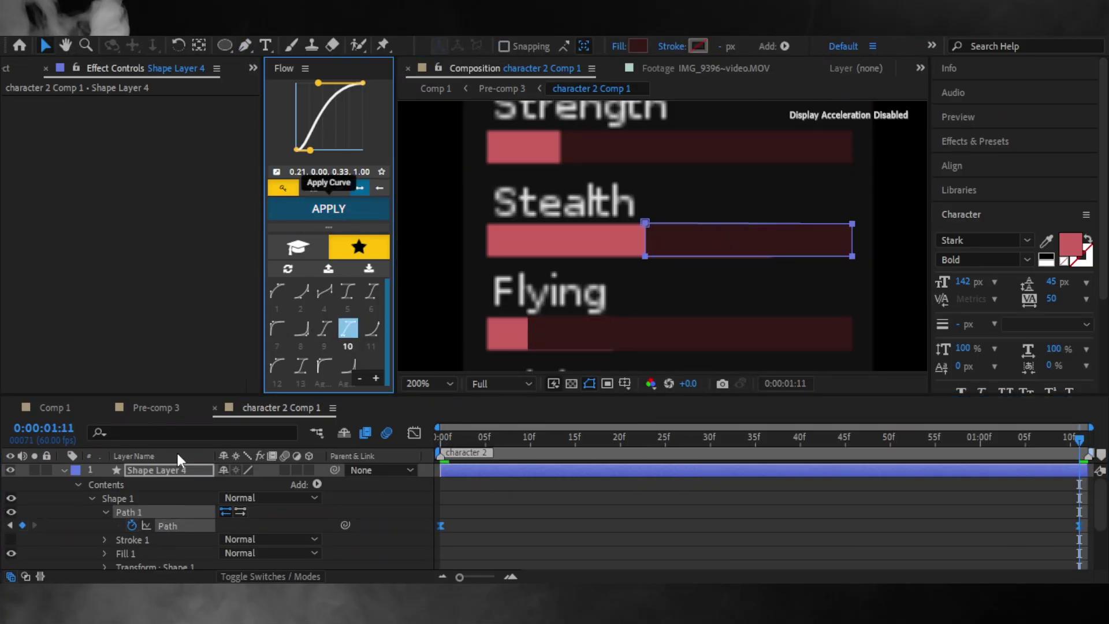
pyautogui.press('u')
# - Draw a Strength bar fill shape in red sampled from the Shooting bar and keyframe its path
pyautogui.press('Home')
pyautogui.scroll(3, 446, 347)
pyautogui.press('g')
pyautogui.press('F2')
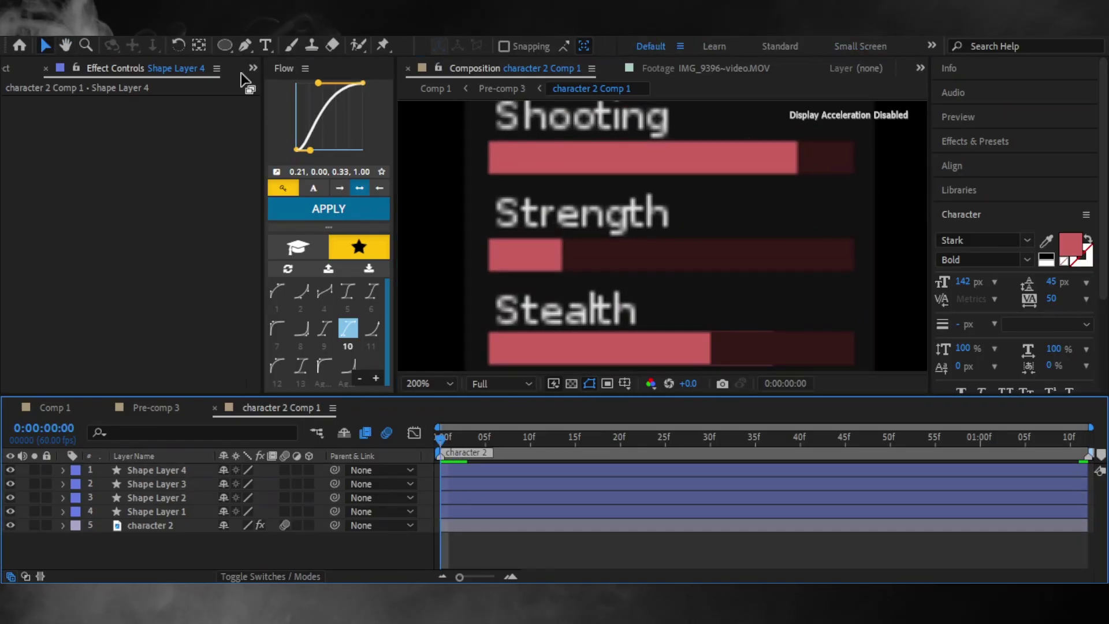
pyautogui.click(486, 237)
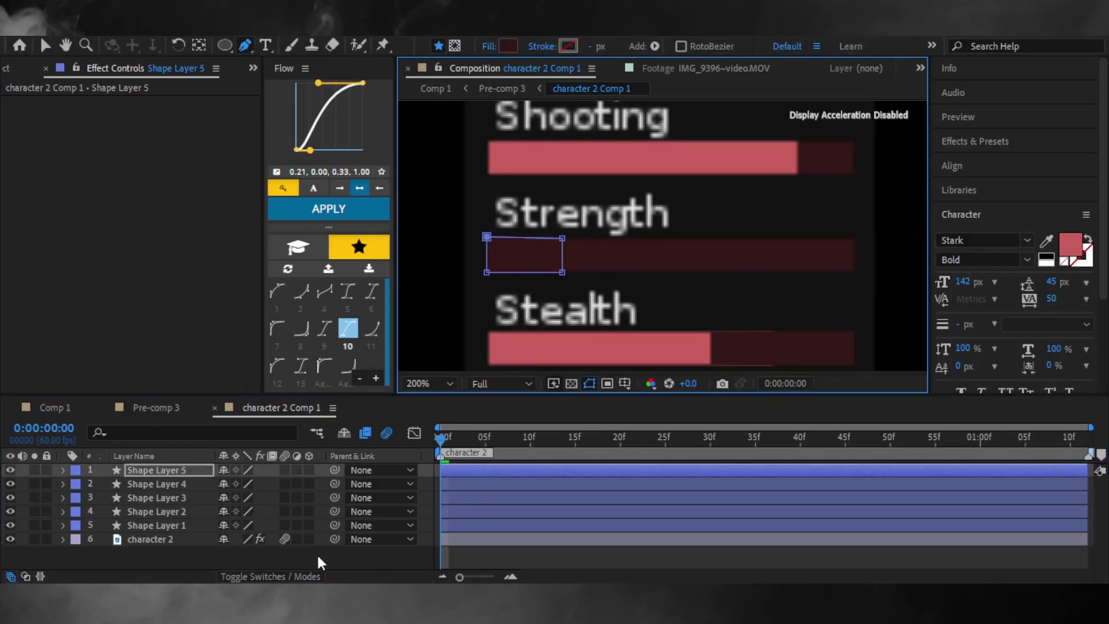
pyautogui.click(508, 46)
pyautogui.click(627, 395)
pyautogui.click(568, 158)
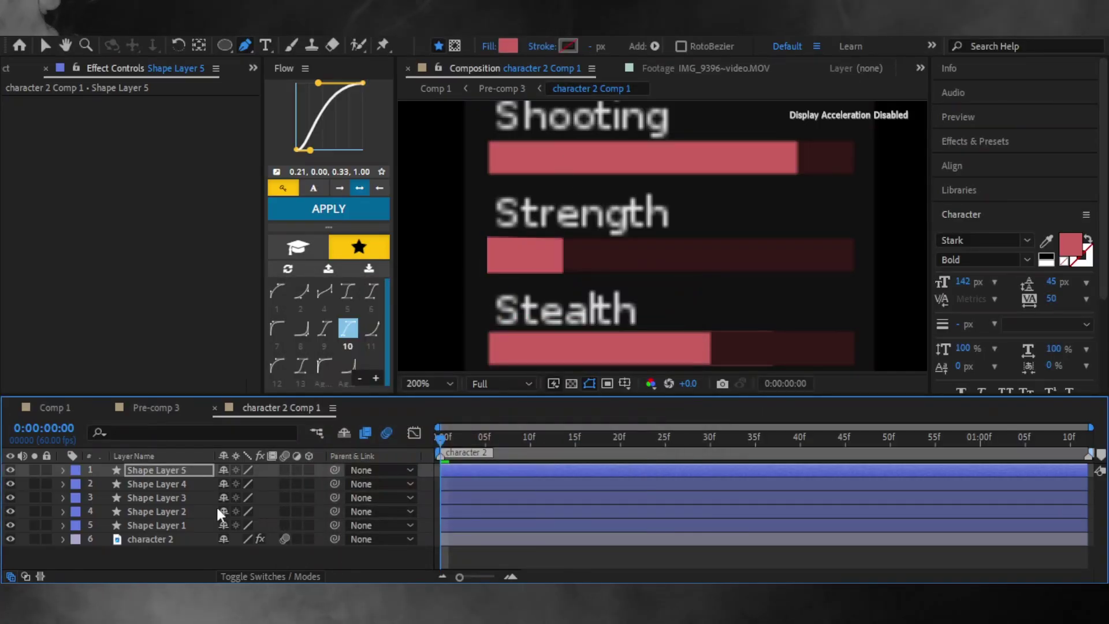
pyautogui.click(63, 469)
pyautogui.click(106, 512)
pyautogui.click(131, 525)
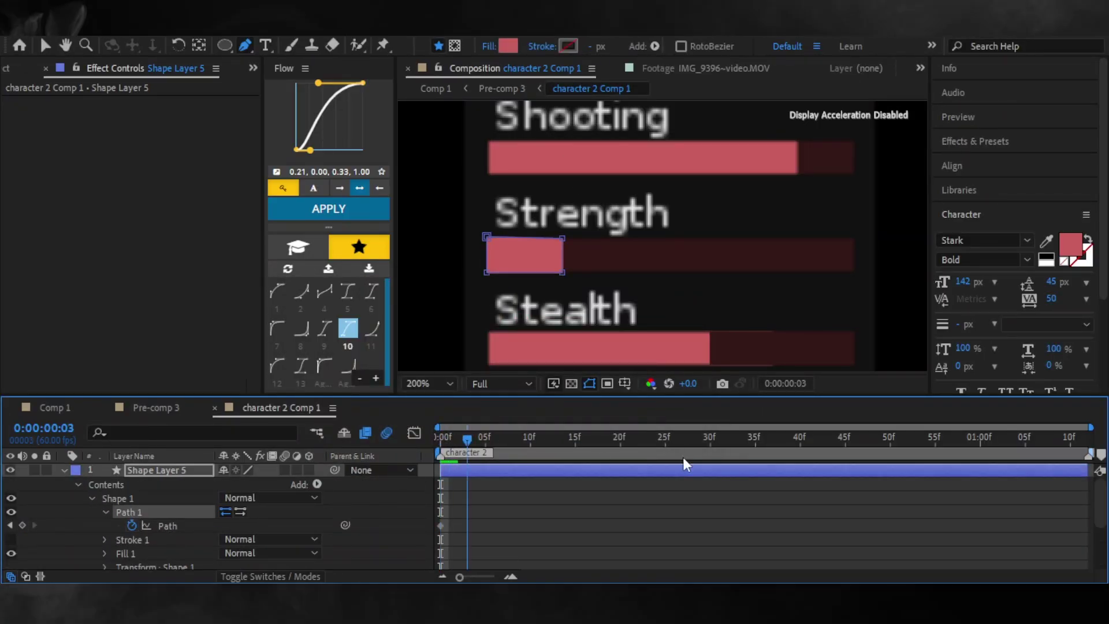
# - At the end time, stretch the Strength fill across most of the bar and ease its keyframes
pyautogui.press('End')
pyautogui.press('v')
pyautogui.moveTo(563, 255); pyautogui.dragTo(772, 261)
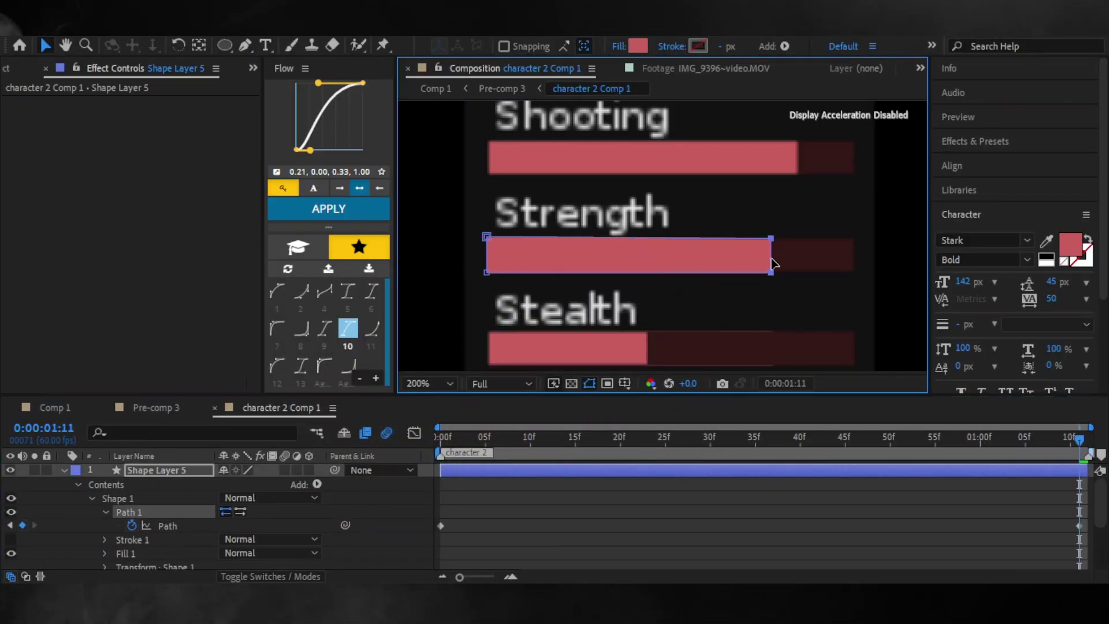
pyautogui.click(167, 526)
pyautogui.rightClick(1079, 525)
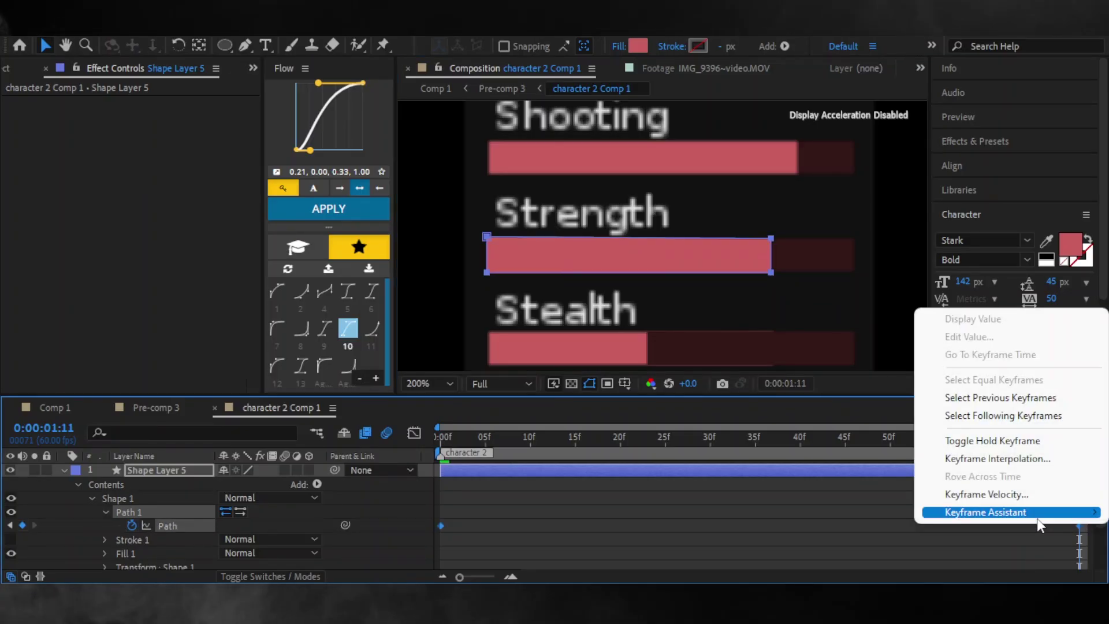
pyautogui.click(328, 209)
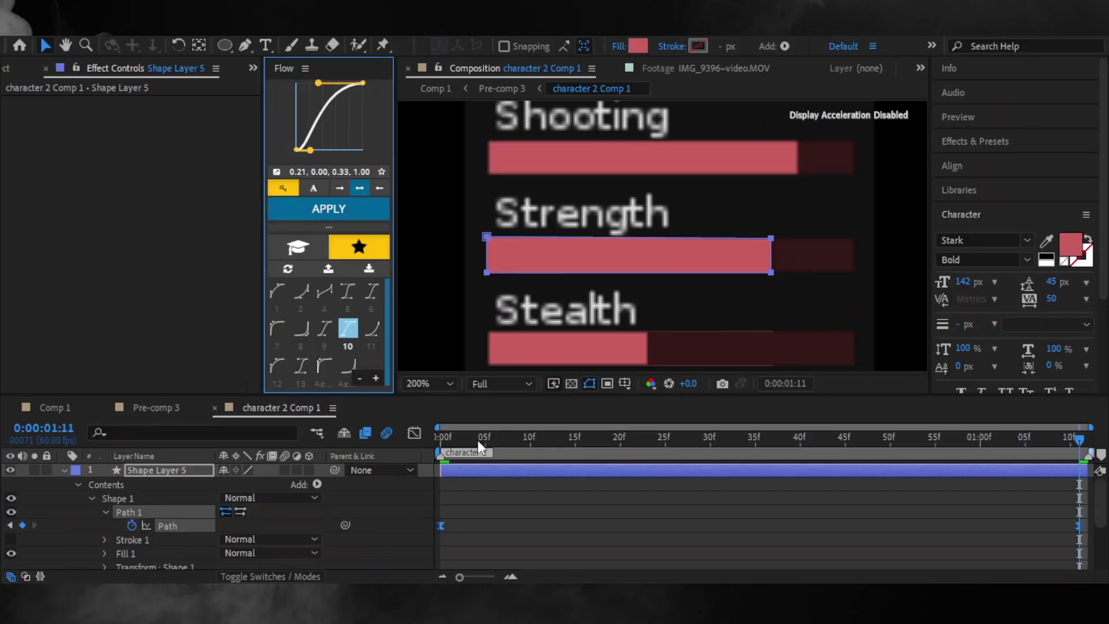
pyautogui.press('Home')
pyautogui.press('u')
pyautogui.scroll(3, 440, 328)
# - Draw a Shooting bar fill path, keyframe it, stretch it wider at the end, and ease the keyframes
pyautogui.click(345, 566)
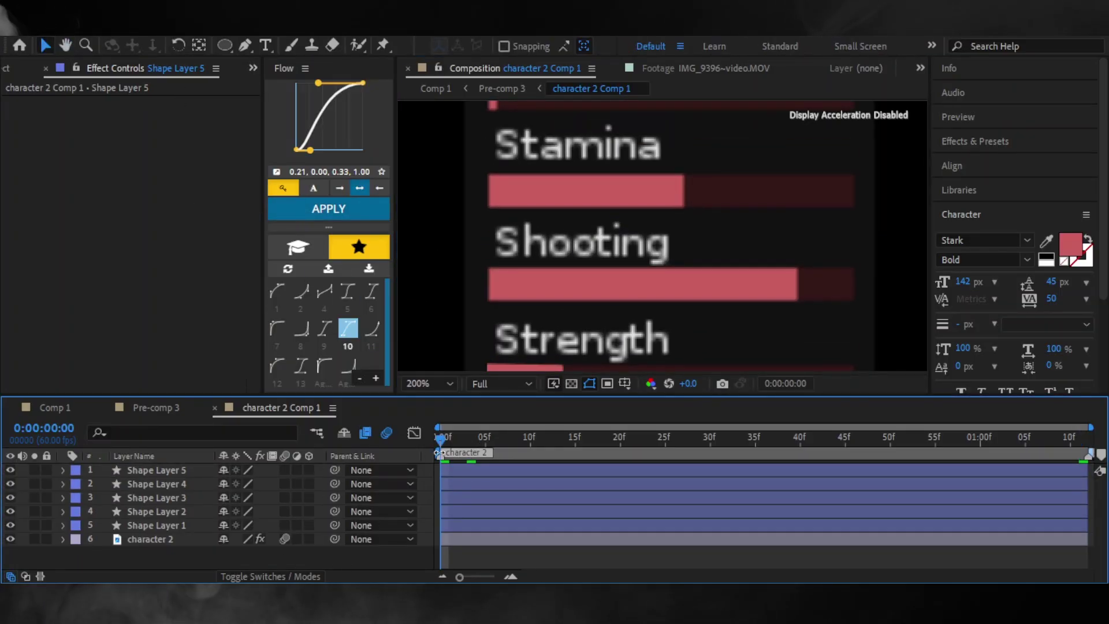
pyautogui.press('g')
pyautogui.click(485, 266)
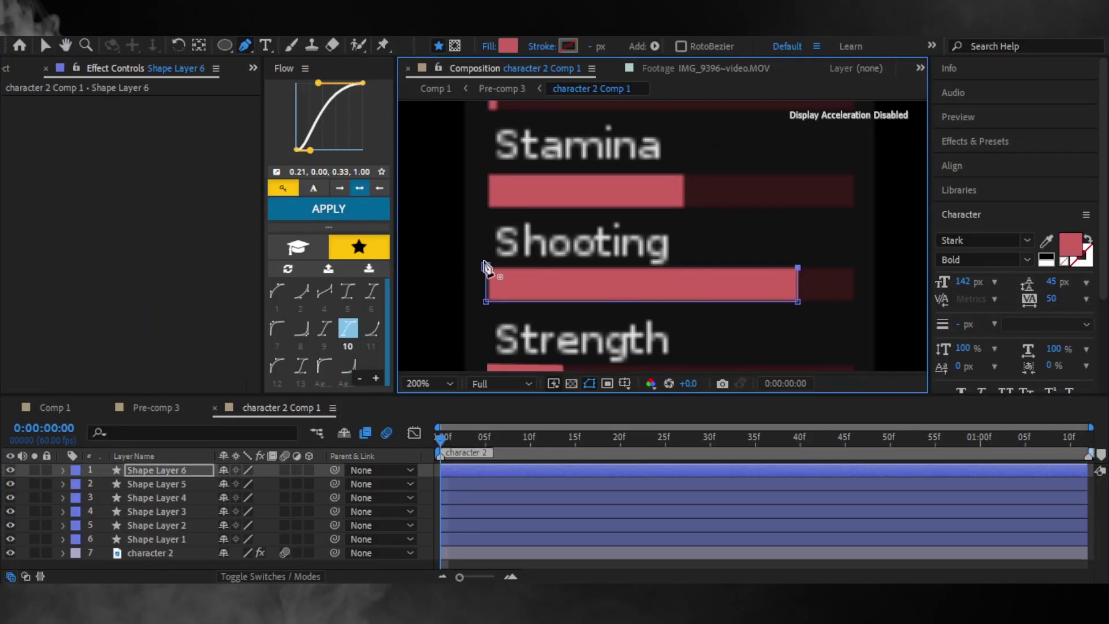
pyautogui.click(486, 266)
pyautogui.click(63, 469)
pyautogui.click(77, 484)
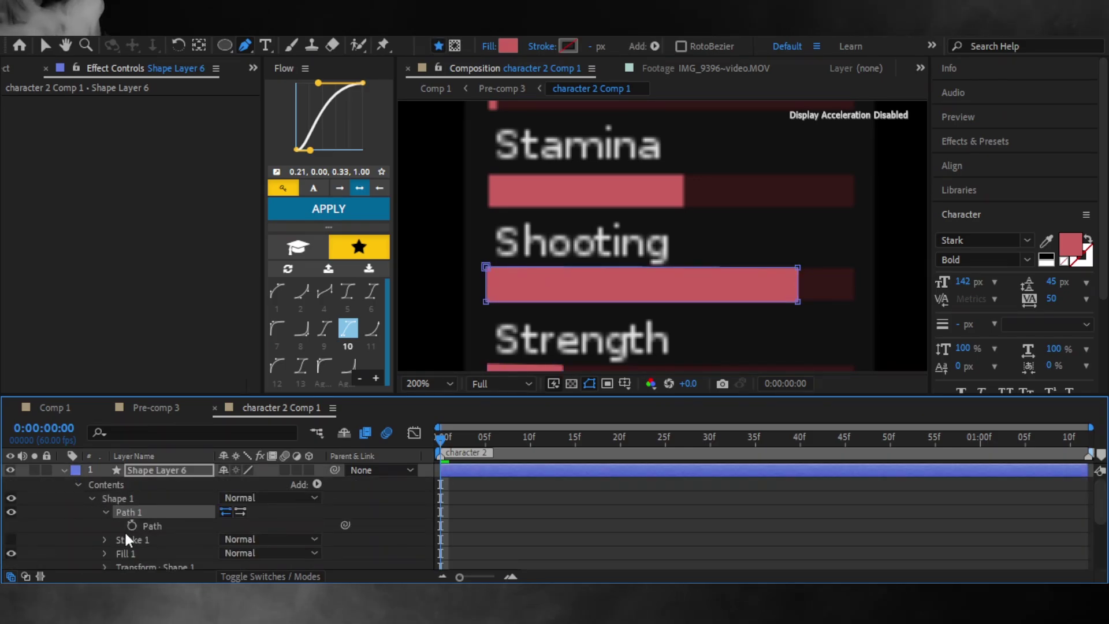
pyautogui.click(131, 525)
pyautogui.moveTo(444, 438); pyautogui.dragTo(1079, 438)
pyautogui.press('v')
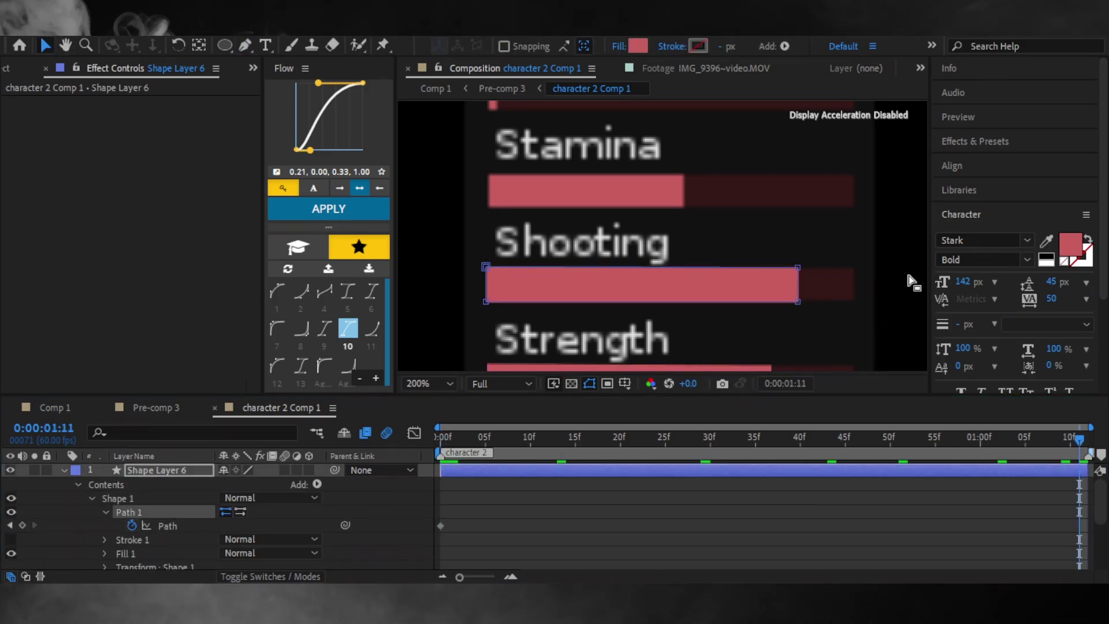
pyautogui.moveTo(801, 287); pyautogui.dragTo(839, 287)
pyautogui.moveTo(455, 514); pyautogui.dragTo(1081, 528)
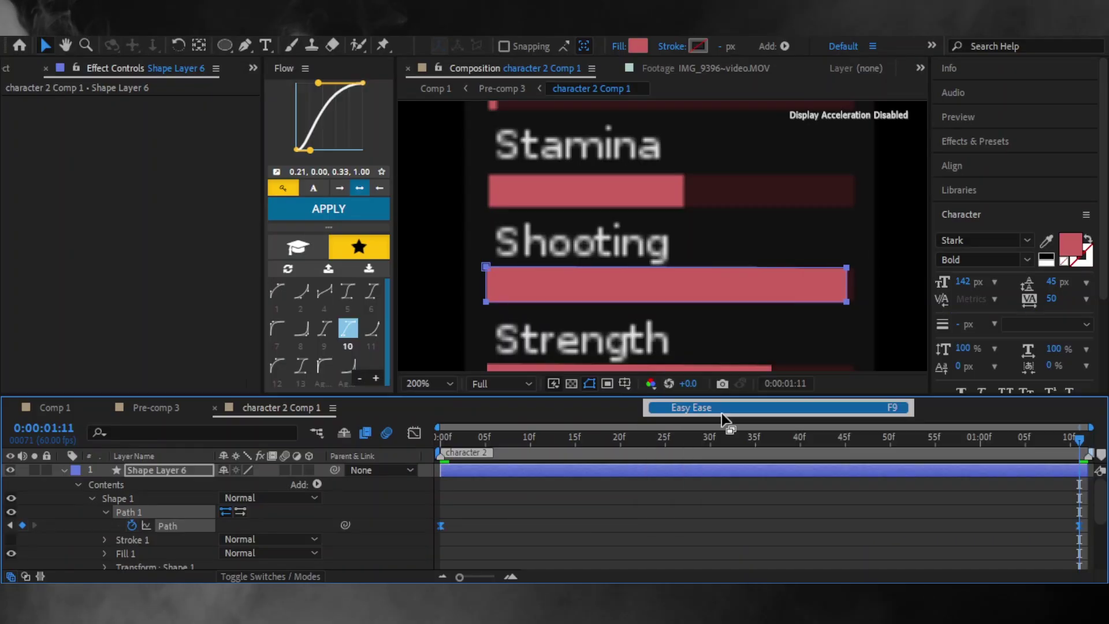
pyautogui.click(328, 208)
pyautogui.hotkey('ctrl', '`')
# - Pen-draw a new Stamina bar fill, keyframe its path, and stretch its right edge wider
pyautogui.press('Home')
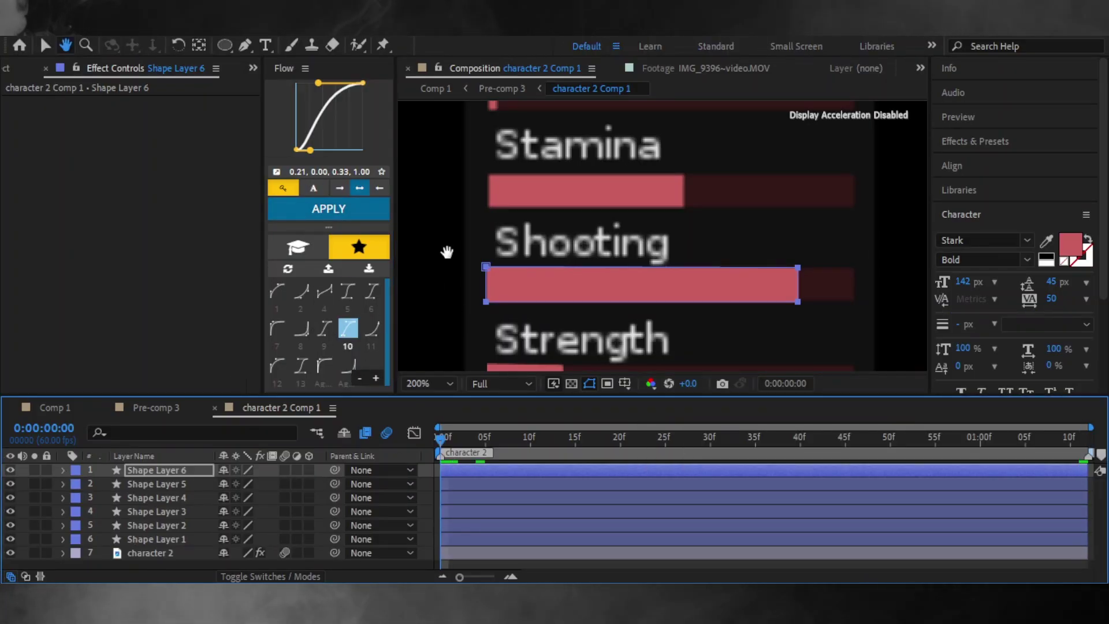
pyautogui.moveTo(446, 252); pyautogui.dragTo(441, 333)
pyautogui.click(246, 46)
pyautogui.click(482, 252)
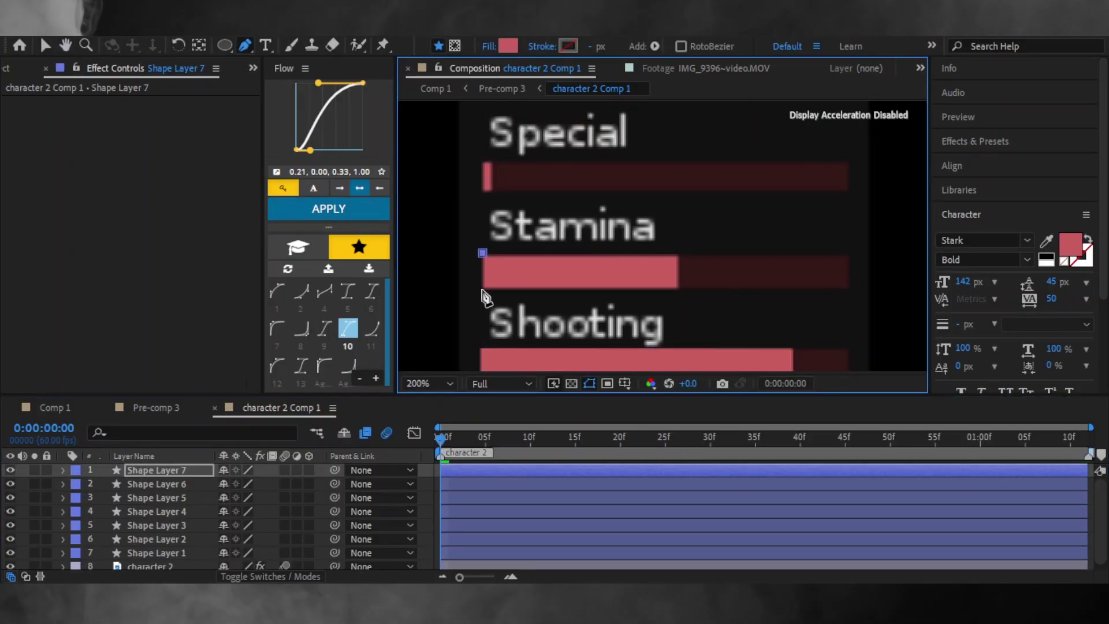
pyautogui.click(63, 470)
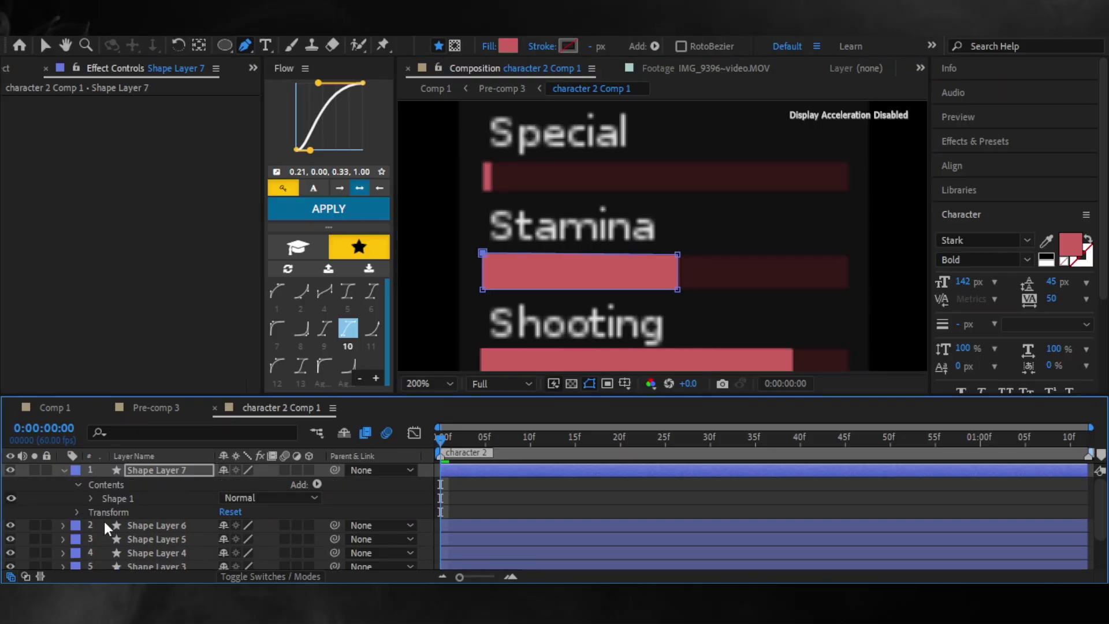
pyautogui.click(92, 498)
pyautogui.click(106, 511)
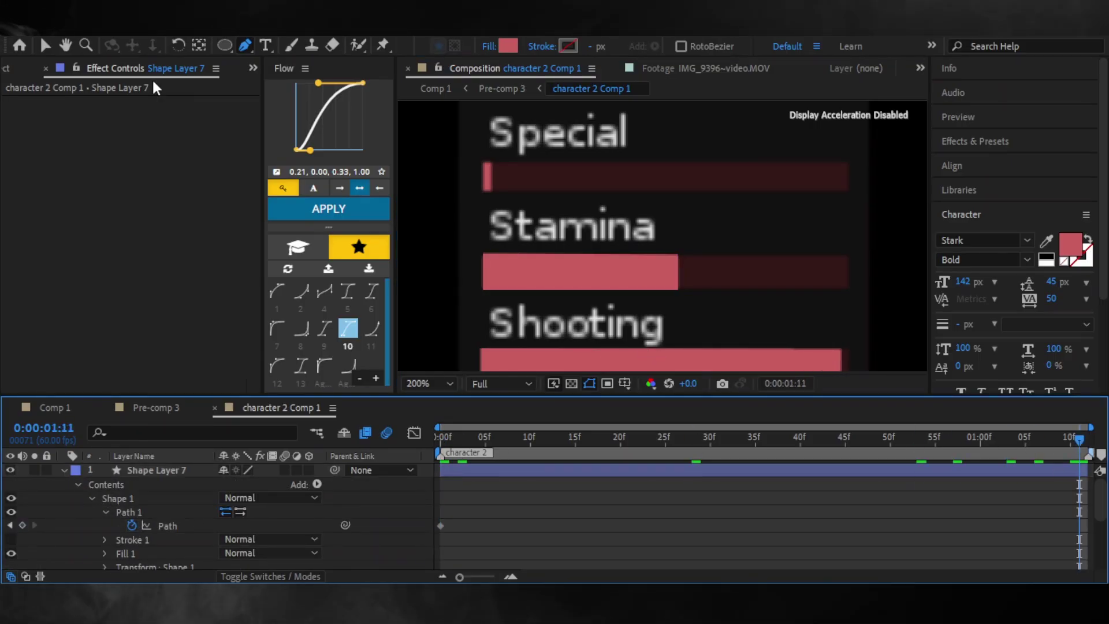
pyautogui.press('v')
pyautogui.click(139, 511)
pyautogui.moveTo(686, 275); pyautogui.dragTo(787, 272)
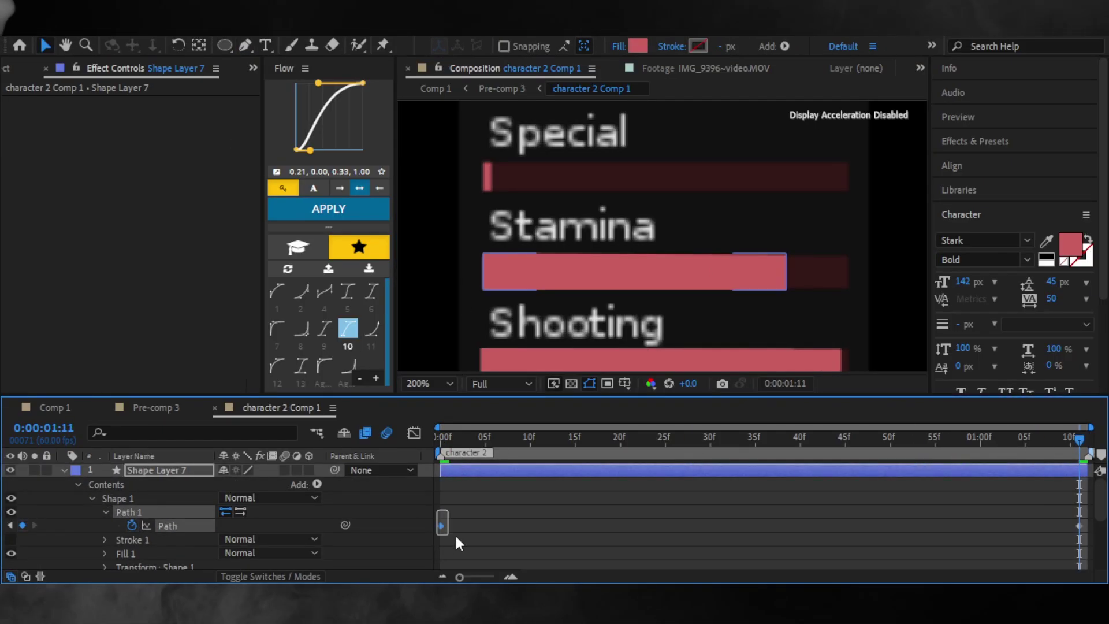
pyautogui.press('u')
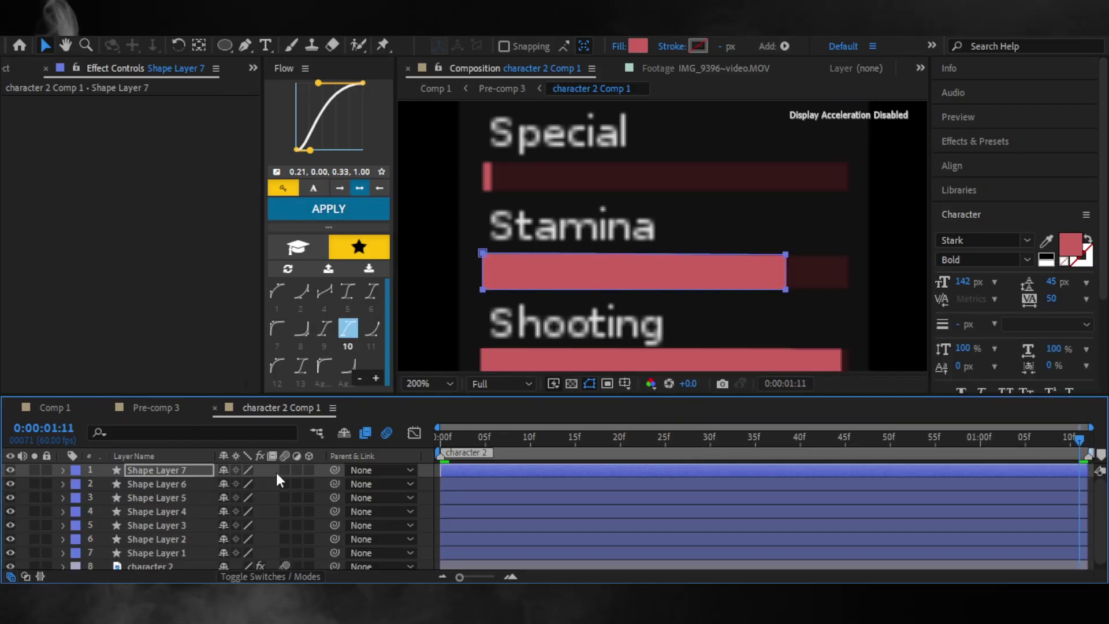
# - Pen-draw a new Special bar fill with a starting path keyframe at frame 0
pyautogui.press('Home')
pyautogui.click(466, 289)
pyautogui.press('g')
pyautogui.click(481, 160)
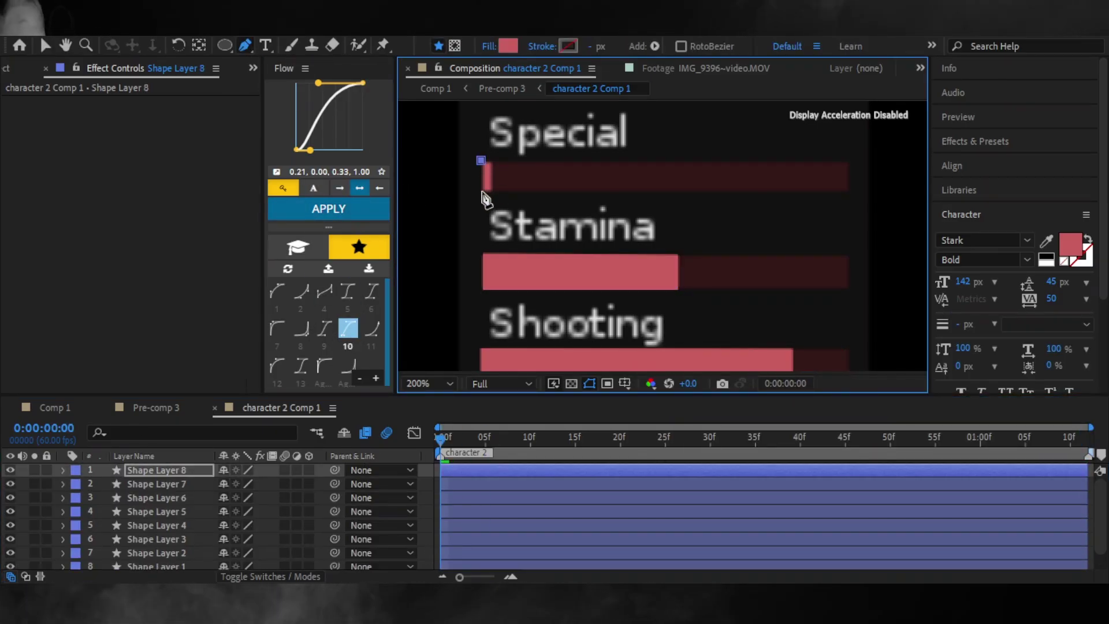
pyautogui.click(64, 470)
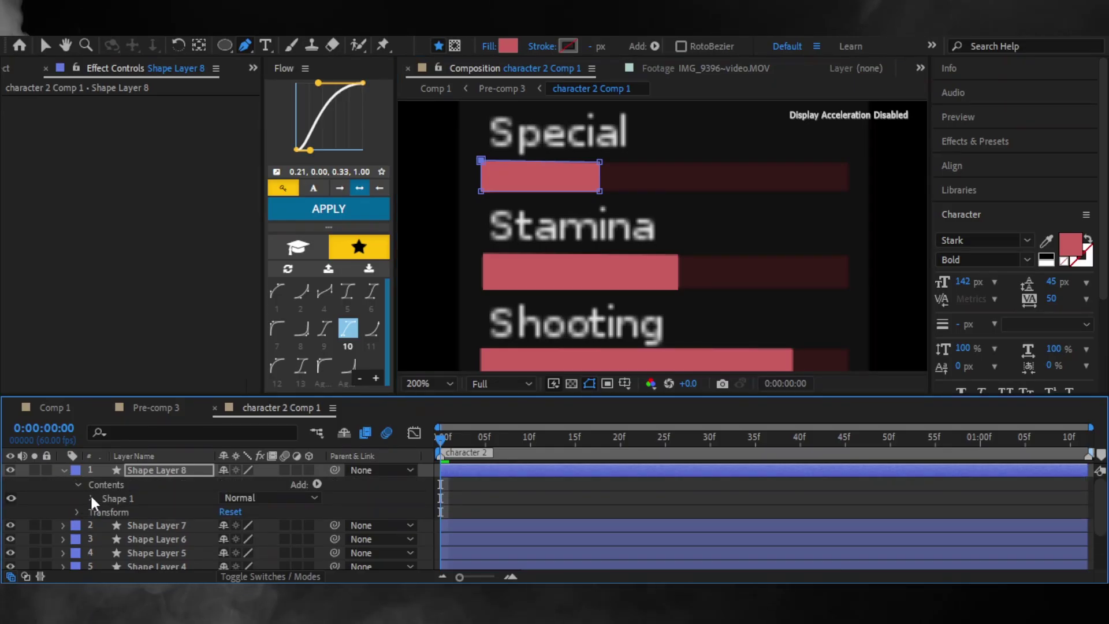
pyautogui.click(92, 497)
pyautogui.click(105, 512)
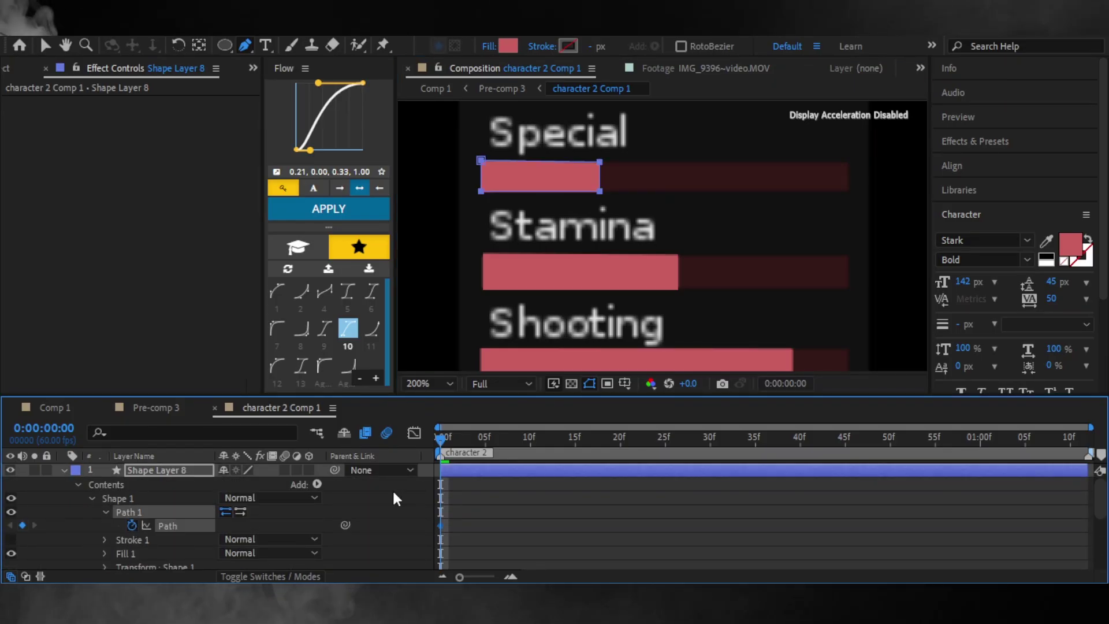
# - At 0:00:01:11 stretch the Special bar nearly full width and apply Easy Ease to both keyframes
pyautogui.press('End')
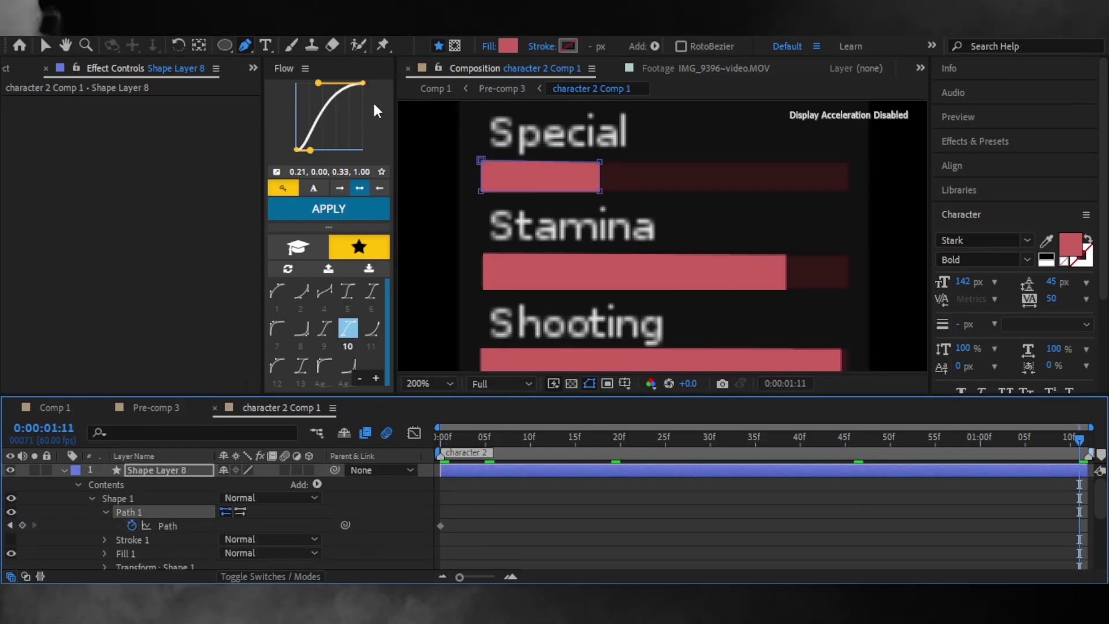
pyautogui.press('v')
pyautogui.moveTo(600, 179); pyautogui.dragTo(815, 180)
pyautogui.click(167, 526)
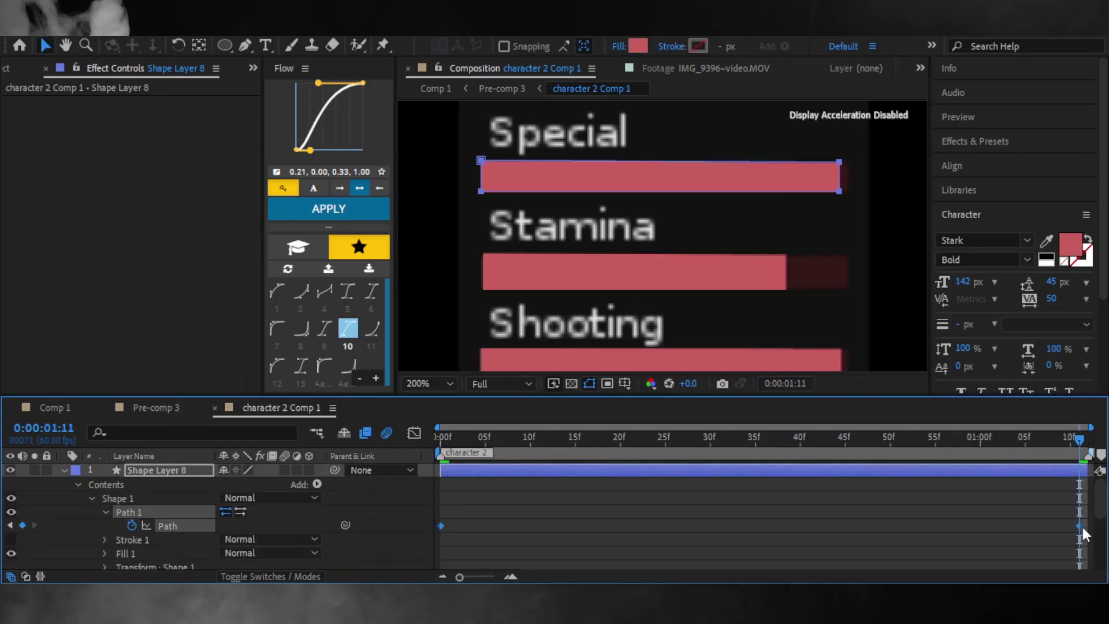
pyautogui.rightClick(1079, 525)
pyautogui.moveTo(953, 512)
pyautogui.click(680, 473)
pyautogui.hotkey('shift', '/')
# - Preview the bar animations, then view Pre-comp 3 and close its tab
pyautogui.click(337, 477)
pyautogui.press('u')
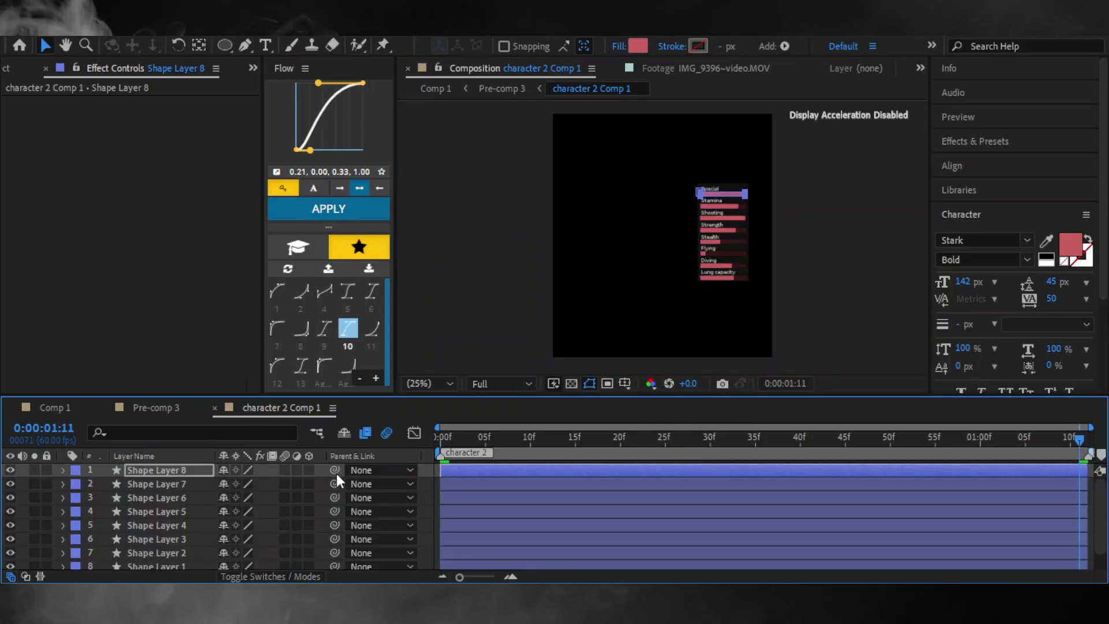
pyautogui.press('space')
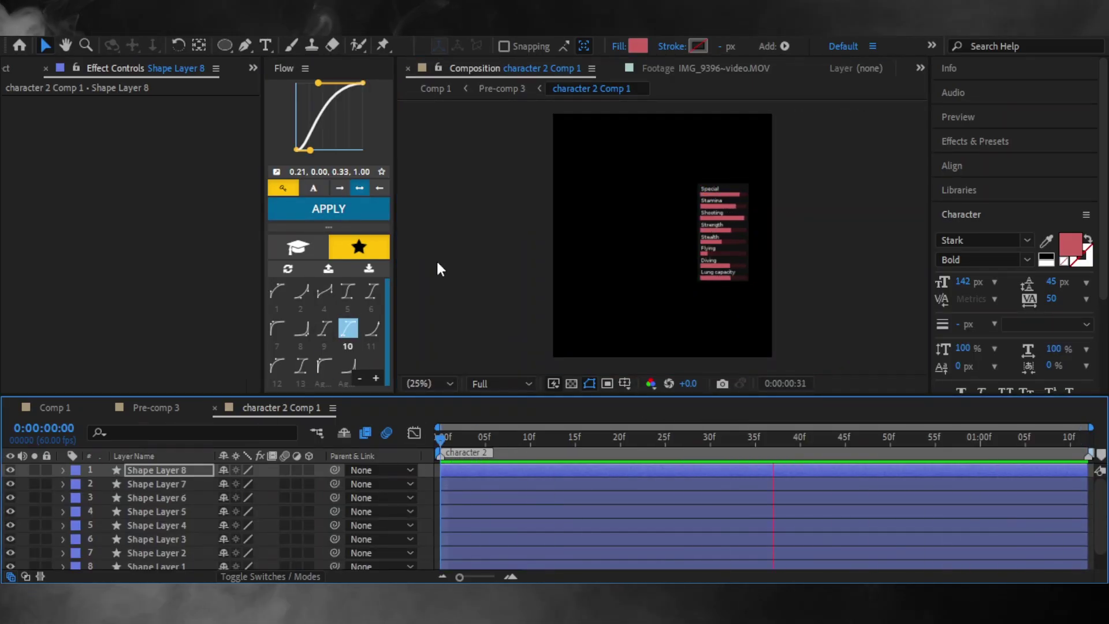
pyautogui.click(152, 407)
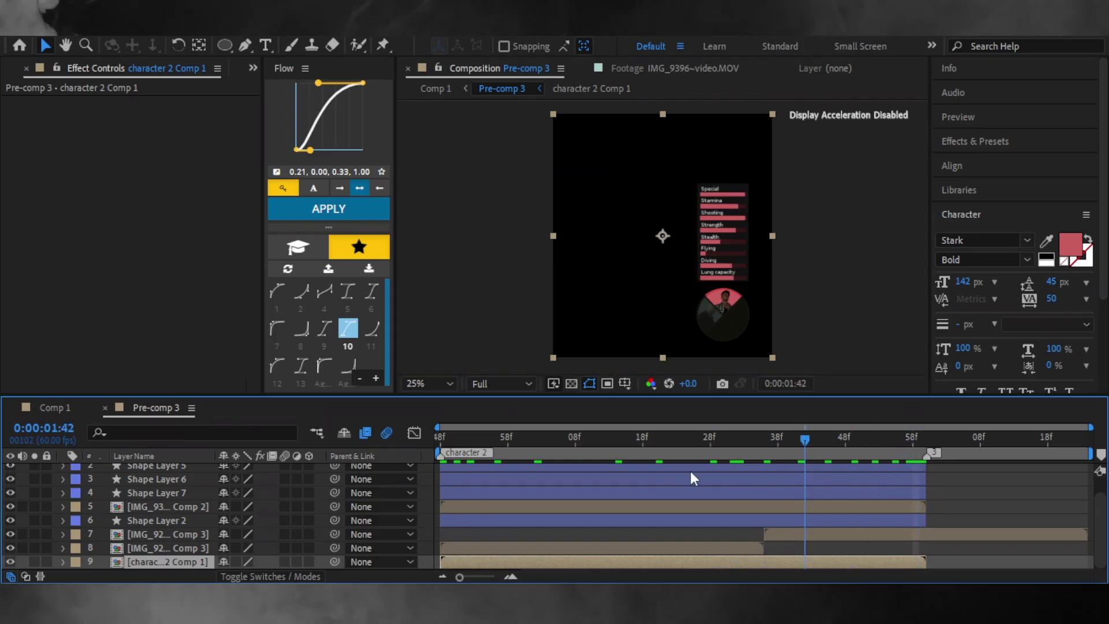
pyautogui.hotkey('ctrl', 'w')
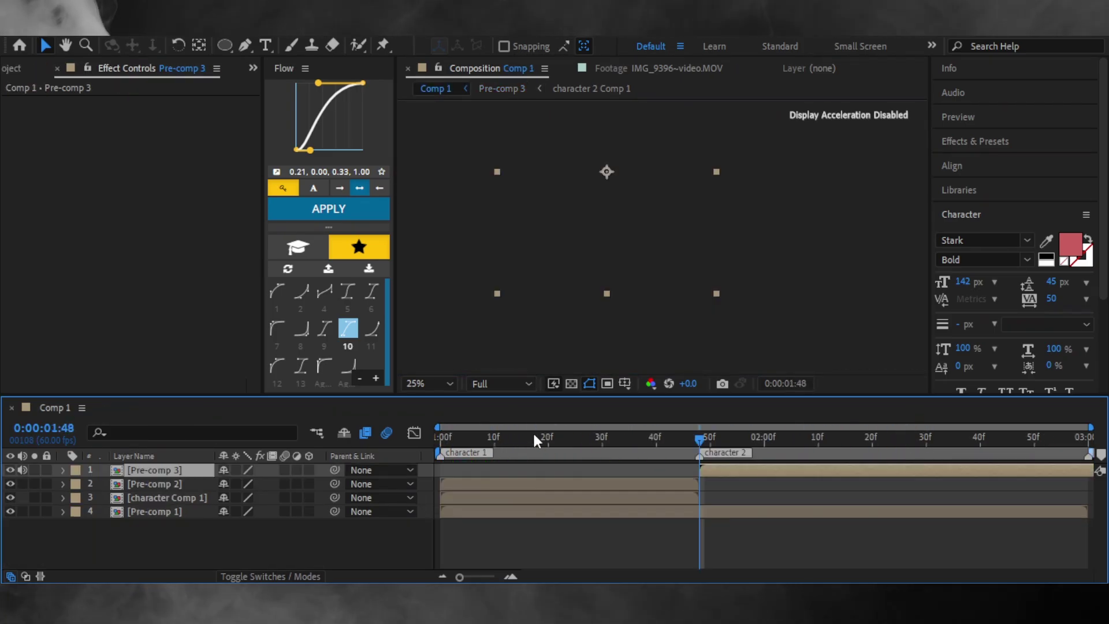
# - Scrub through Comp 1 and play it from the start to check the stat bars and cutout
pyautogui.moveTo(701, 465); pyautogui.dragTo(795, 463)
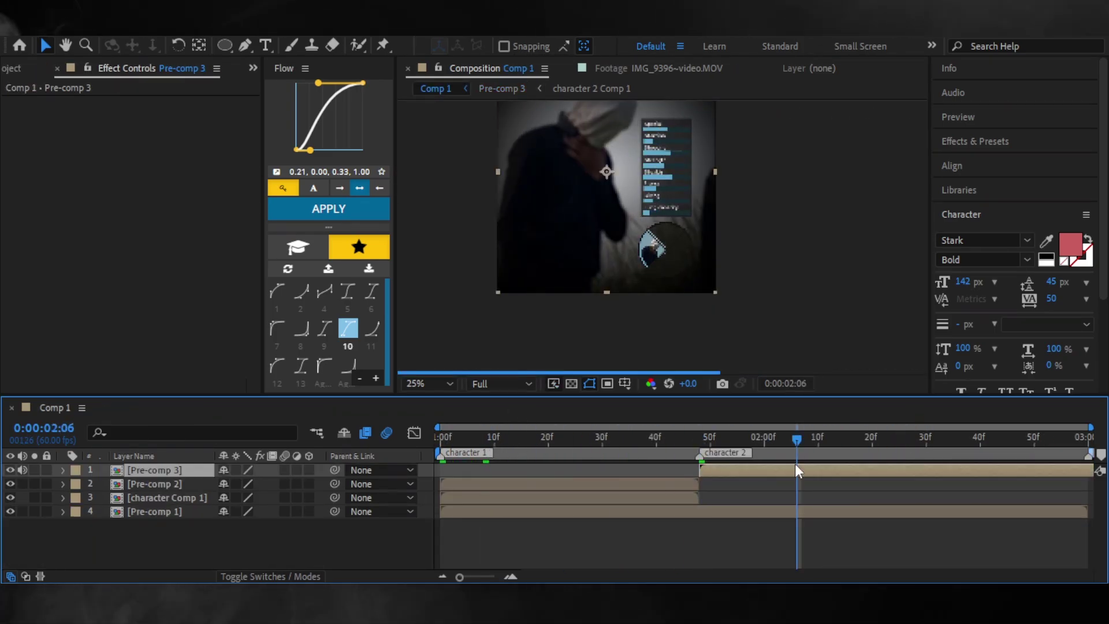
pyautogui.click(528, 398)
pyautogui.click(528, 400)
pyautogui.press('Home')
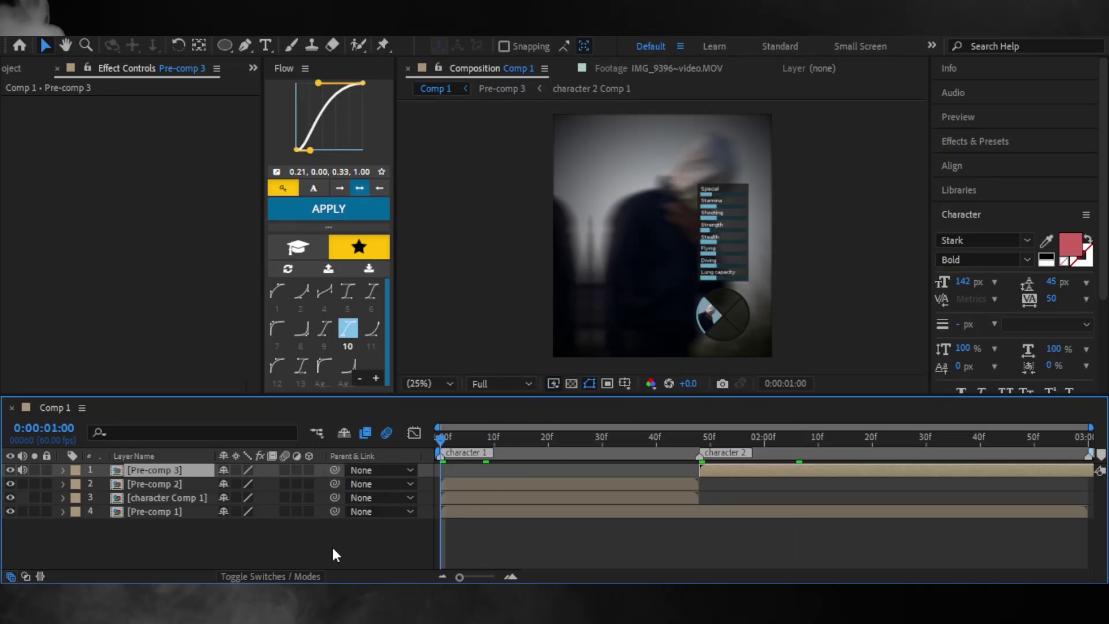
pyautogui.press('space')
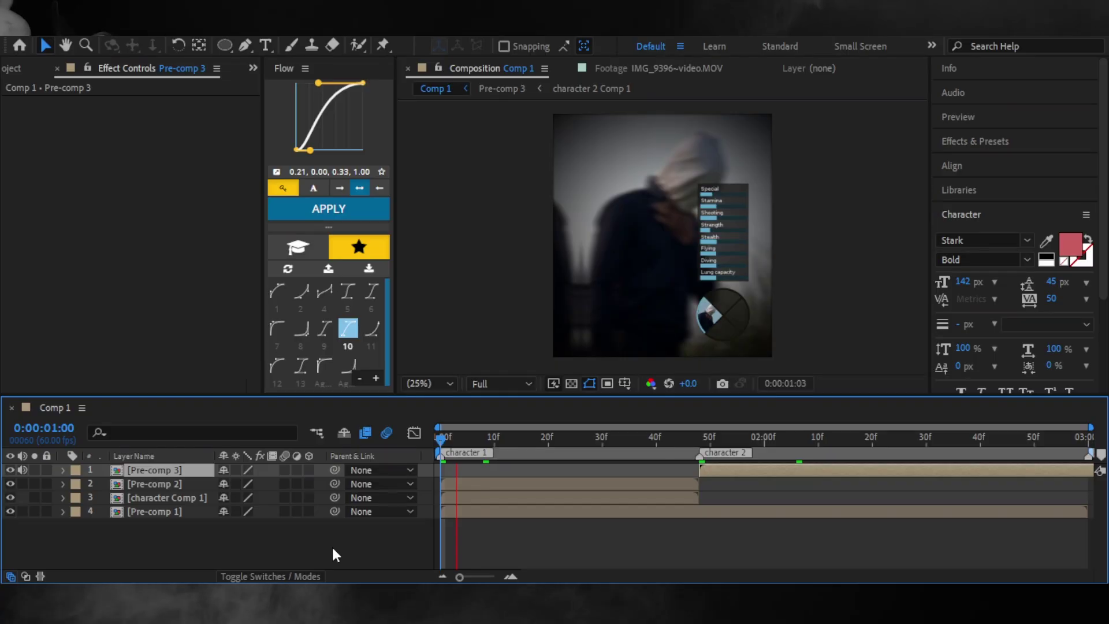
# - Paste the IMG_9396~video.MOV Comp 2 cutout into Pre-comp 2 as layer 7, then close it
pyautogui.doubleClick(722, 471)
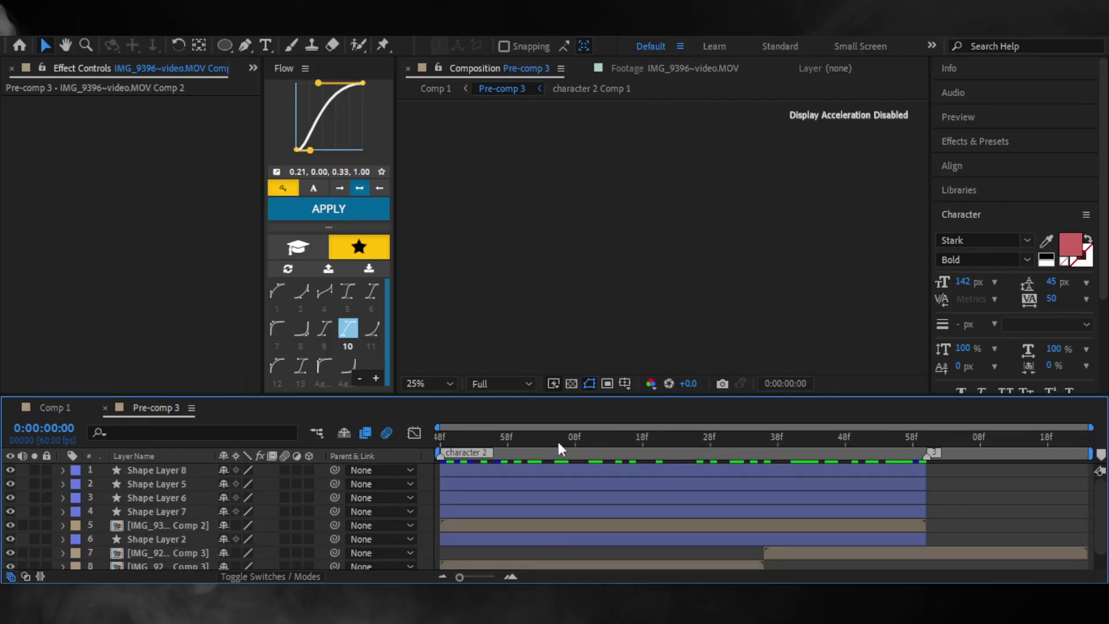
pyautogui.click(501, 501)
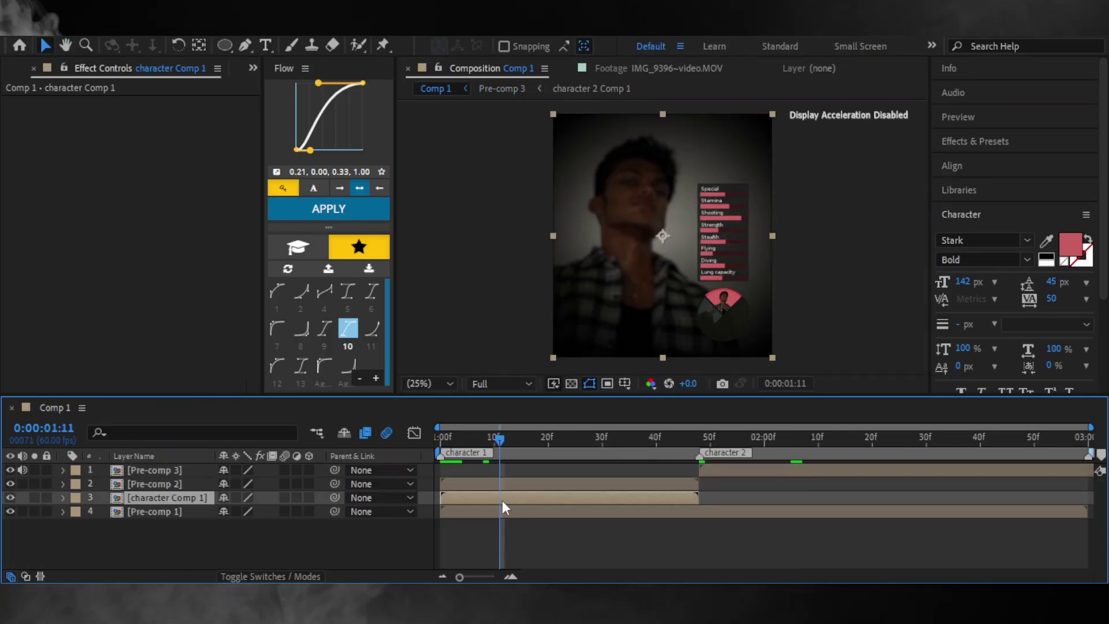
pyautogui.doubleClick(512, 483)
pyautogui.press(',')
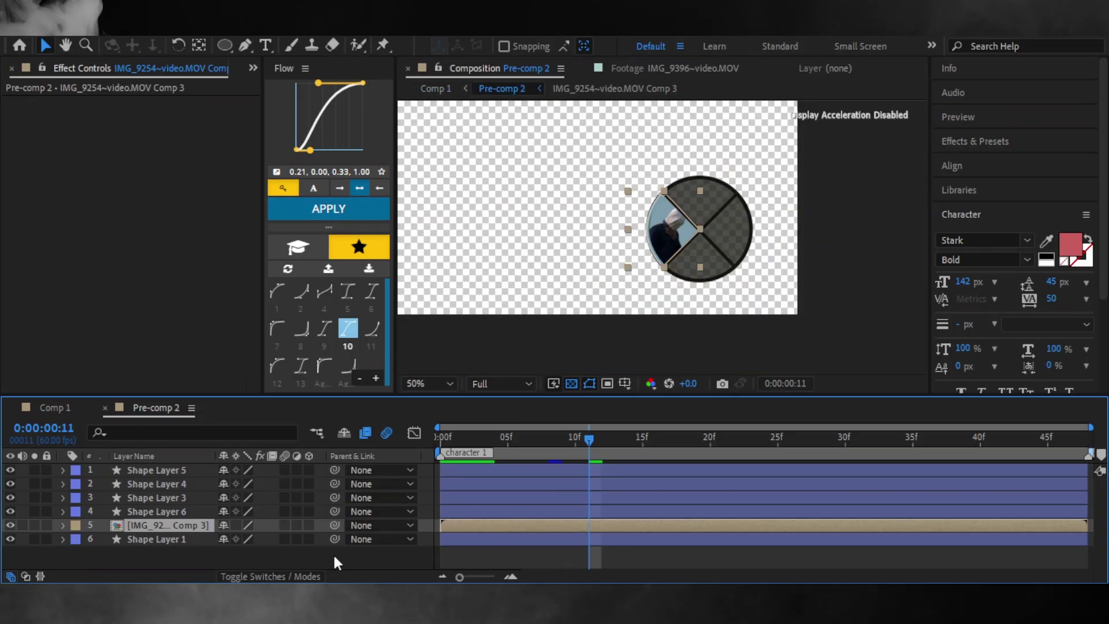
pyautogui.hotkey('ctrl', 'v')
pyautogui.moveTo(167, 470); pyautogui.dragTo(388, 562)
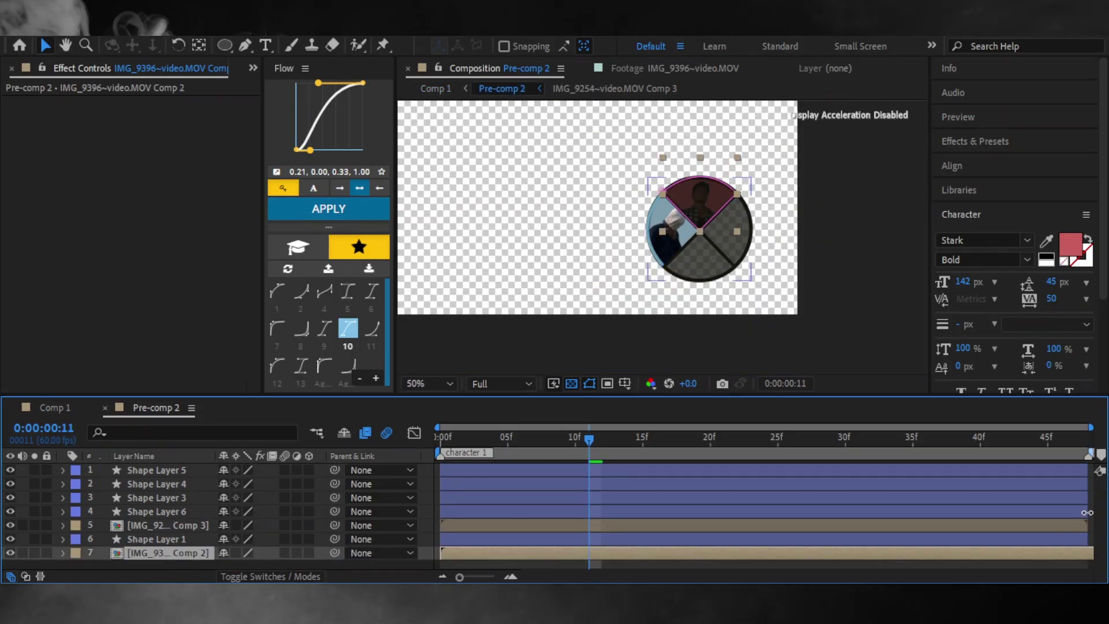
pyautogui.click(105, 408)
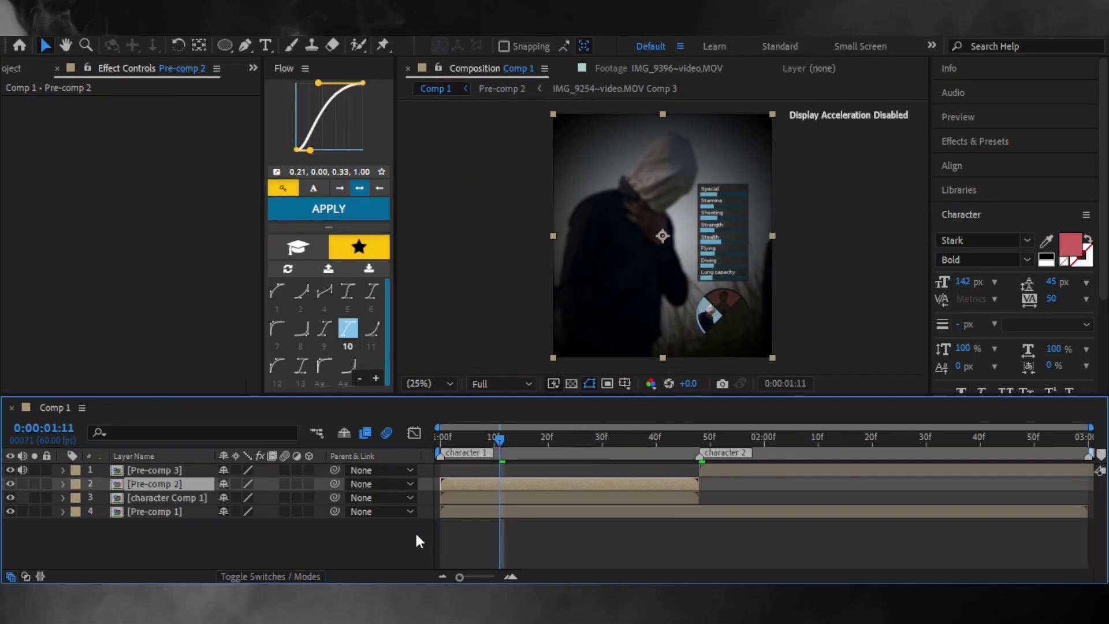
# - Set the preview resolution to Quarter and play a preview of Comp 1
pyautogui.click(500, 384)
pyautogui.click(502, 477)
pyautogui.click(362, 542)
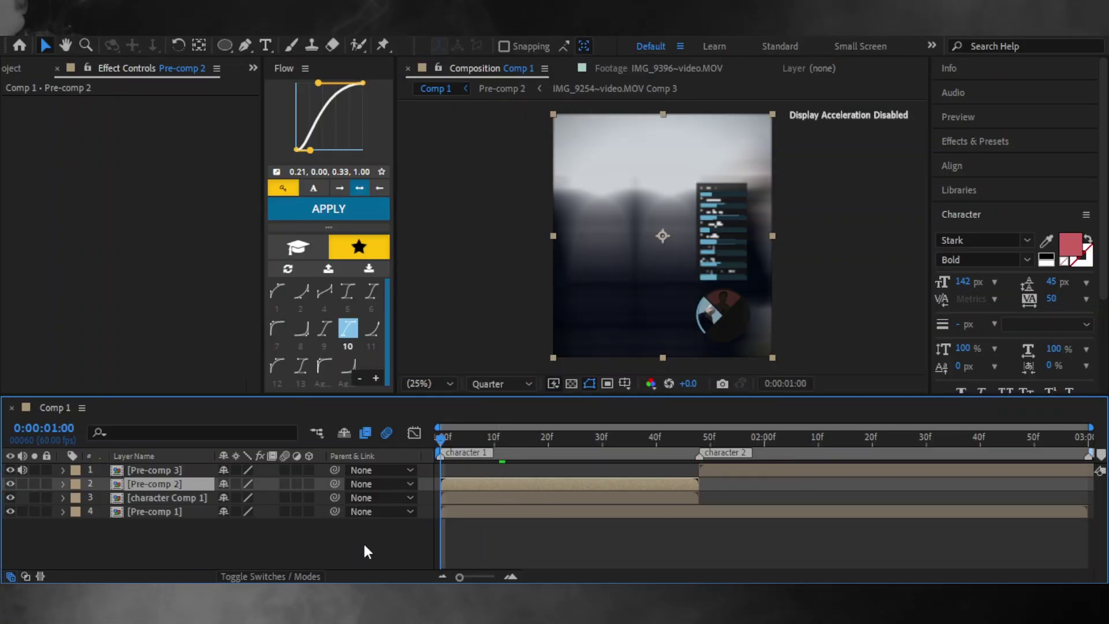
pyautogui.press('space')
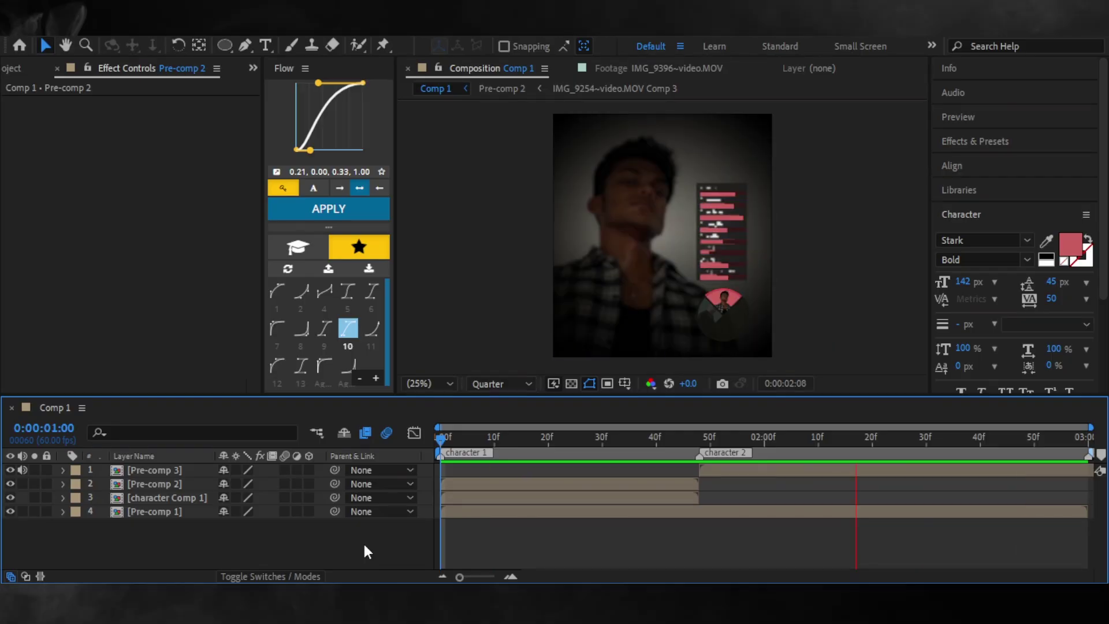
pyautogui.press('space')
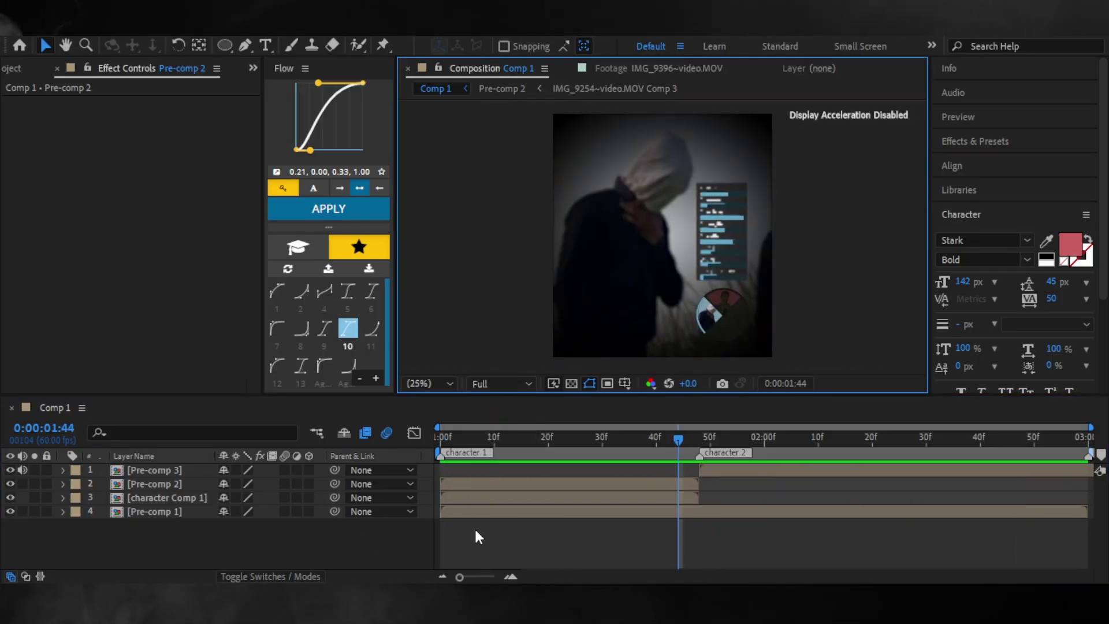
pyautogui.press('space')
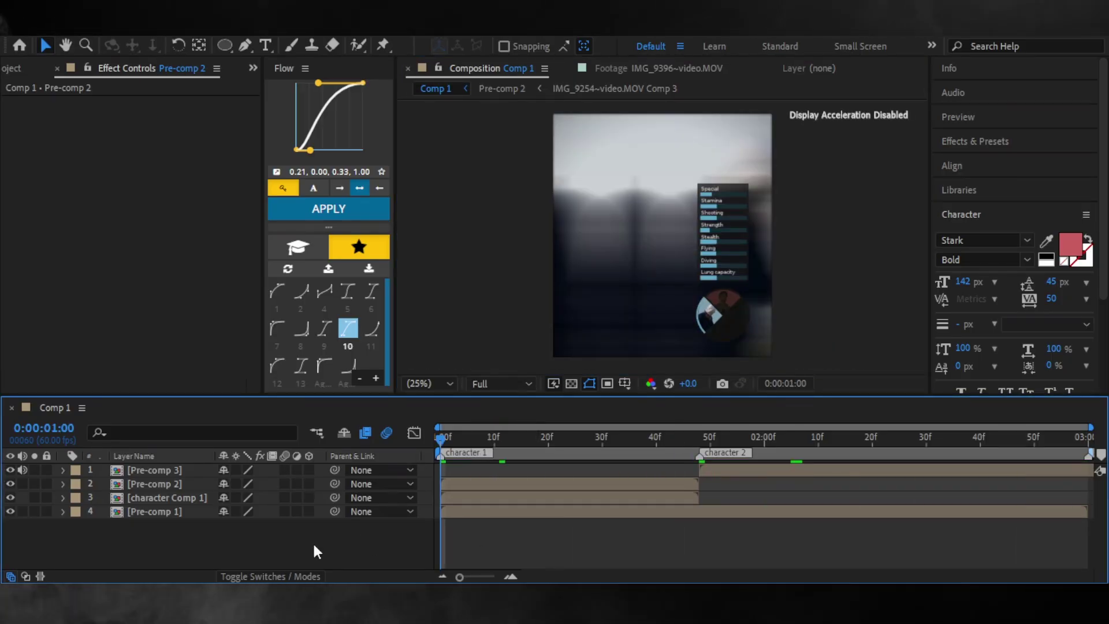